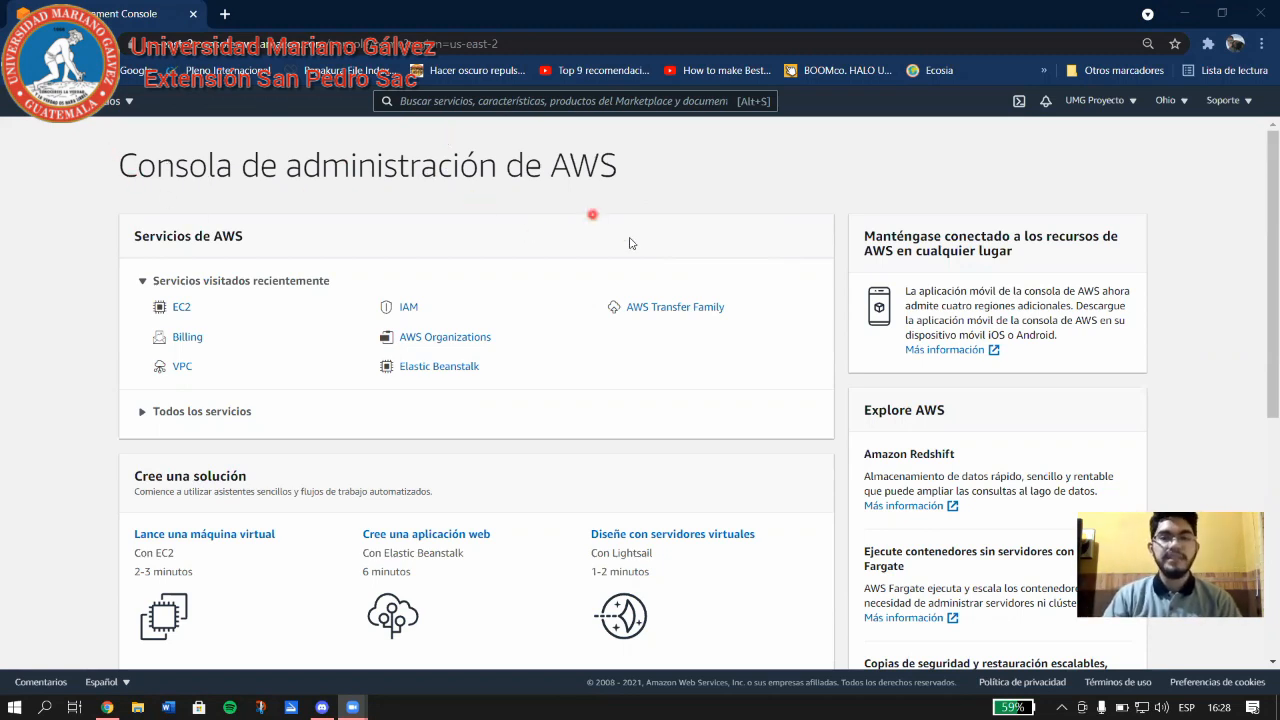
Expand 'Ver más' under 'Cree una solución' on the console home page.
scroll(665, 350, "down", 5)
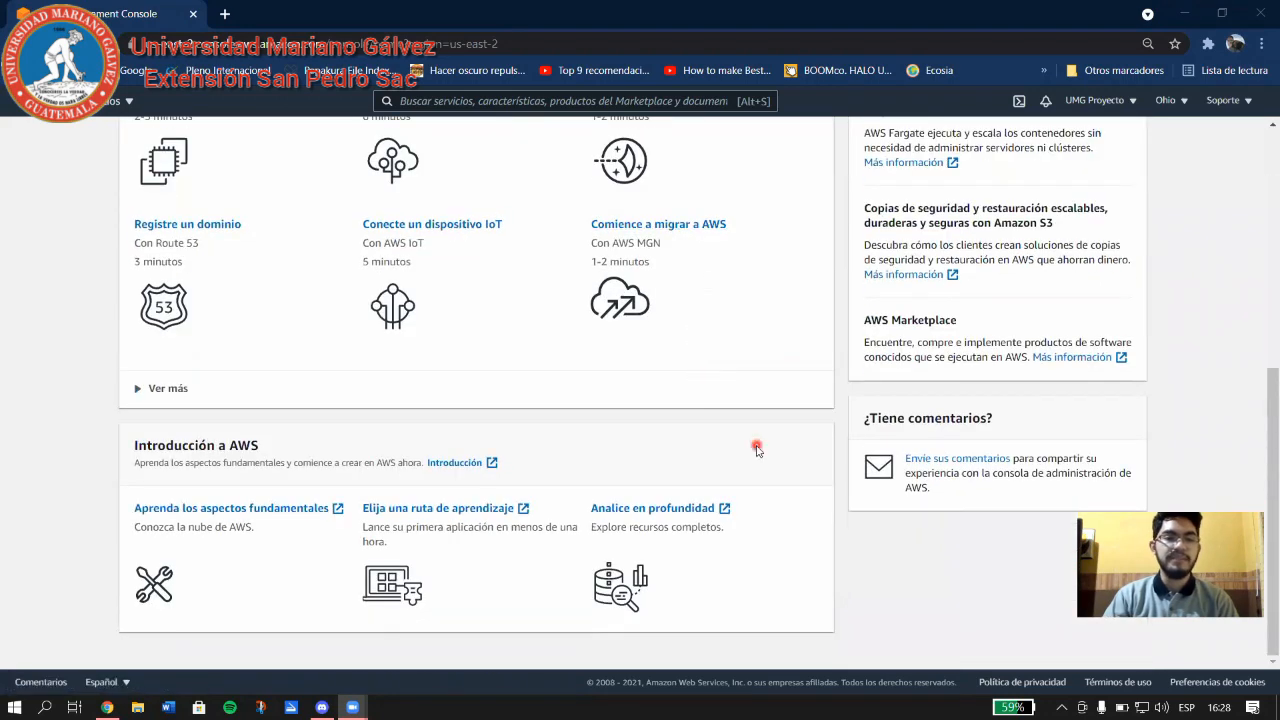
scroll(757, 450, "up", 5)
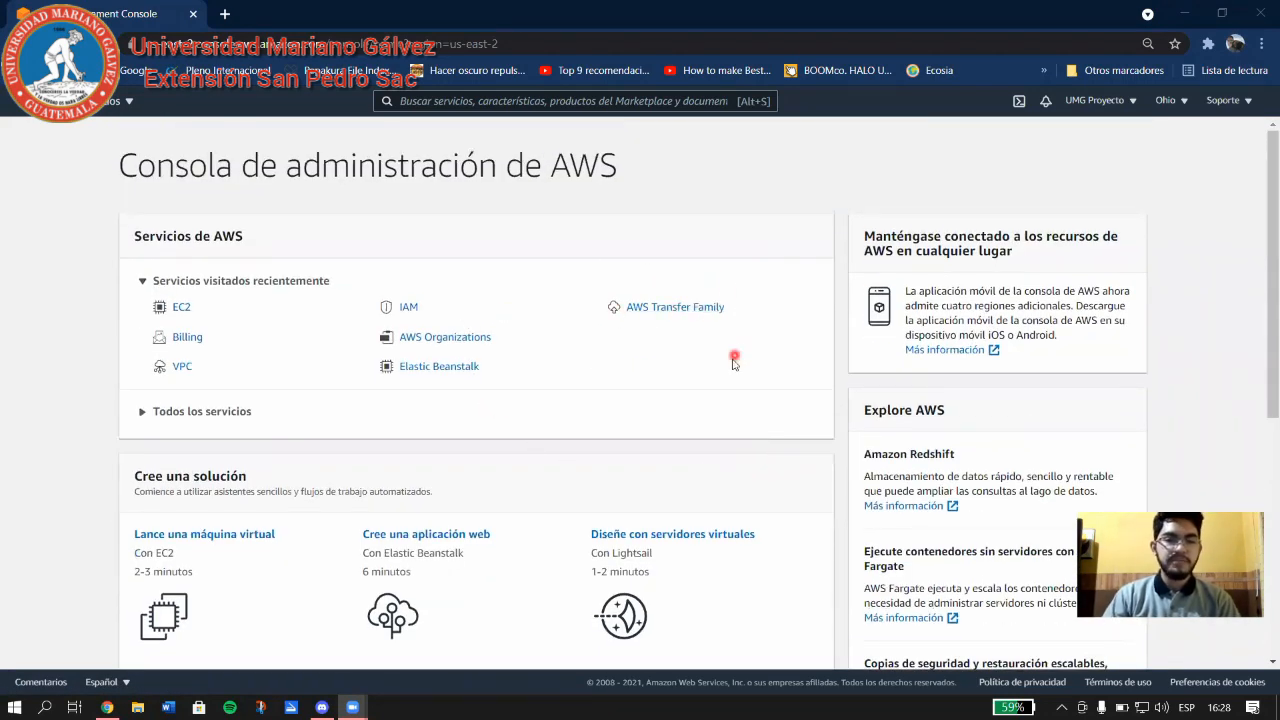
scroll(711, 391, "down", 3)
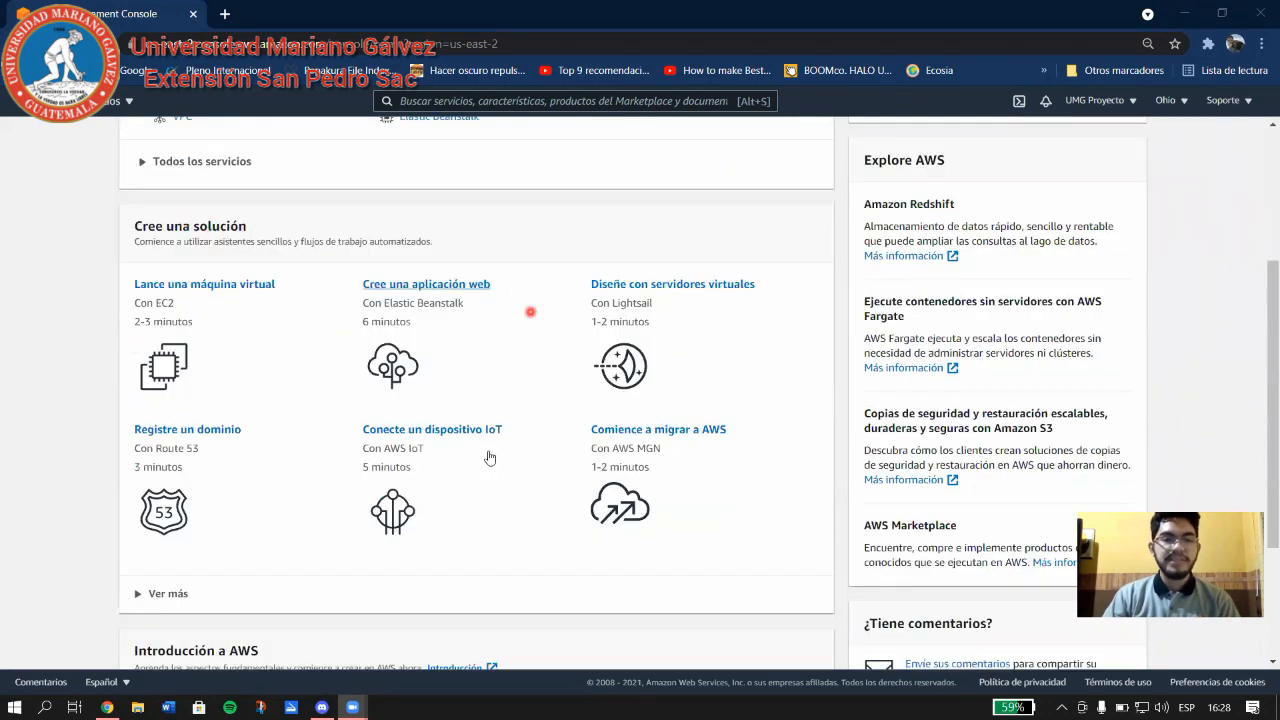
left_click(177, 597)
scroll(220, 555, "down", 3)
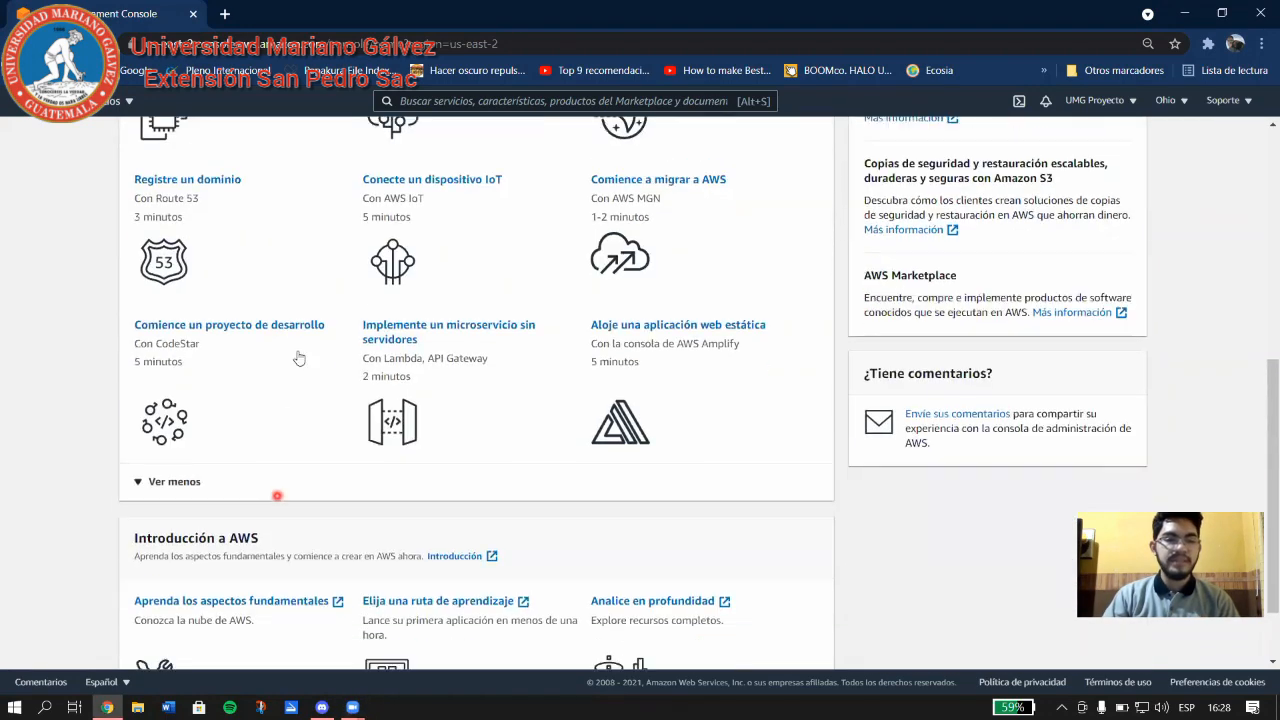
scroll(563, 417, "up", 3)
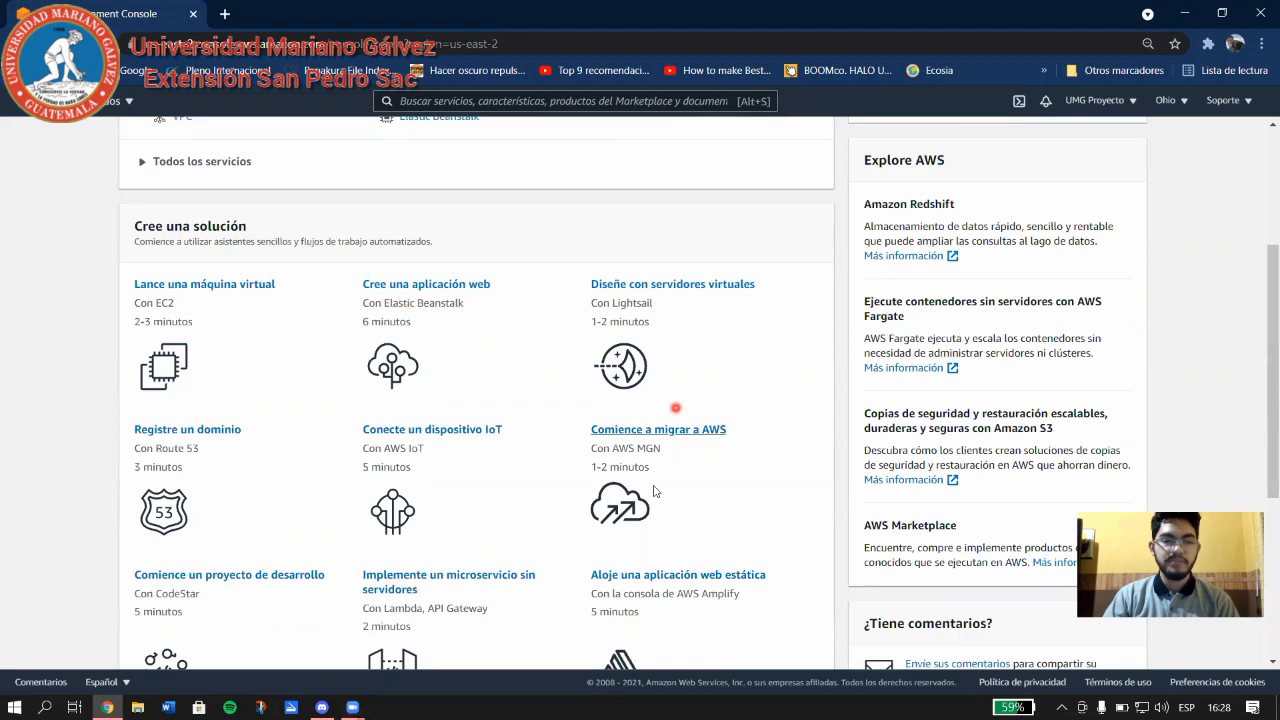
scroll(457, 551, "up", 3)
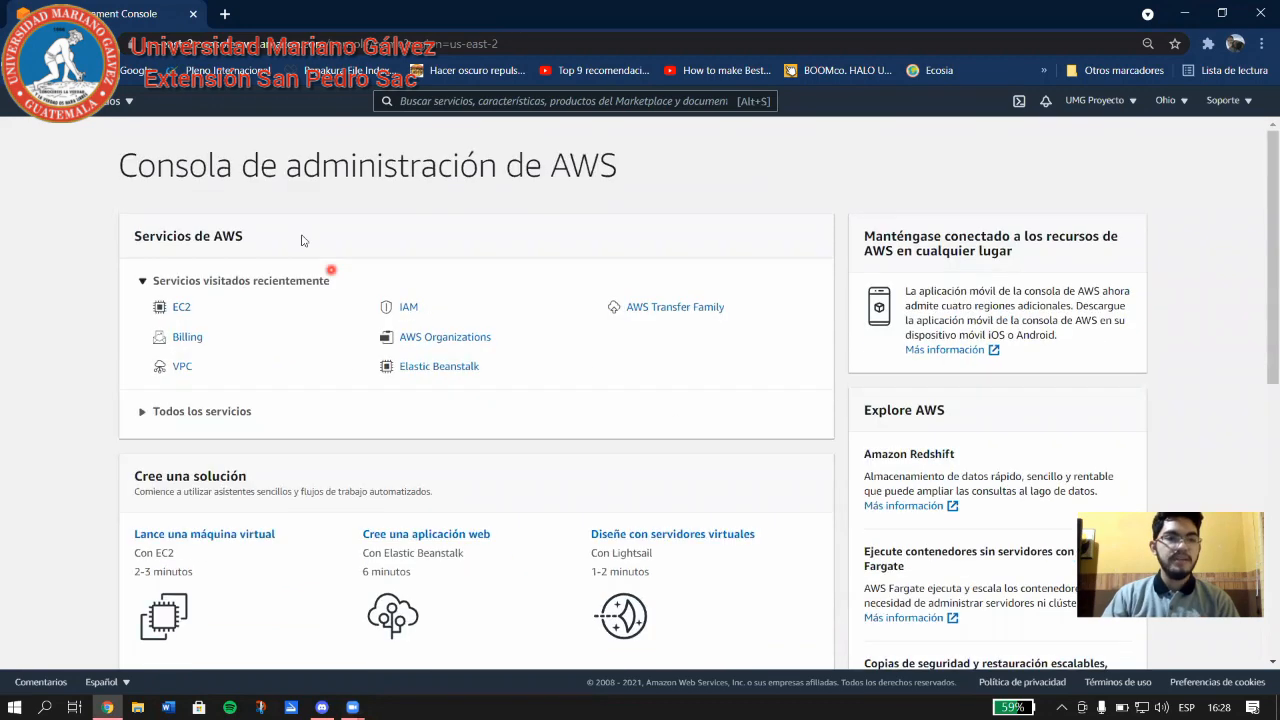
Go to EC2 from the Informática group of the Servicios menu.
left_click(121, 101)
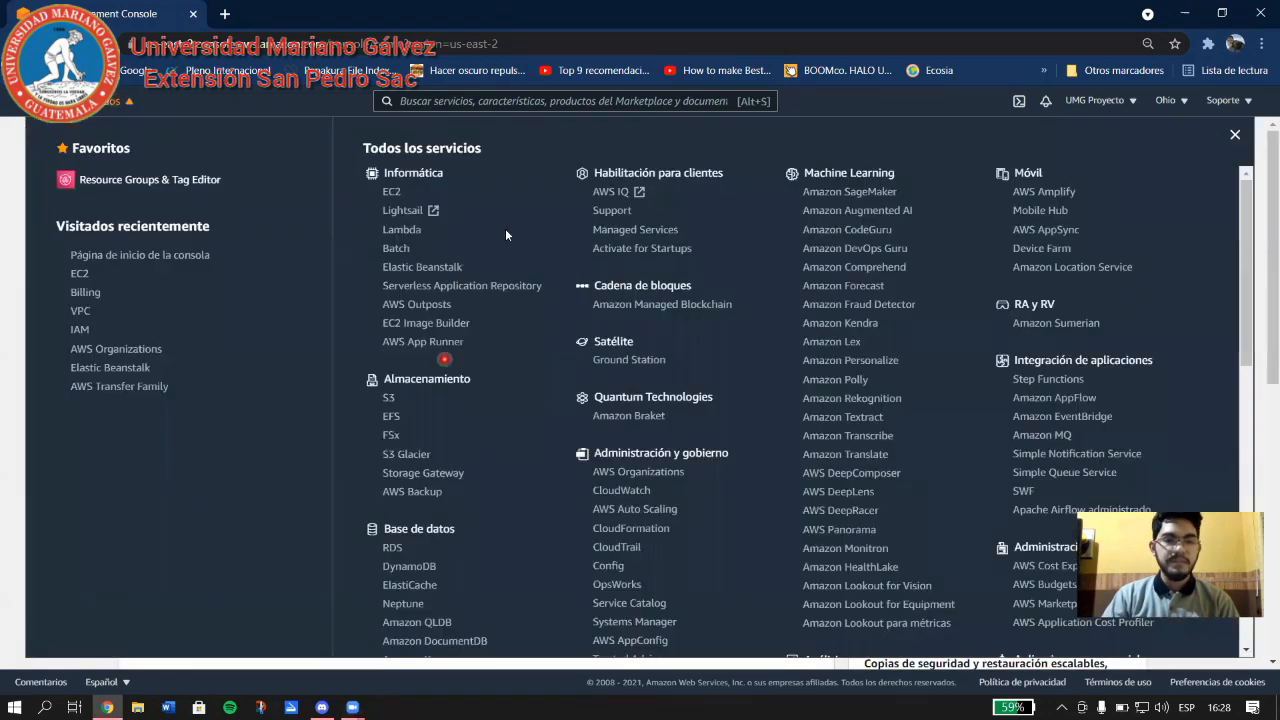
scroll(722, 410, "down", 10)
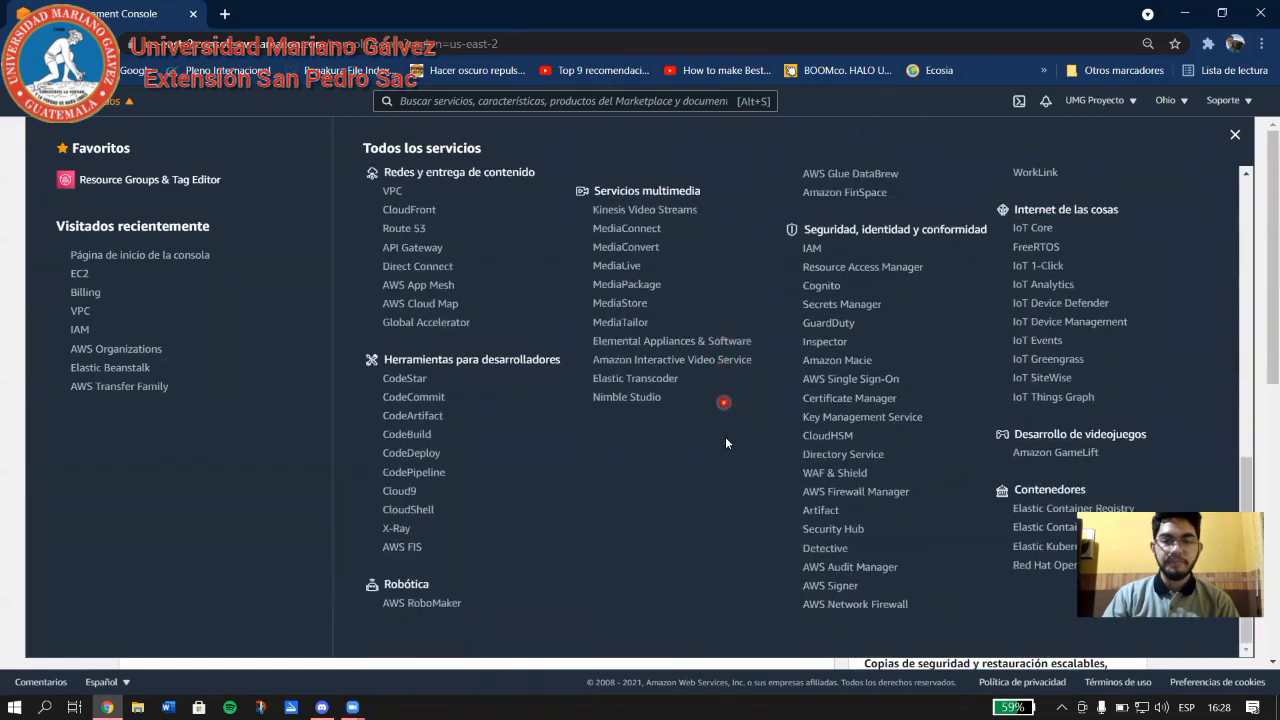
scroll(737, 470, "up", 4)
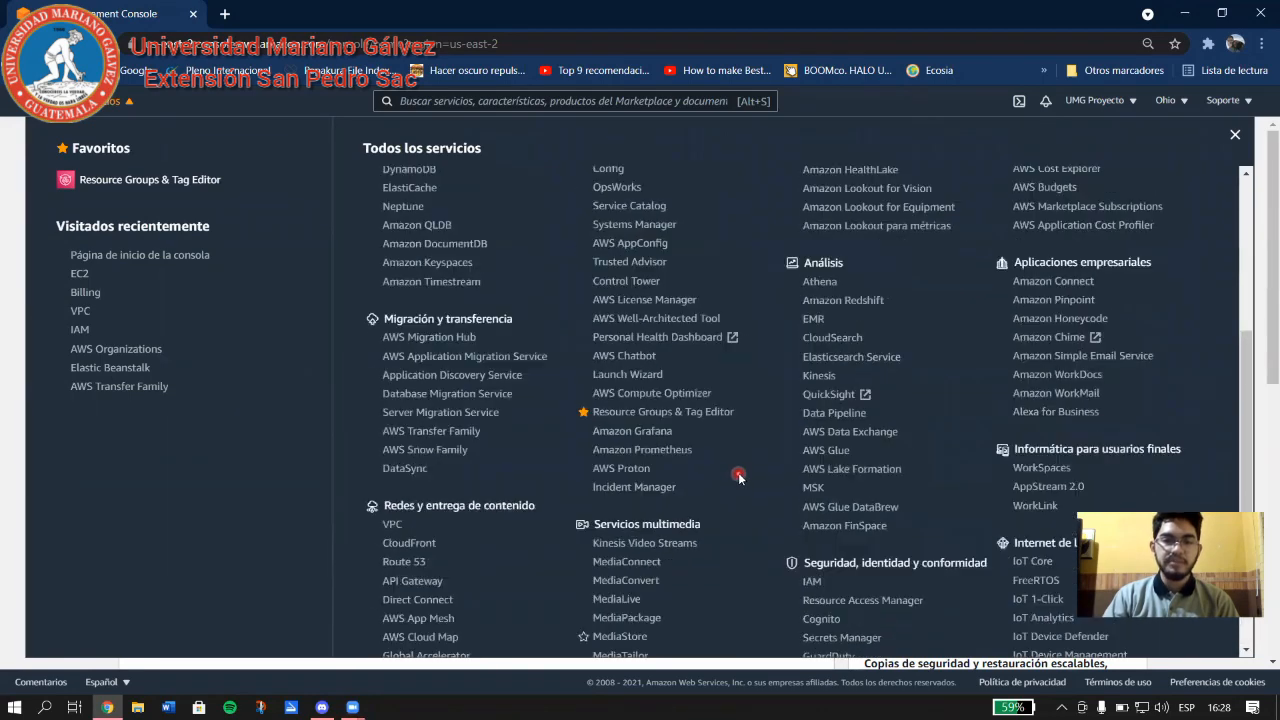
scroll(736, 447, "up", 4)
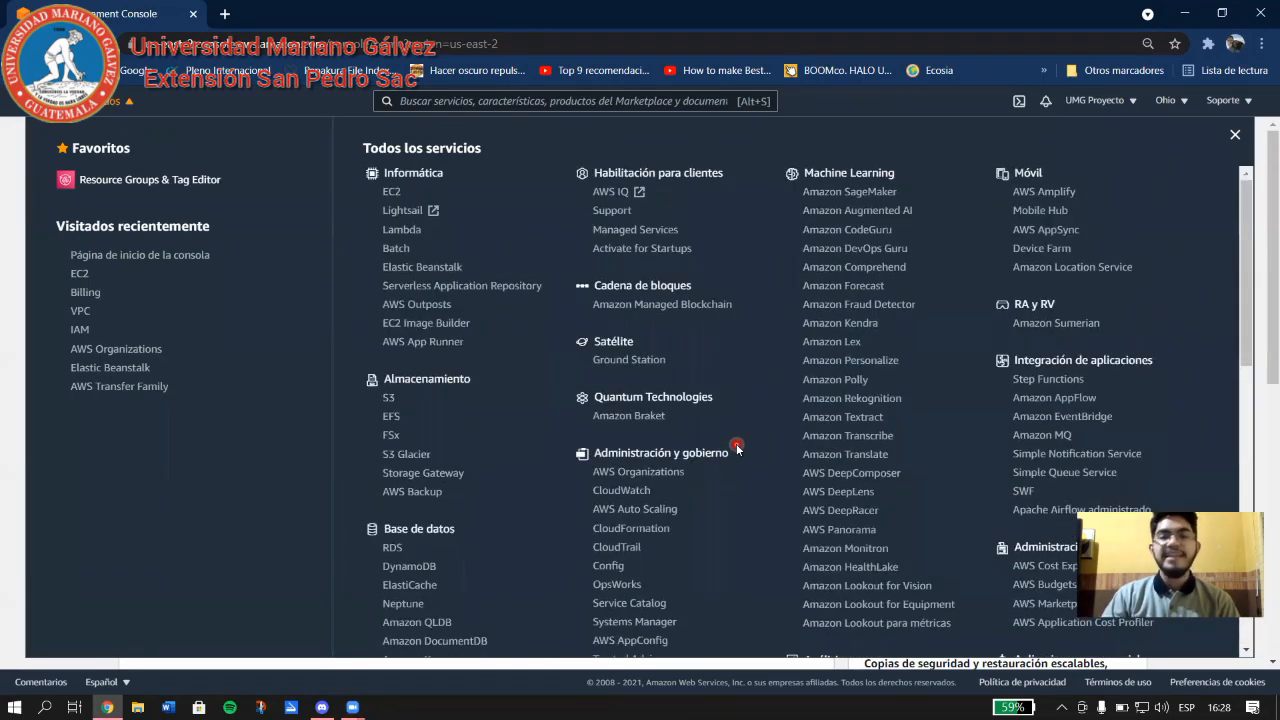
left_click(391, 192)
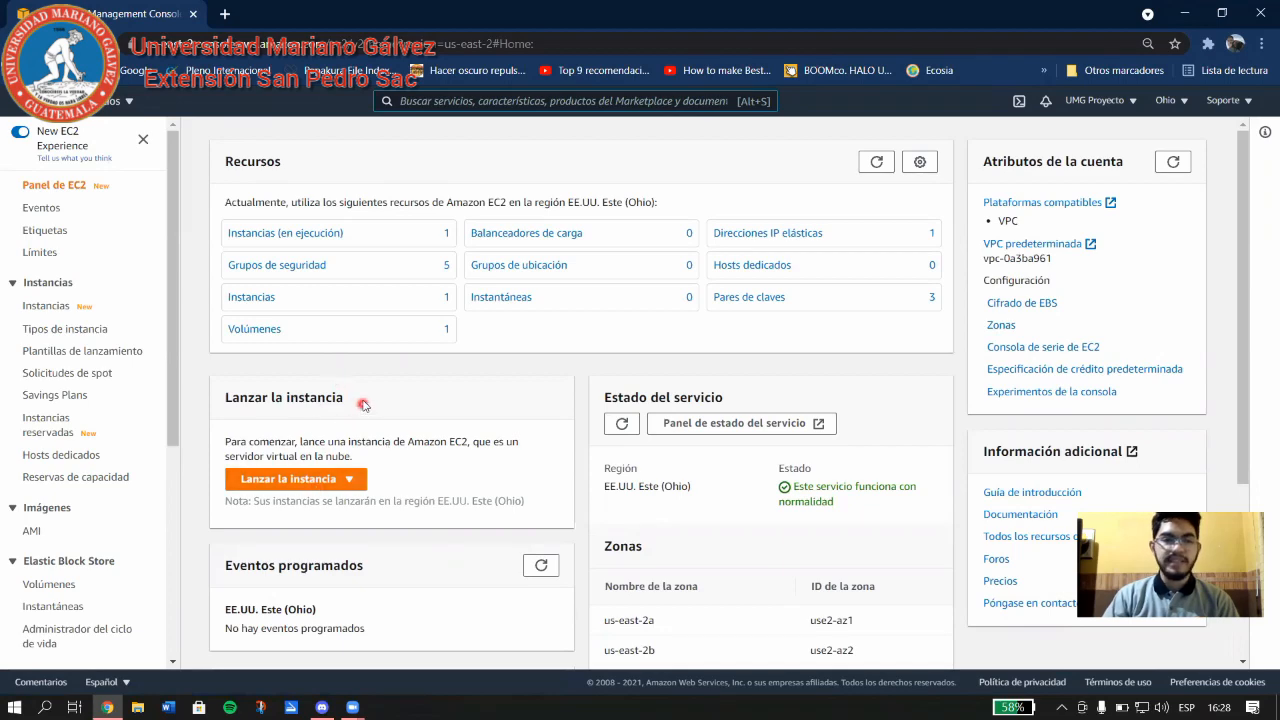
Browse the AWS region list while keeping US East (Ohio) us-east-2 selected.
left_click(1170, 101)
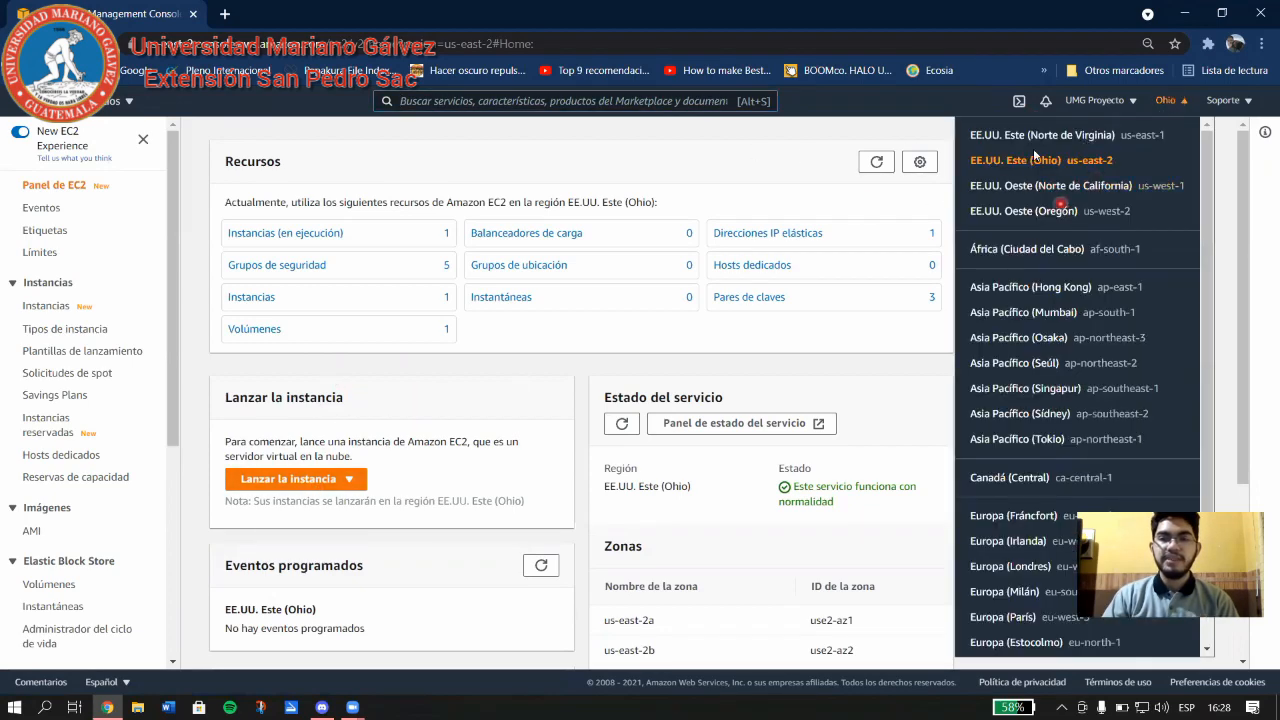
scroll(1020, 545, "down", 1)
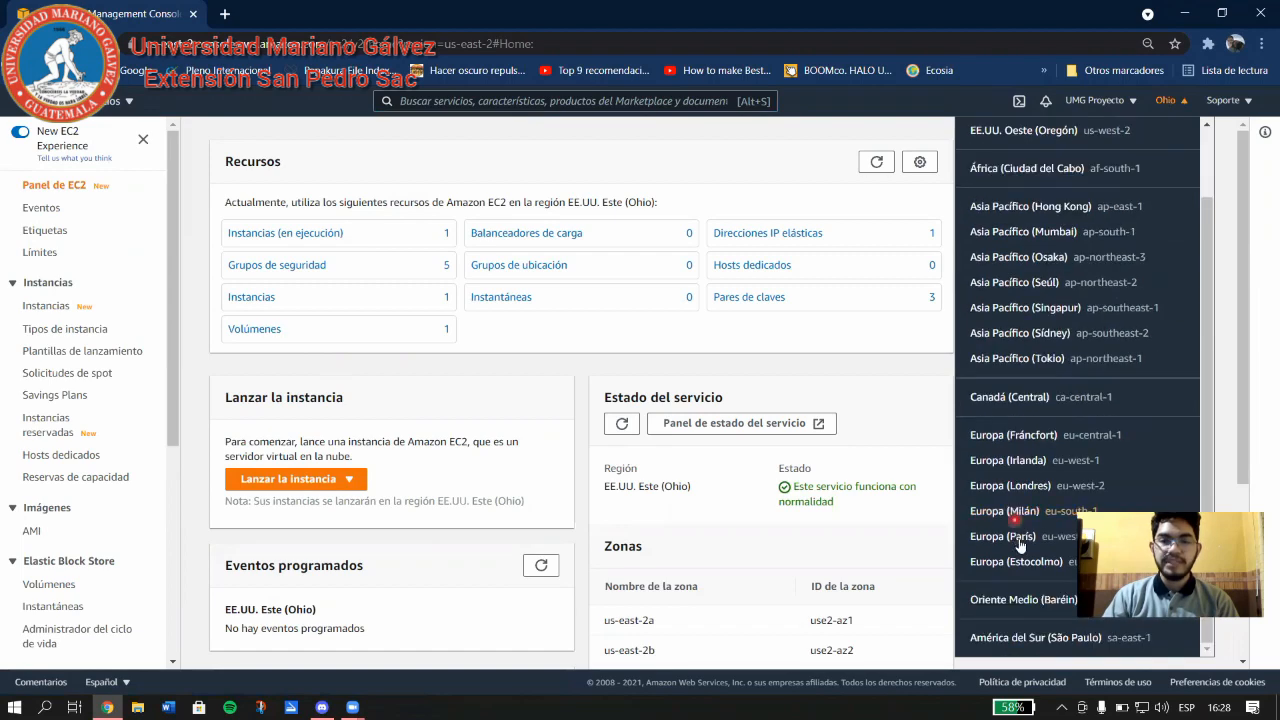
scroll(1020, 500, "up", 1)
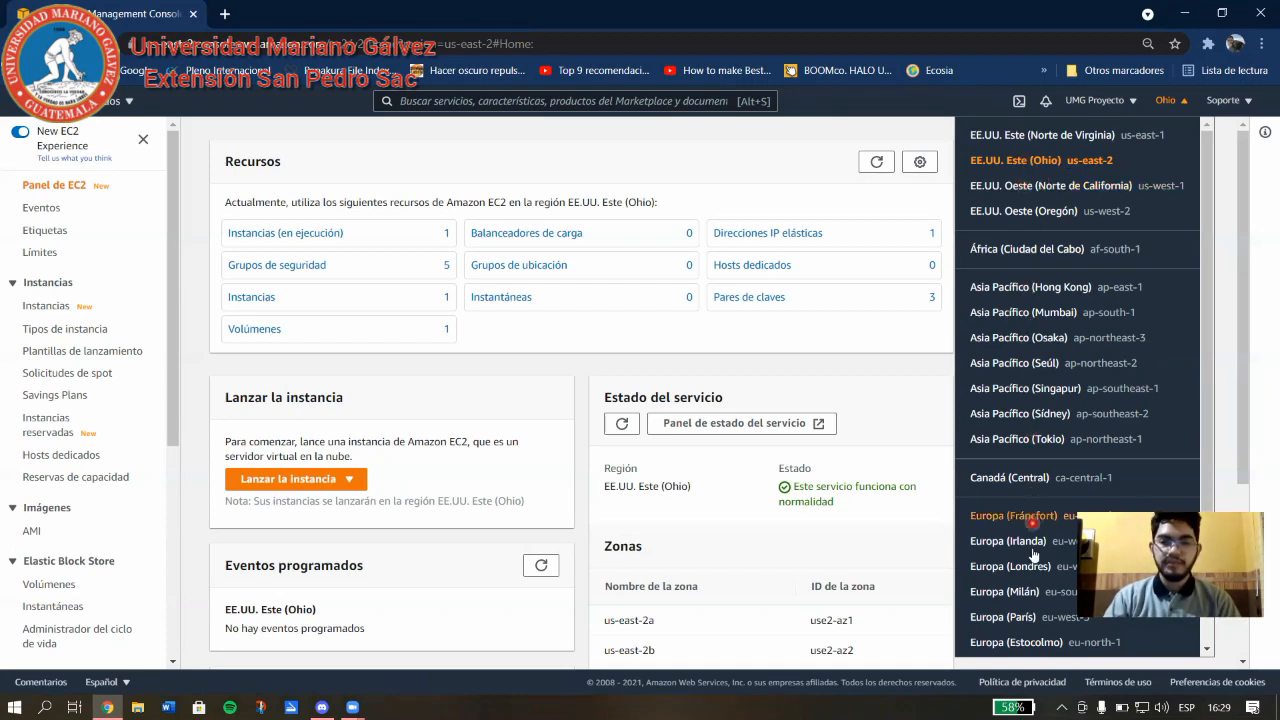
scroll(1033, 582, "down", 1)
scroll(1034, 560, "up", 1)
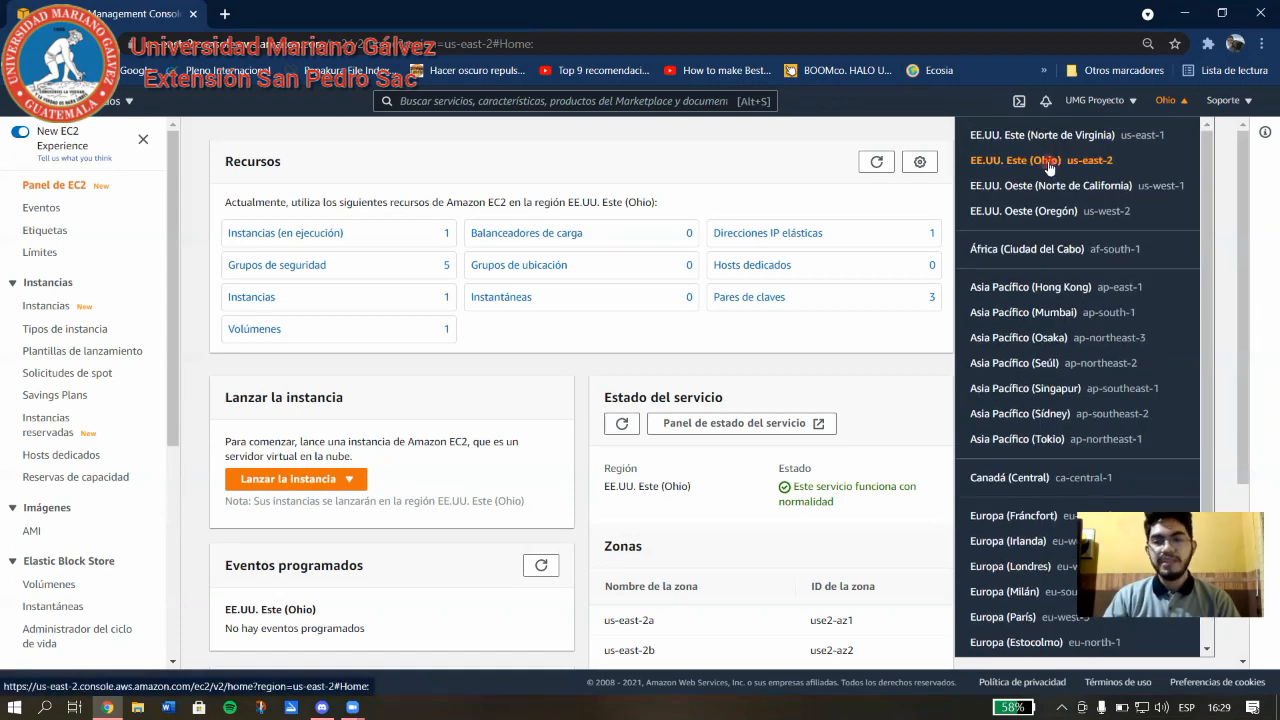
Start a new EC2 instance launch from the Lanzar la instancia dropdown.
left_click(637, 162)
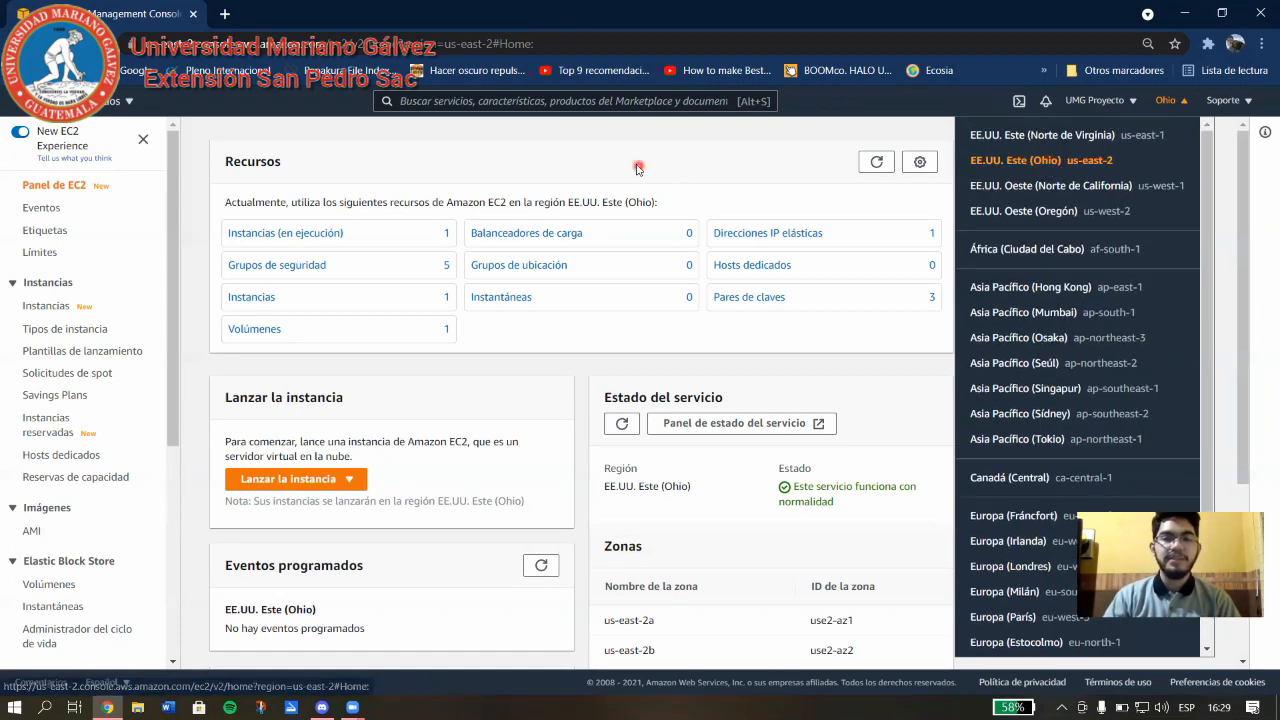
left_click(407, 265)
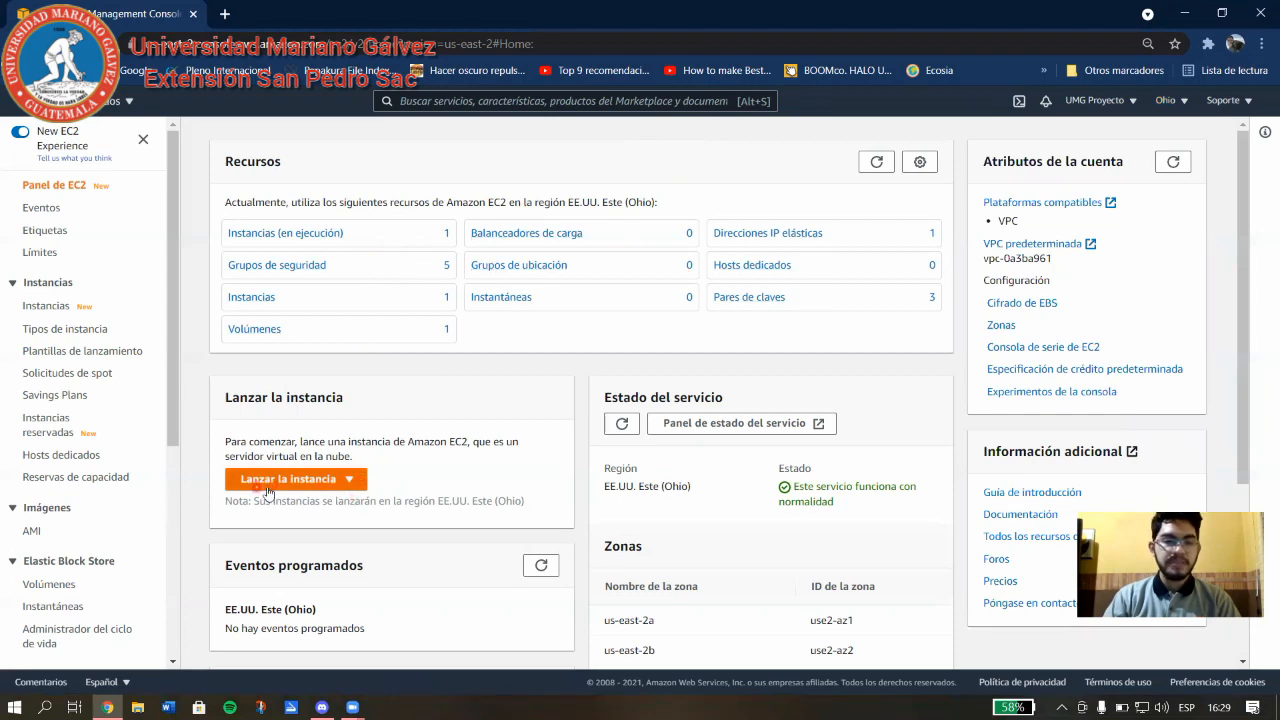
left_click(322, 474)
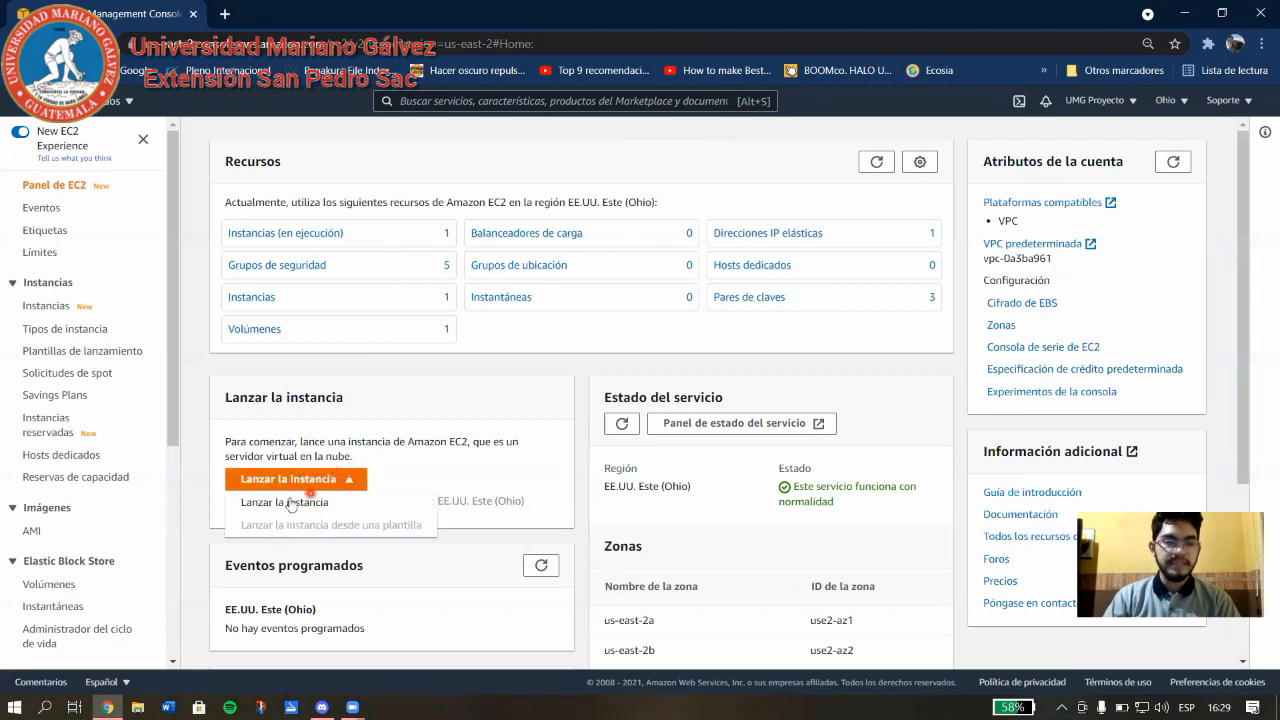
left_click(310, 503)
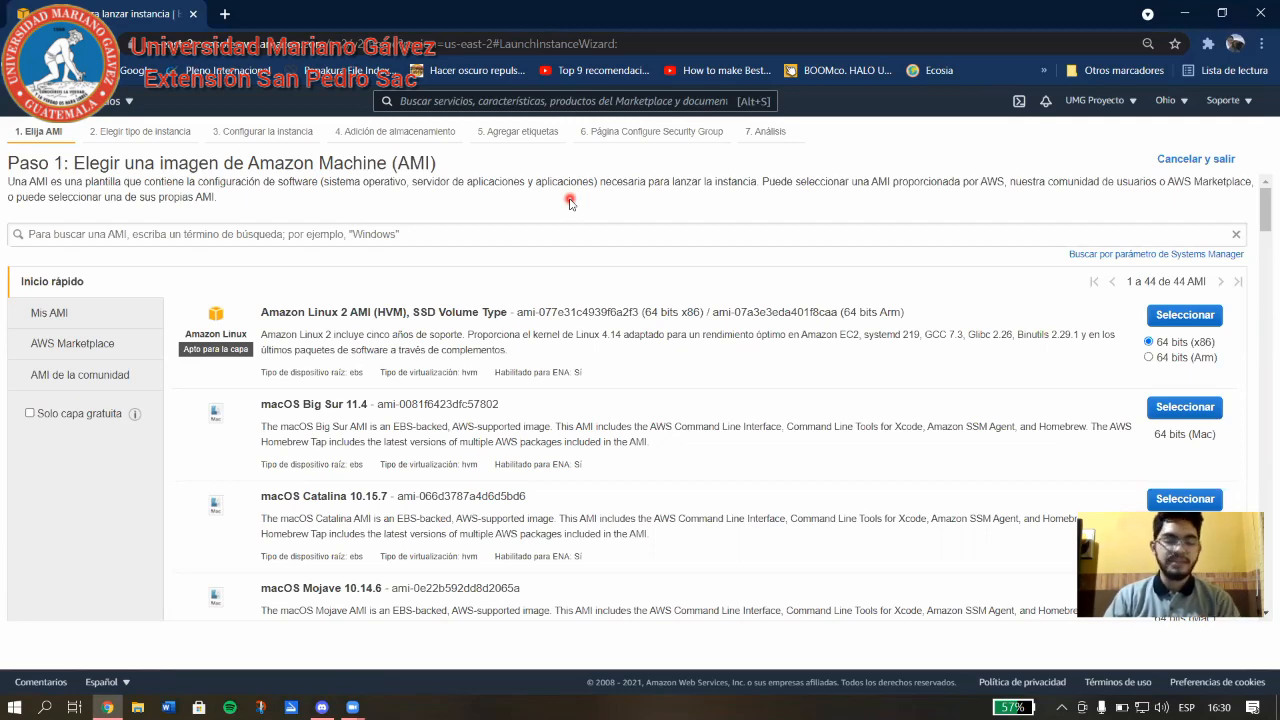
Select the Ubuntu Server 20.04 LTS AMI from the image list.
scroll(632, 275, "down", 5)
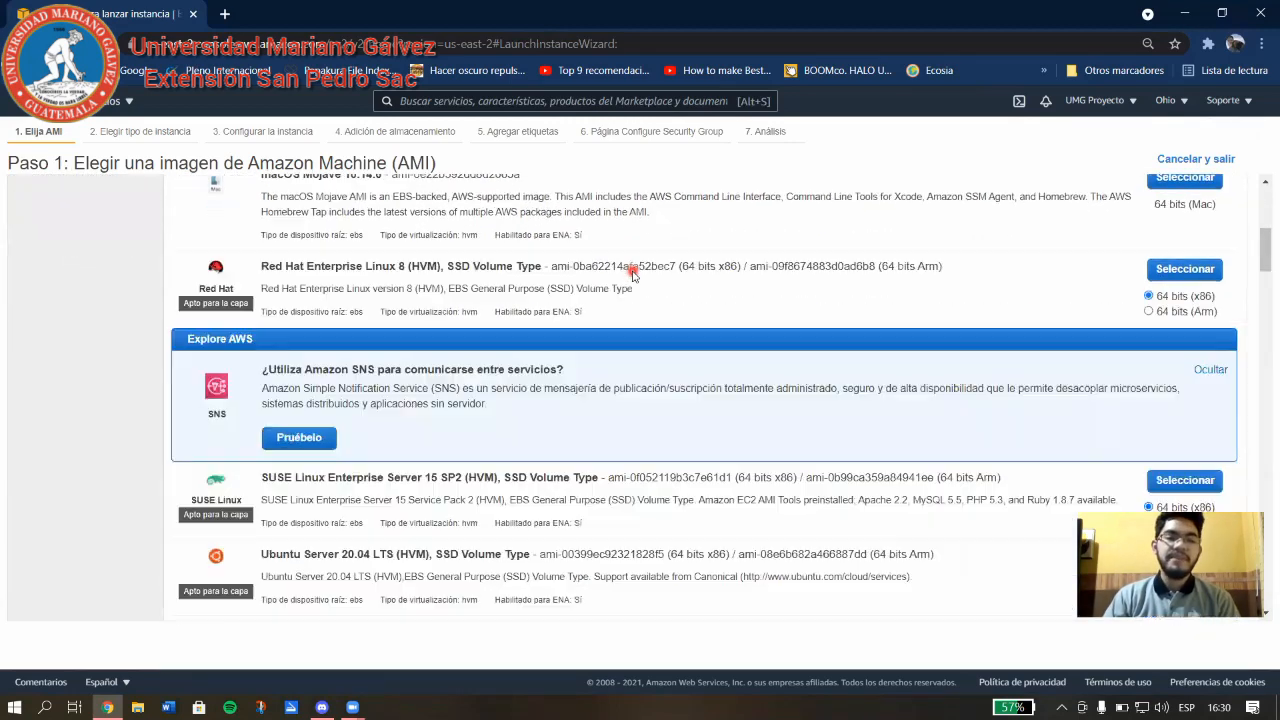
scroll(668, 297, "down", 2)
scroll(663, 331, "down", 2)
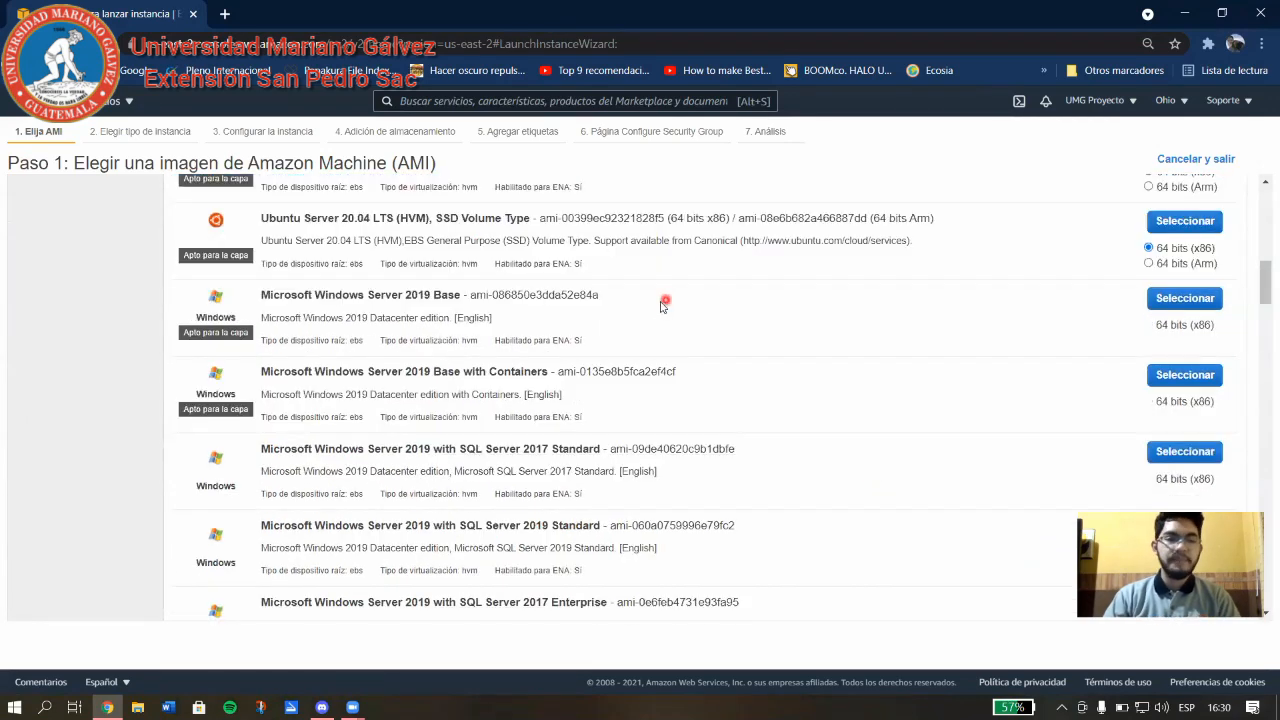
scroll(600, 340, "up", 10)
scroll(505, 362, "down", 6)
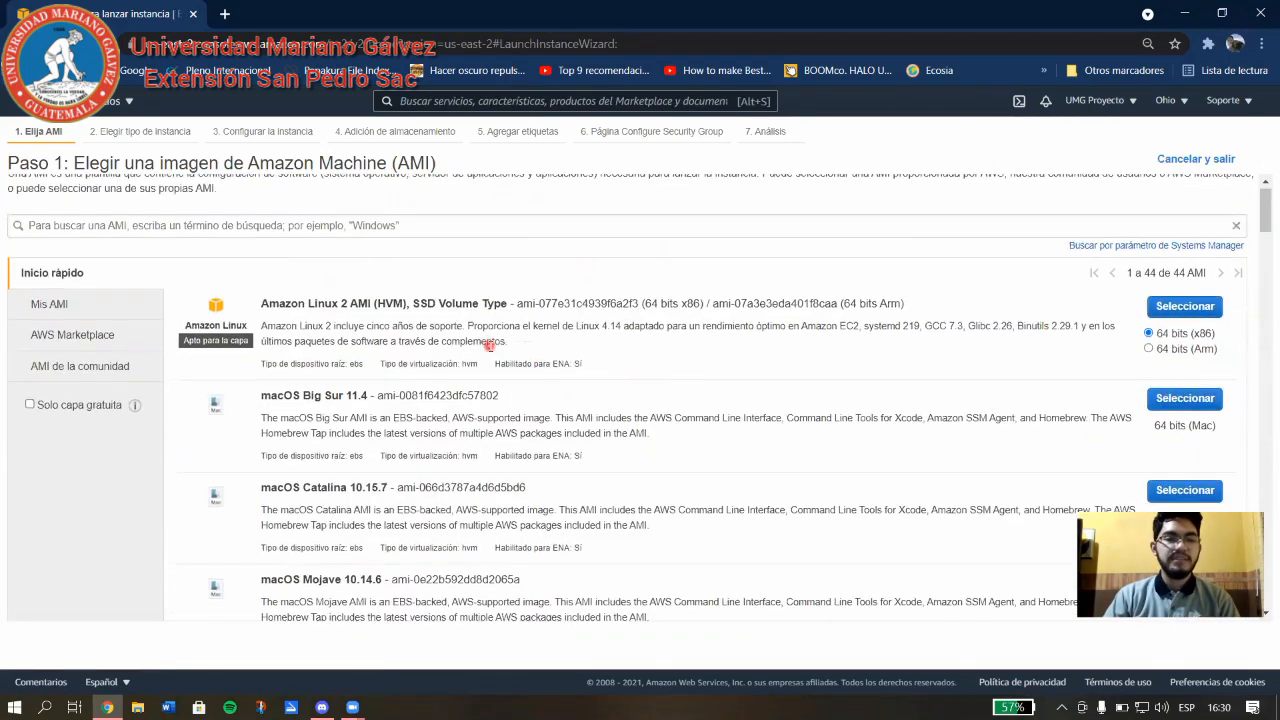
scroll(490, 349, "down", 5)
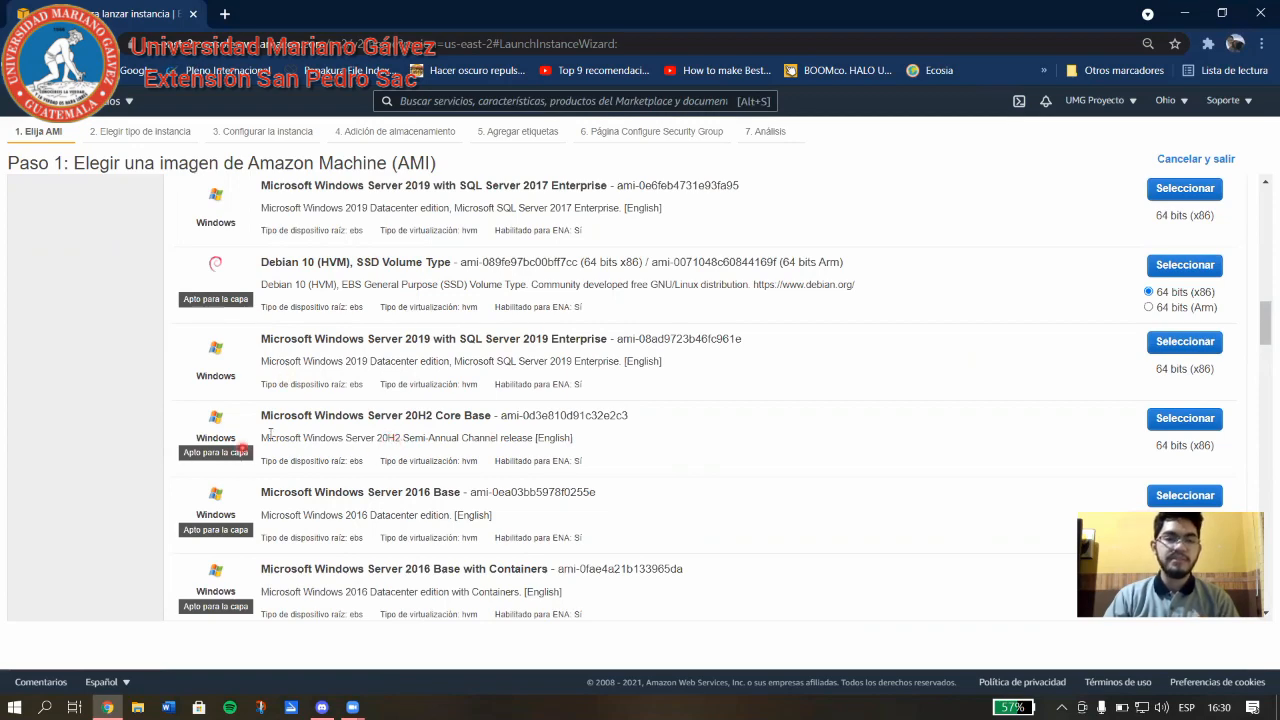
scroll(376, 453, "up", 6)
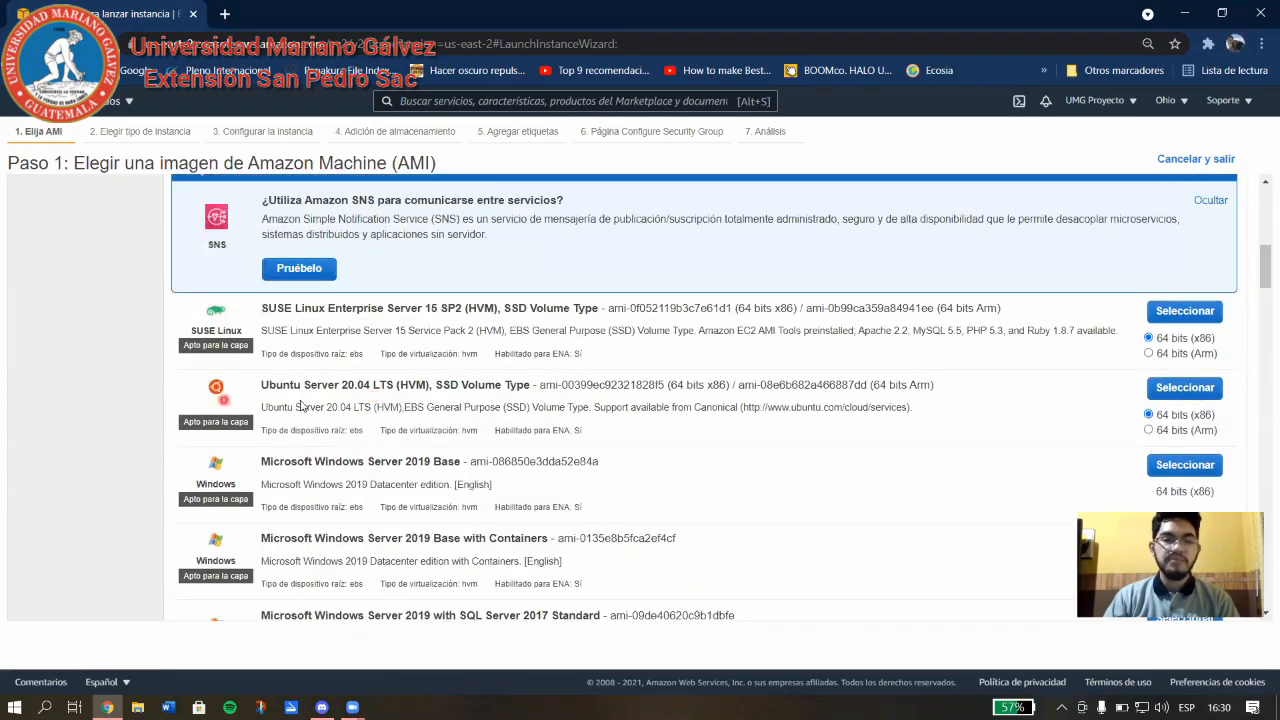
scroll(378, 392, "up", 1)
scroll(286, 443, "up", 3)
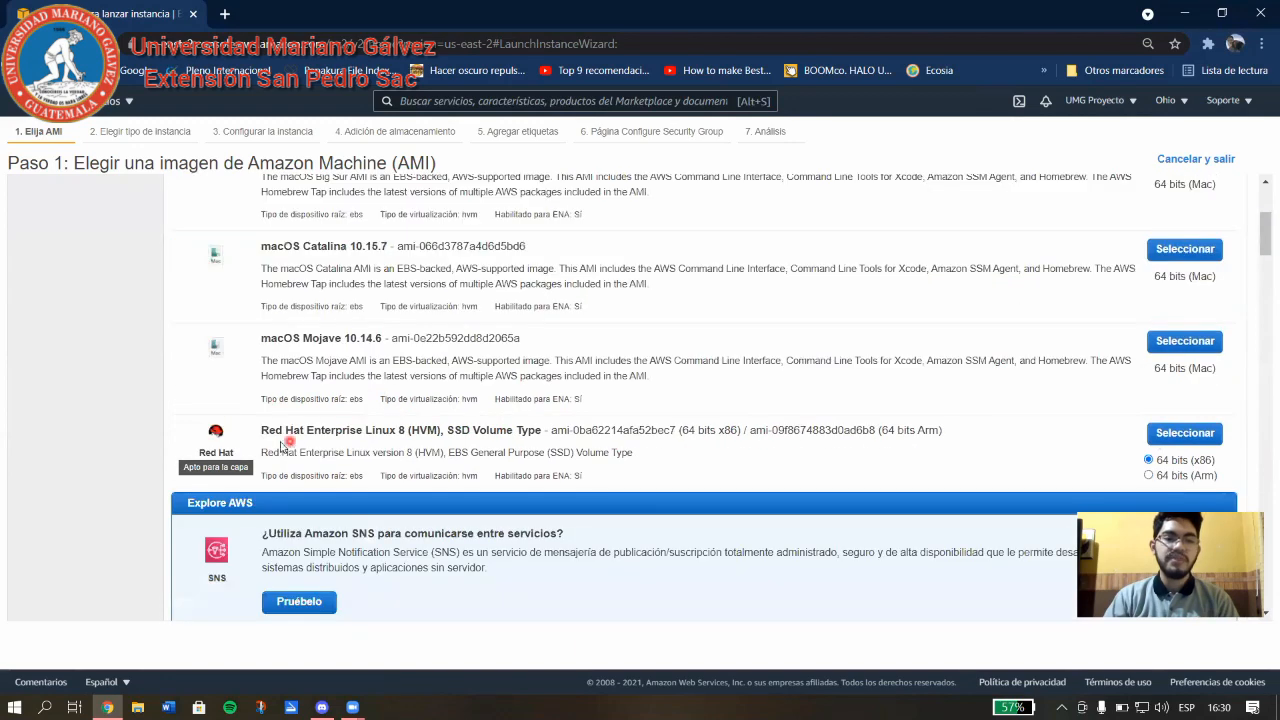
scroll(343, 443, "up", 4)
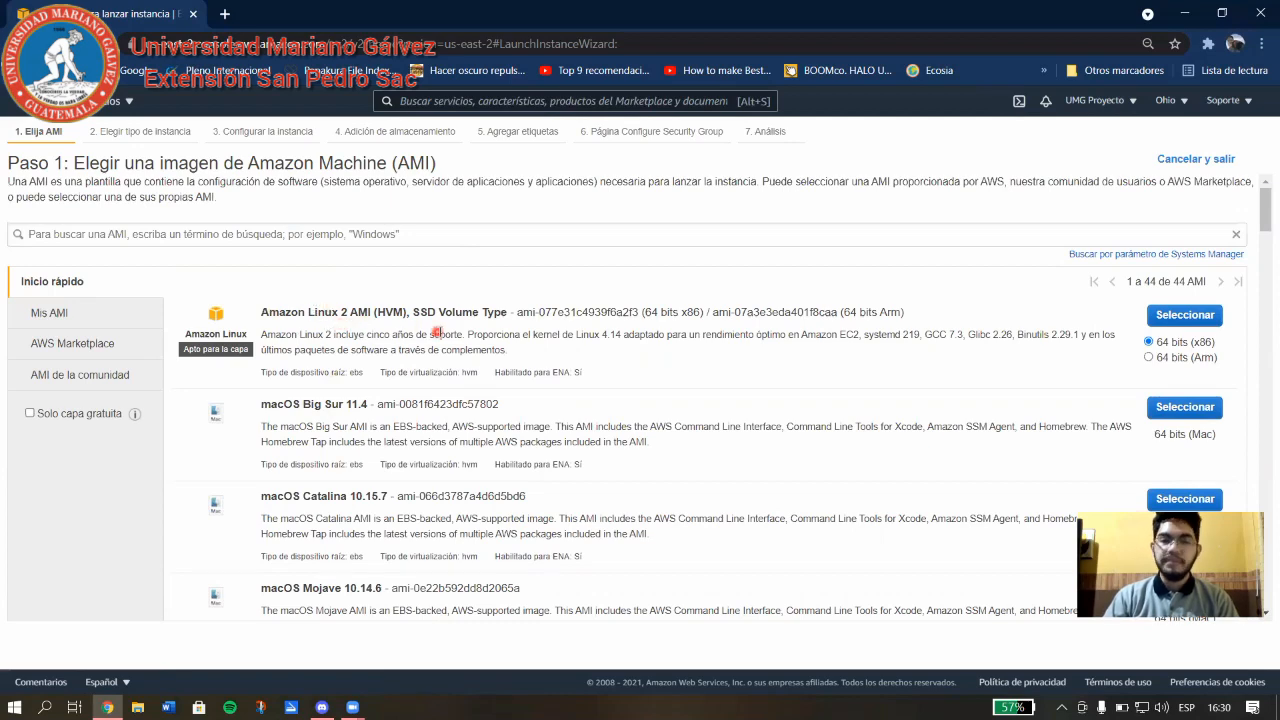
scroll(443, 337, "down", 7)
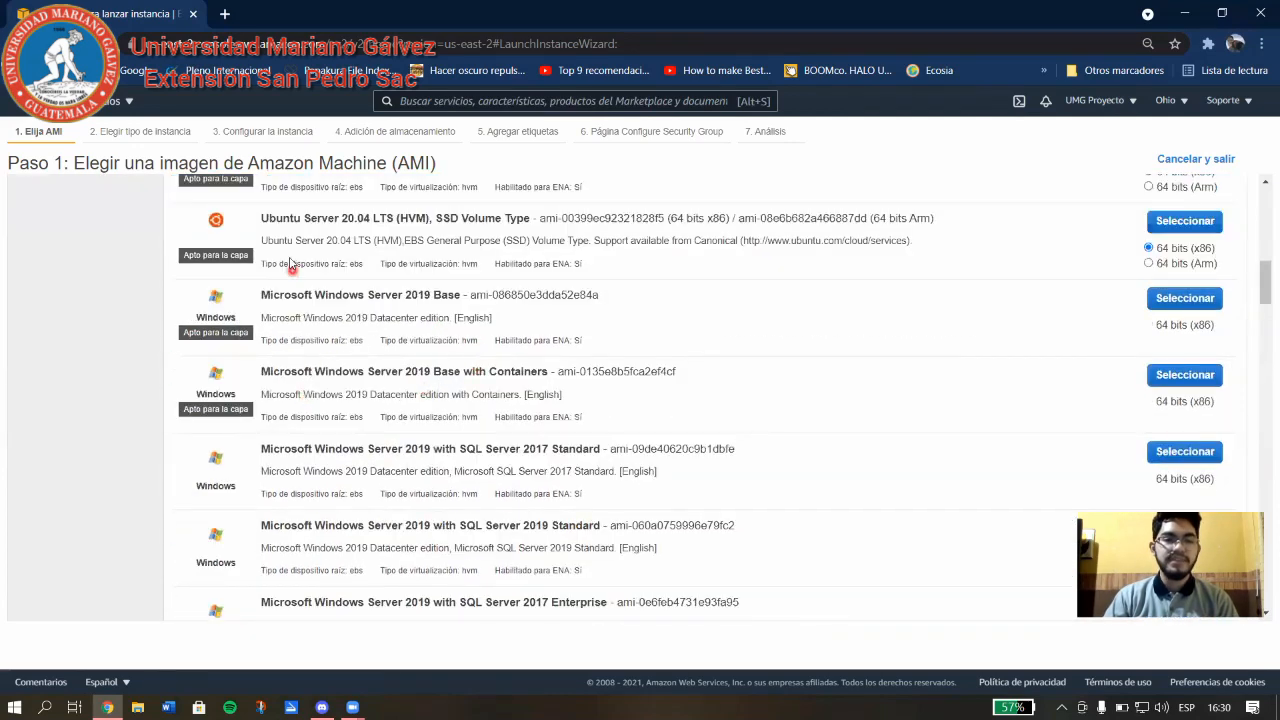
scroll(295, 267, "up", 2)
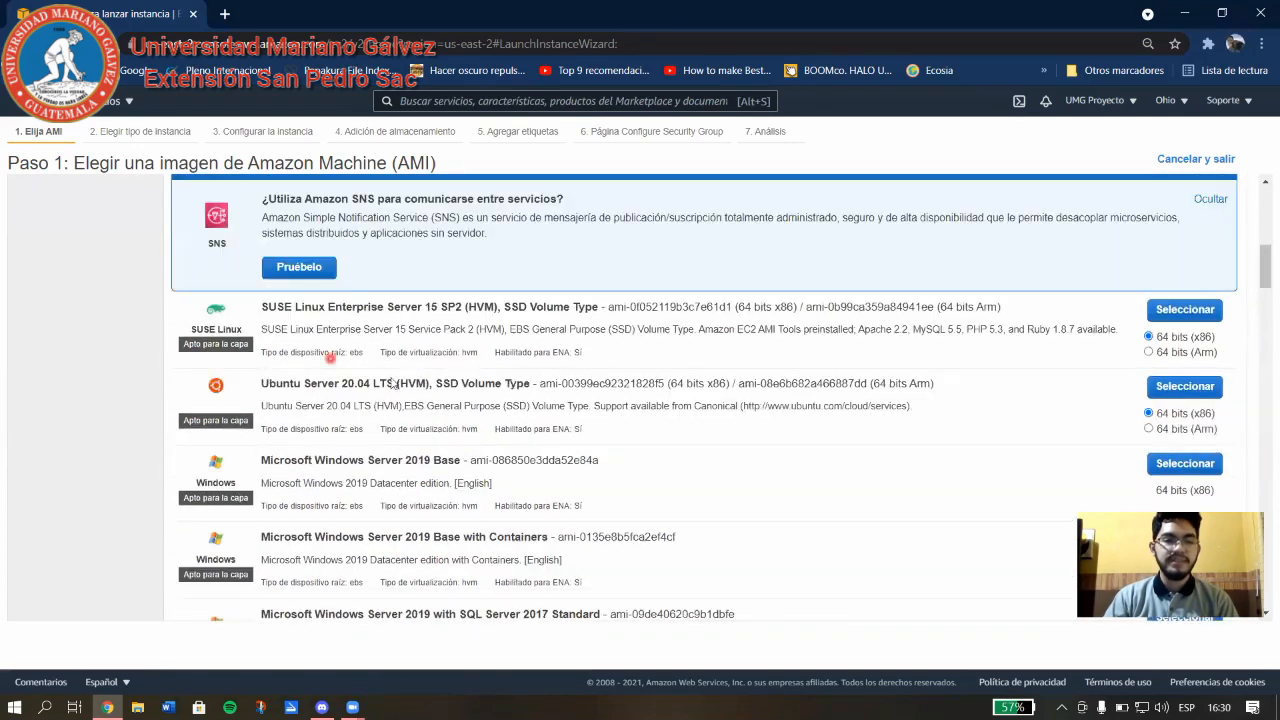
left_click(1188, 389)
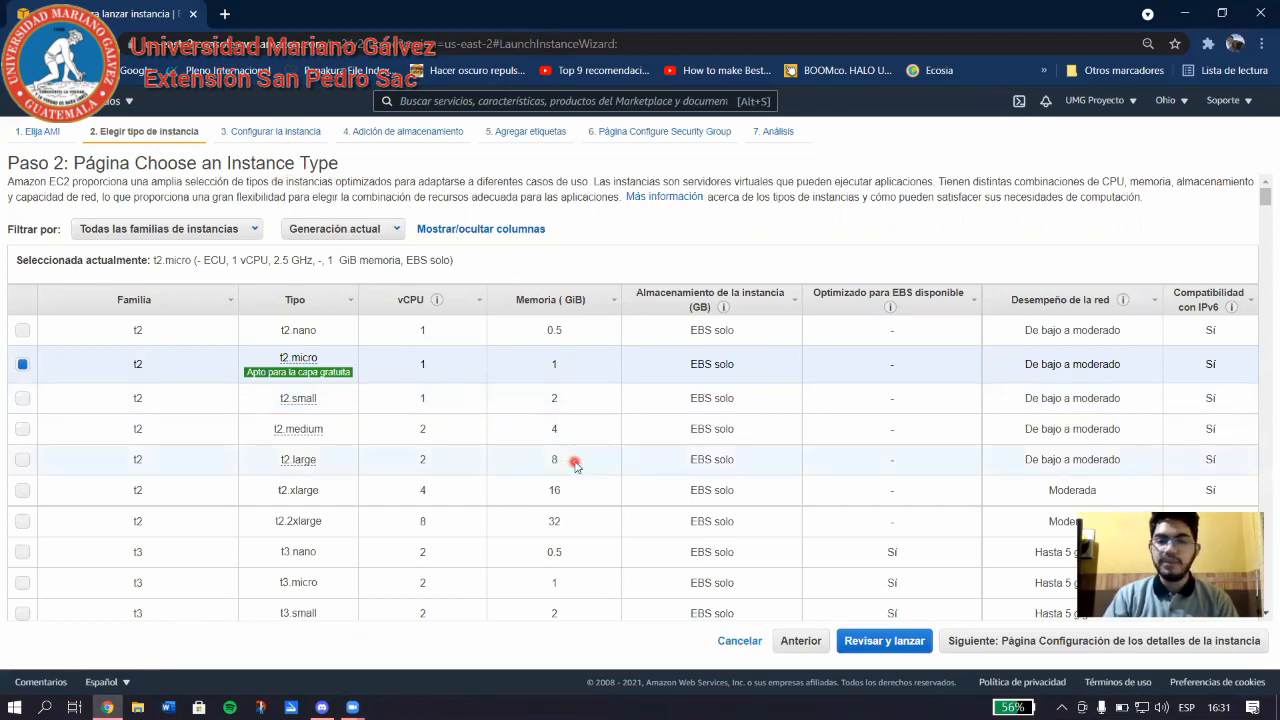
scroll(575, 463, "down", 15)
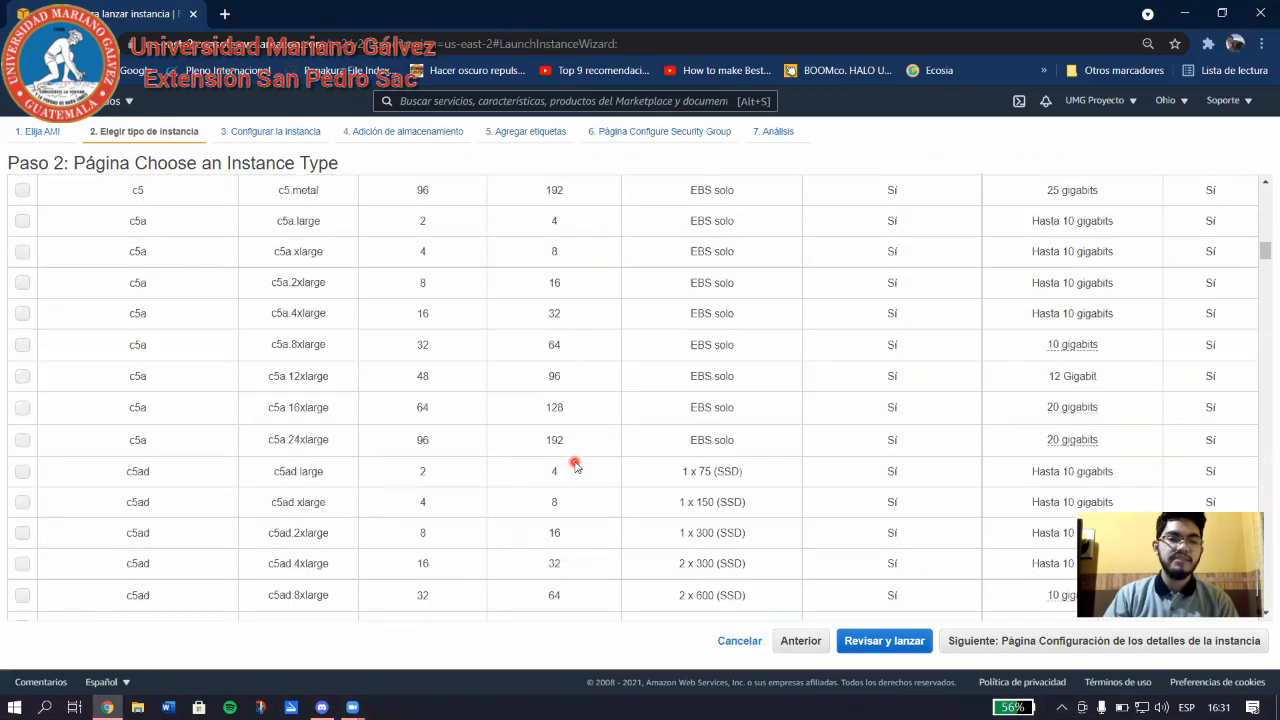
scroll(575, 463, "up", 15)
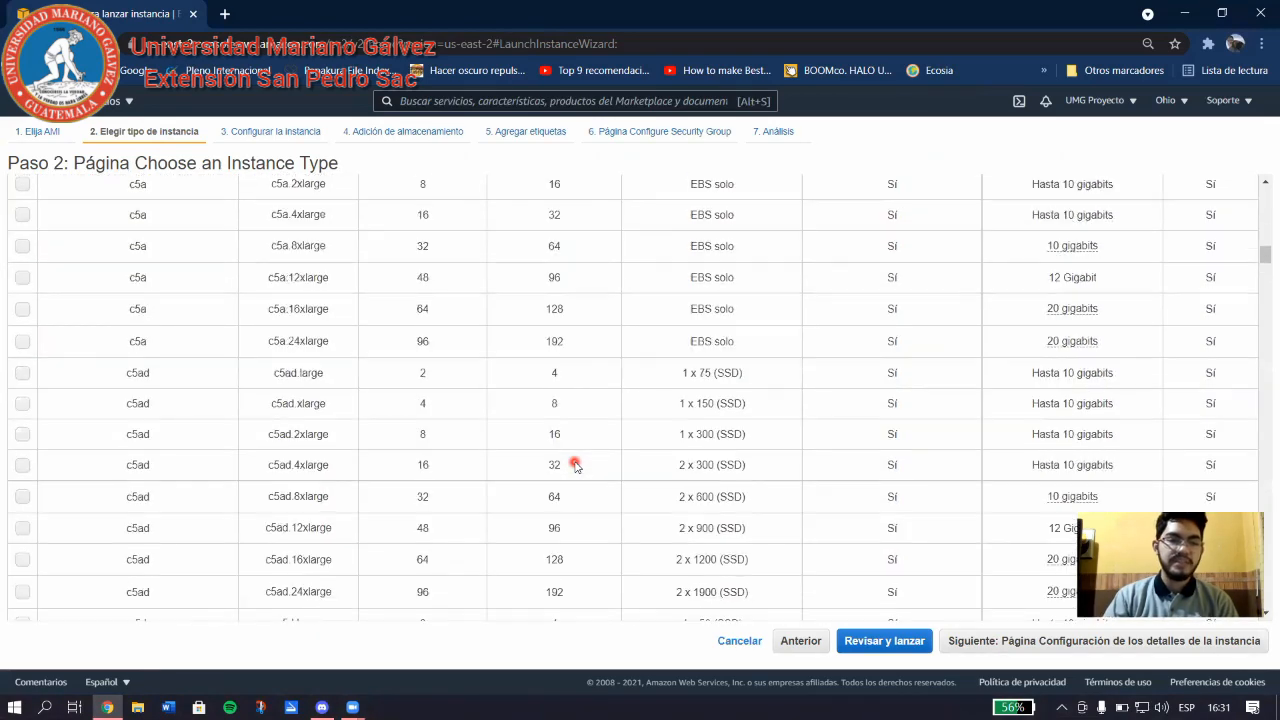
scroll(575, 463, "up", 3)
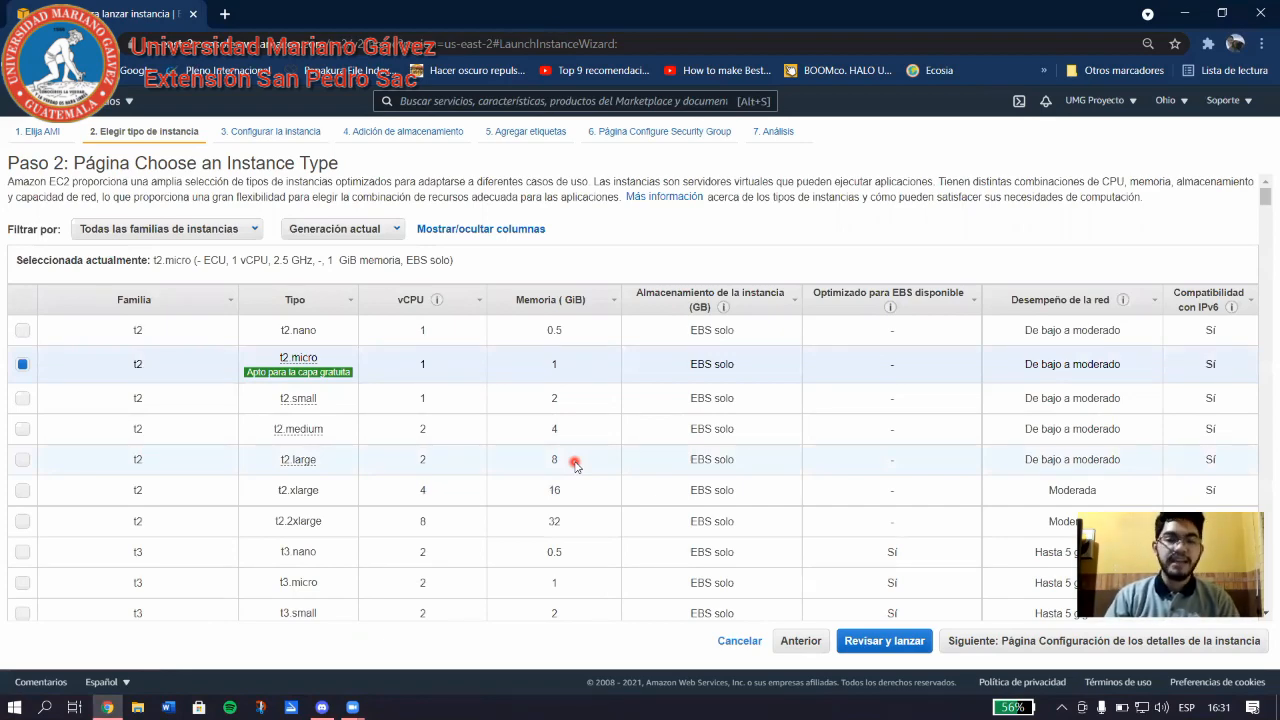
mouse_move(252, 371)
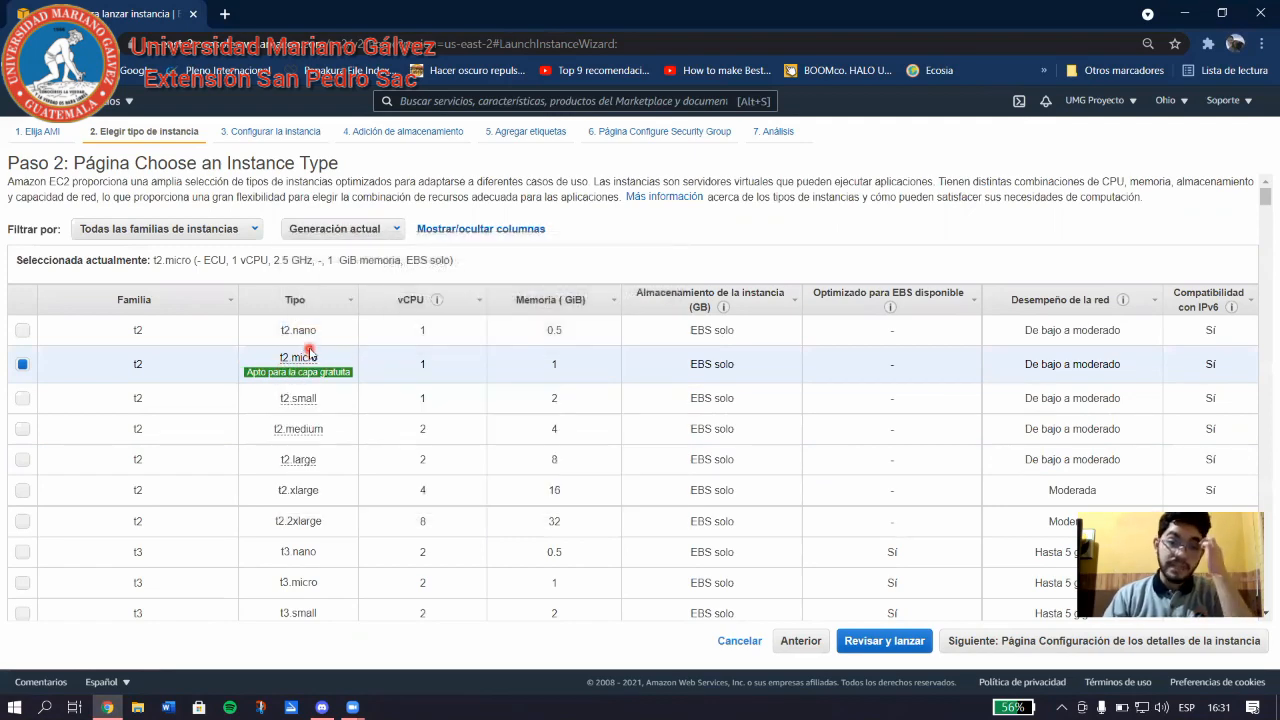
mouse_move(305, 370)
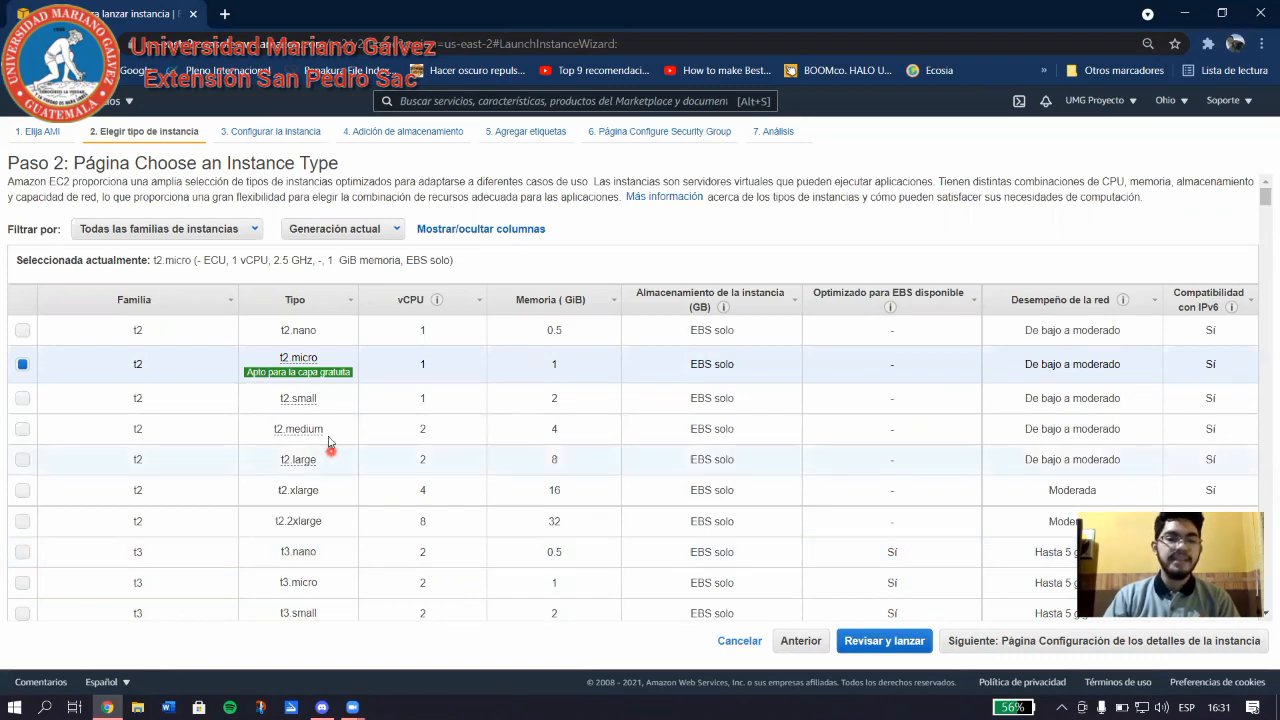
mouse_move(270, 365)
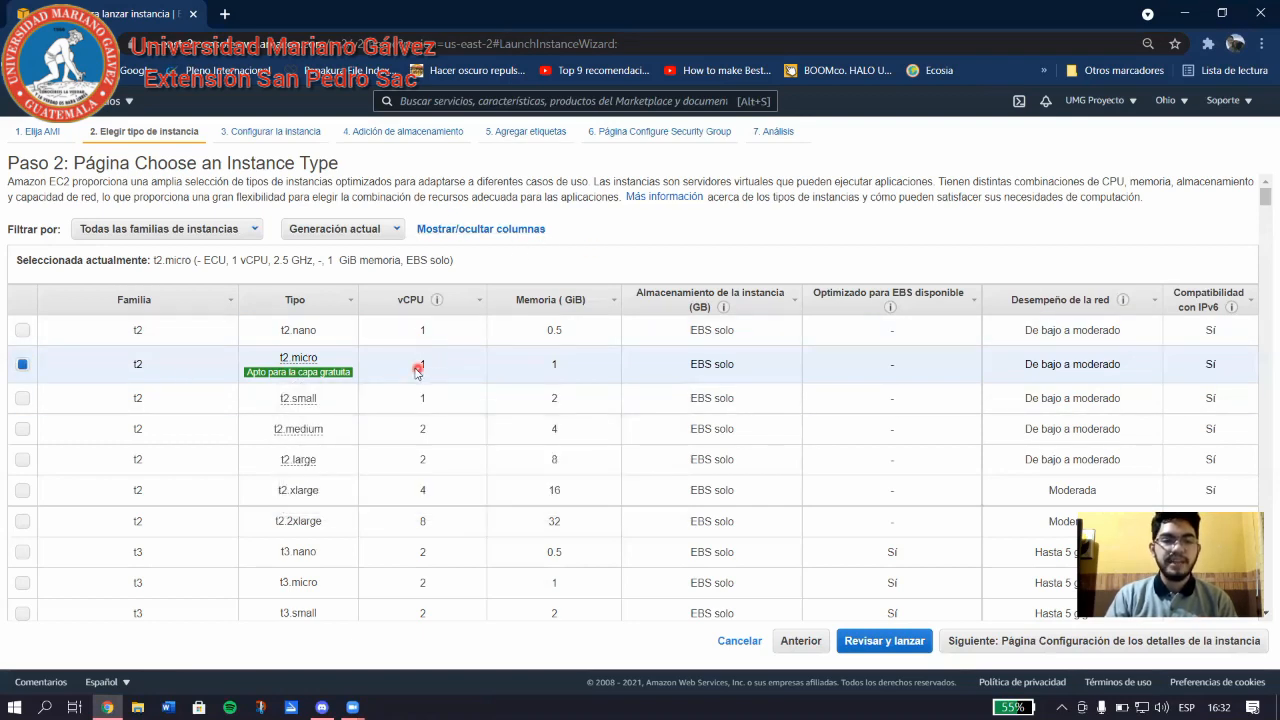
Keep the t2.micro type (1 vCPU, 1 GiB memory) and proceed to instance details.
left_click_drag(417, 366, 440, 372)
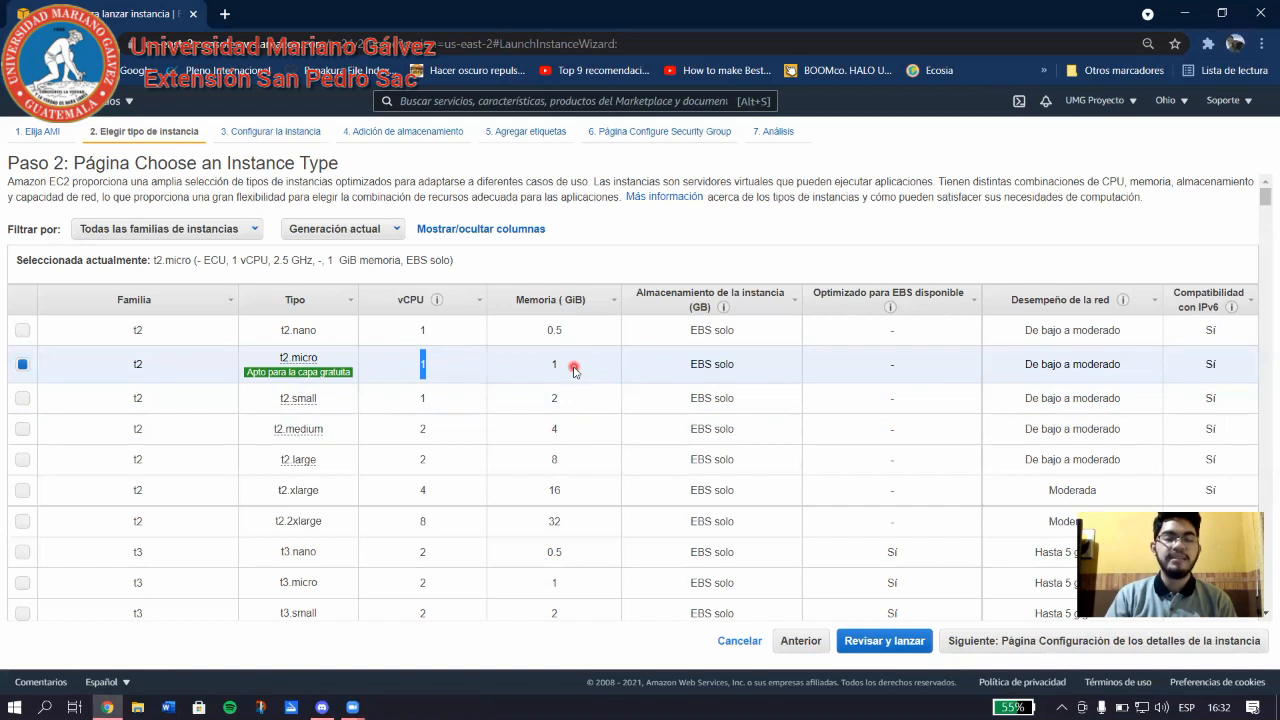
left_click_drag(574, 370, 550, 368)
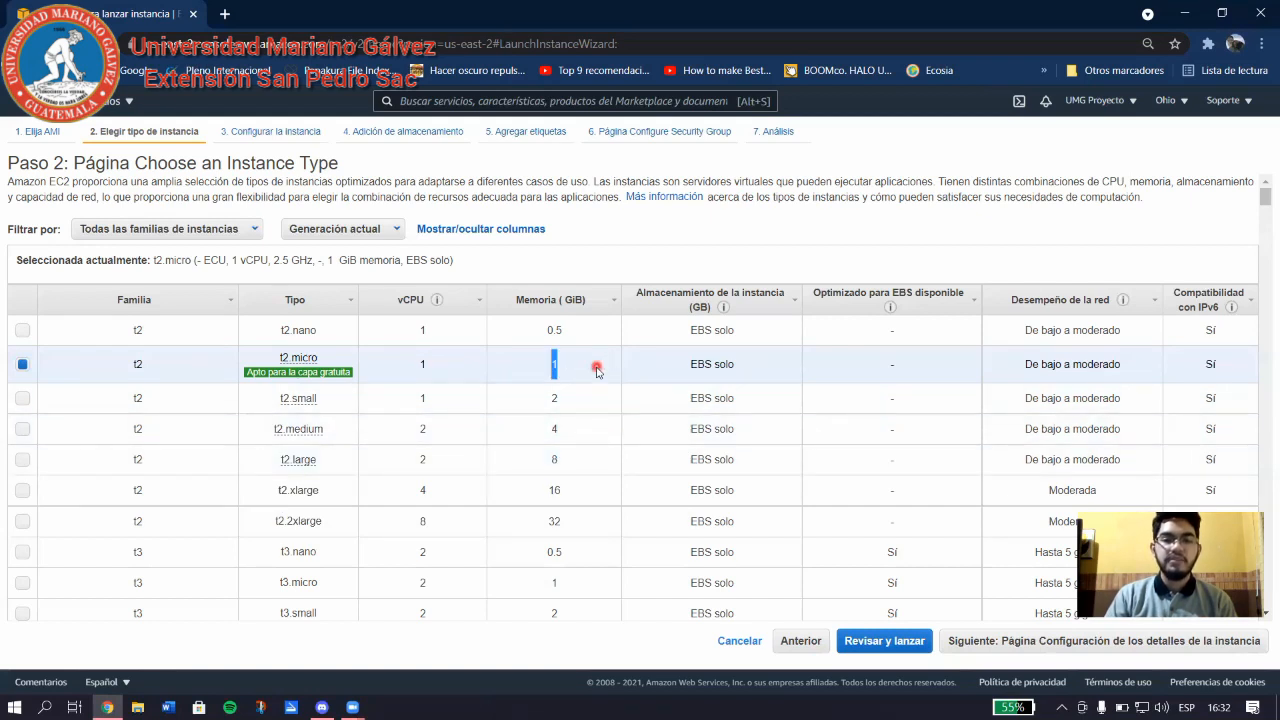
left_click_drag(1022, 366, 1146, 369)
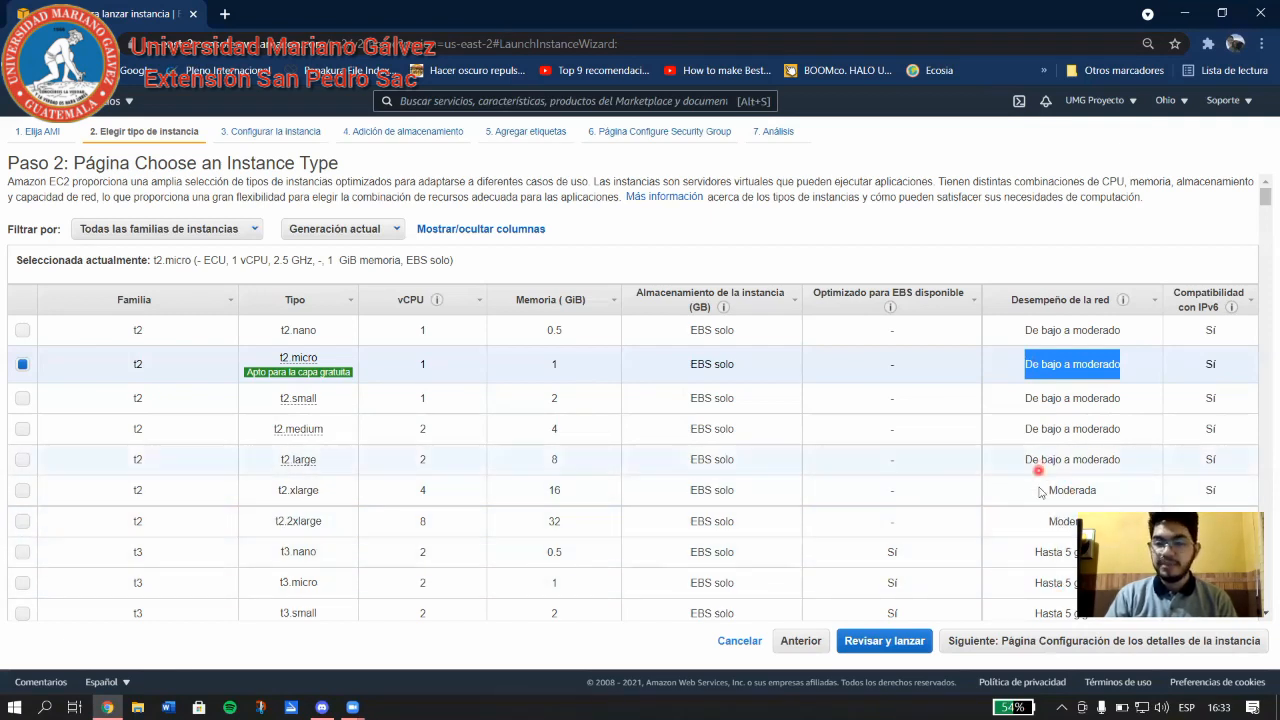
left_click(1040, 650)
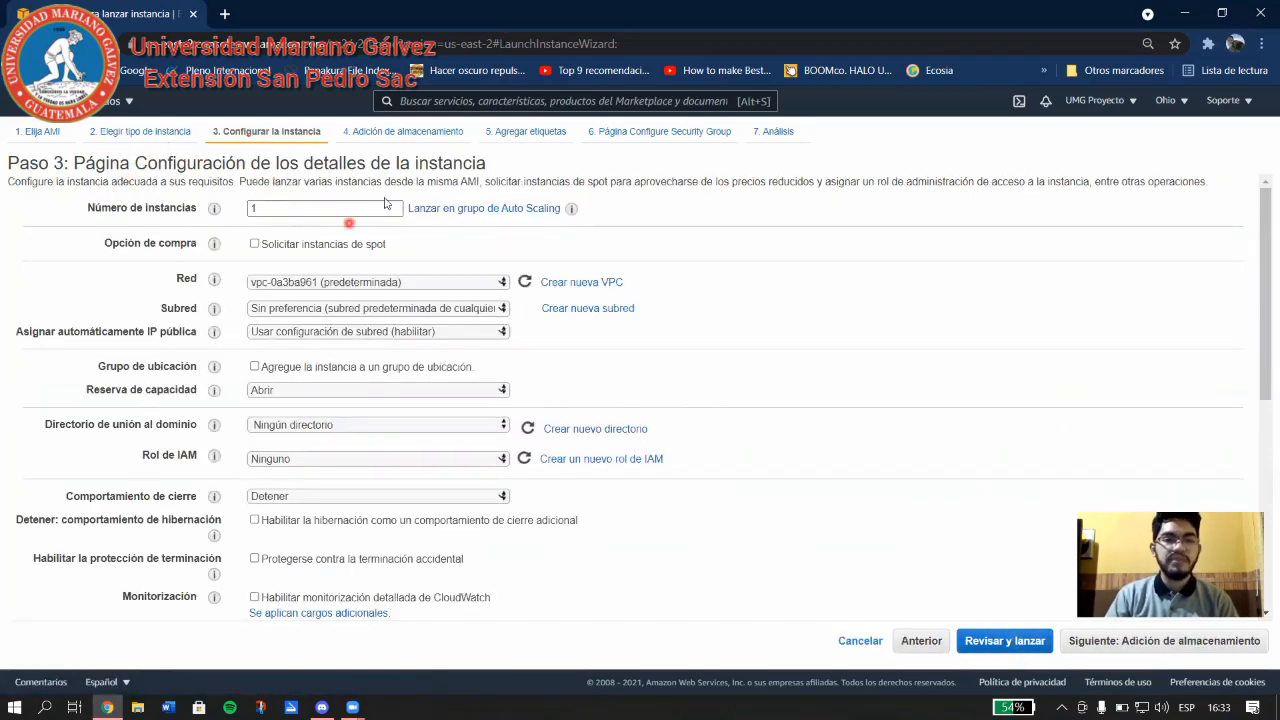
double_click(293, 207)
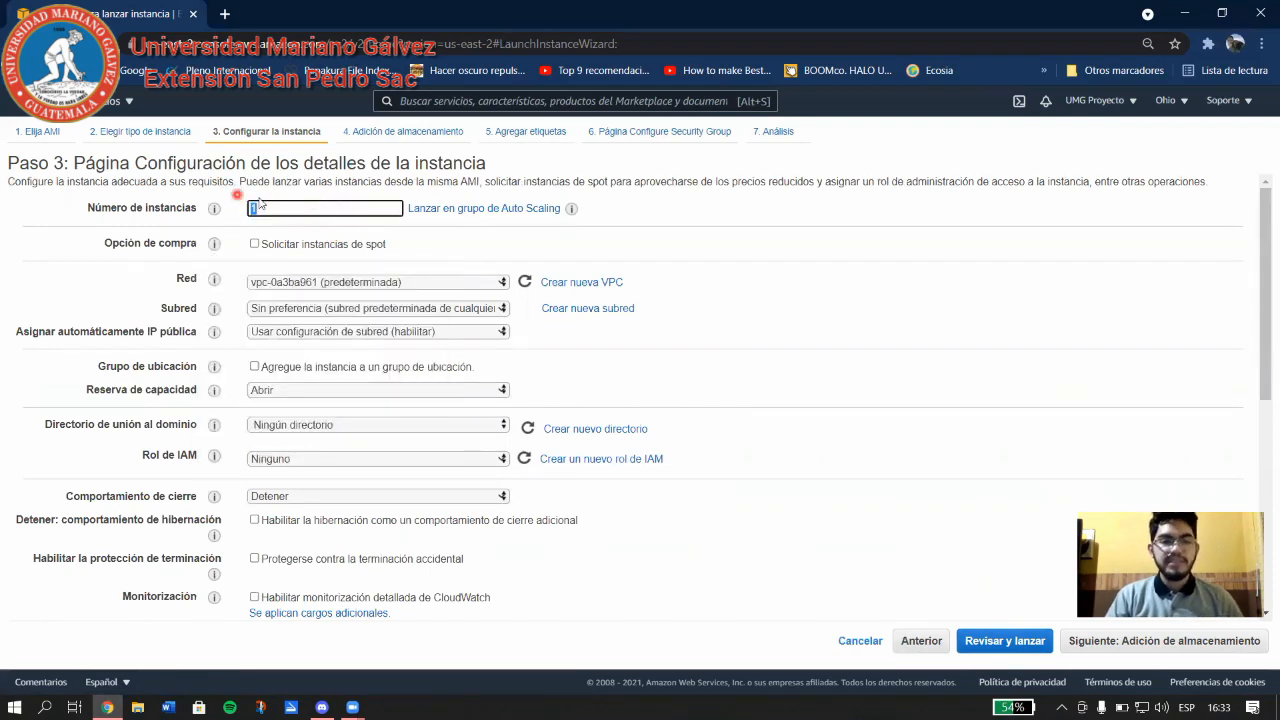
mouse_move(216, 282)
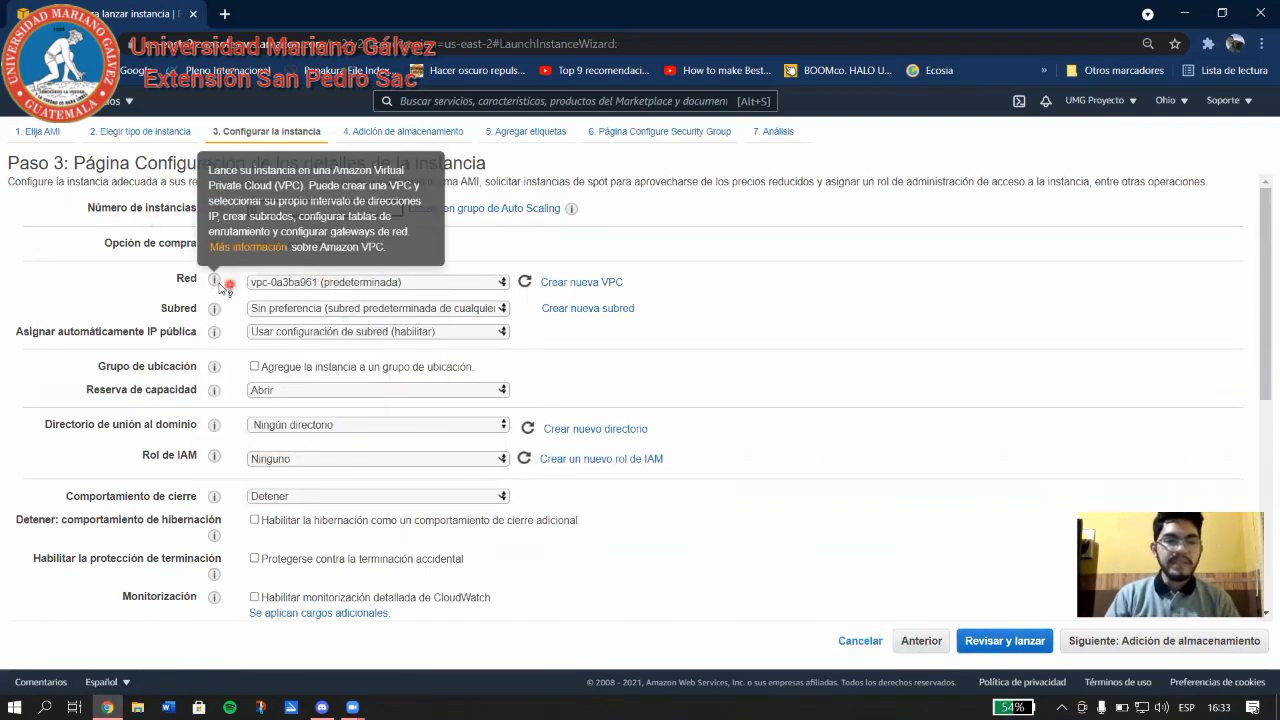
left_click(308, 284)
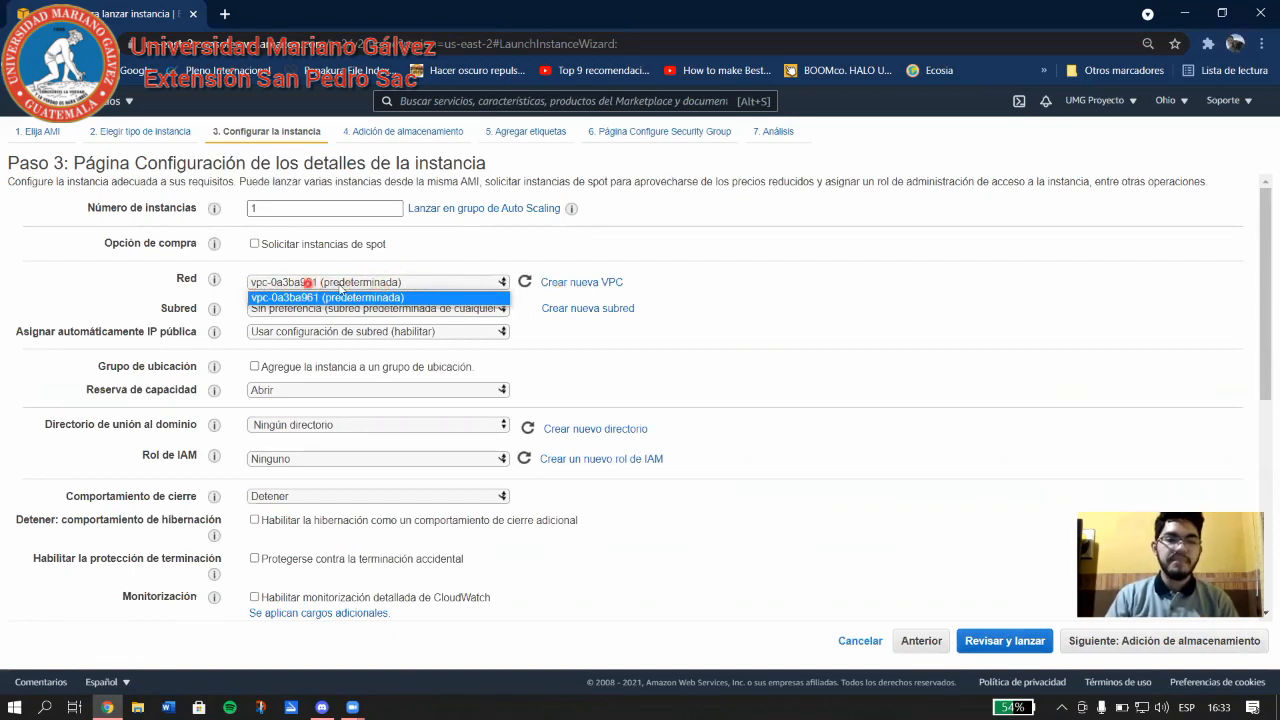
left_click(779, 284)
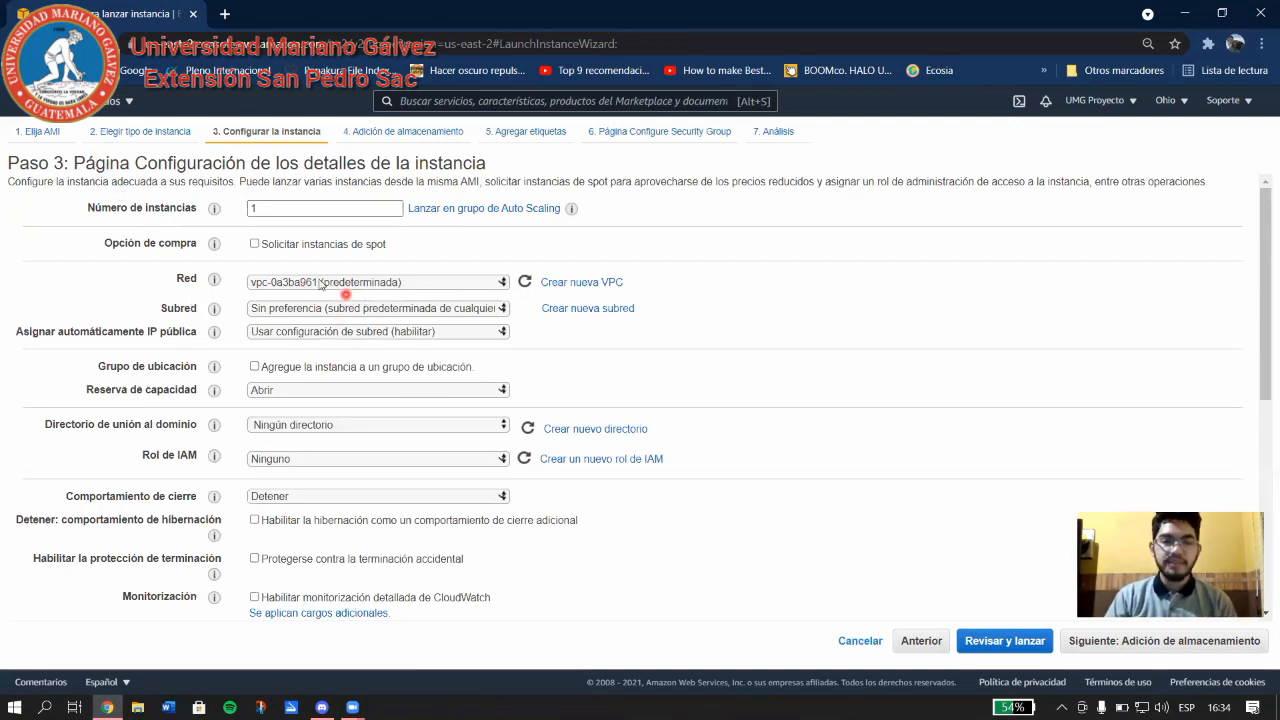
Show the Servicios menu scrolled down to Redes y entrega de contenido.
left_click(121, 102)
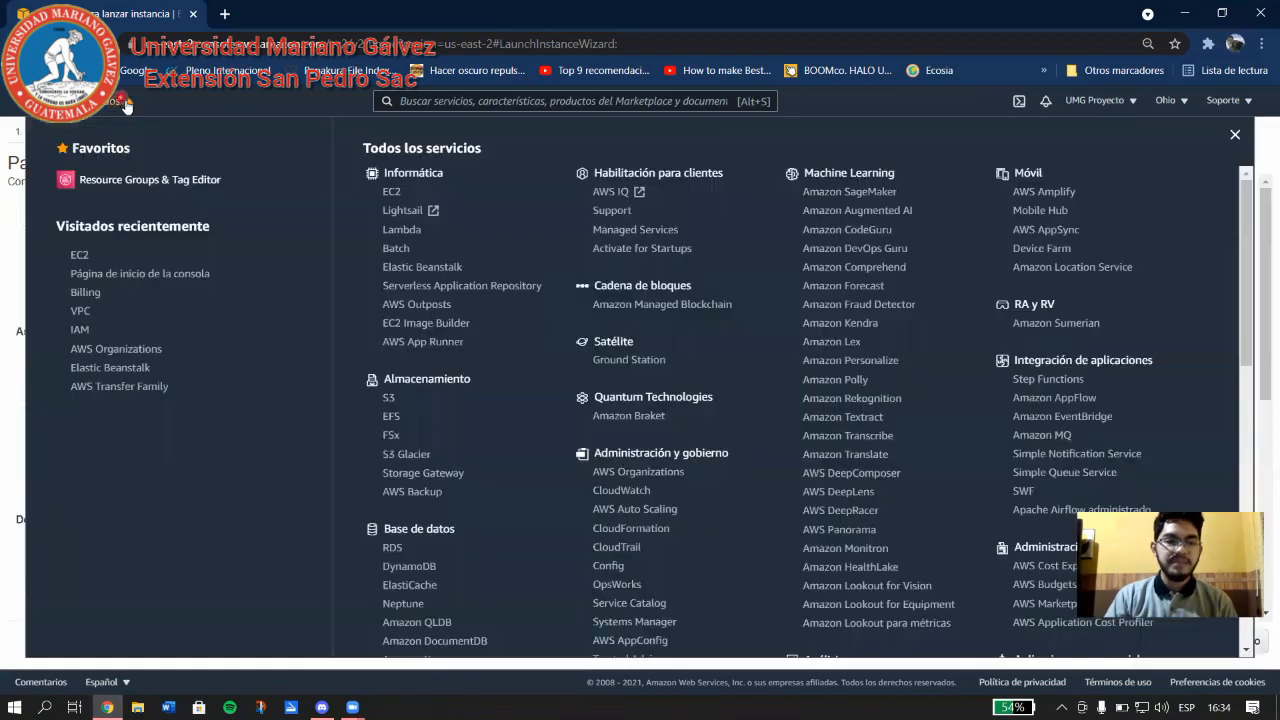
scroll(450, 450, "down", 10)
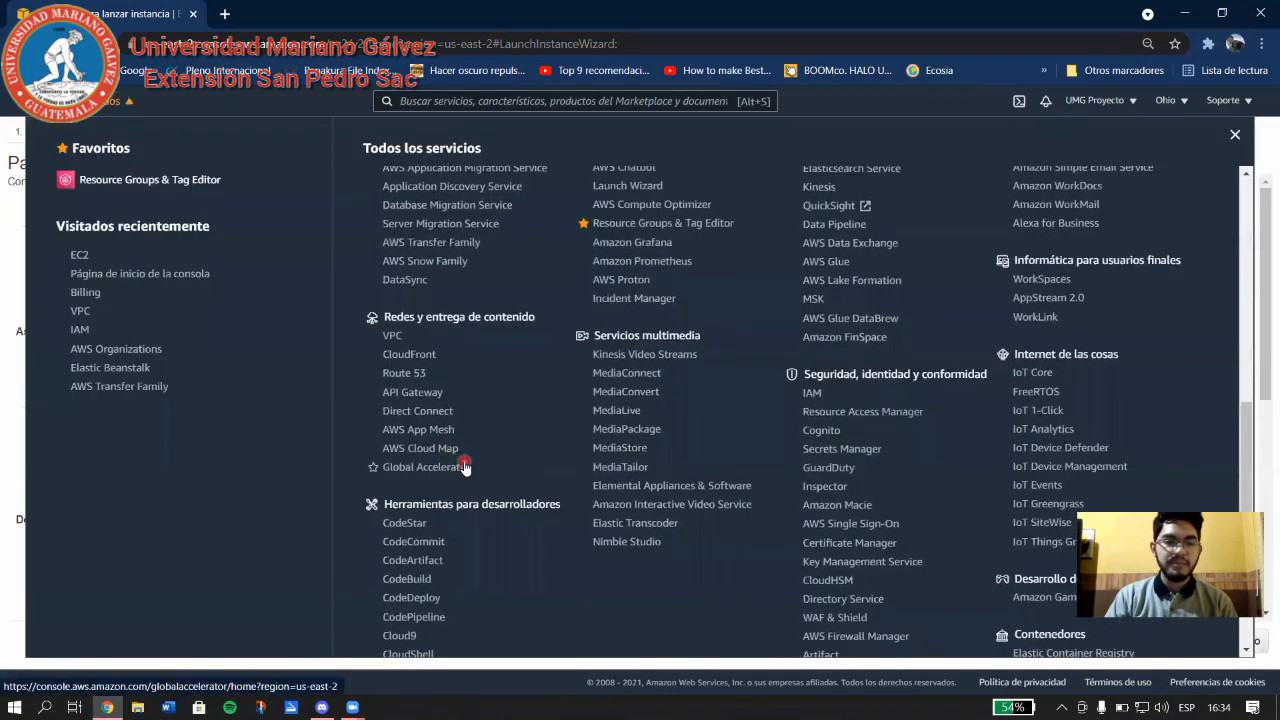
scroll(453, 455, "down", 1)
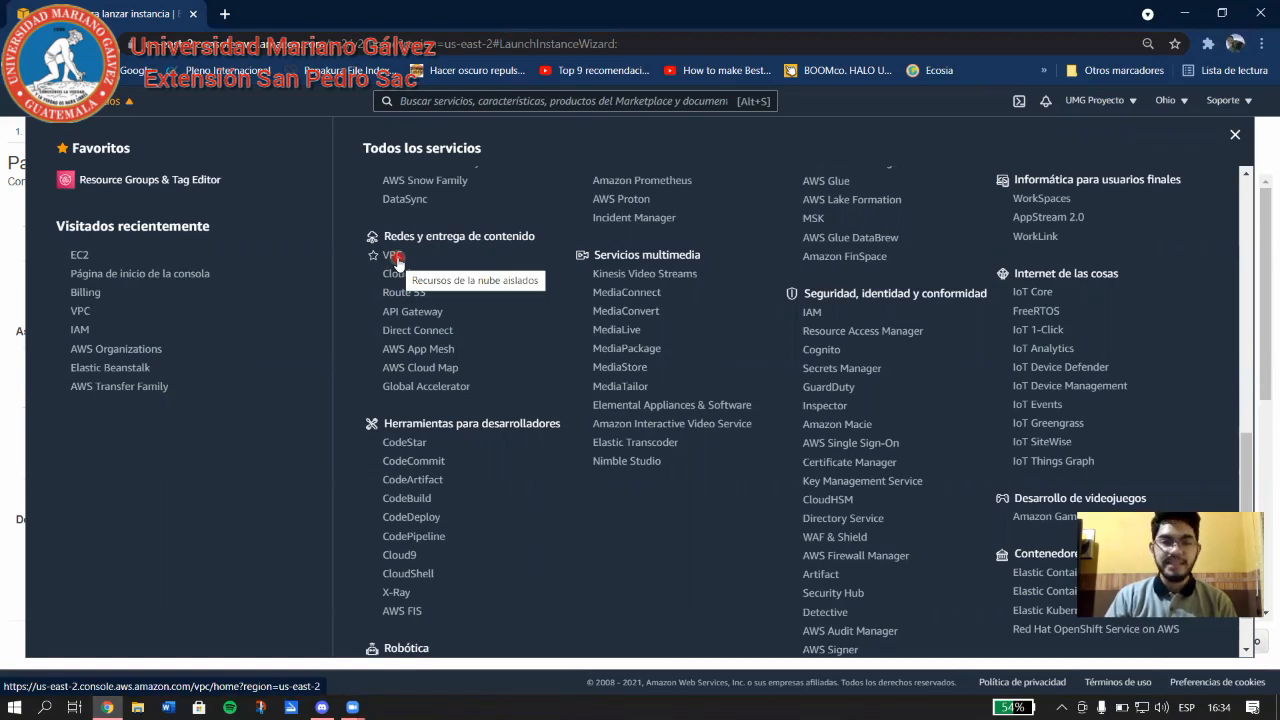
Place the instance in subnet-688e7d15 (us-east-2b), keeping the default VPC network.
left_click(19, 430)
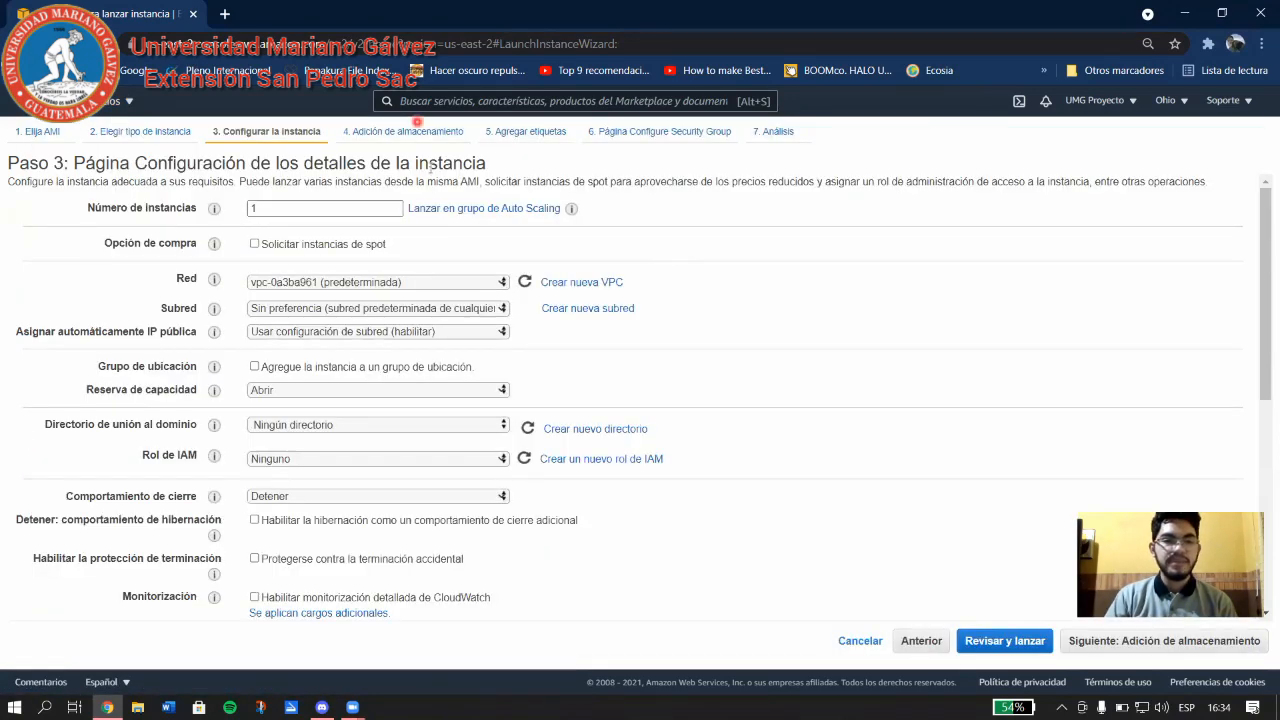
left_click(345, 283)
left_click(446, 294)
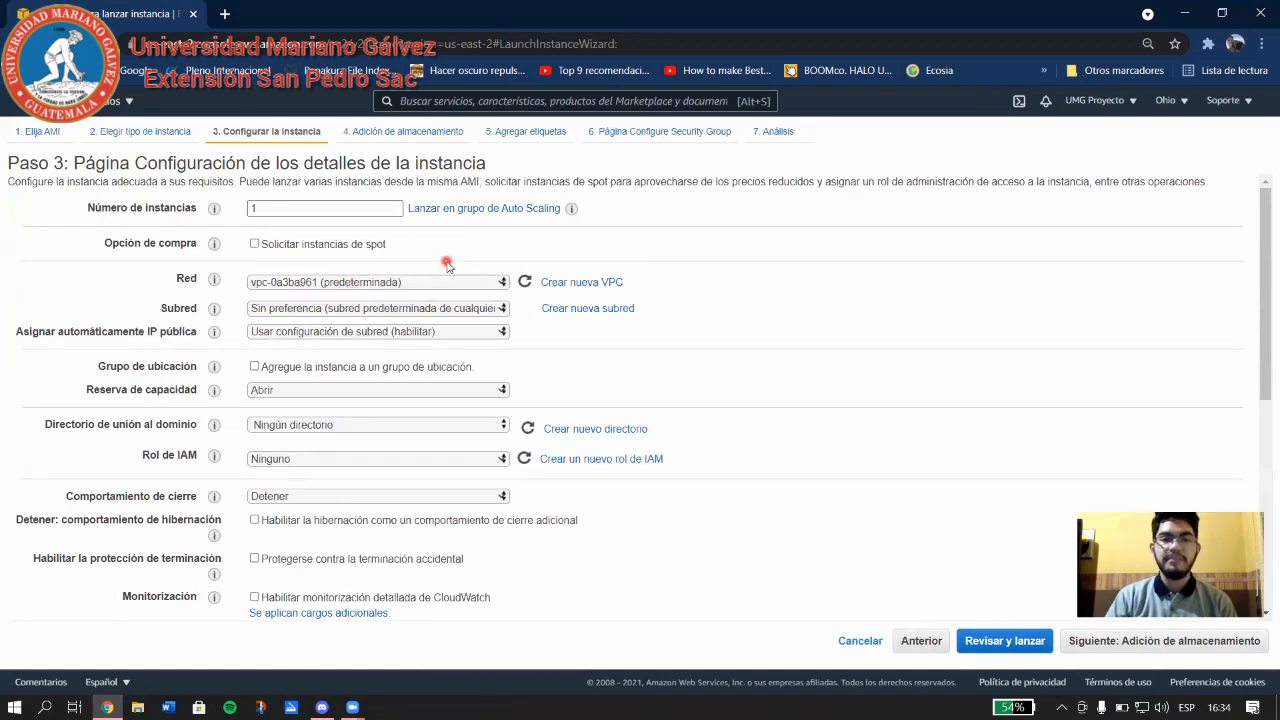
left_click(322, 310)
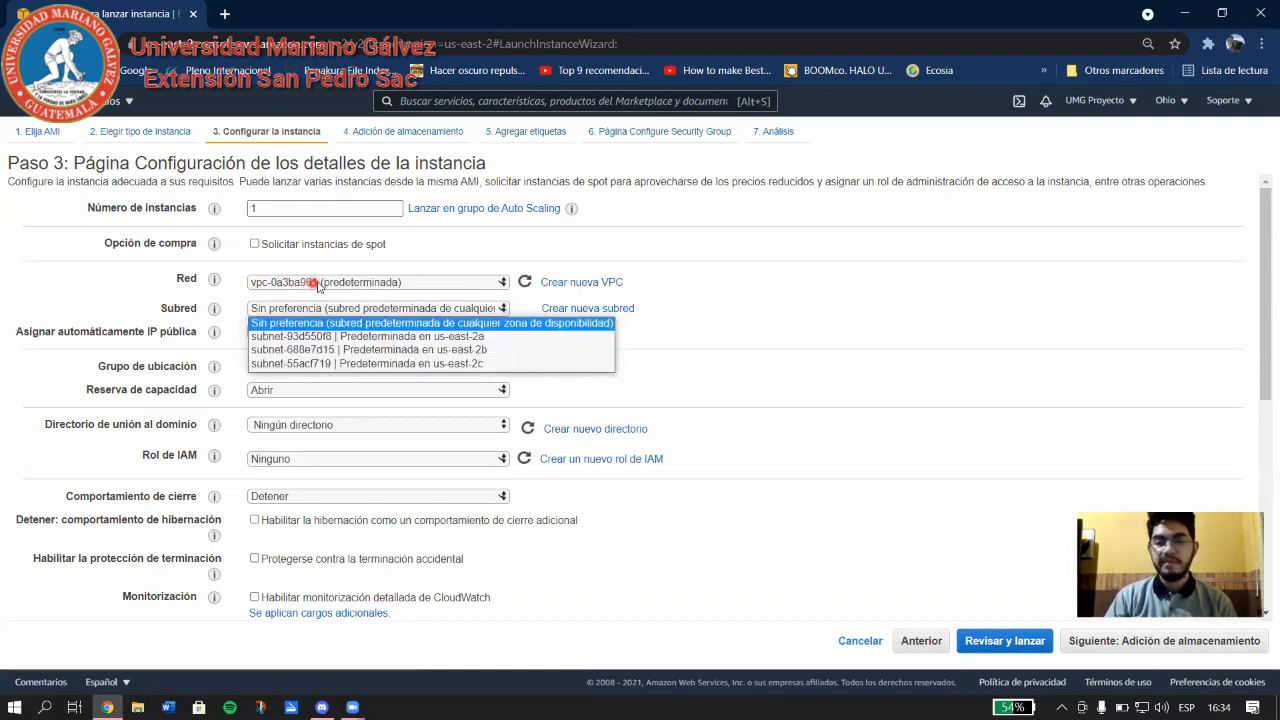
left_click(414, 352)
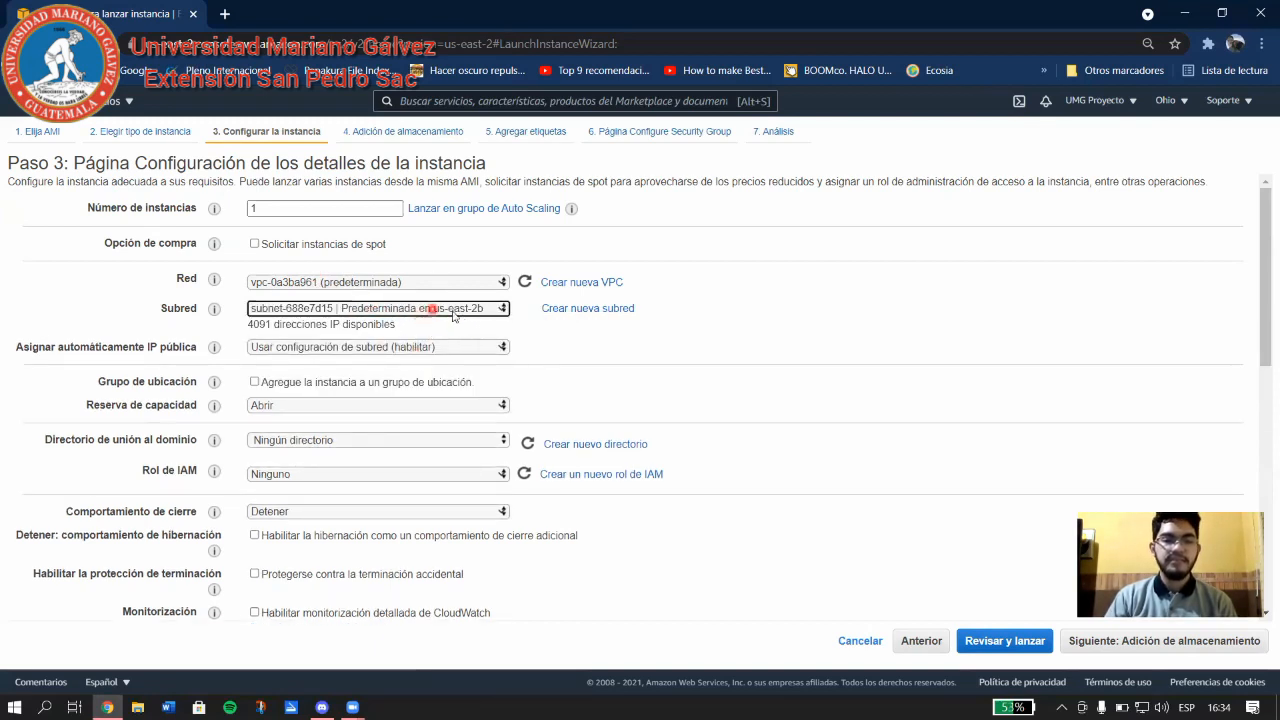
Leave the IAM role as Ninguno and bring up the shutdown behaviour choices.
scroll(235, 340, "down", 1)
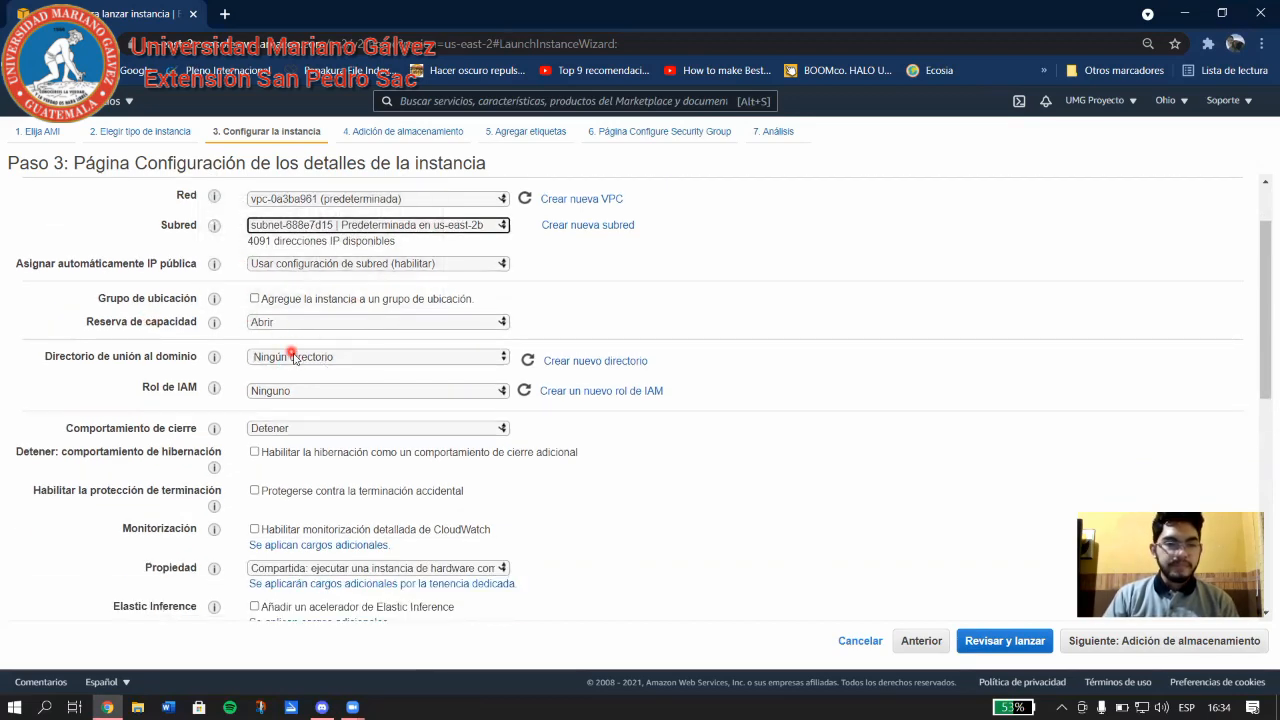
scroll(349, 357, "down", 1)
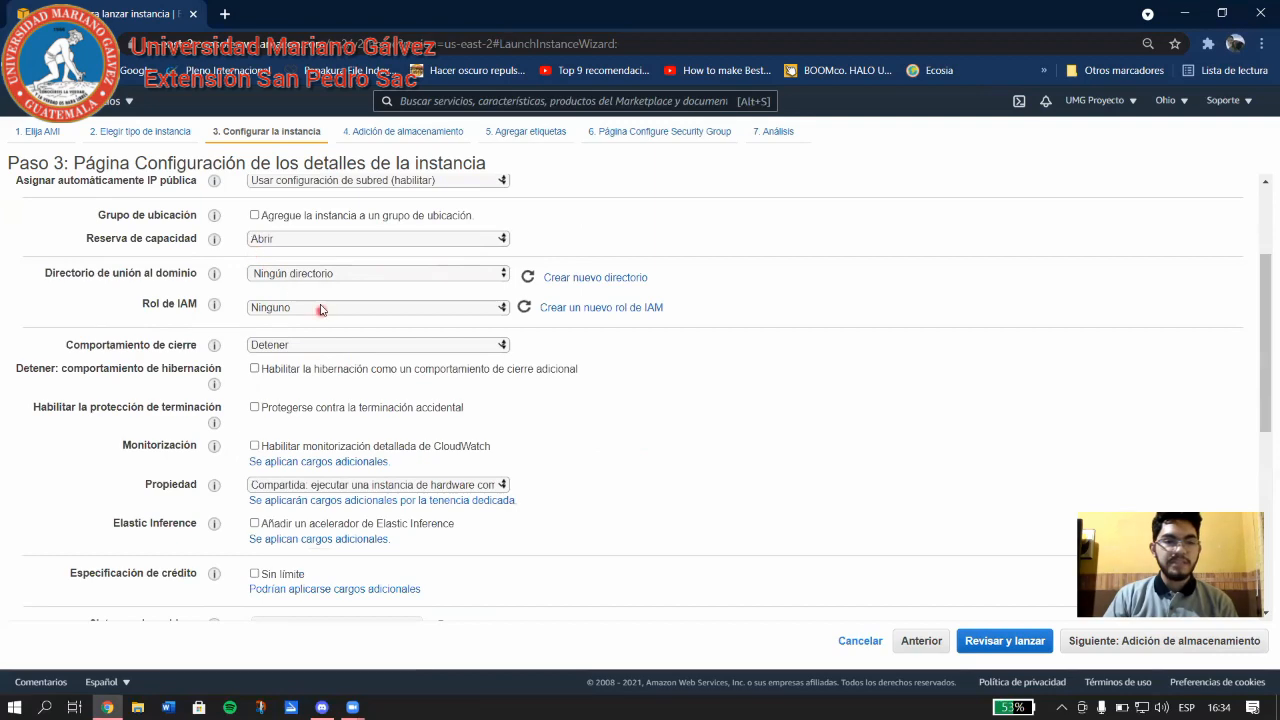
left_click(320, 307)
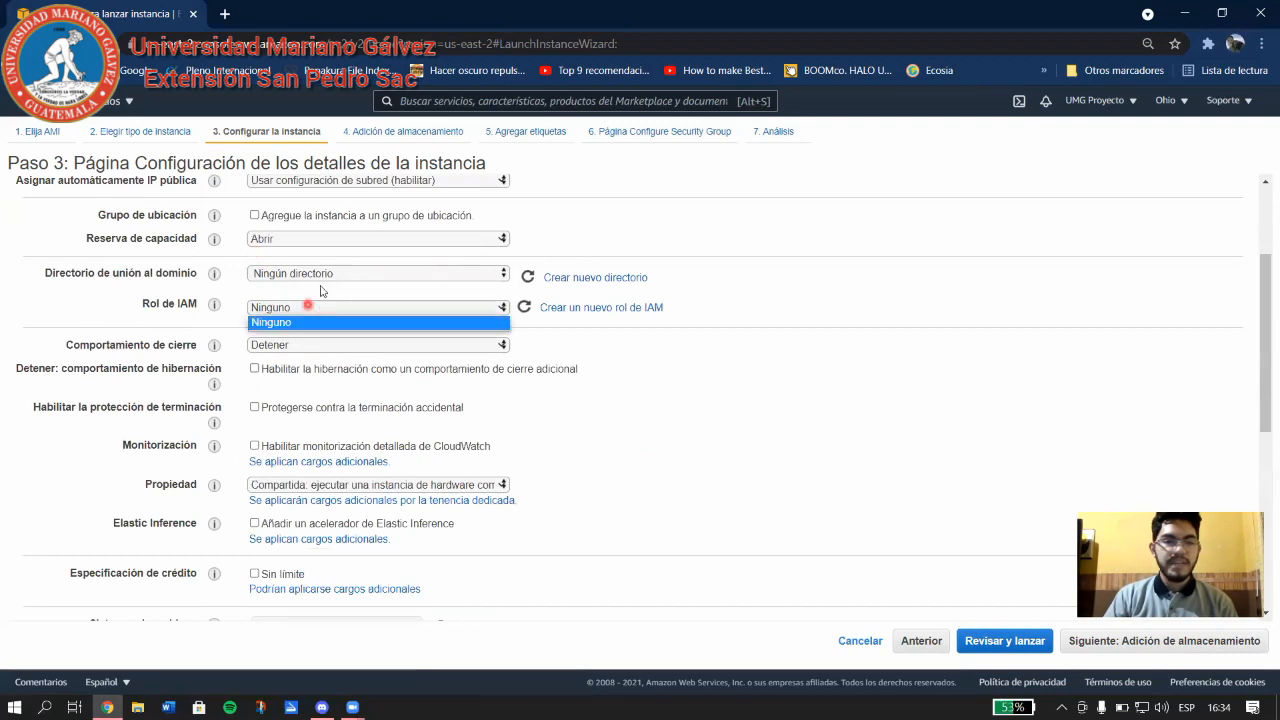
left_click(232, 348)
scroll(224, 368, "down", 2)
scroll(222, 300, "up", 1)
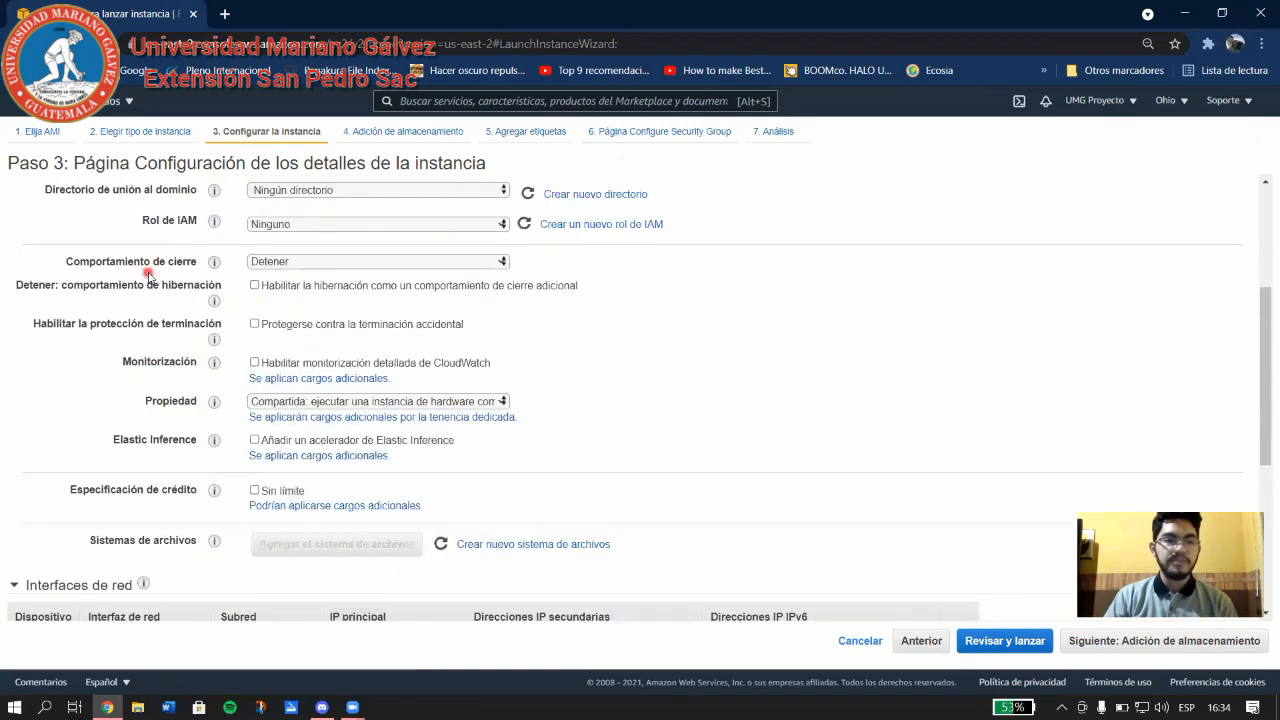
left_click(357, 262)
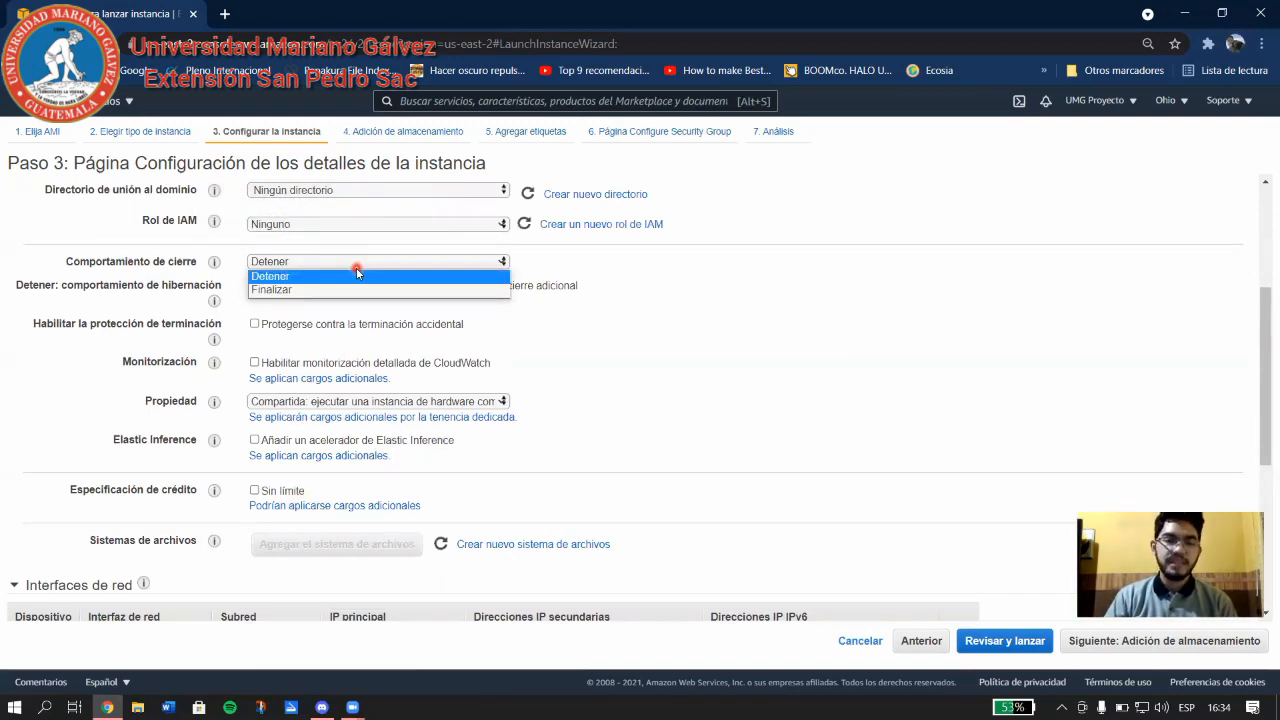
Set shutdown behaviour to Finalizar and enable accidental termination protection.
left_click(295, 292)
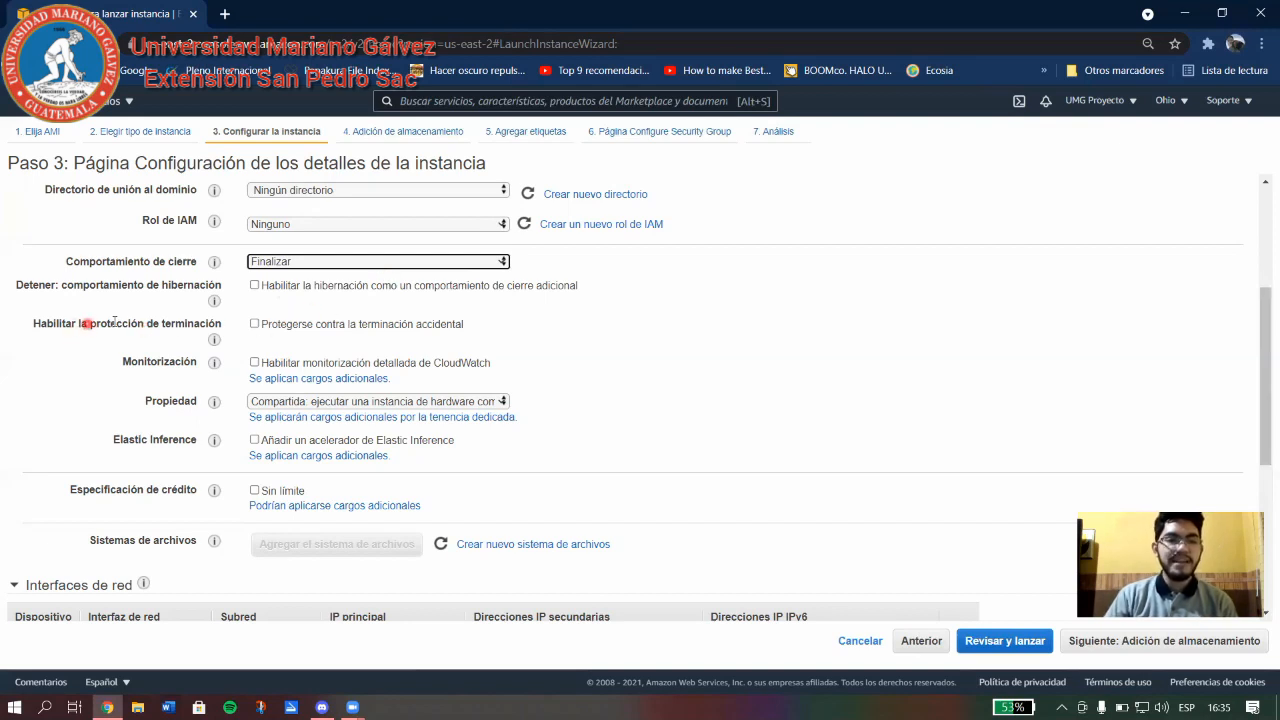
left_click(255, 324)
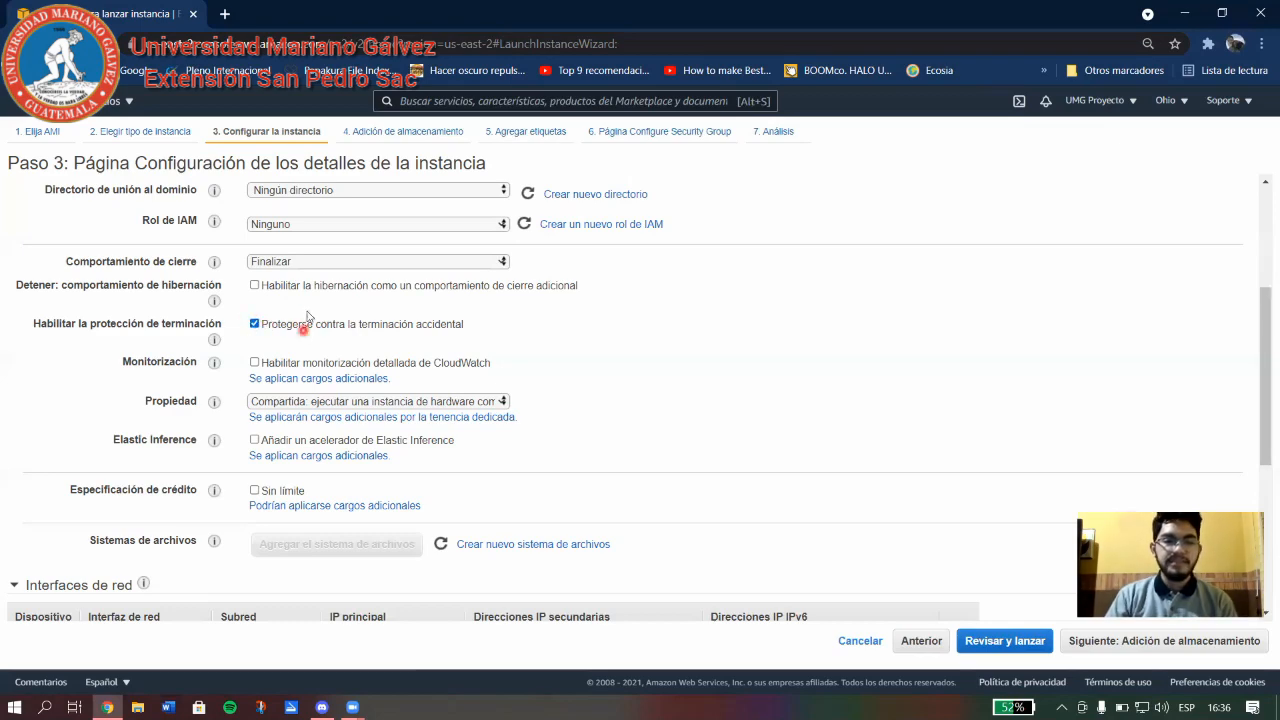
Untick the accidental termination protection option again.
scroll(310, 330, "down", 2)
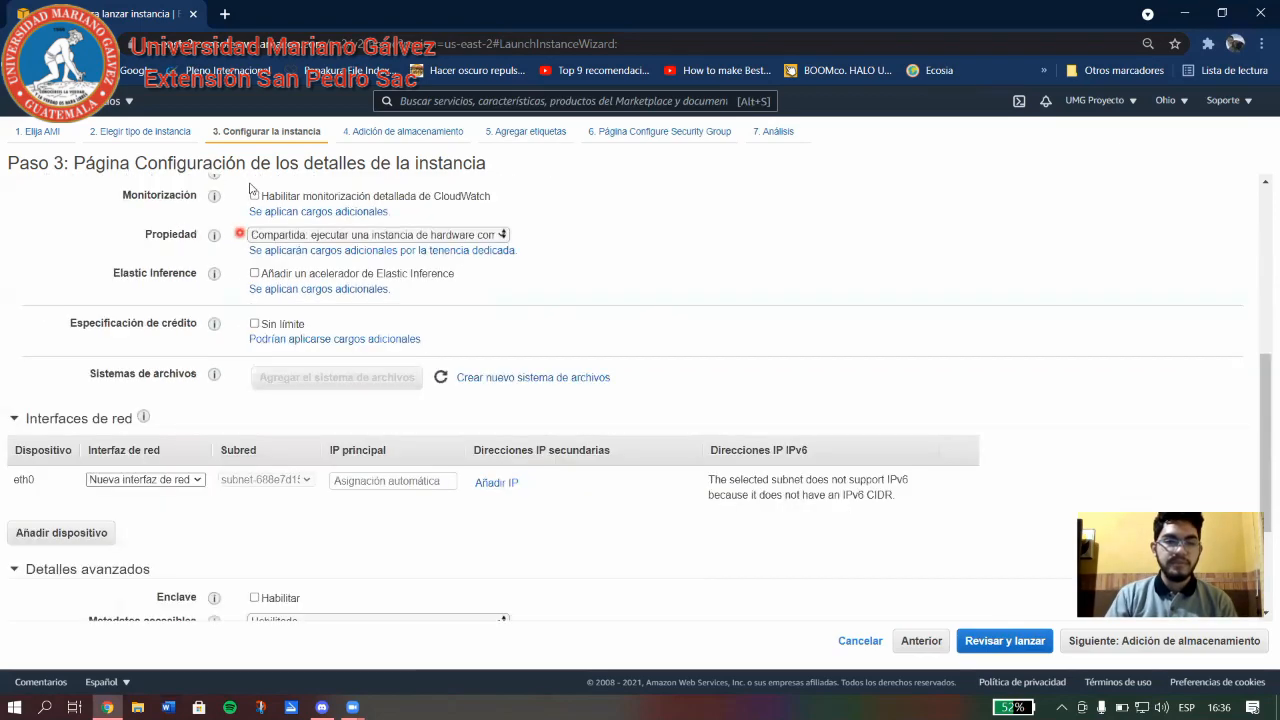
scroll(283, 276, "up", 2)
left_click(256, 240)
Set automatic public IP assignment to Deshabilitar.
scroll(600, 365, "down", 2)
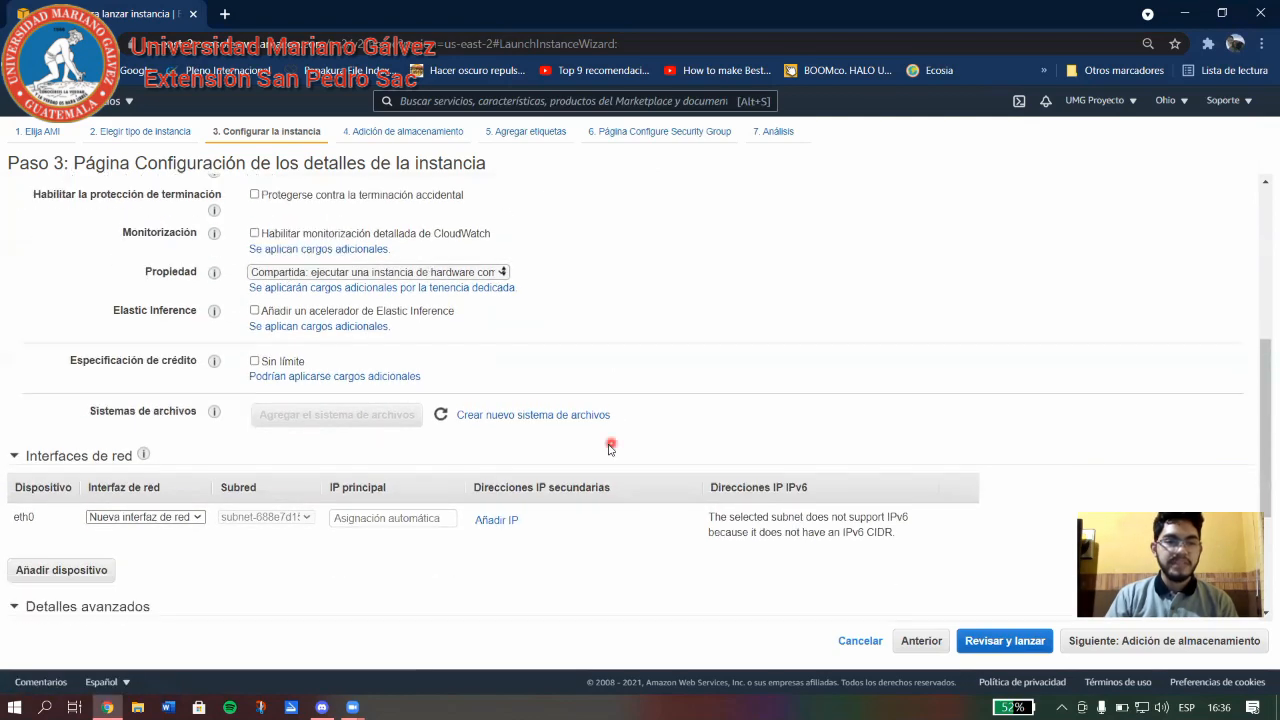
scroll(607, 447, "up", 3)
scroll(607, 447, "up", 3)
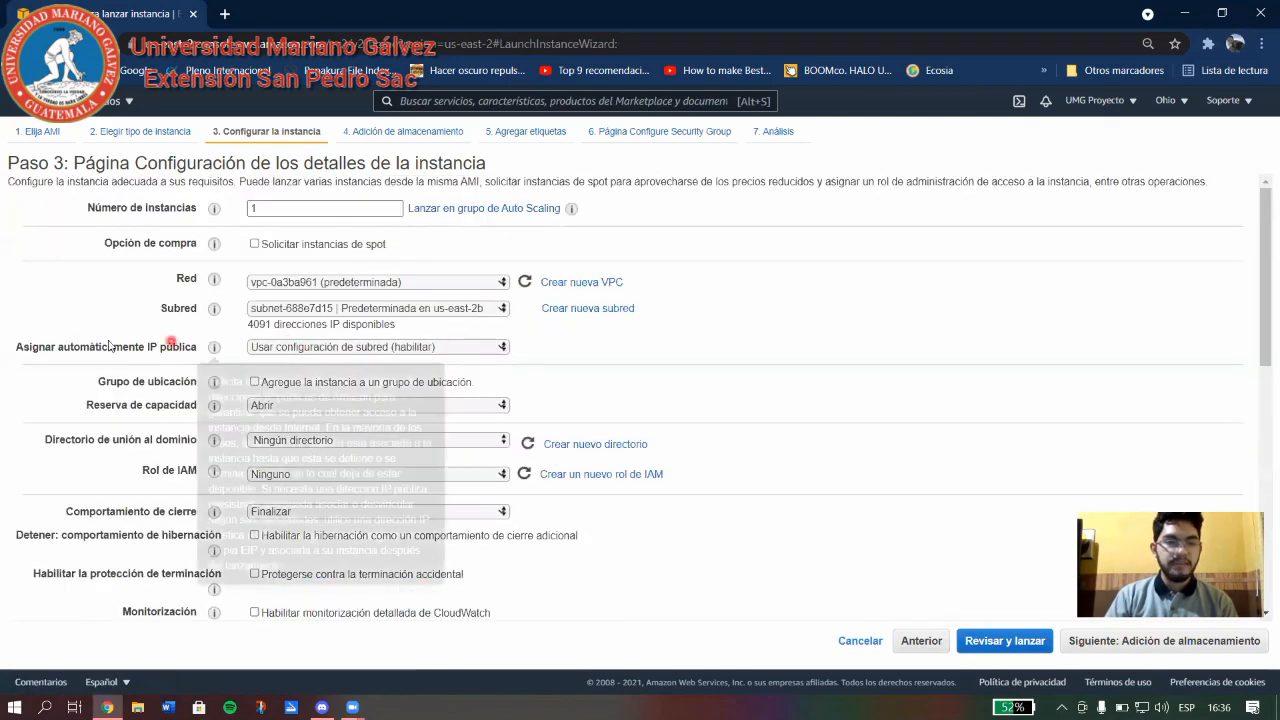
left_click(460, 350)
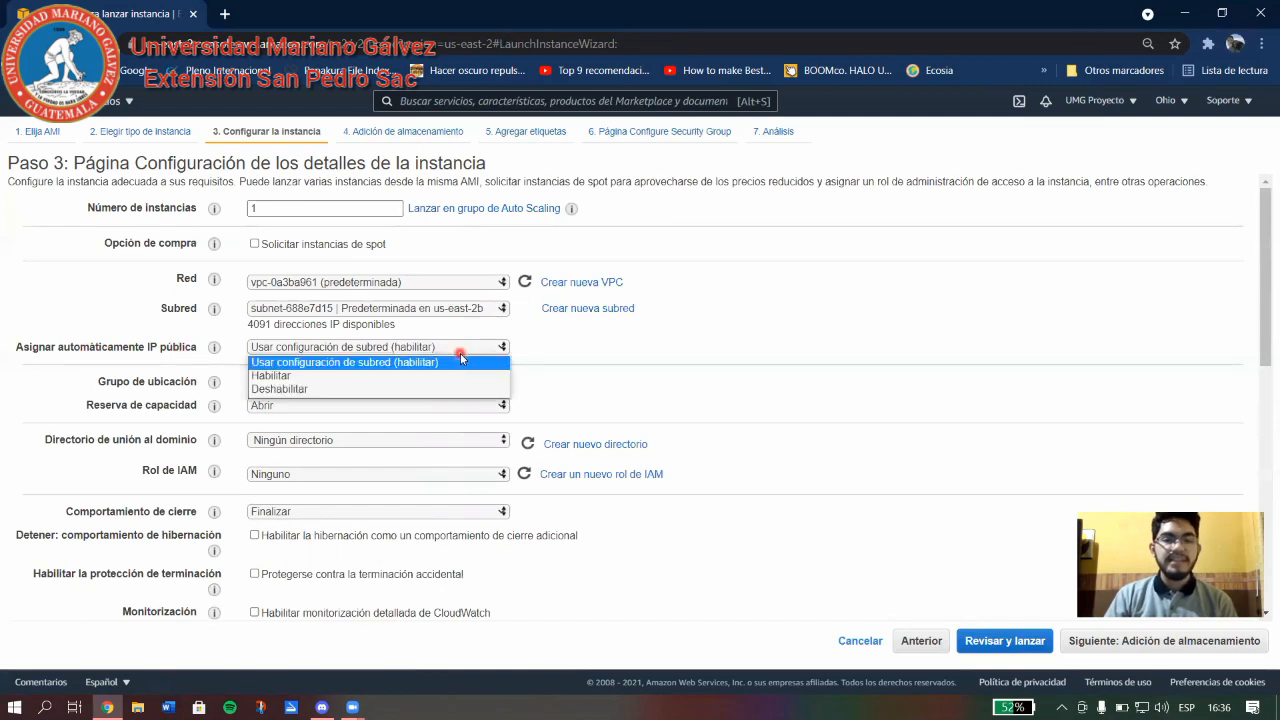
left_click(291, 391)
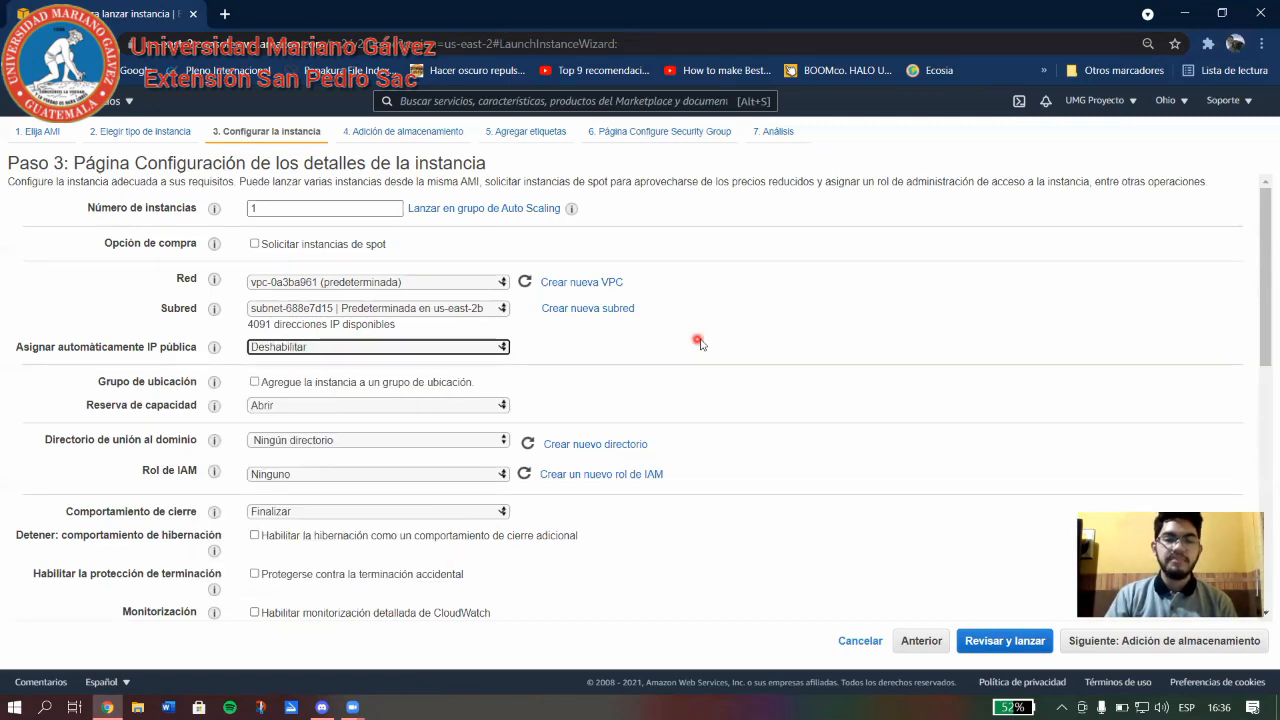
scroll(702, 350, "down", 10)
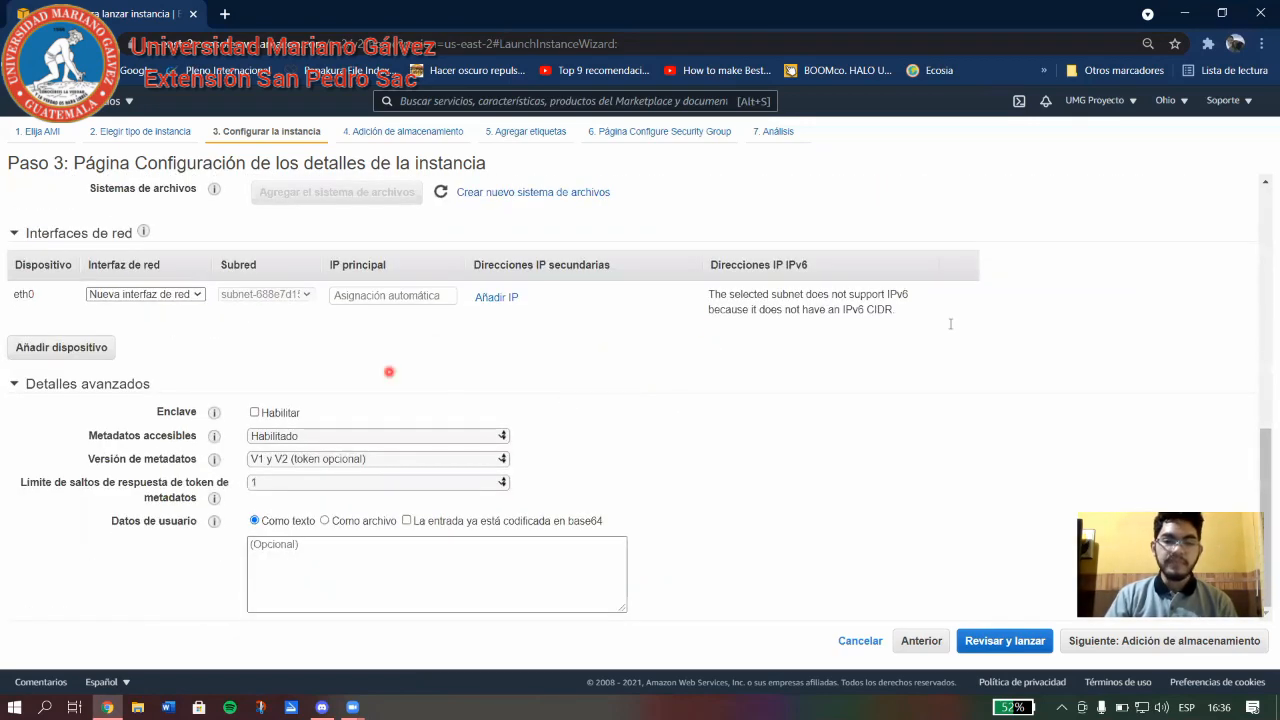
On the storage step, keep only the 8 GiB gp2 root volume, discarding a trial /dev/sdb volume.
left_click(1133, 645)
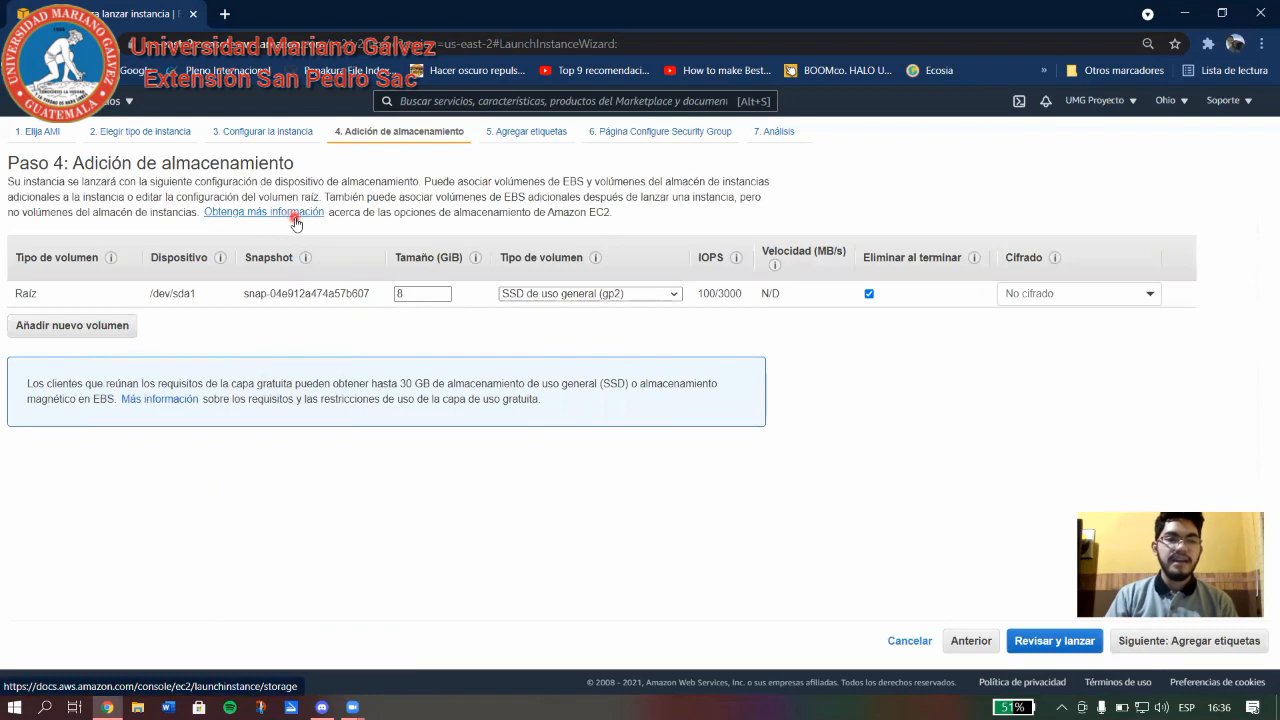
double_click(430, 295)
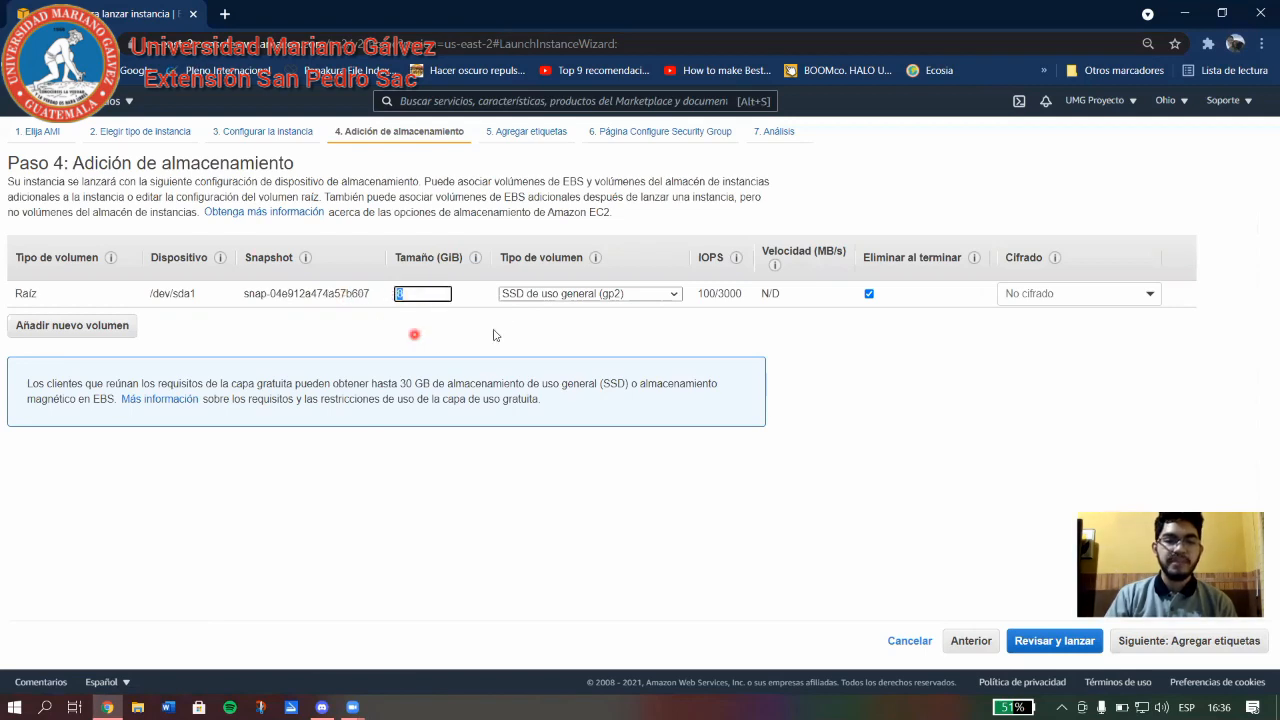
left_click(566, 294)
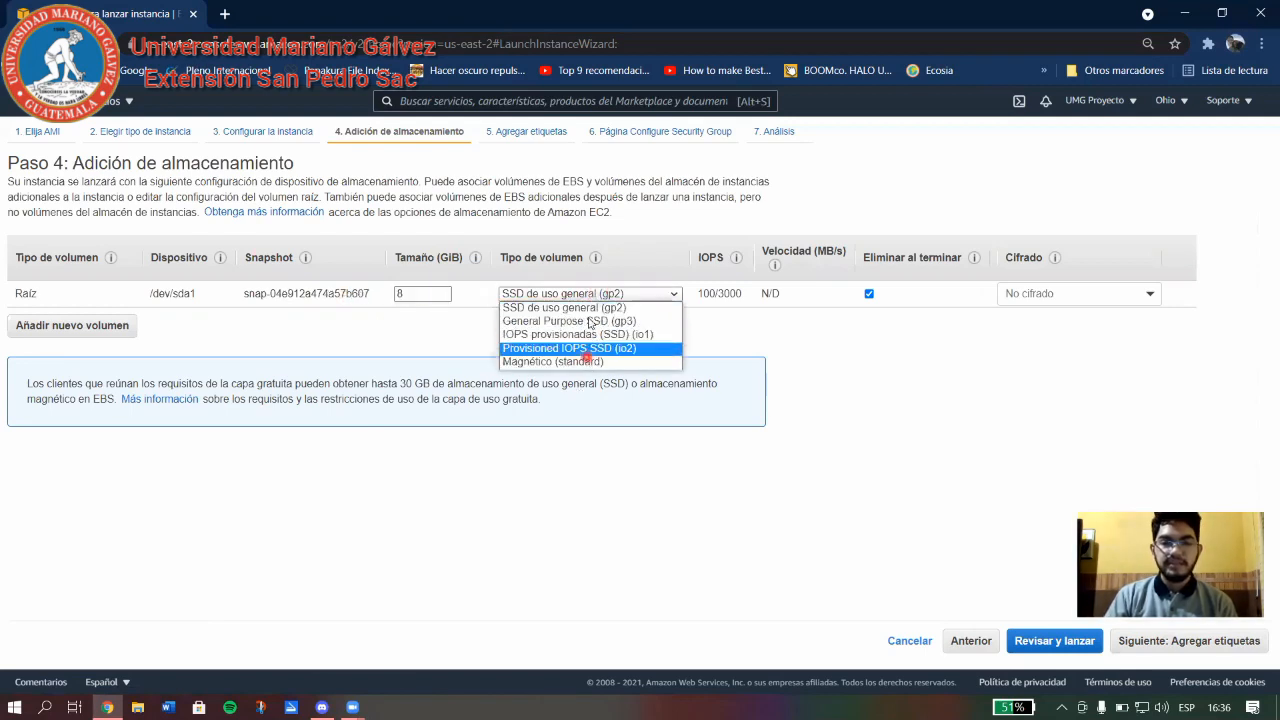
left_click(786, 326)
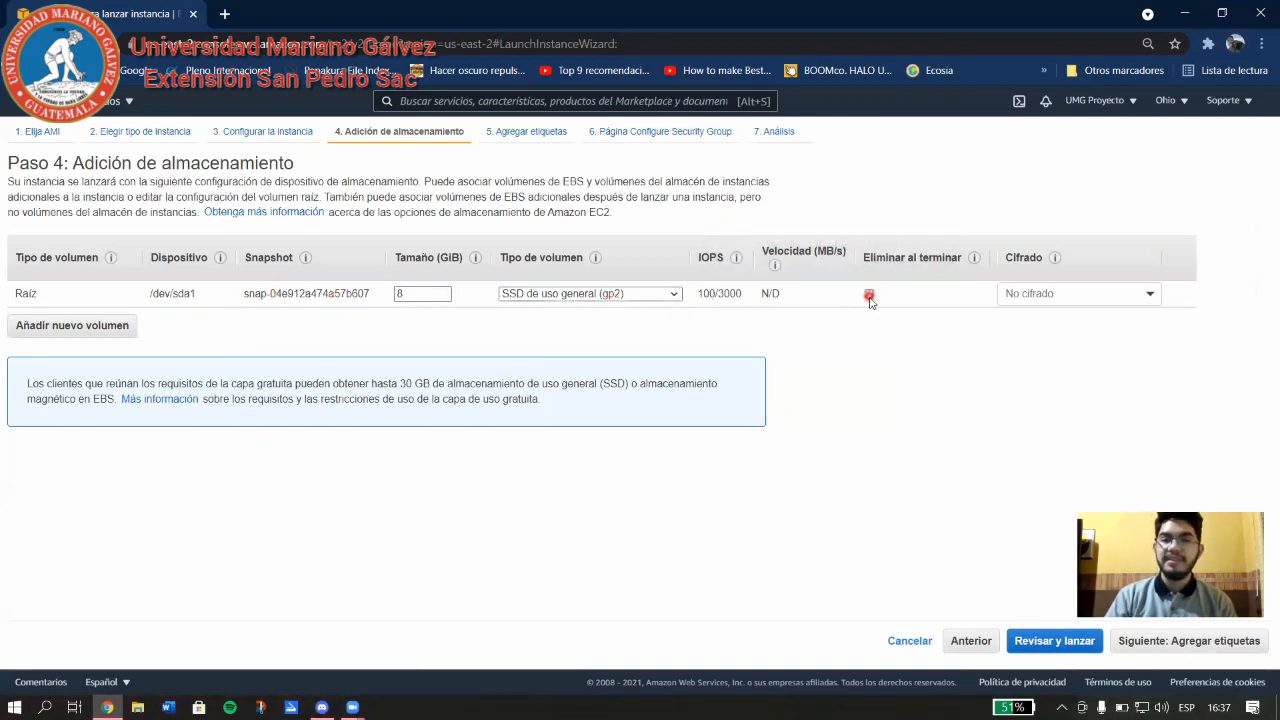
left_click(869, 294)
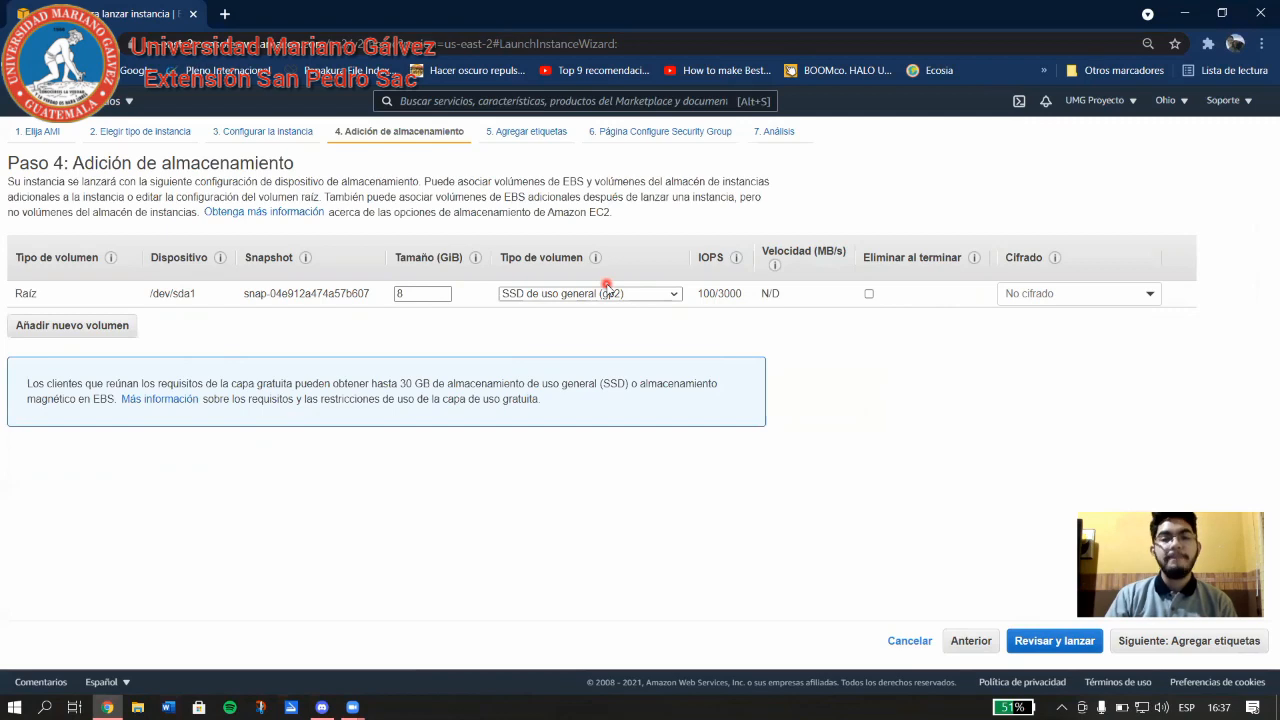
left_click(869, 293)
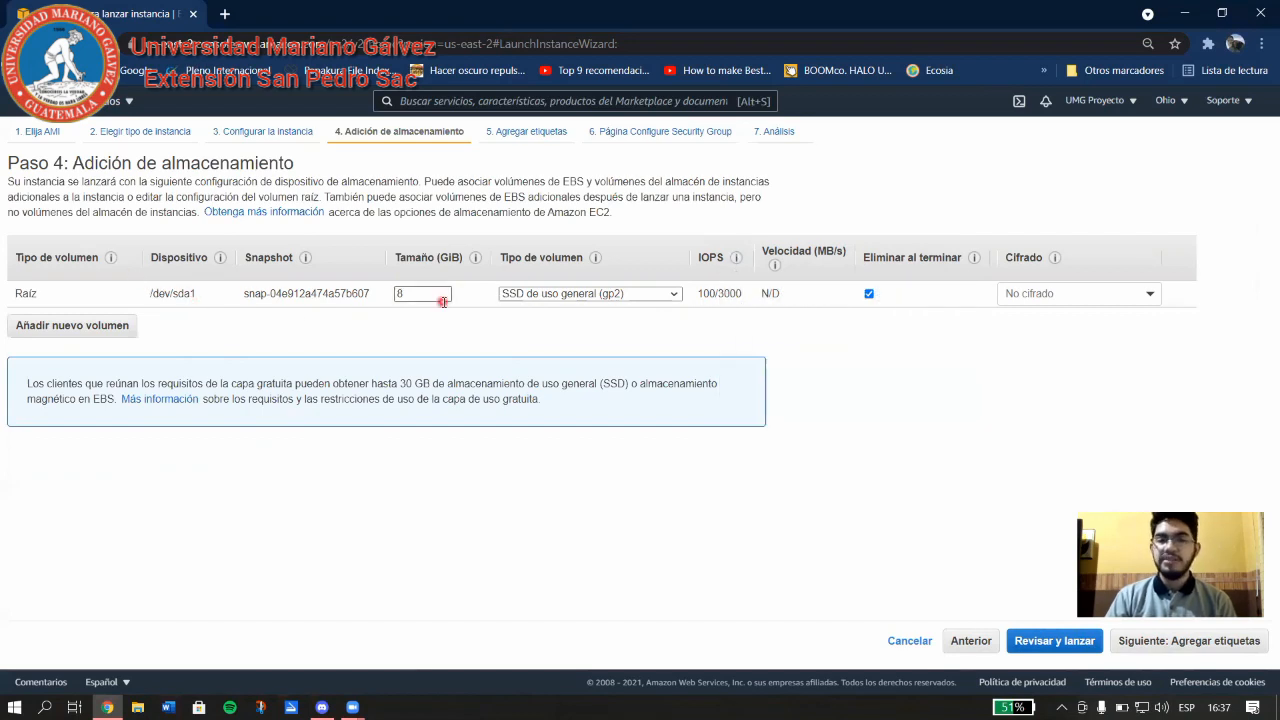
left_click(93, 326)
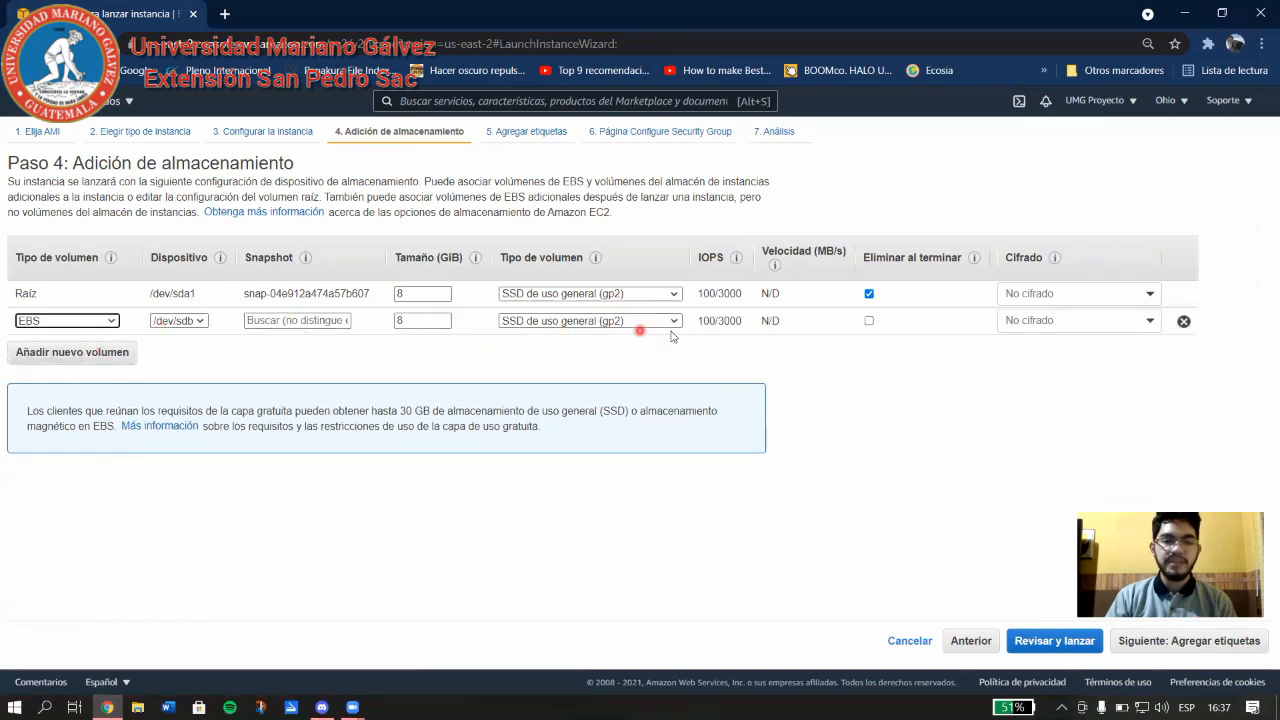
left_click(1183, 321)
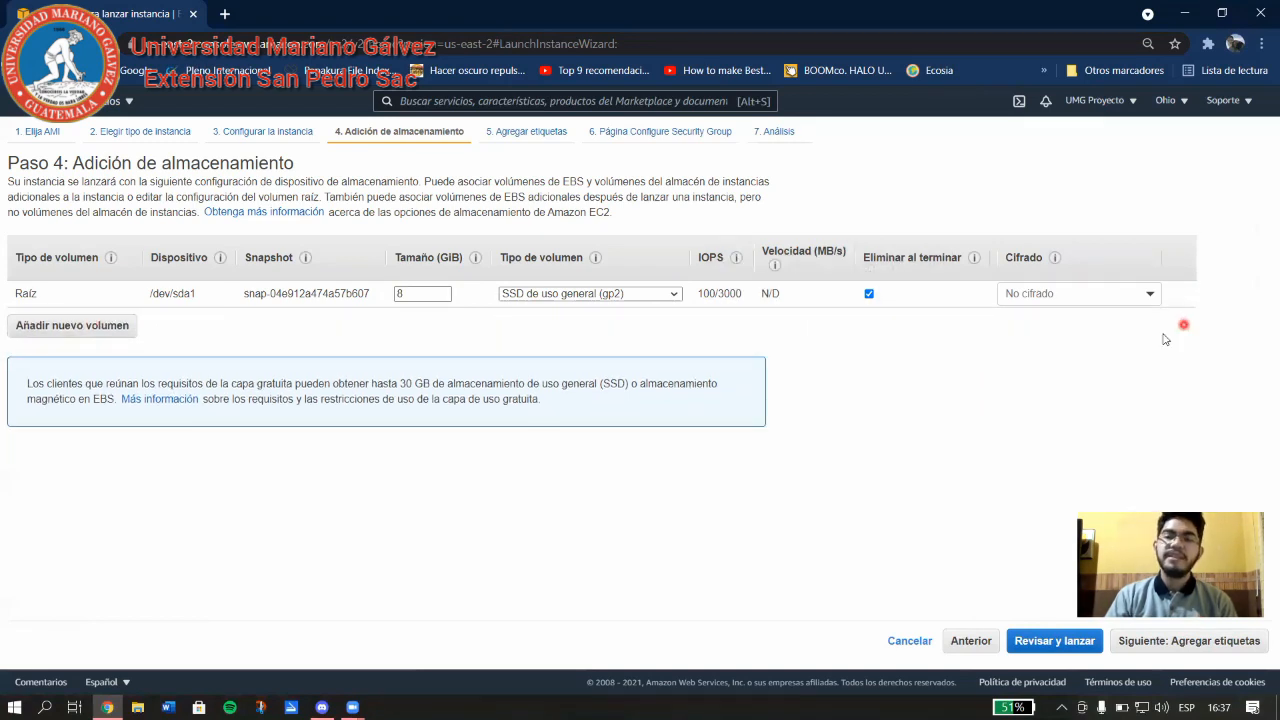
left_click(1190, 641)
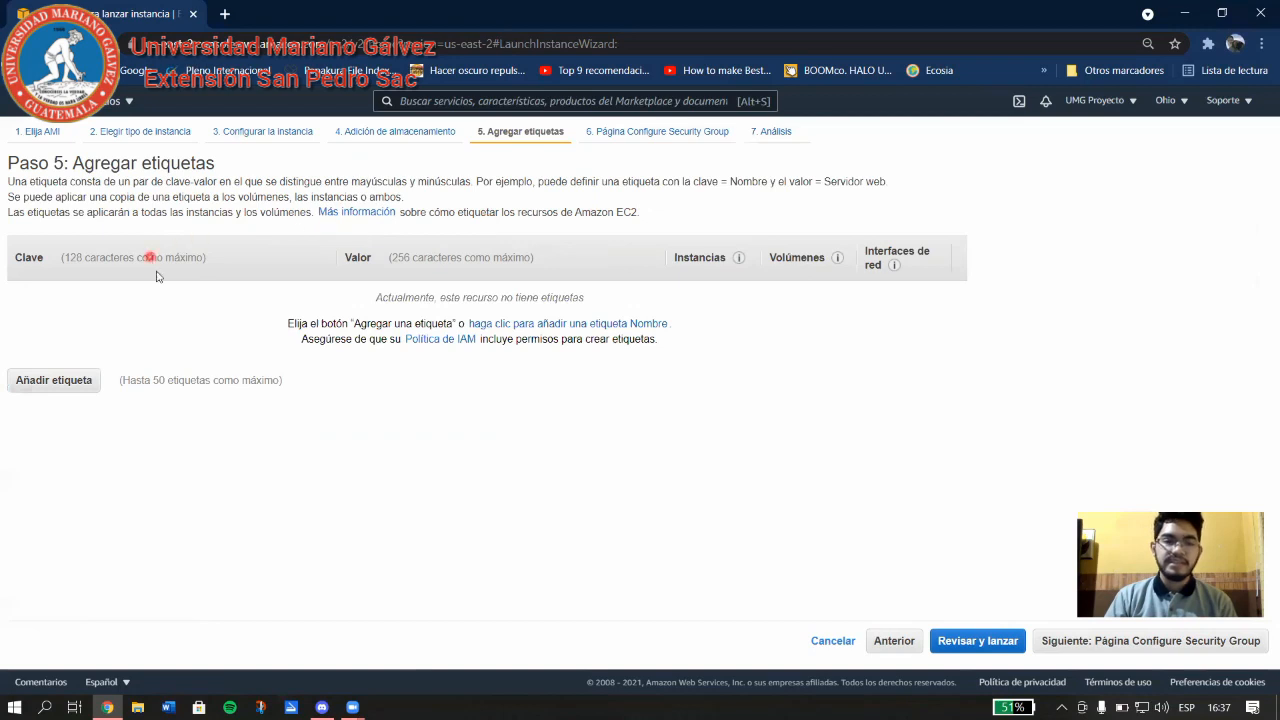
Add a tag row with key Ejercicio1 and value ejercicio1.
left_click(70, 385)
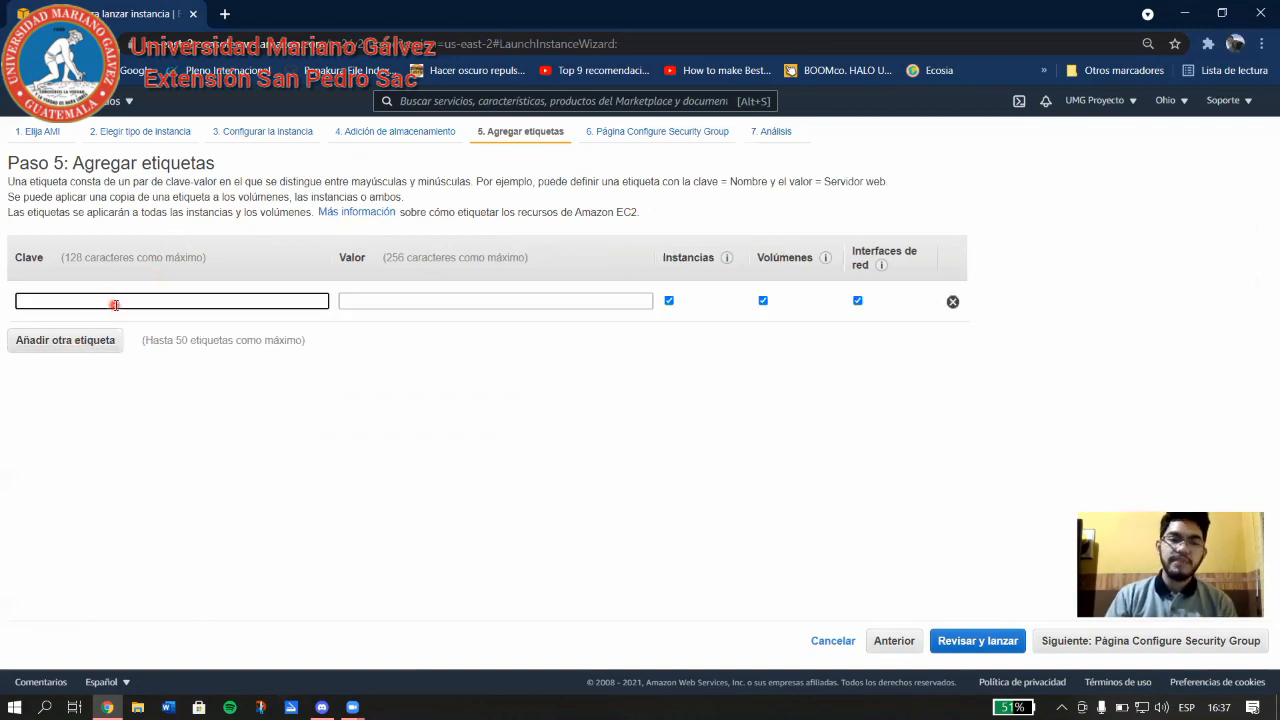
left_click(421, 299)
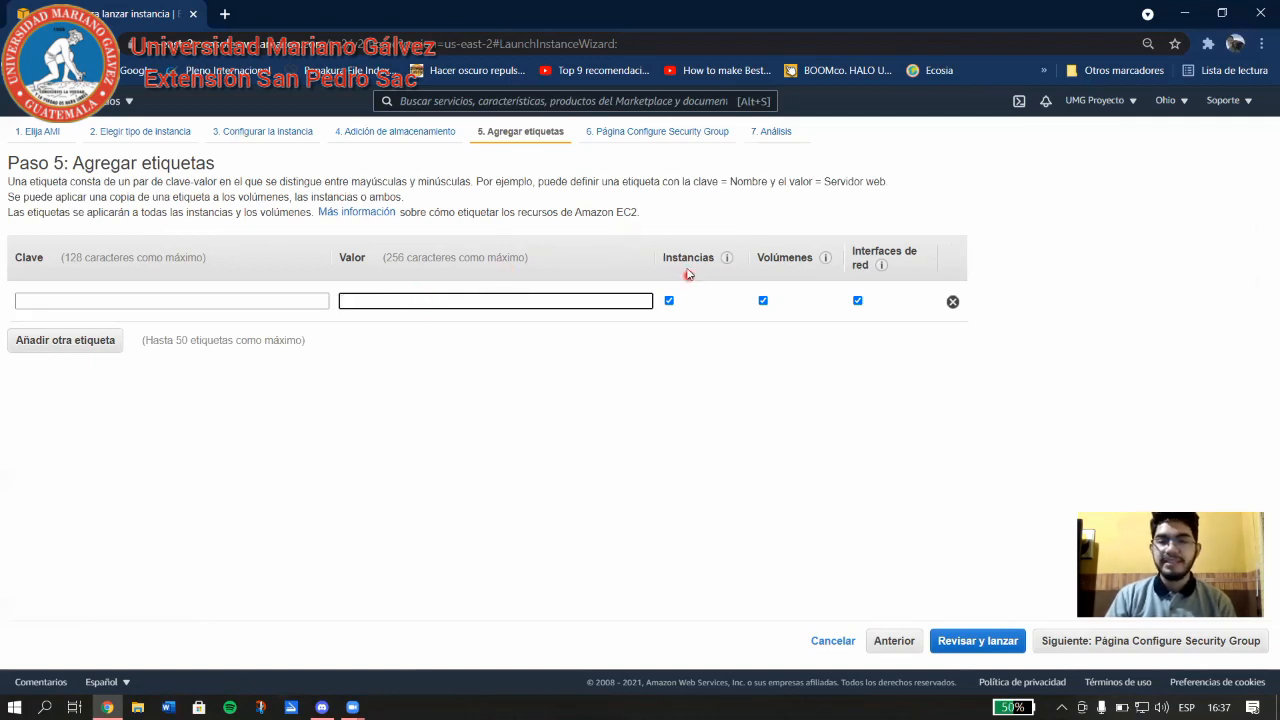
left_click(733, 240)
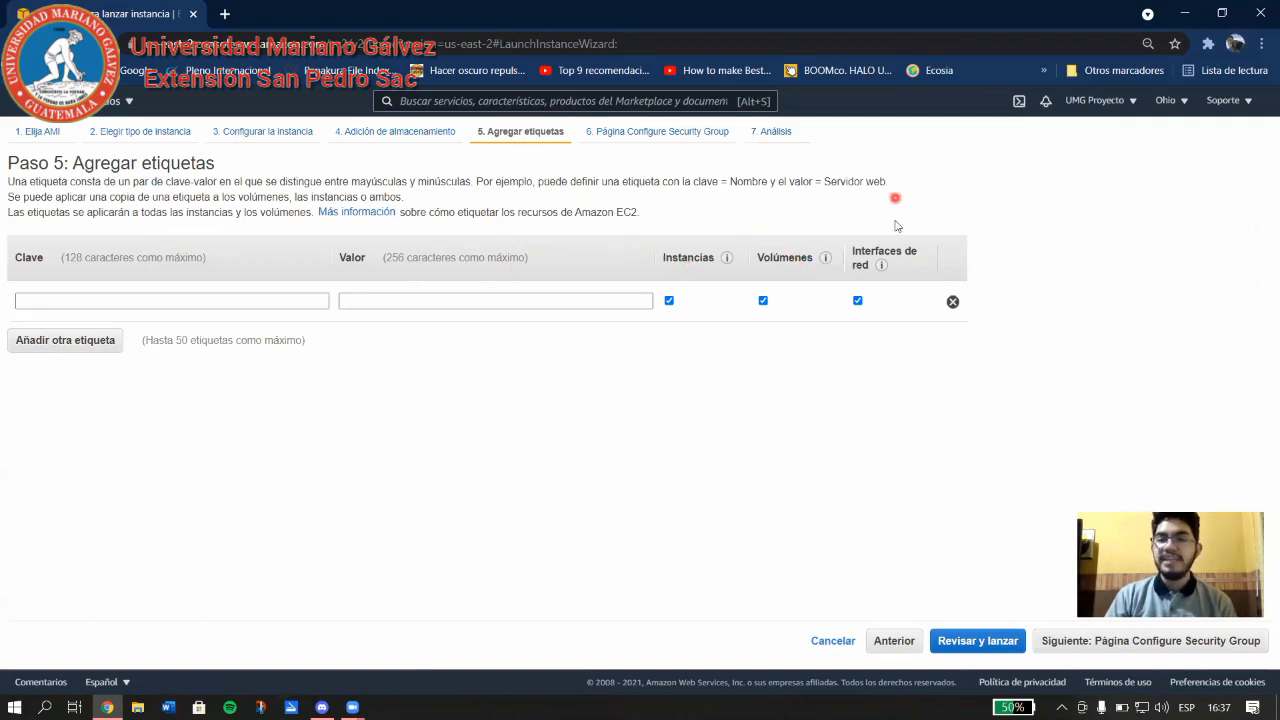
left_click(238, 297)
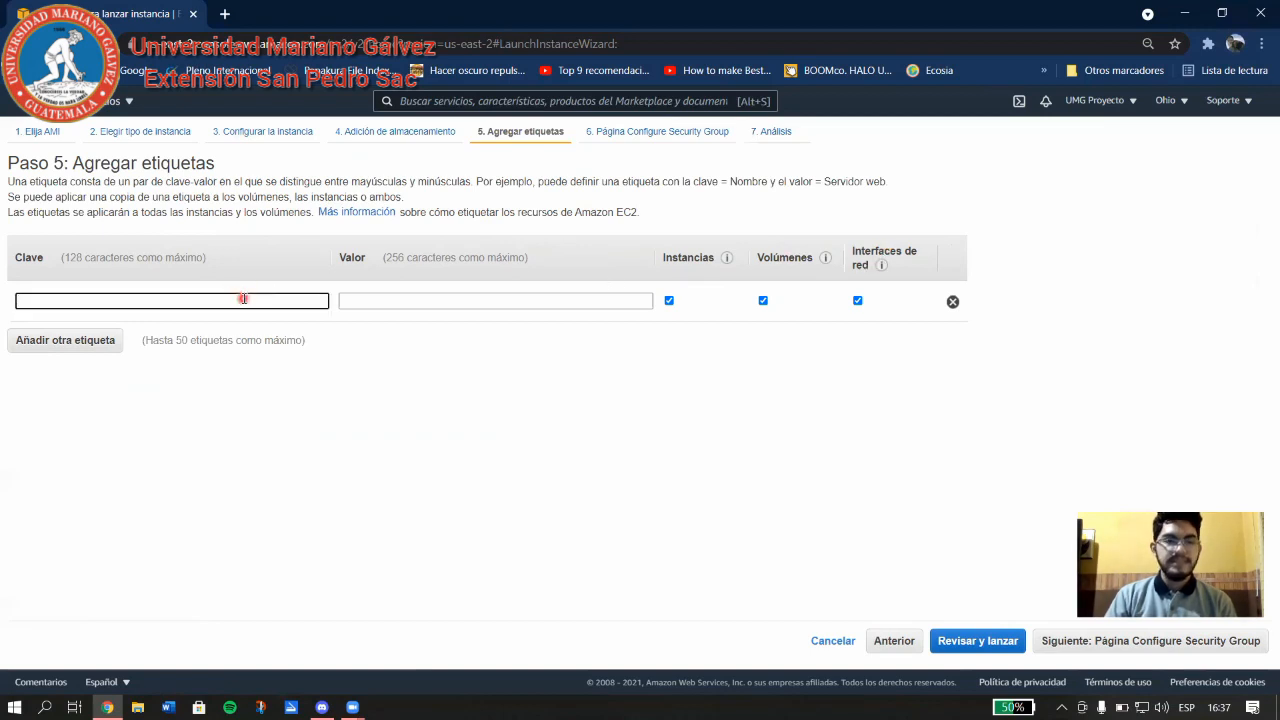
type("J")
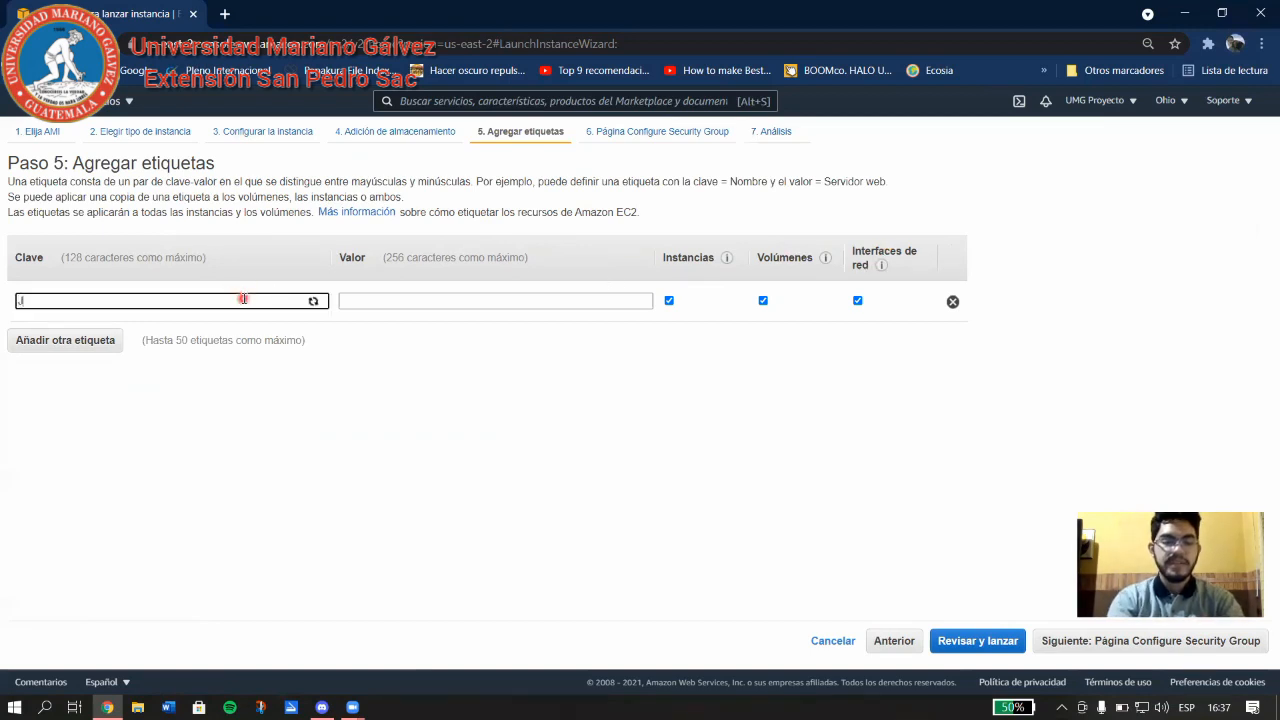
type("erso")
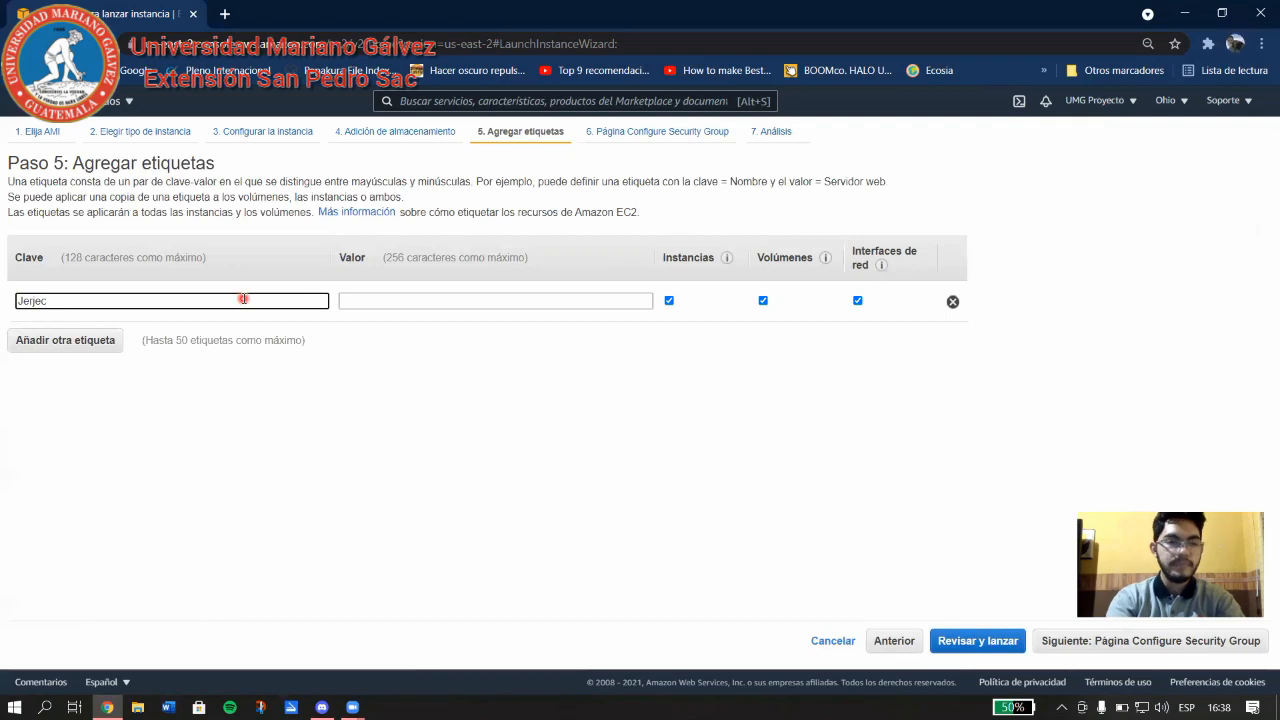
key("BackSpace")
key("BackSpace")
key("BackSpace")
key("BackSpace")
key("BackSpace")
type("Ejercicio1")
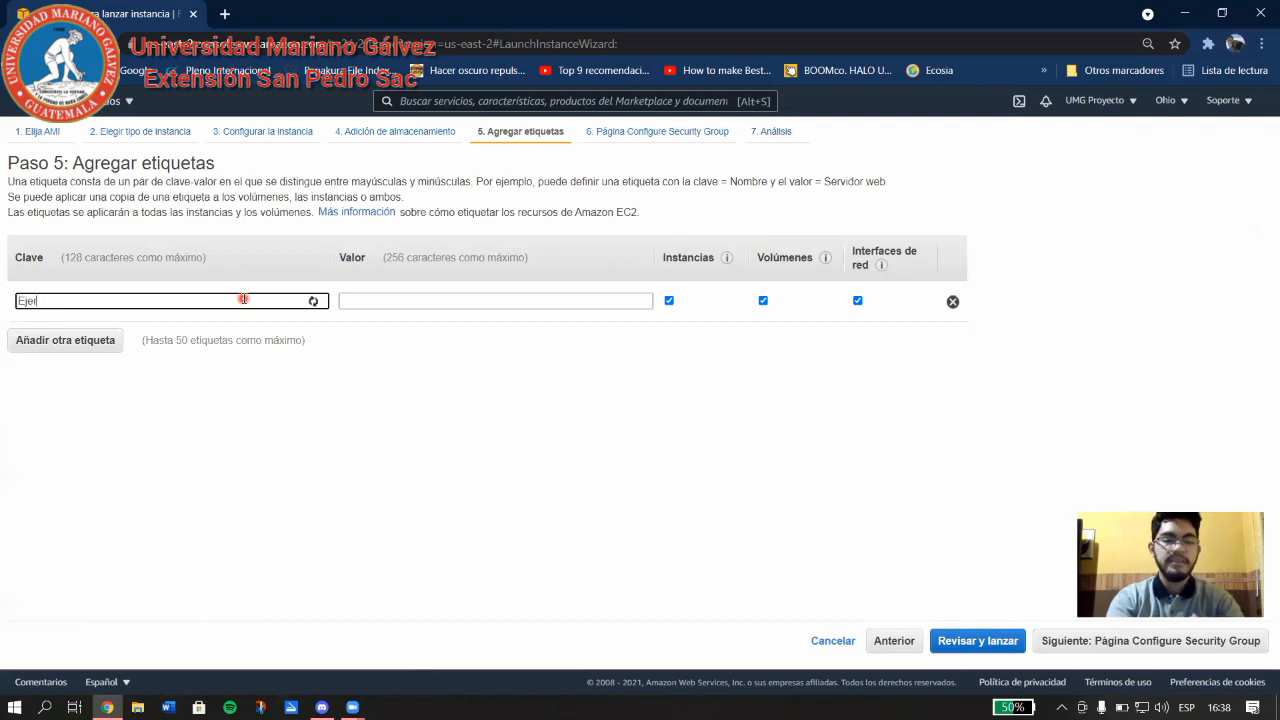
left_click(383, 306)
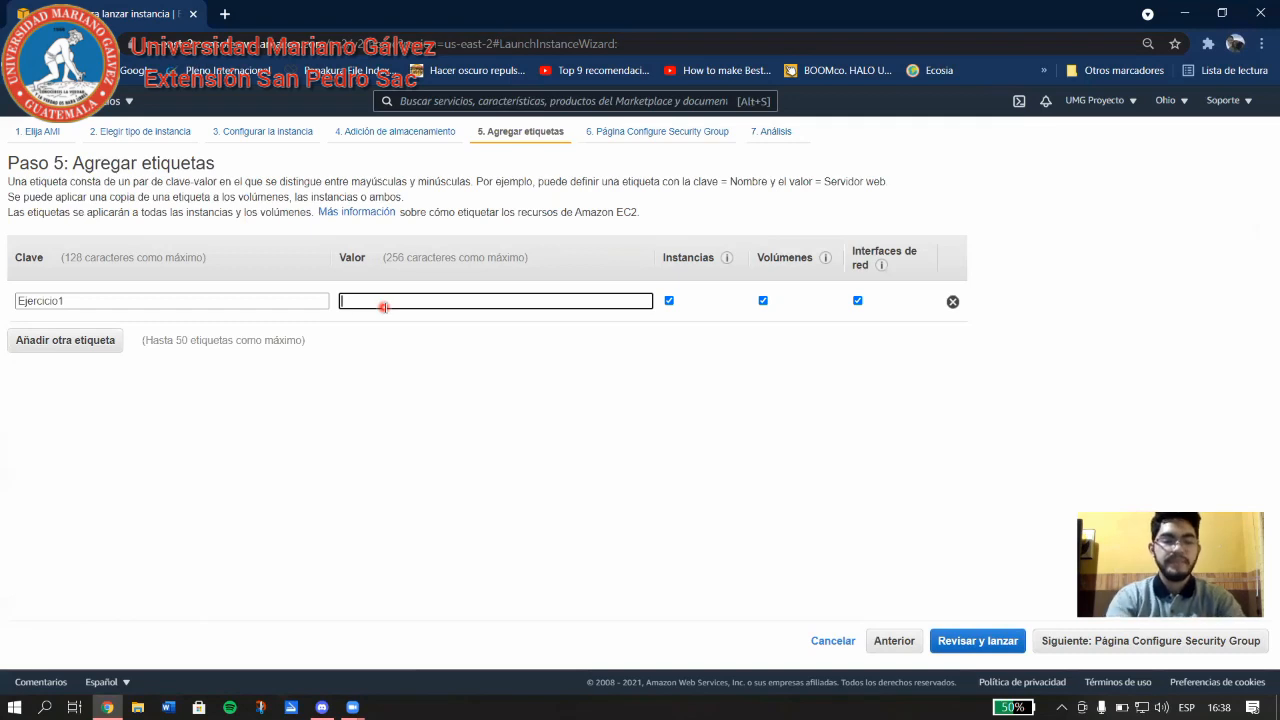
type("ejercicio")
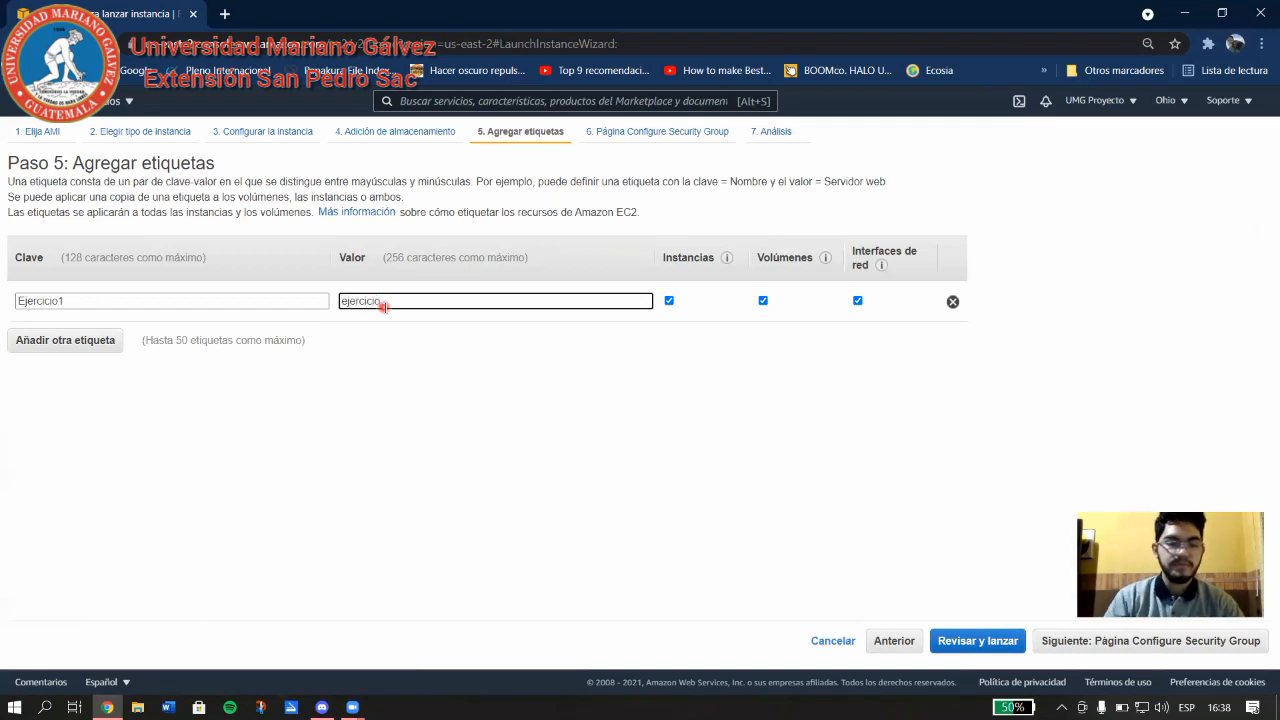
type("1")
left_click(465, 380)
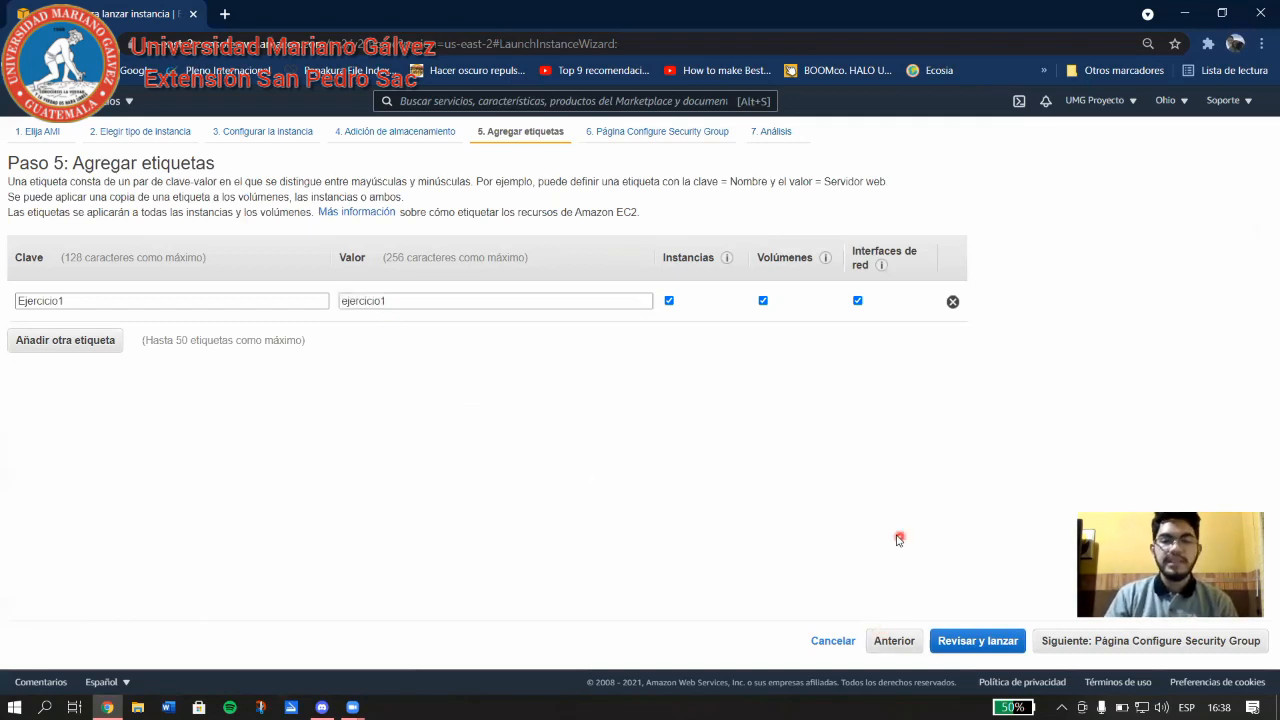
On the security group step, choose 'Crear un nuevo grupo' over an existing group and open the rule Tipo list.
left_click(1119, 651)
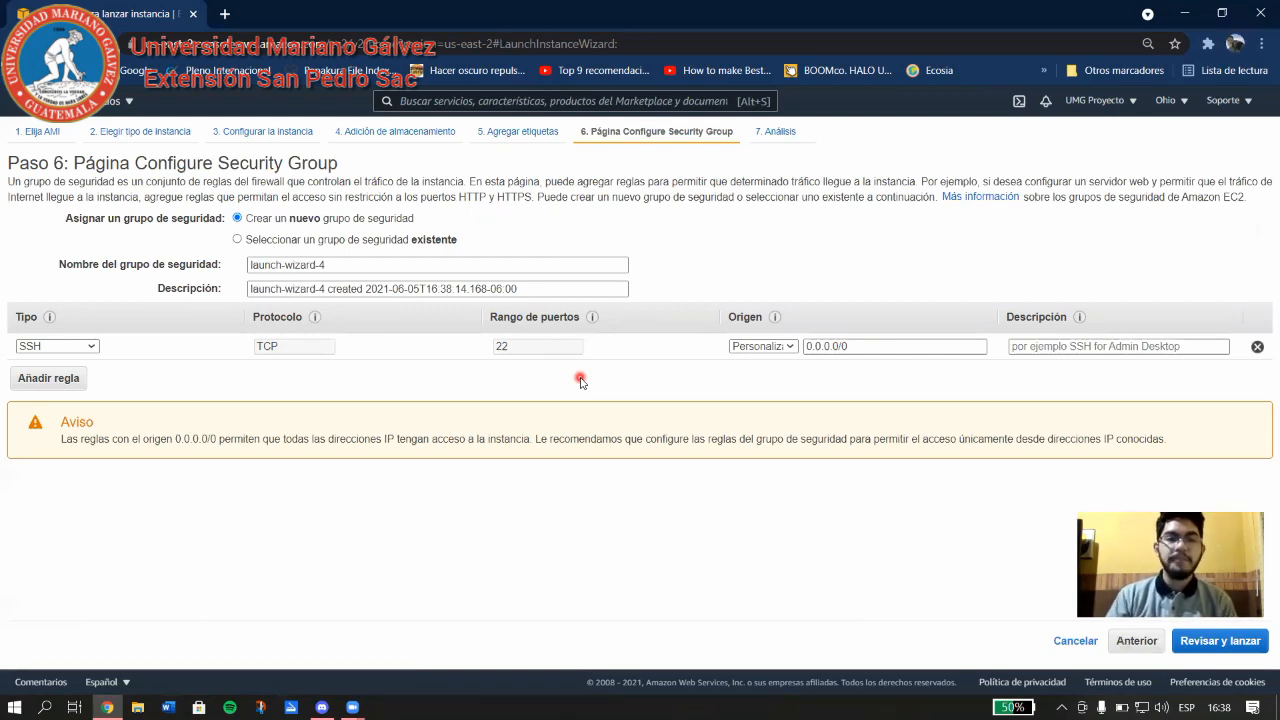
left_click(235, 240)
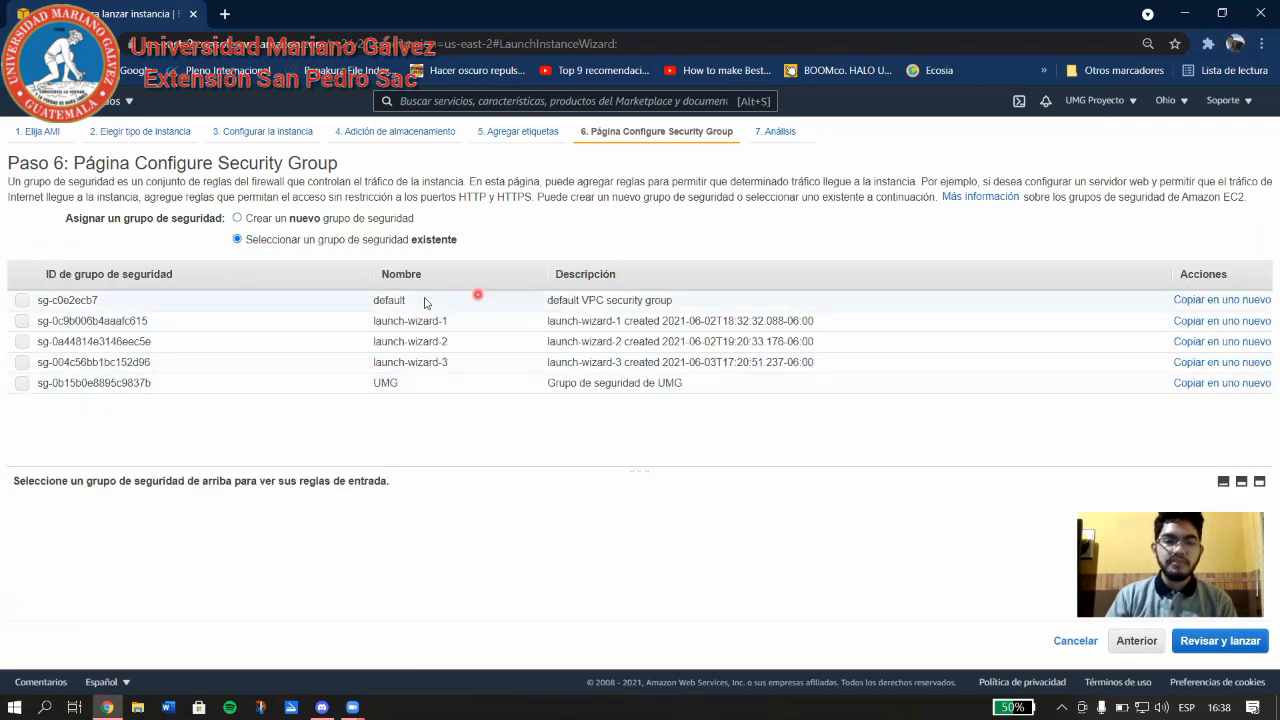
left_click(248, 219)
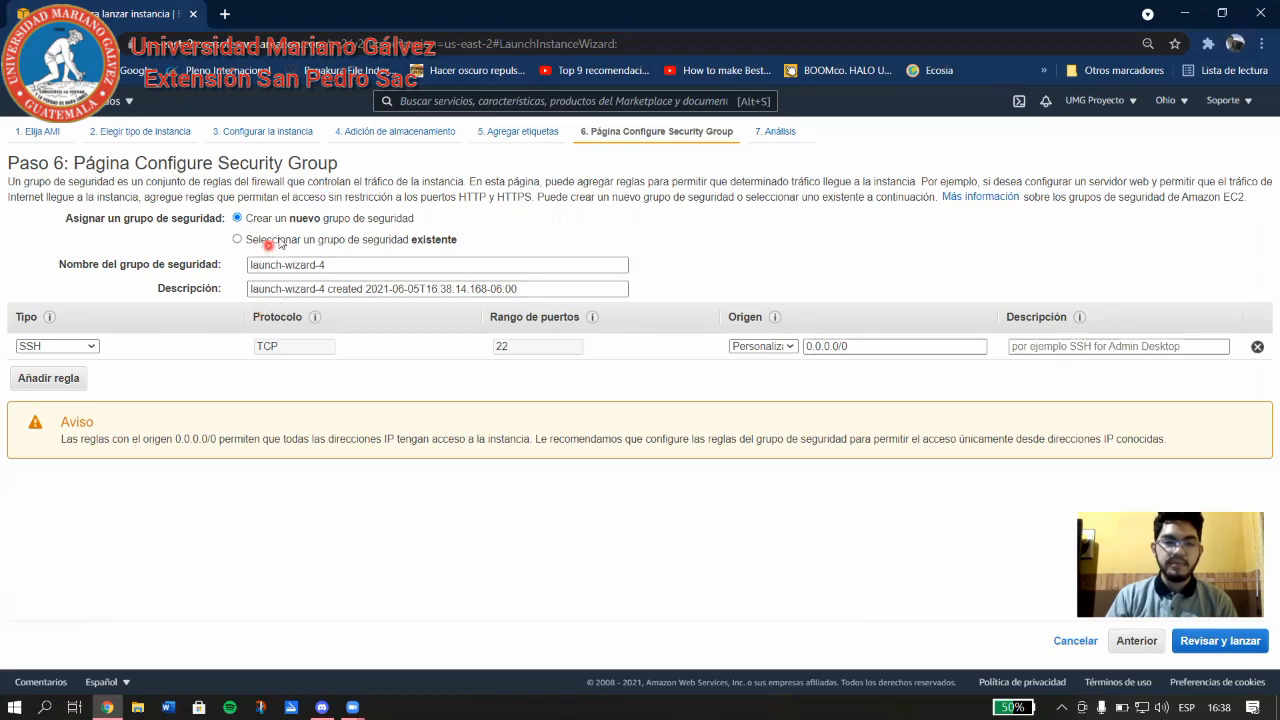
left_click(284, 239)
left_click(284, 220)
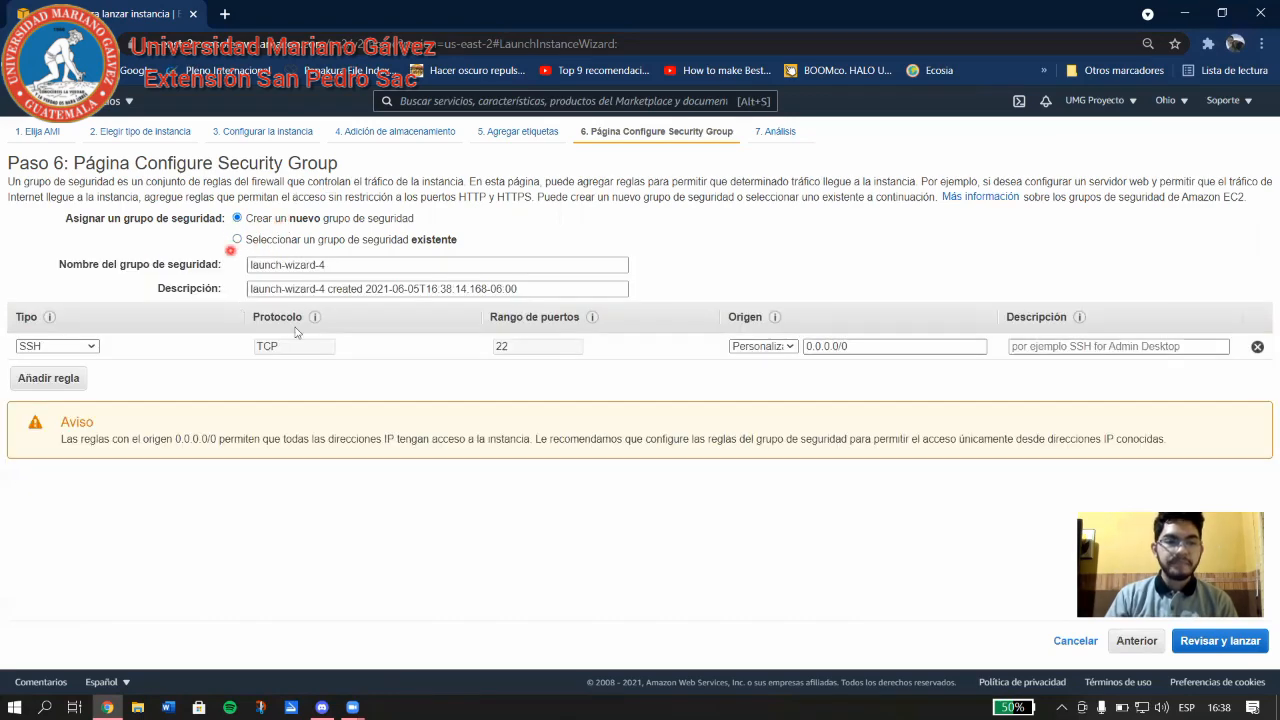
left_click(86, 350)
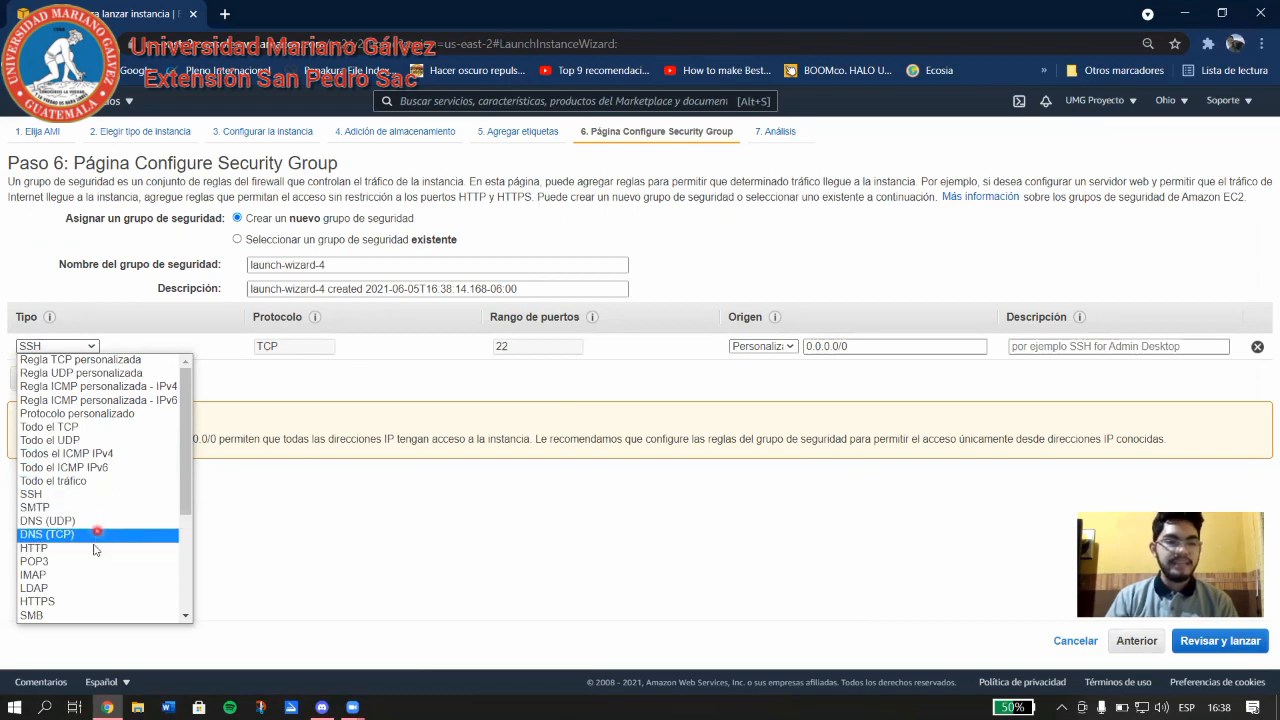
Keep the rule type as SSH over TCP.
scroll(84, 600, "down", 5)
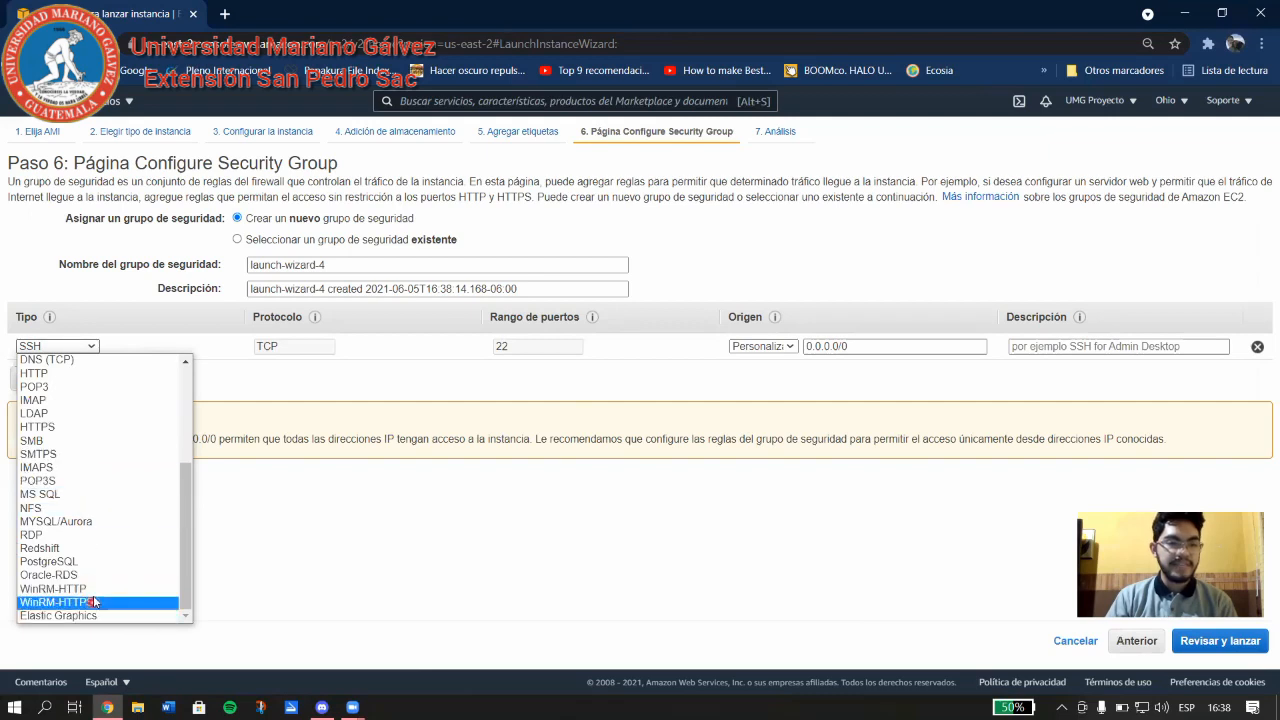
scroll(100, 540, "up", 4)
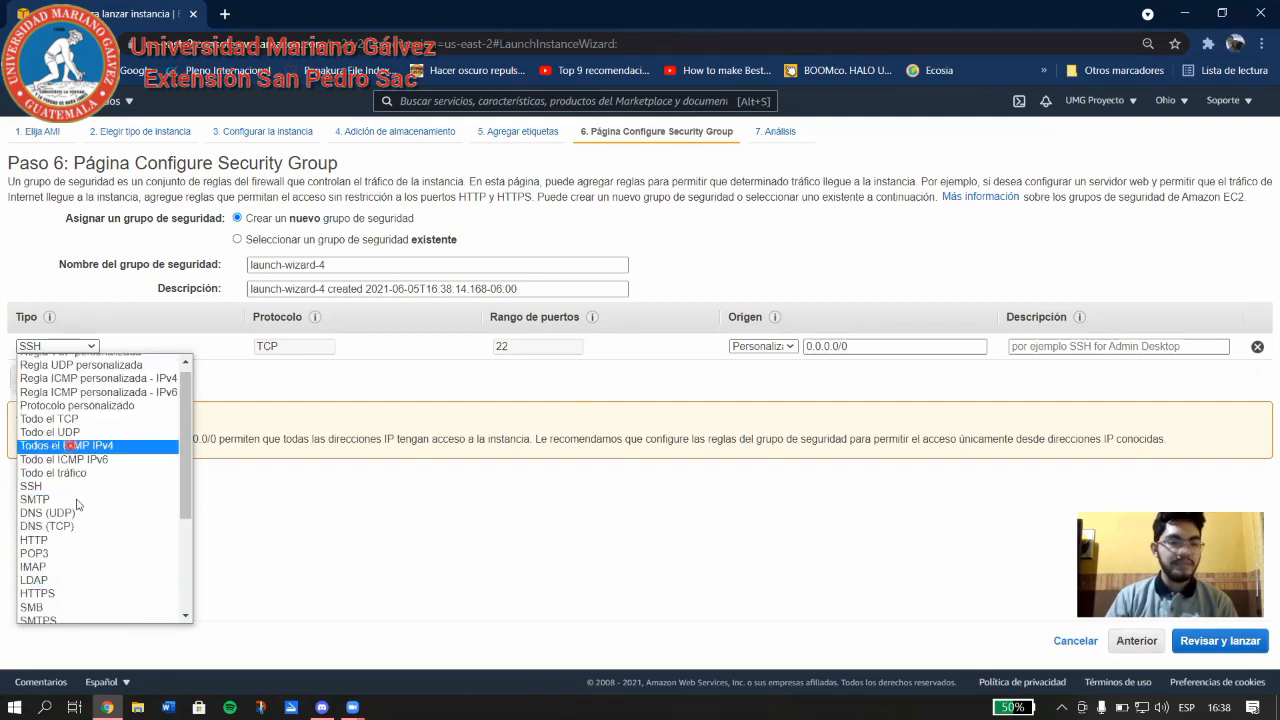
left_click(72, 487)
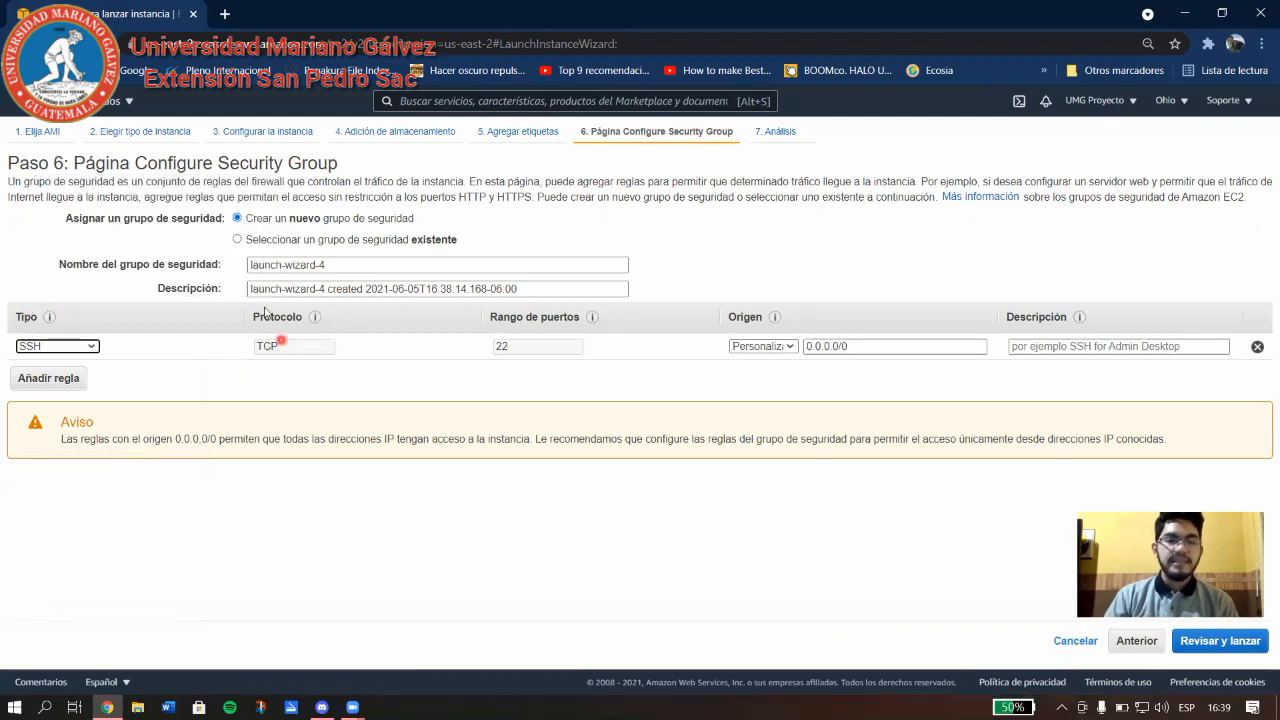
left_click_drag(298, 348, 250, 355)
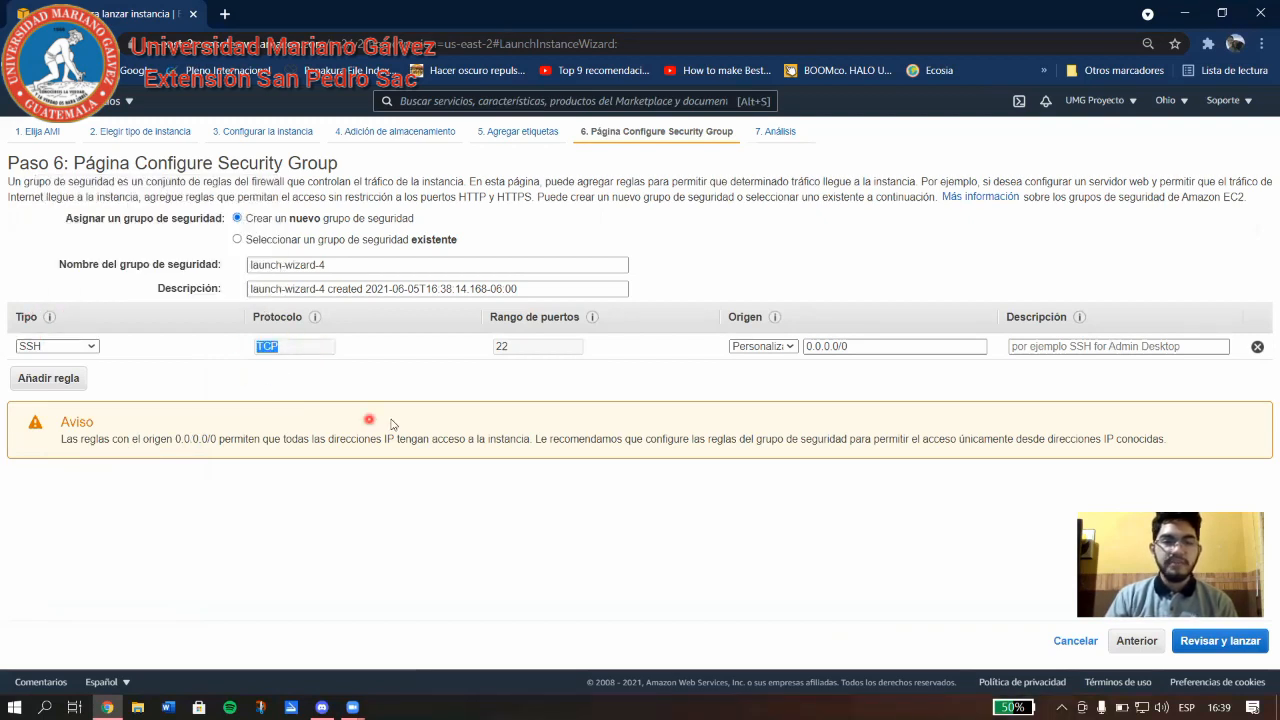
left_click_drag(555, 355, 484, 351)
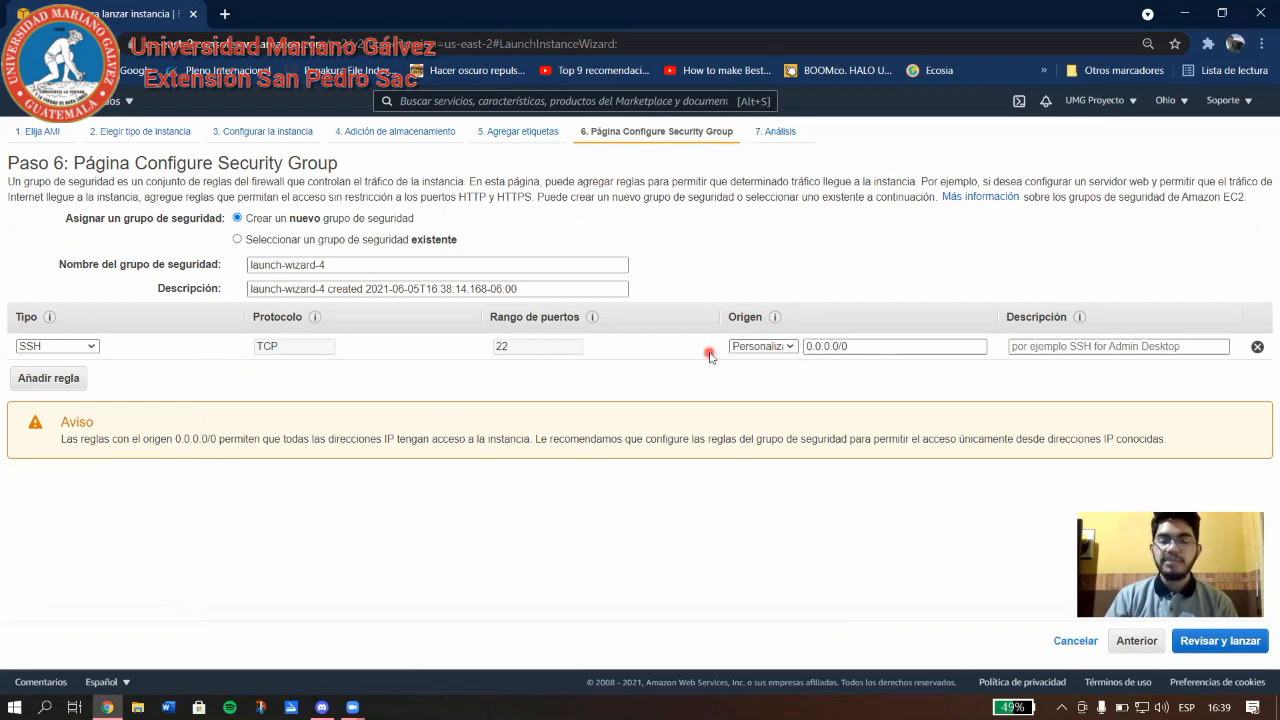
Set the SSH rule's source to 'Mi IP' instead of 'Cualquier lugar' and continue to review.
left_click(792, 348)
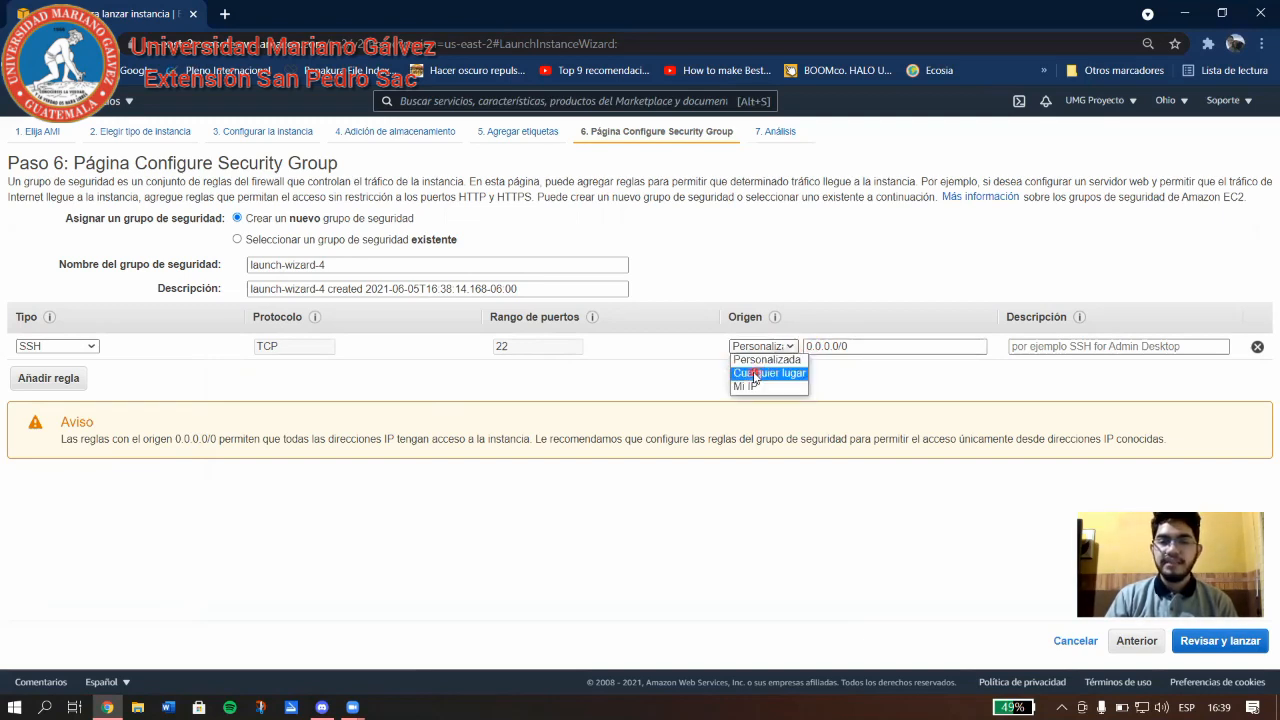
left_click(795, 375)
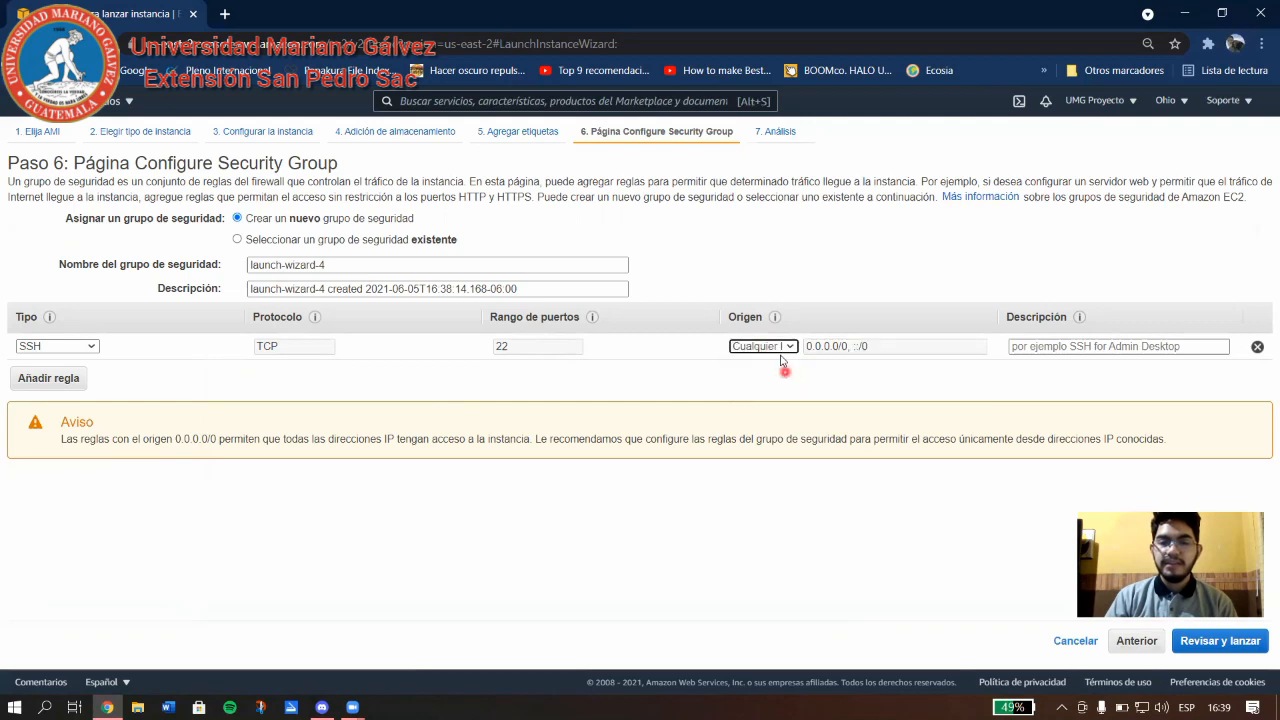
left_click(772, 355)
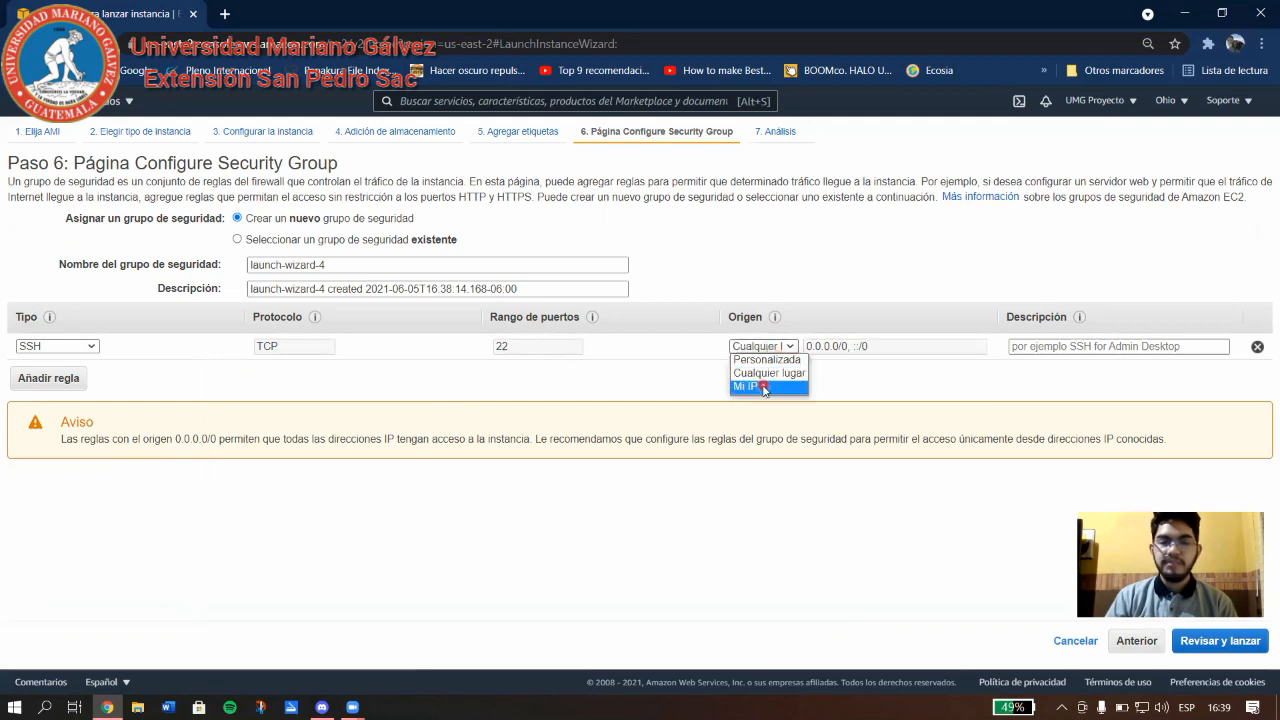
left_click(765, 387)
left_click(783, 346)
left_click(770, 372)
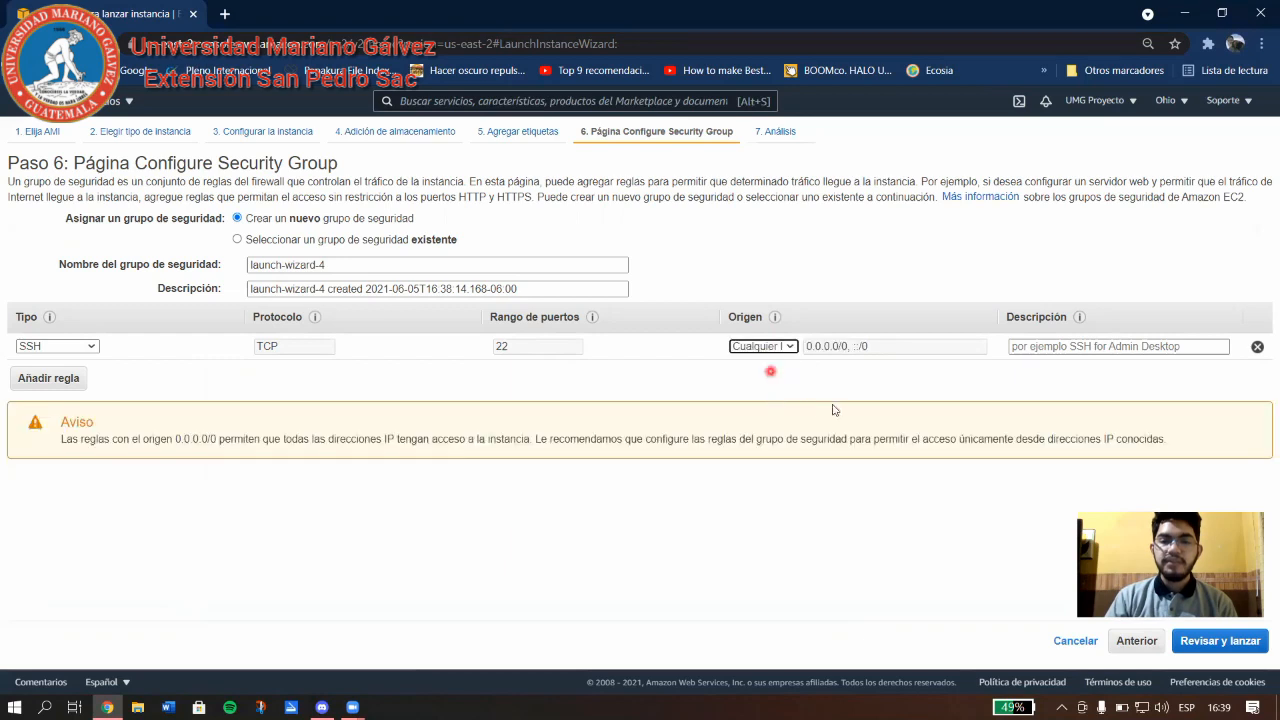
left_click_drag(886, 346, 620, 465)
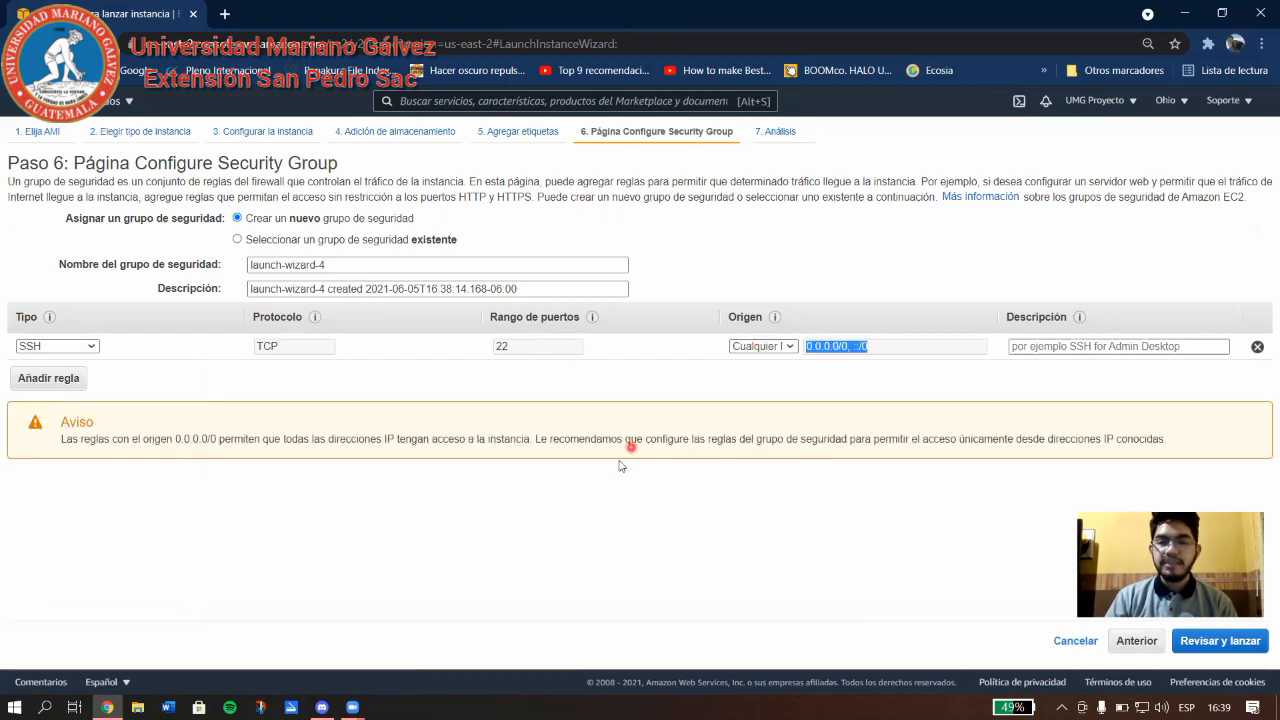
left_click(905, 352)
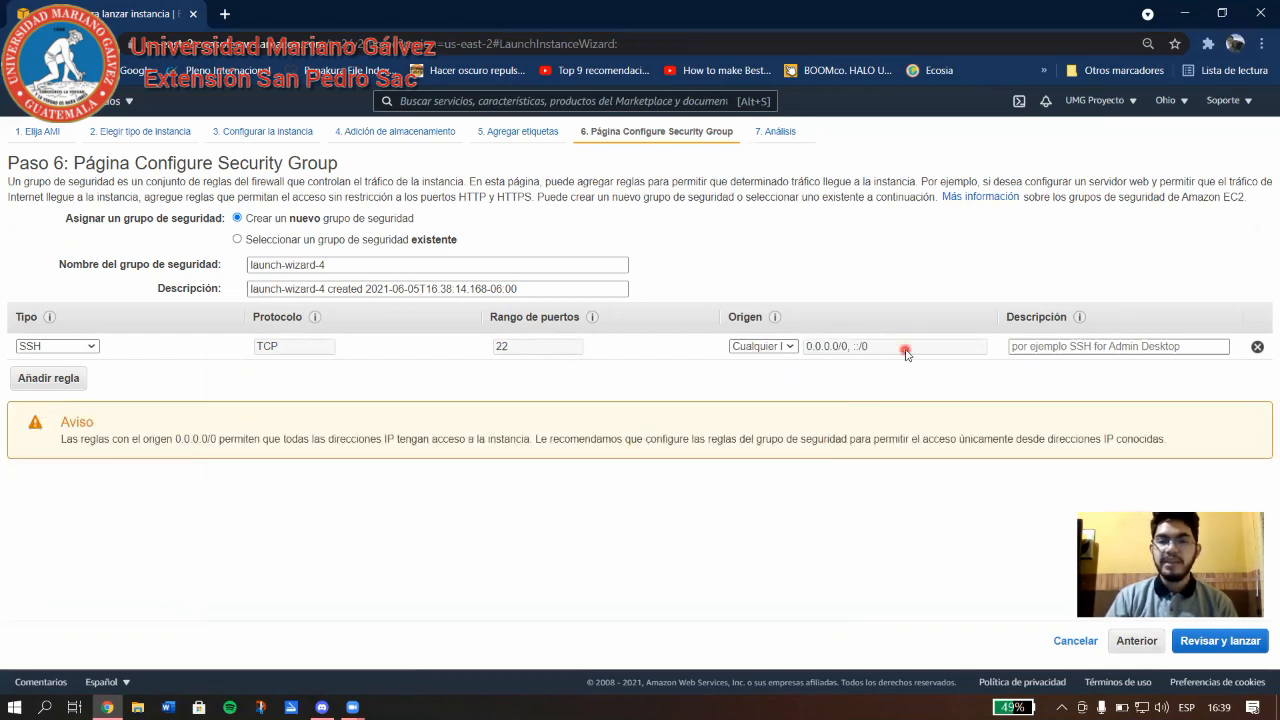
left_click_drag(905, 352, 743, 349)
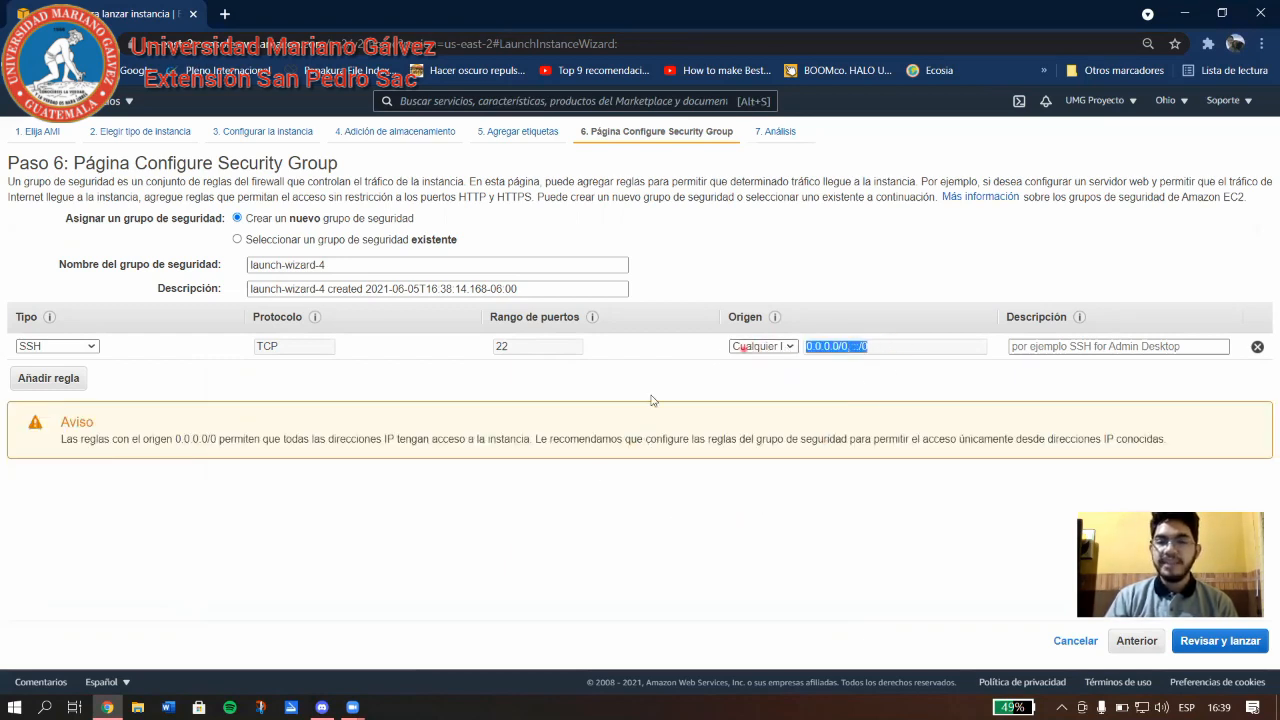
left_click(884, 352)
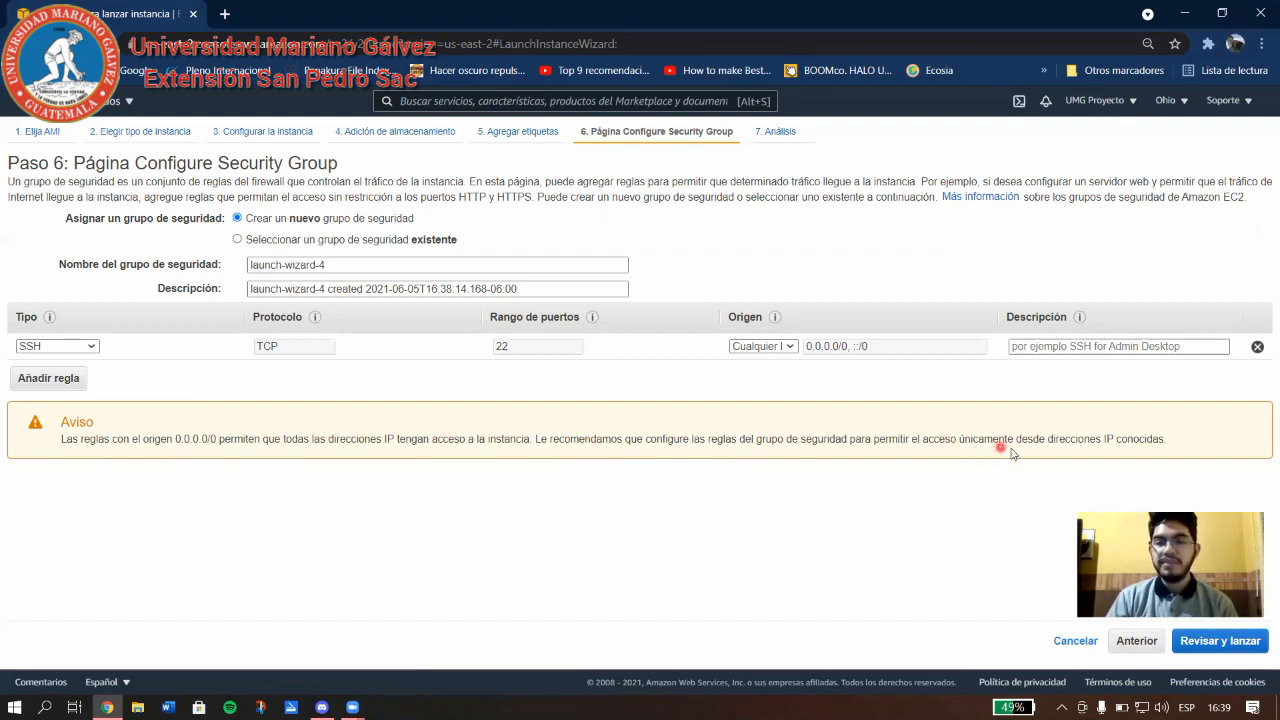
left_click(779, 346)
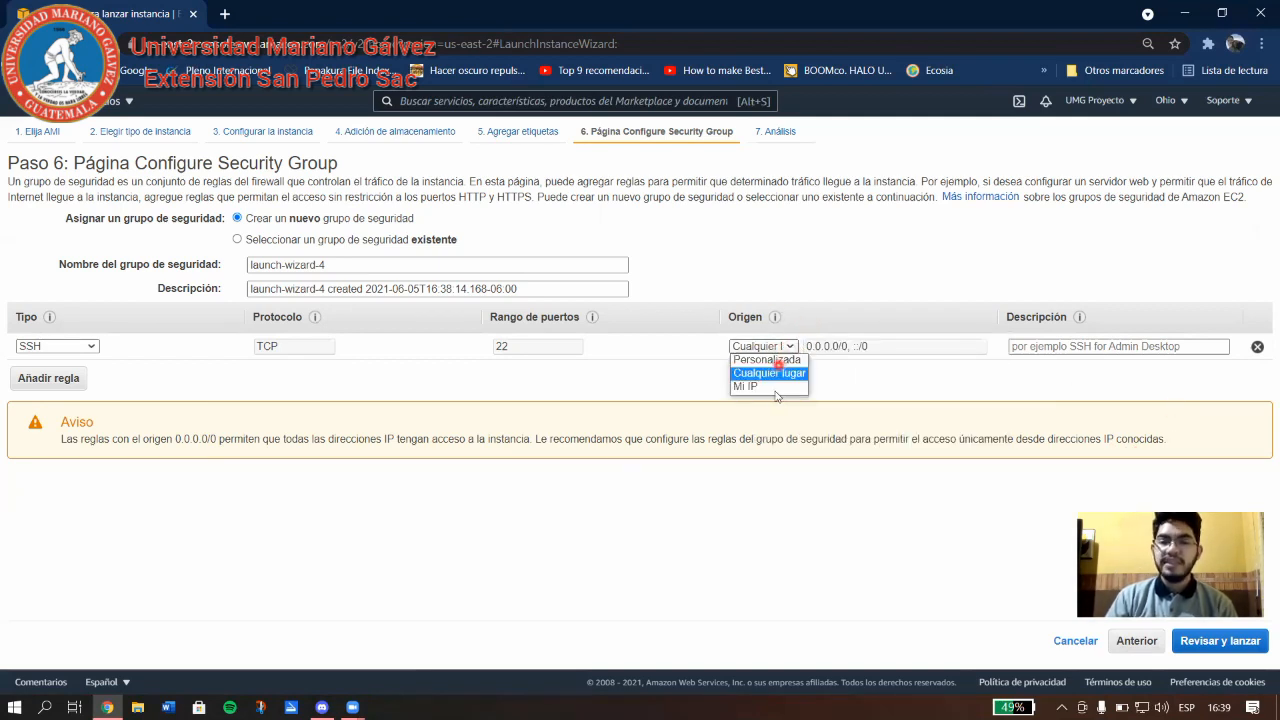
left_click(768, 388)
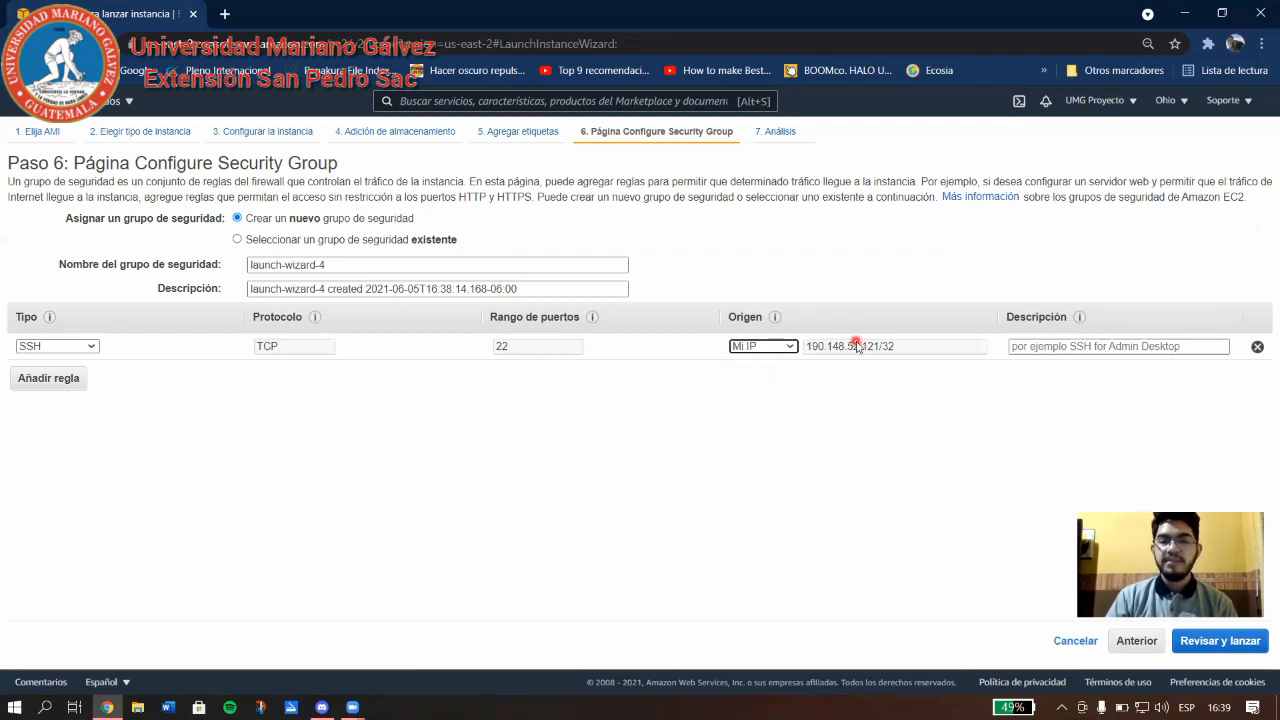
left_click(1232, 645)
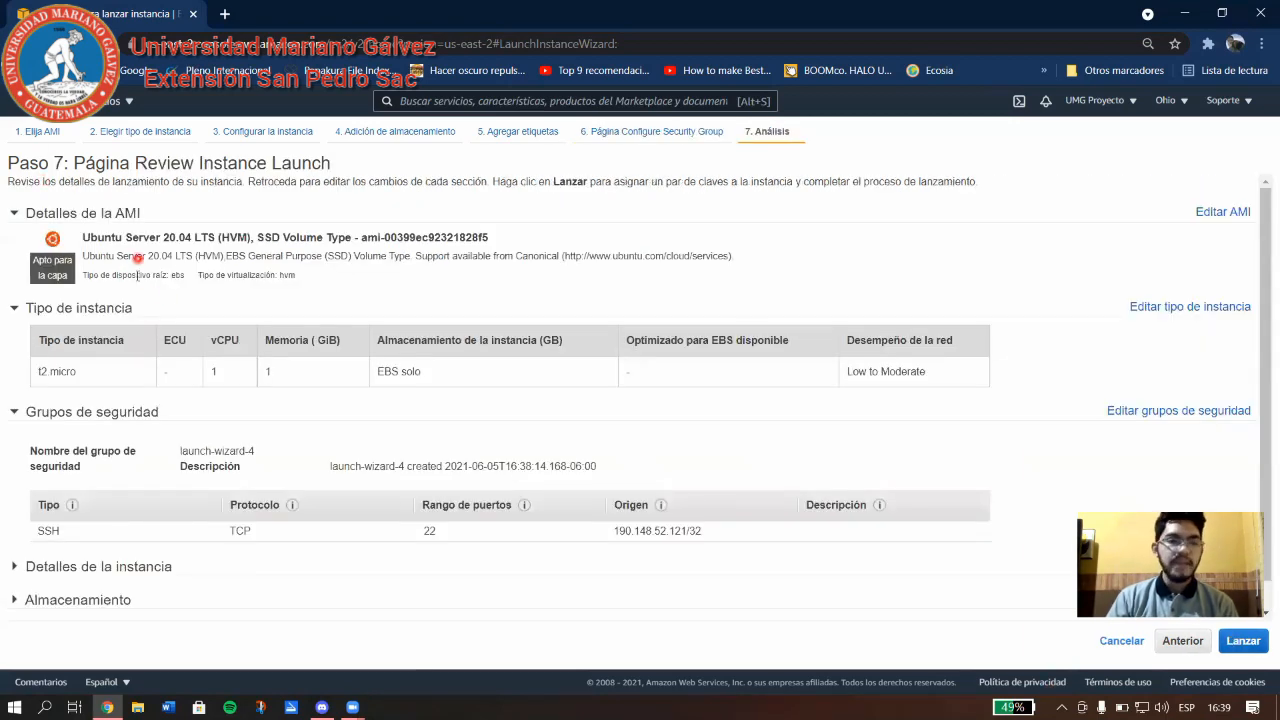
Check the review of Ubuntu Server 20.04 LTS on t2.micro with launch-wizard-4, then launch.
scroll(165, 310, "down", 1)
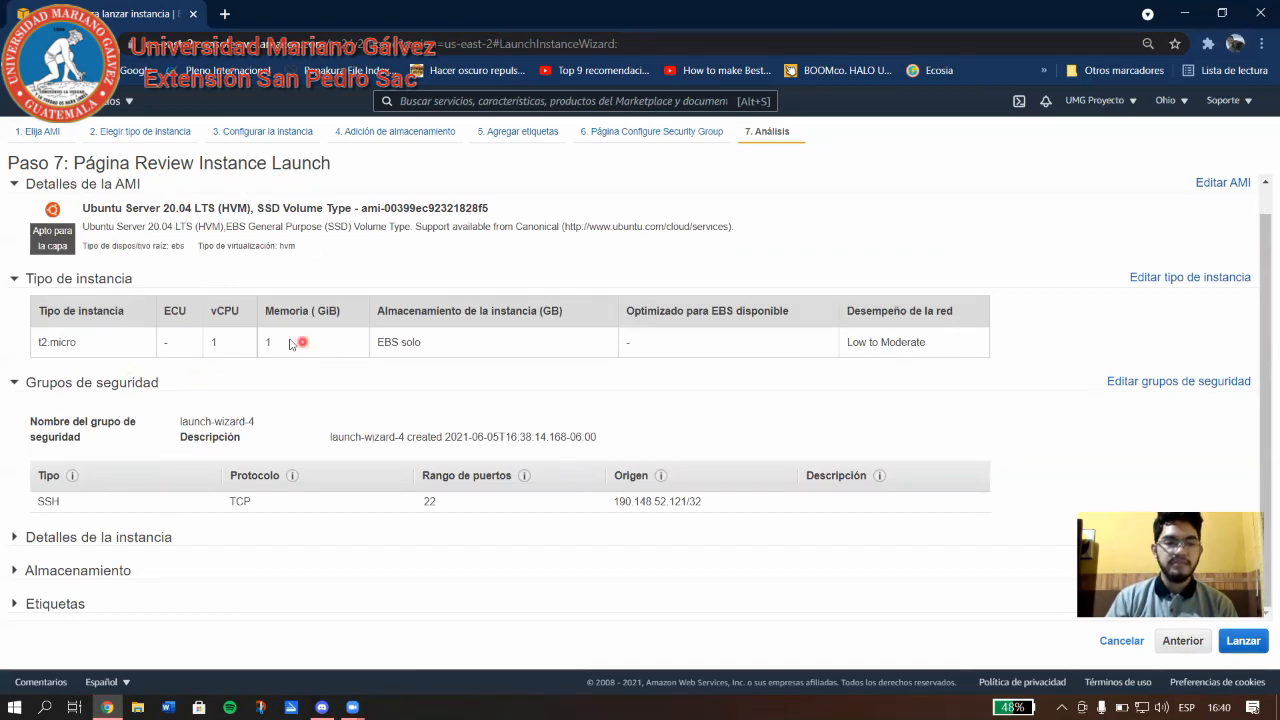
left_click(1243, 644)
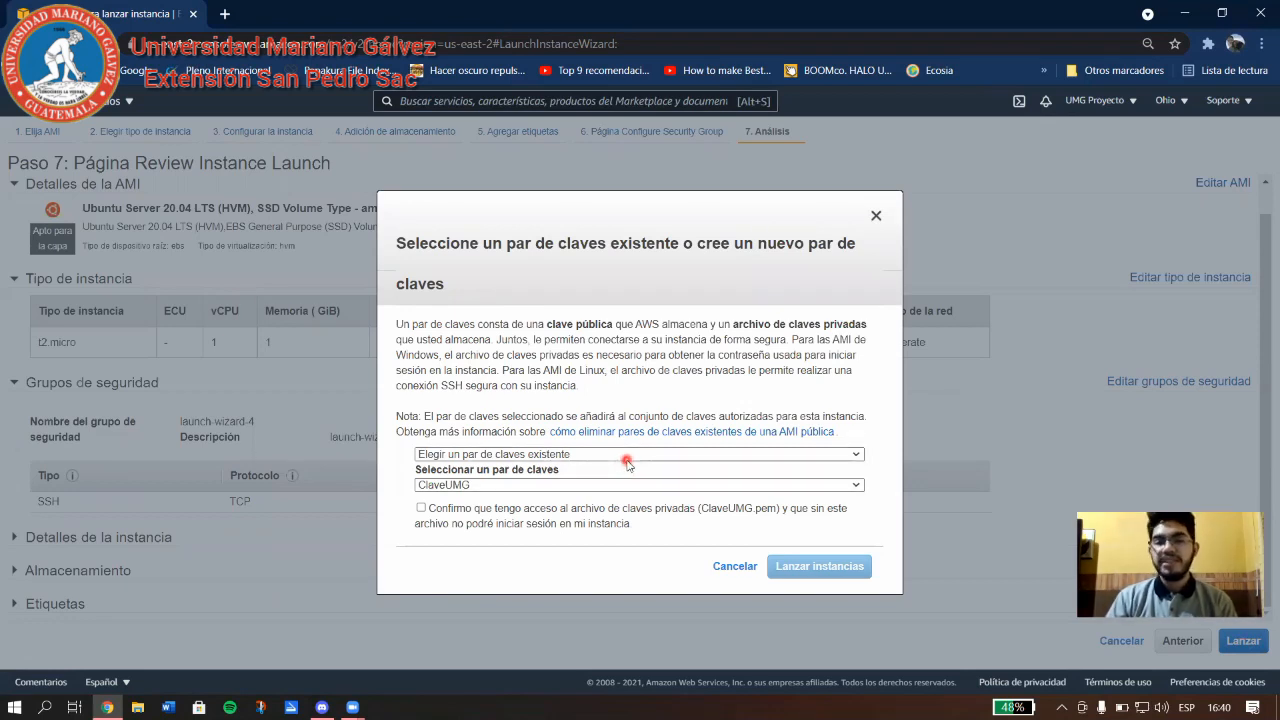
Create a new key pair named Ejemplo1, download Ejemplo1.pem, and launch the instance.
left_click(576, 455)
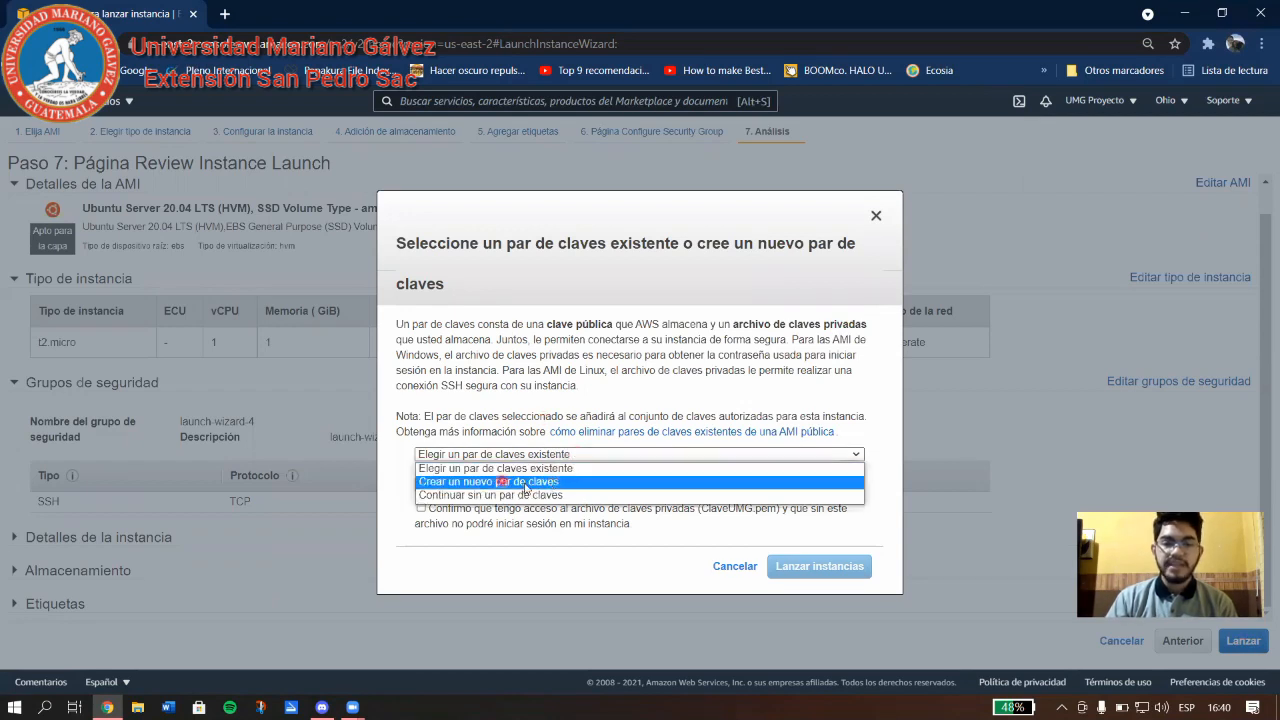
left_click(522, 482)
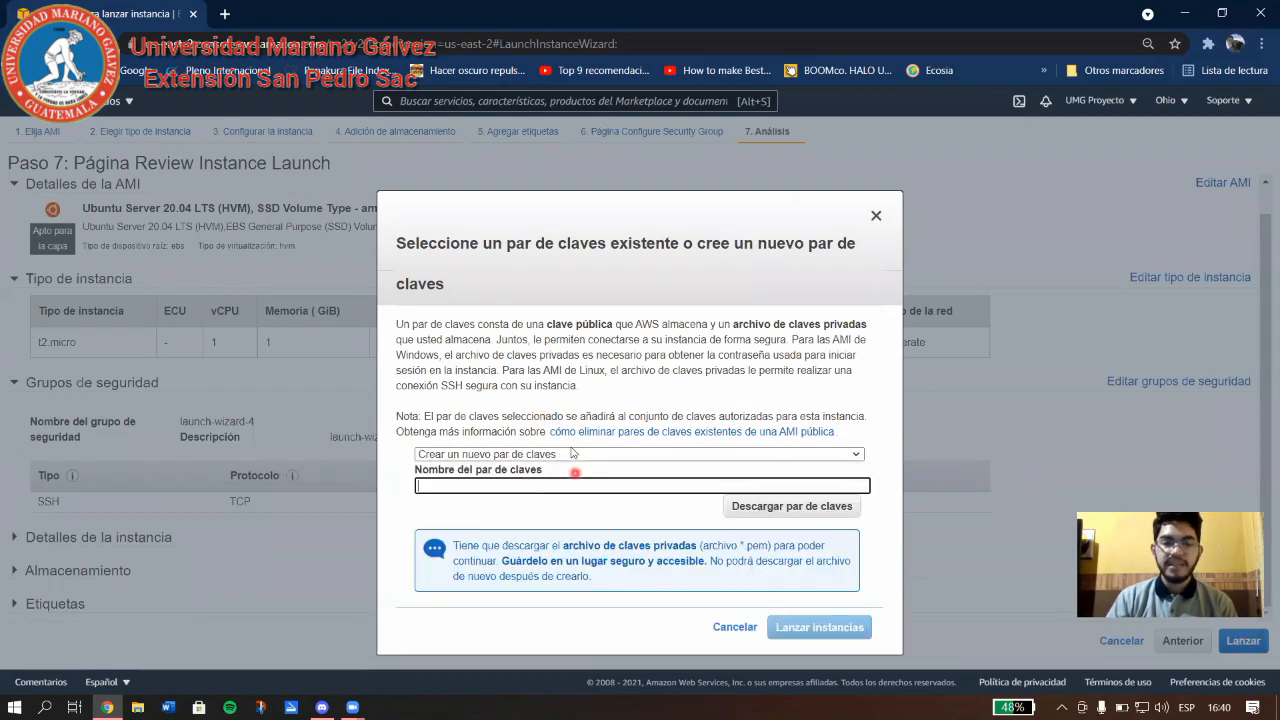
left_click(528, 486)
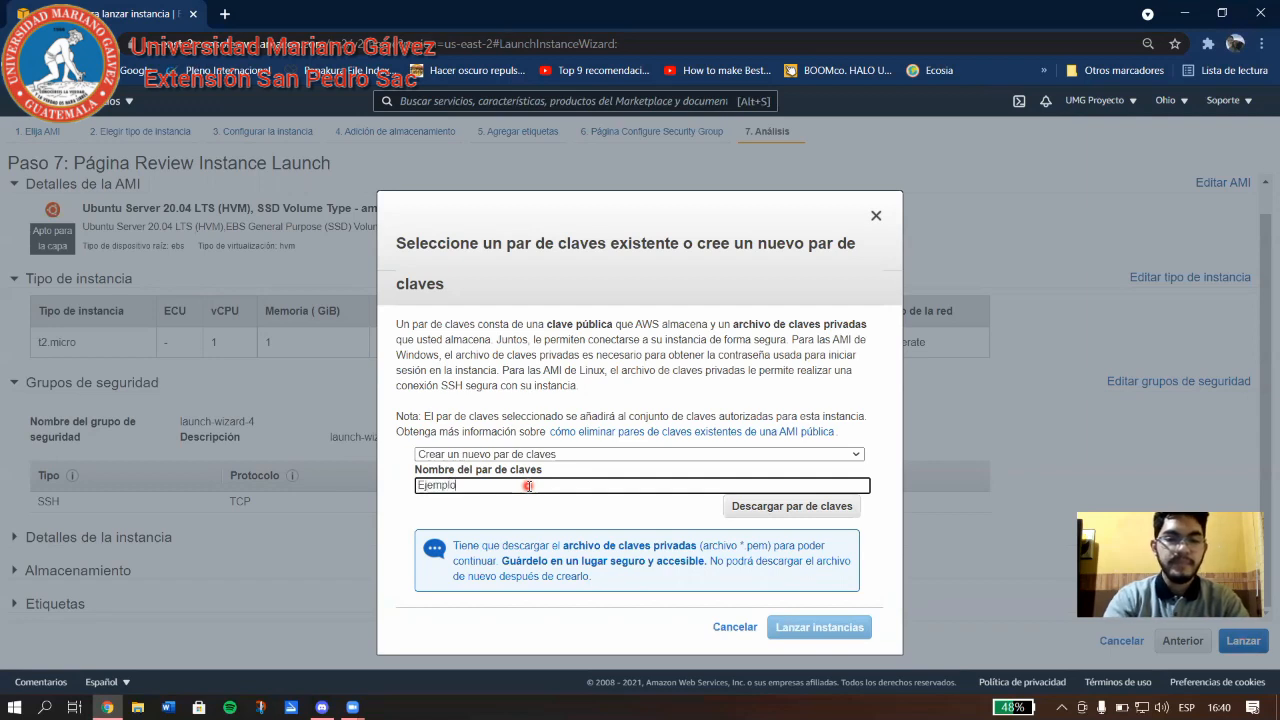
left_click(789, 514)
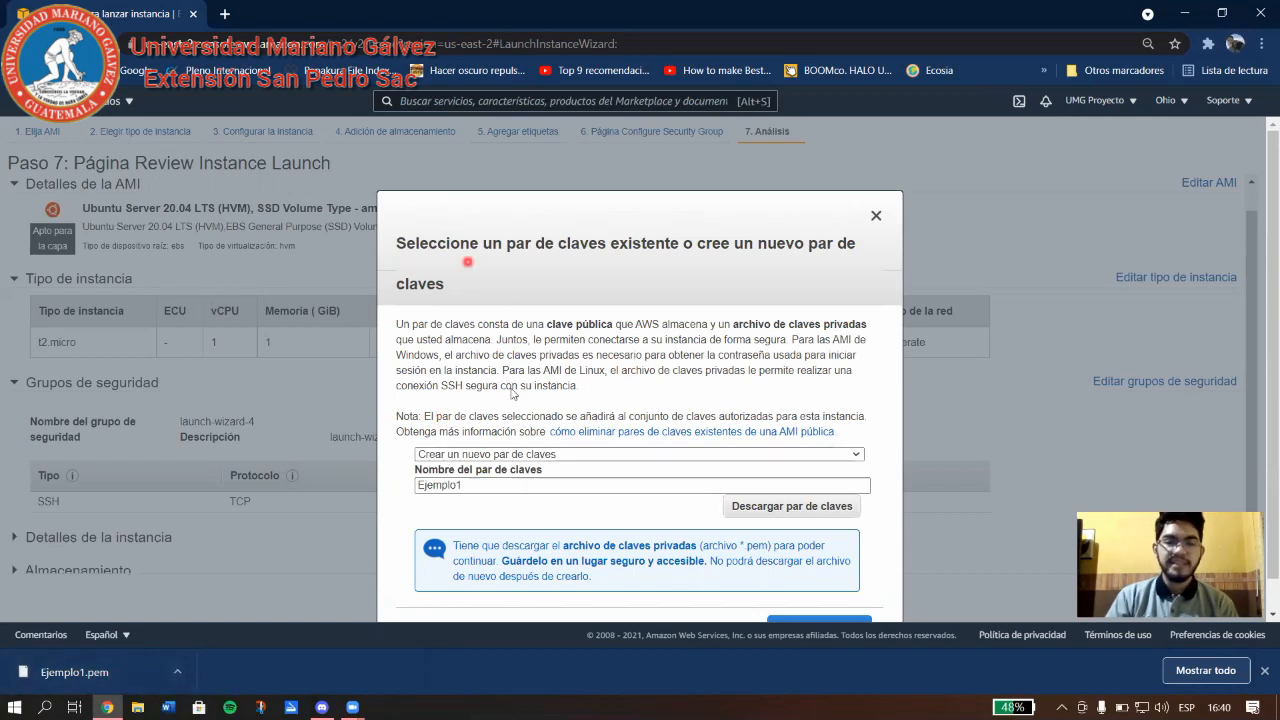
scroll(806, 616, "down", 1)
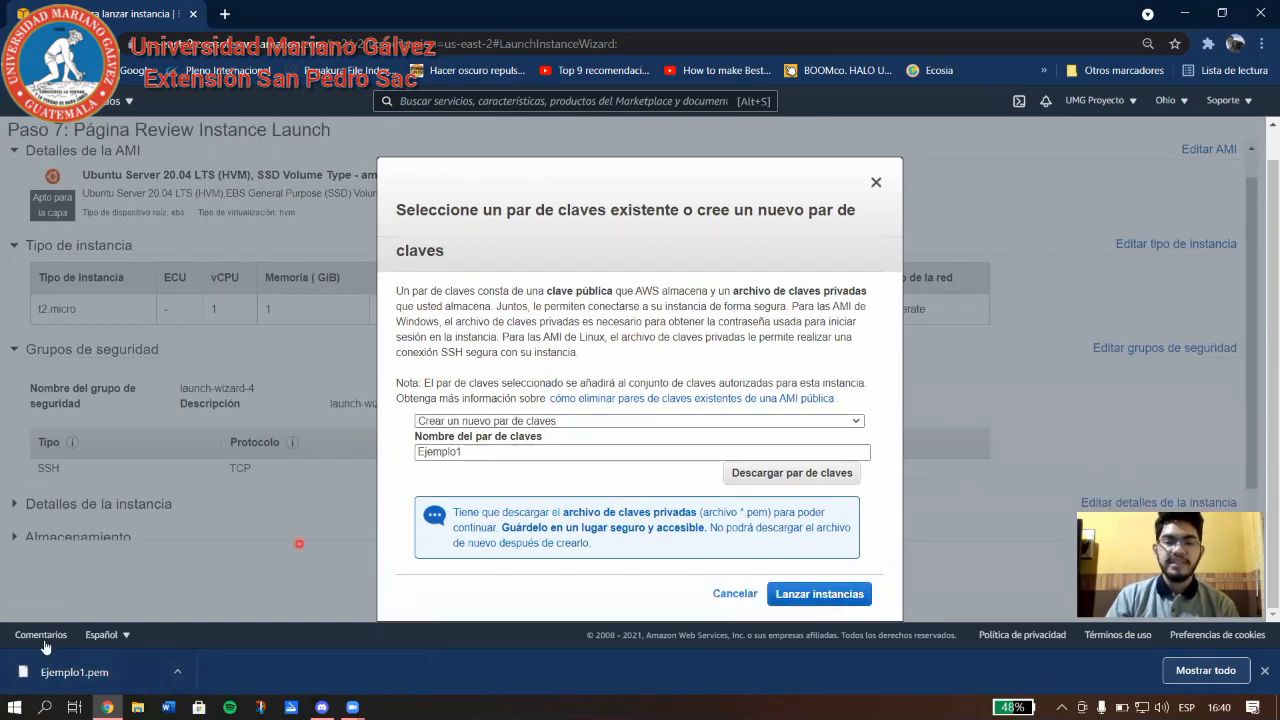
left_click(855, 594)
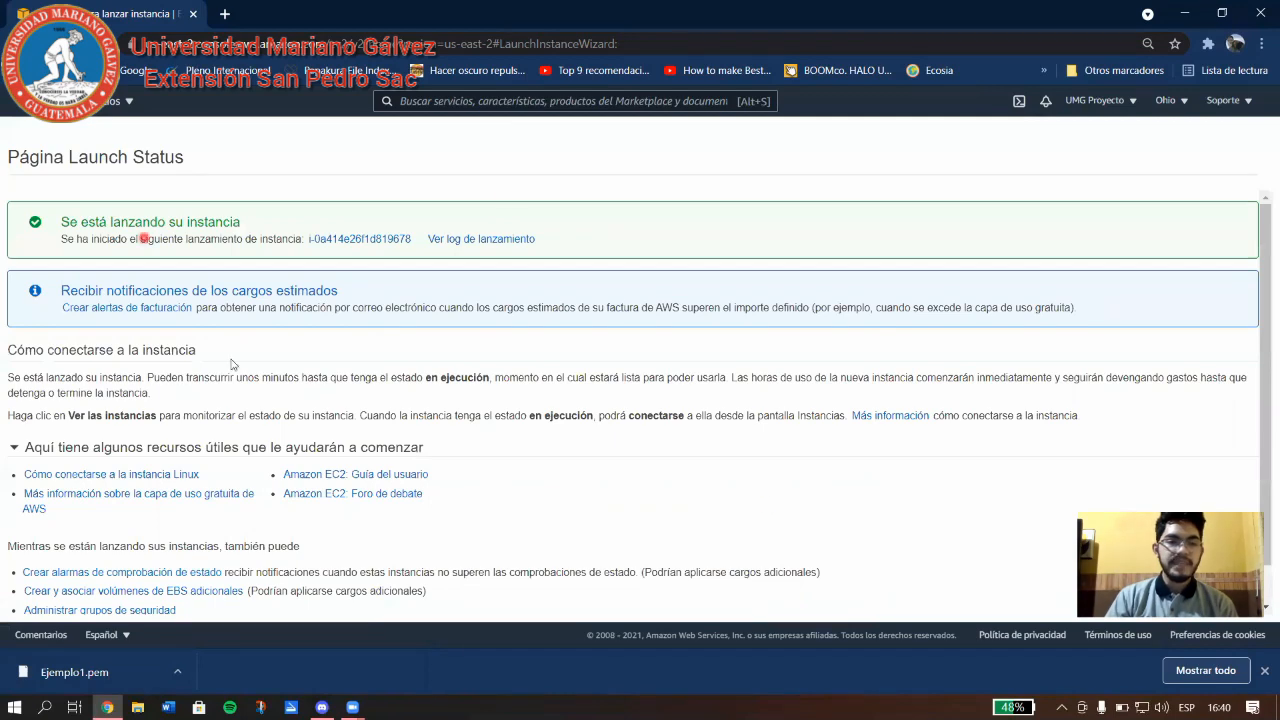
Dismiss Chrome's download bar and go to the EC2 instances list via 'Ver instancias'.
scroll(625, 405, "down", 1)
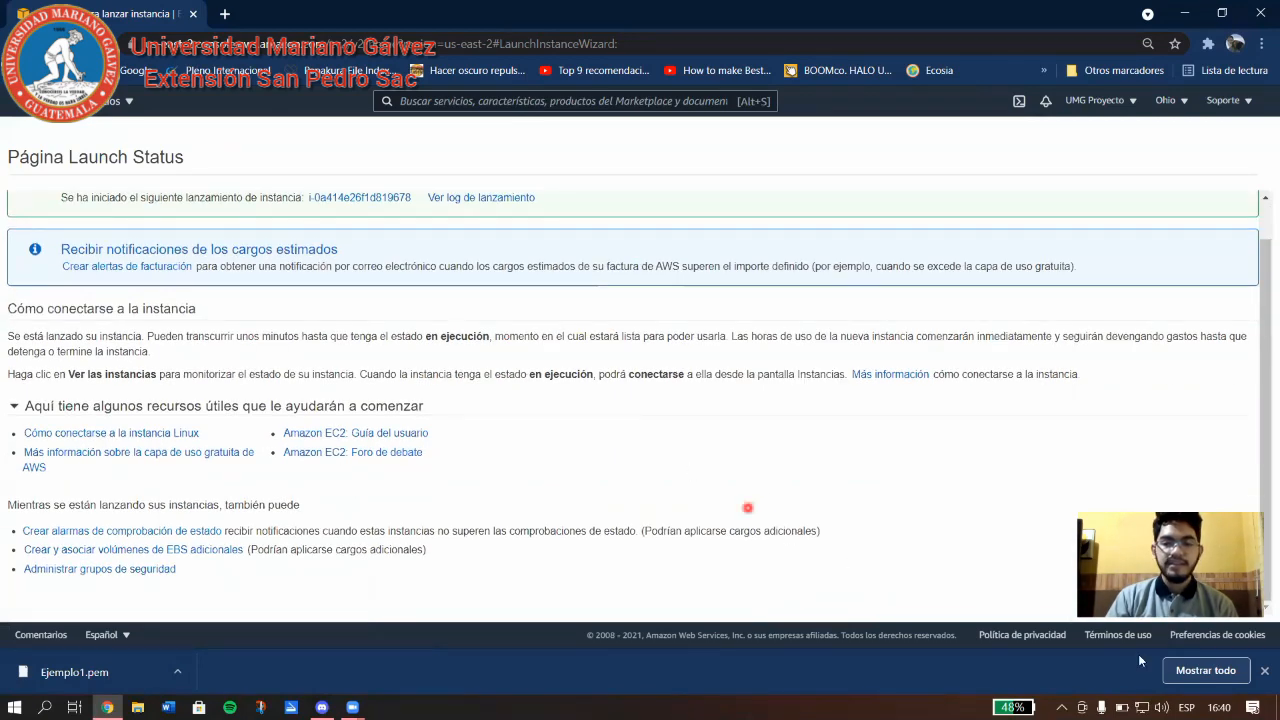
left_click(1263, 672)
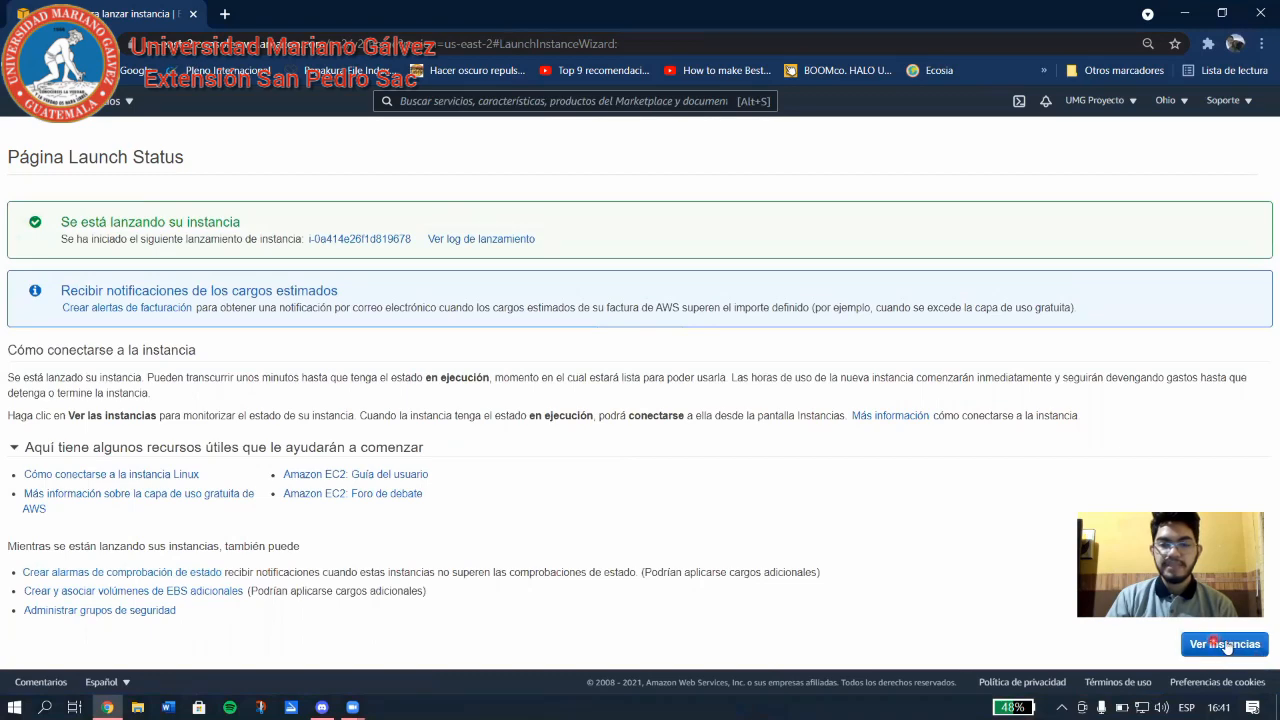
left_click(1224, 644)
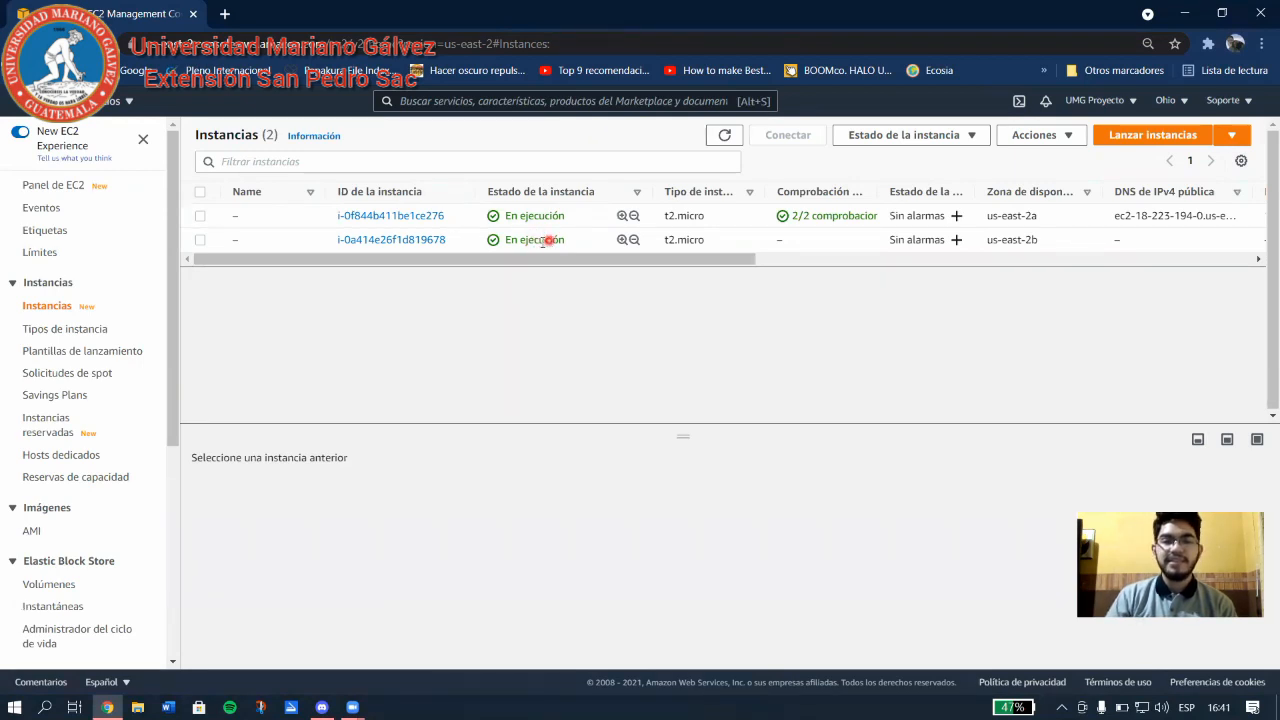
Check the key names in the instances table, then go to 'Direcciones IP elásticas'.
left_click_drag(558, 259, 920, 275)
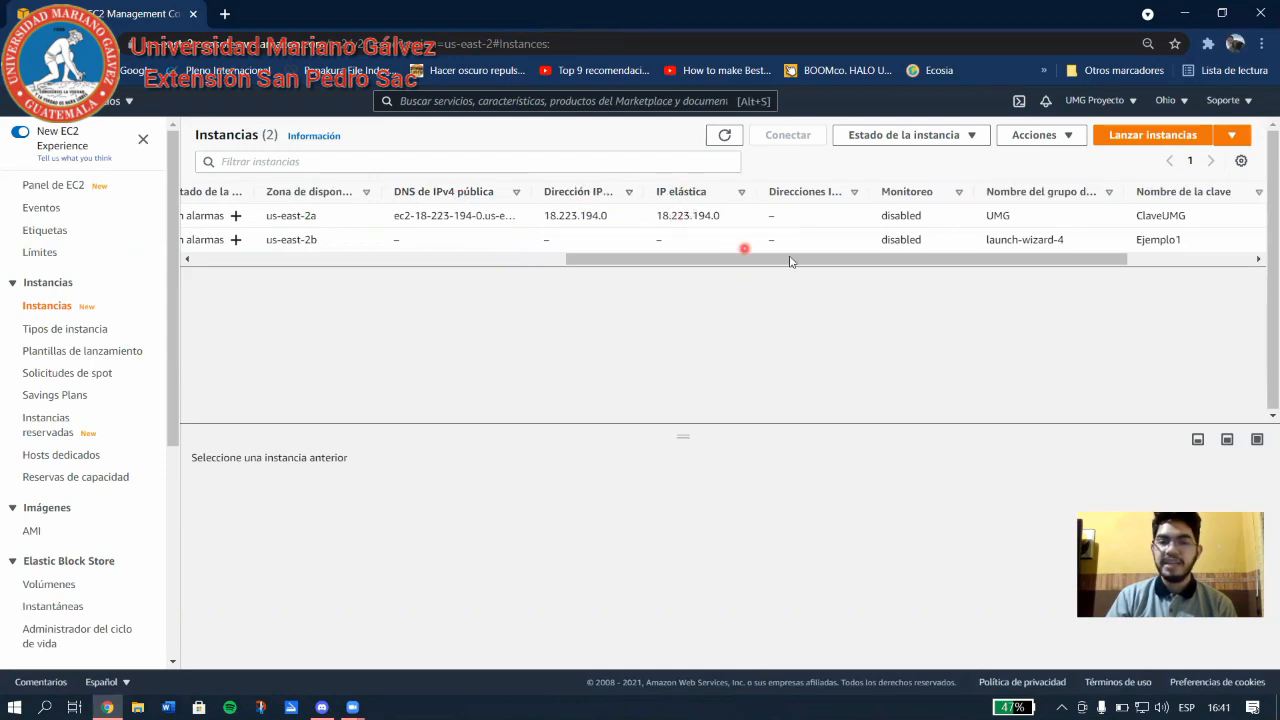
left_click_drag(803, 259, 396, 281)
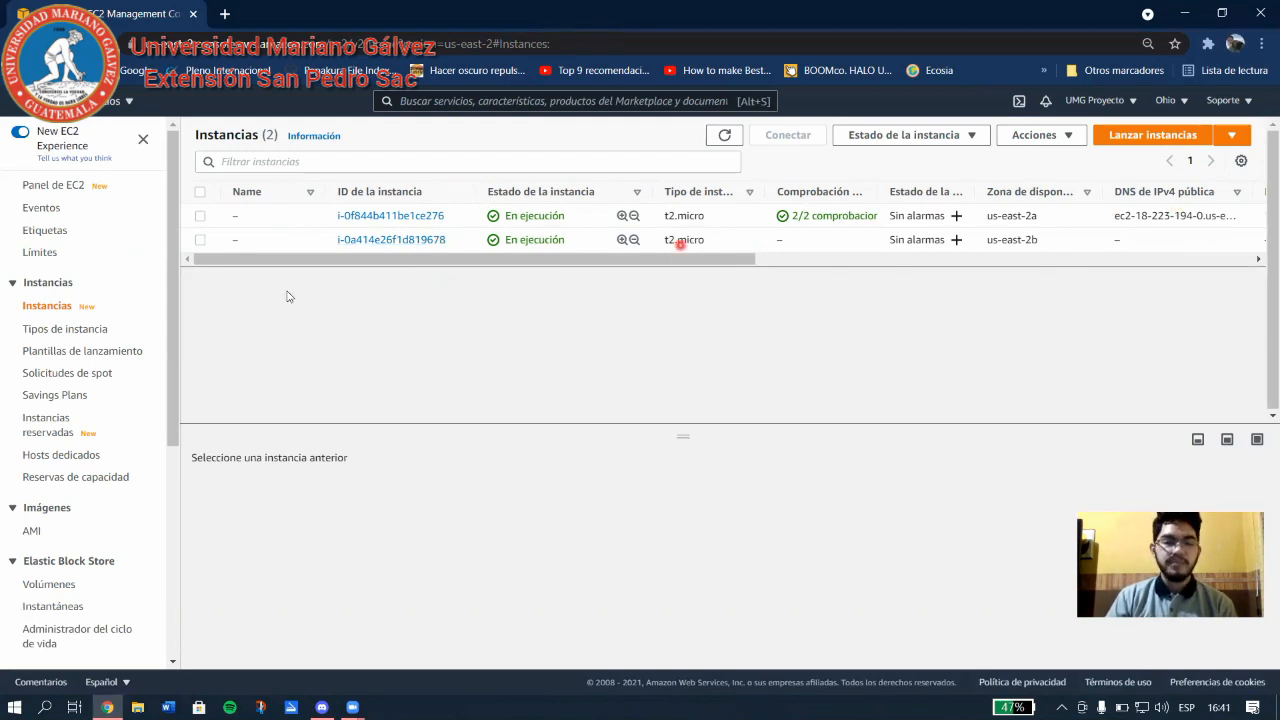
scroll(35, 552, "down", 4)
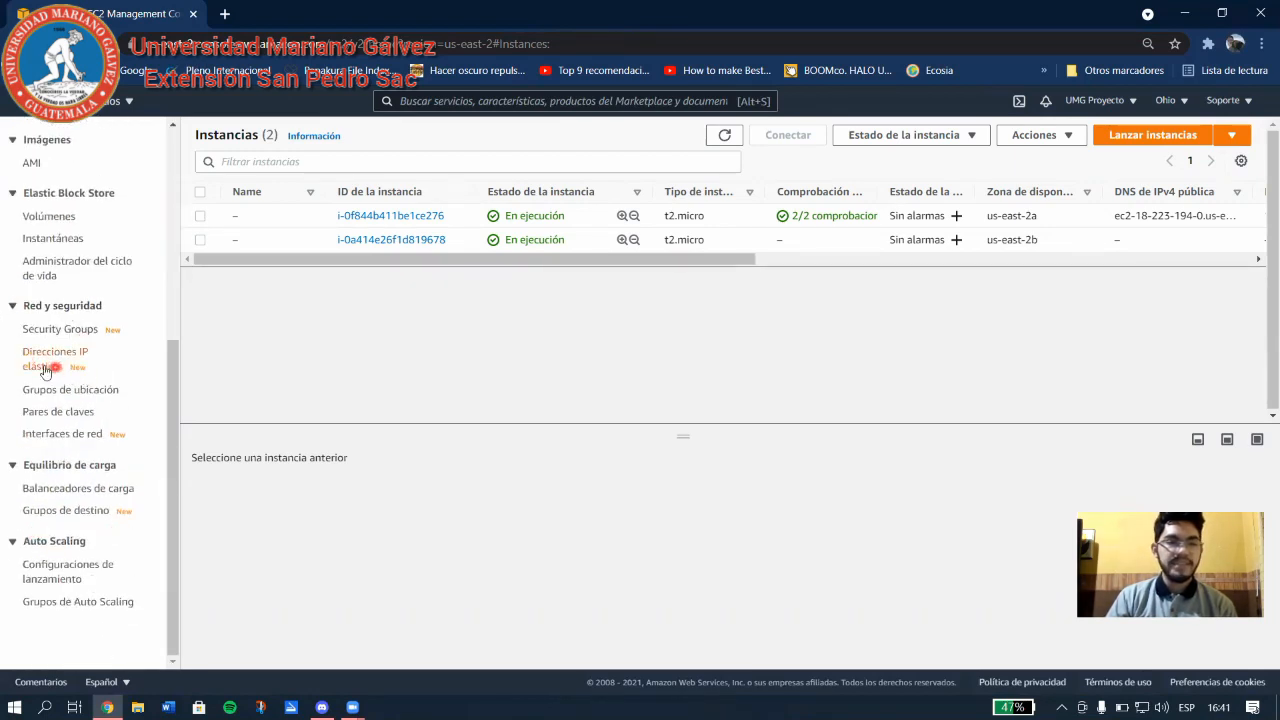
left_click(31, 357)
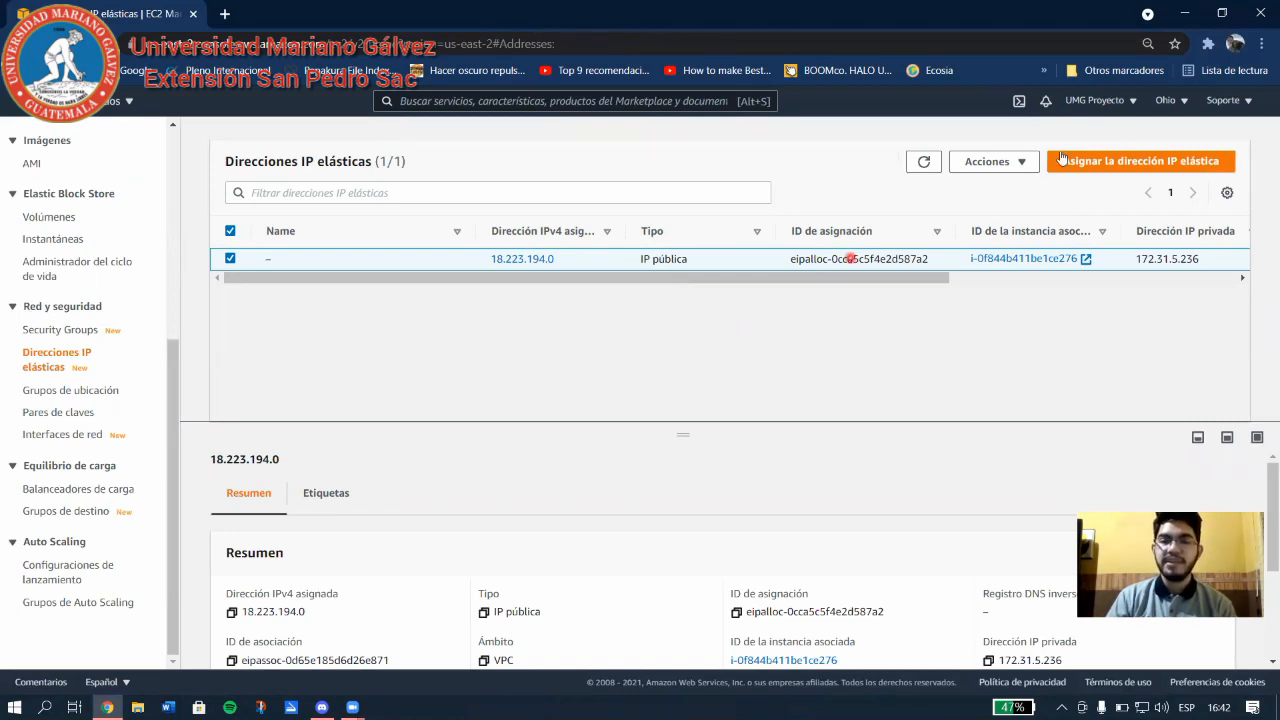
Allocate a new Elastic IP with a tag key UMG and an empty value.
left_click(1150, 163)
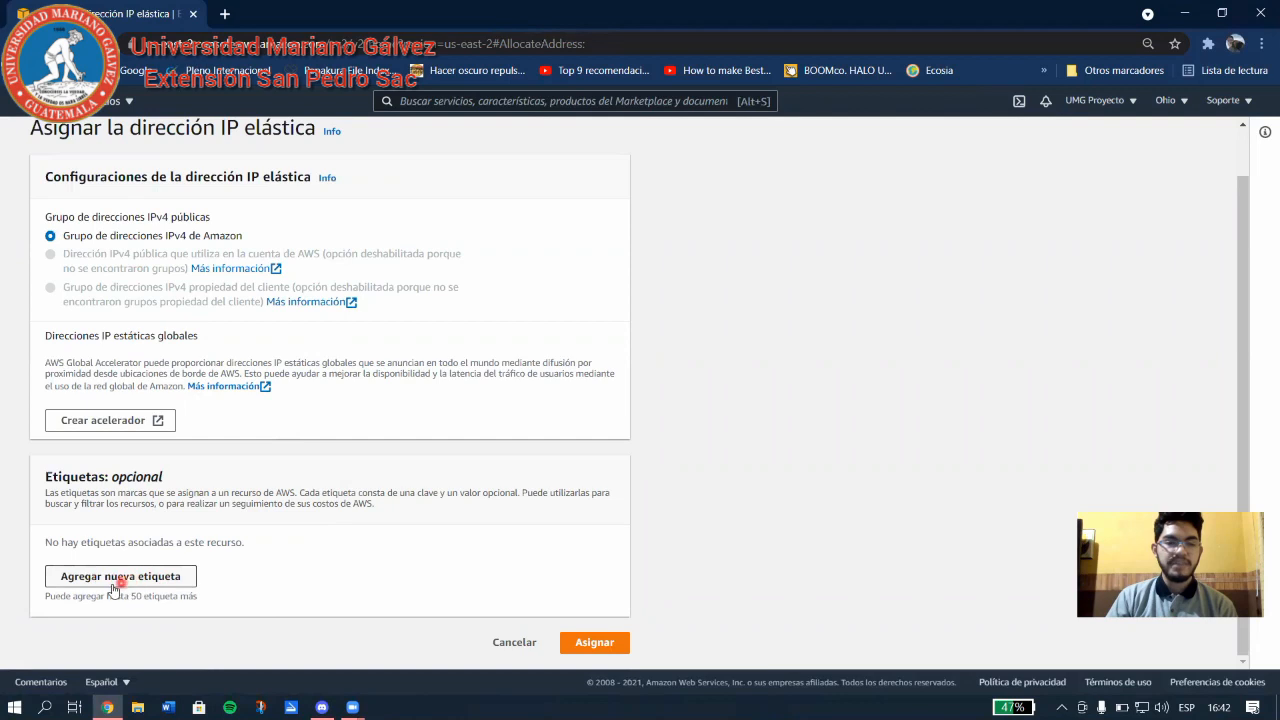
left_click(119, 584)
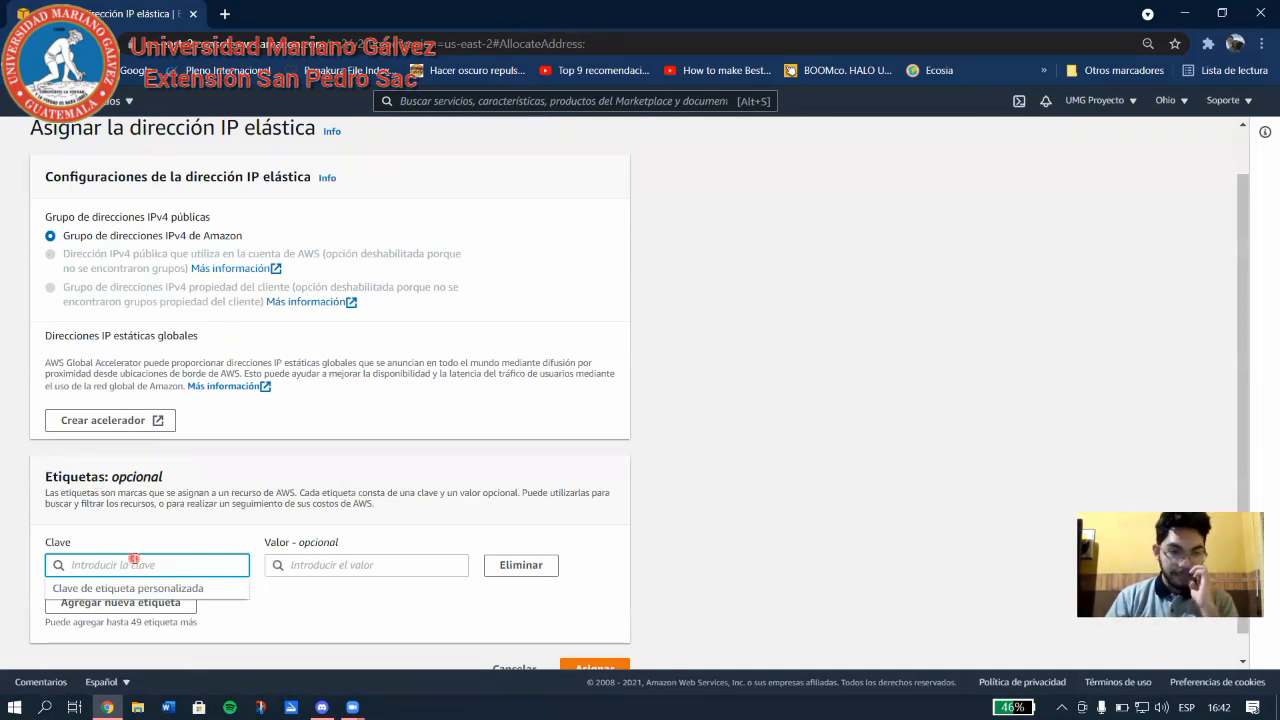
type("UM")
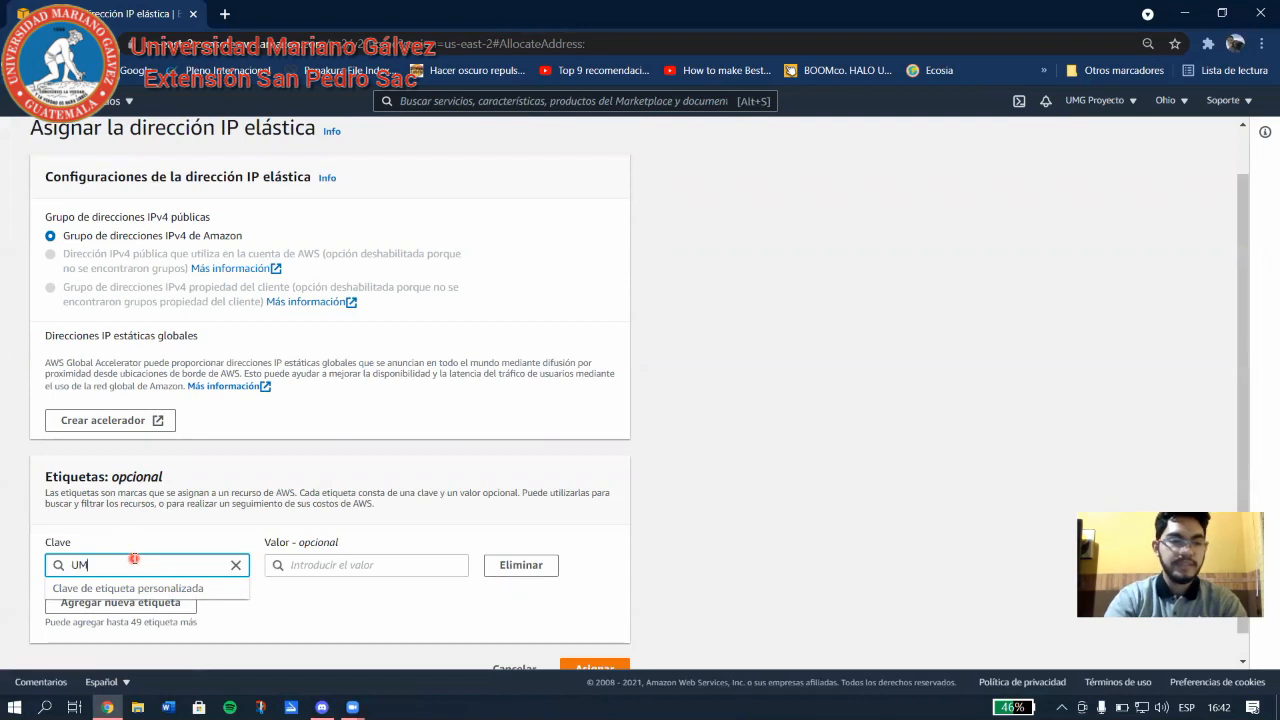
type("G")
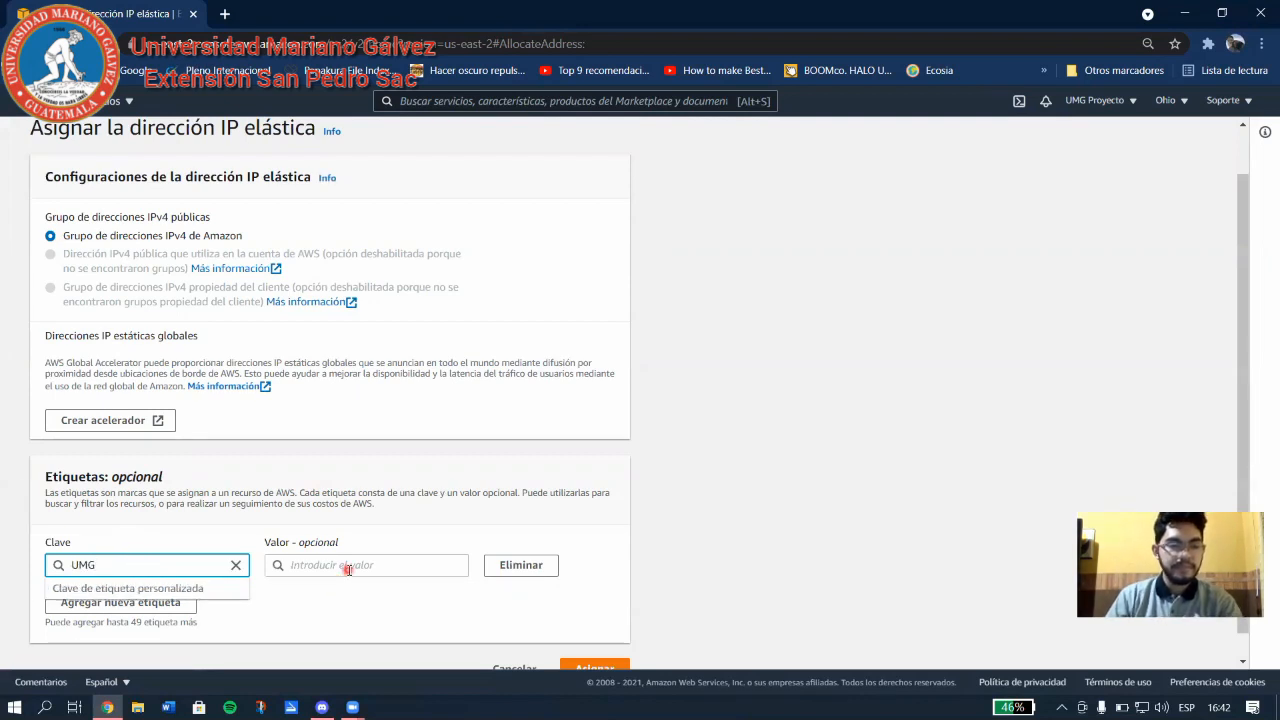
left_click(347, 567)
scroll(603, 615, "down", 1)
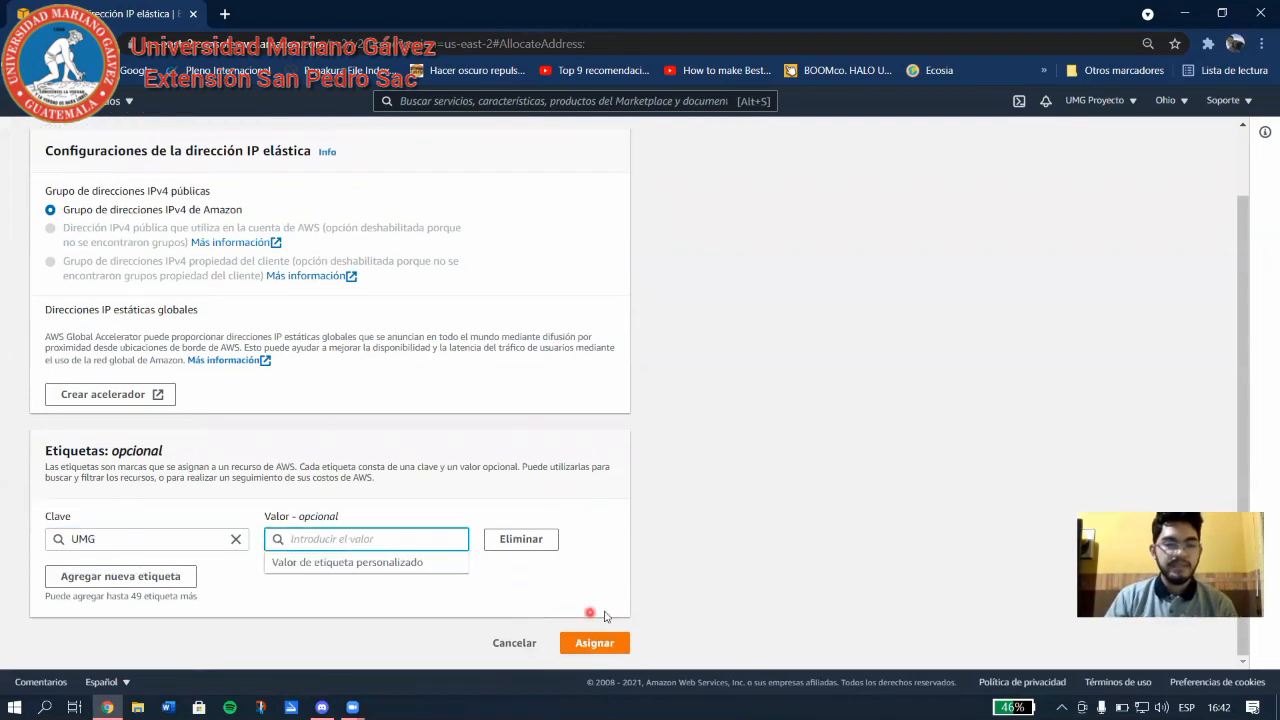
left_click(620, 643)
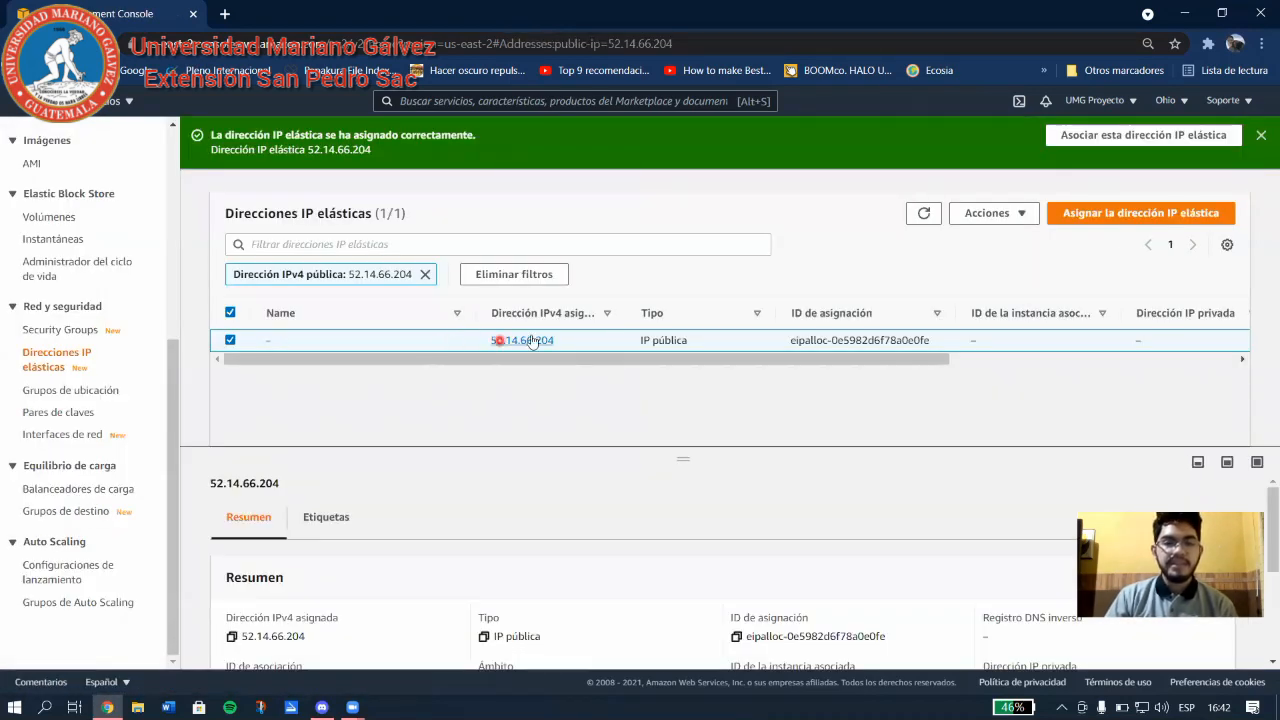
Select Elastic IP 52.14.66.204 and choose 'Asociar la dirección IP elástica' from Acciones.
left_click_drag(529, 360, 437, 360)
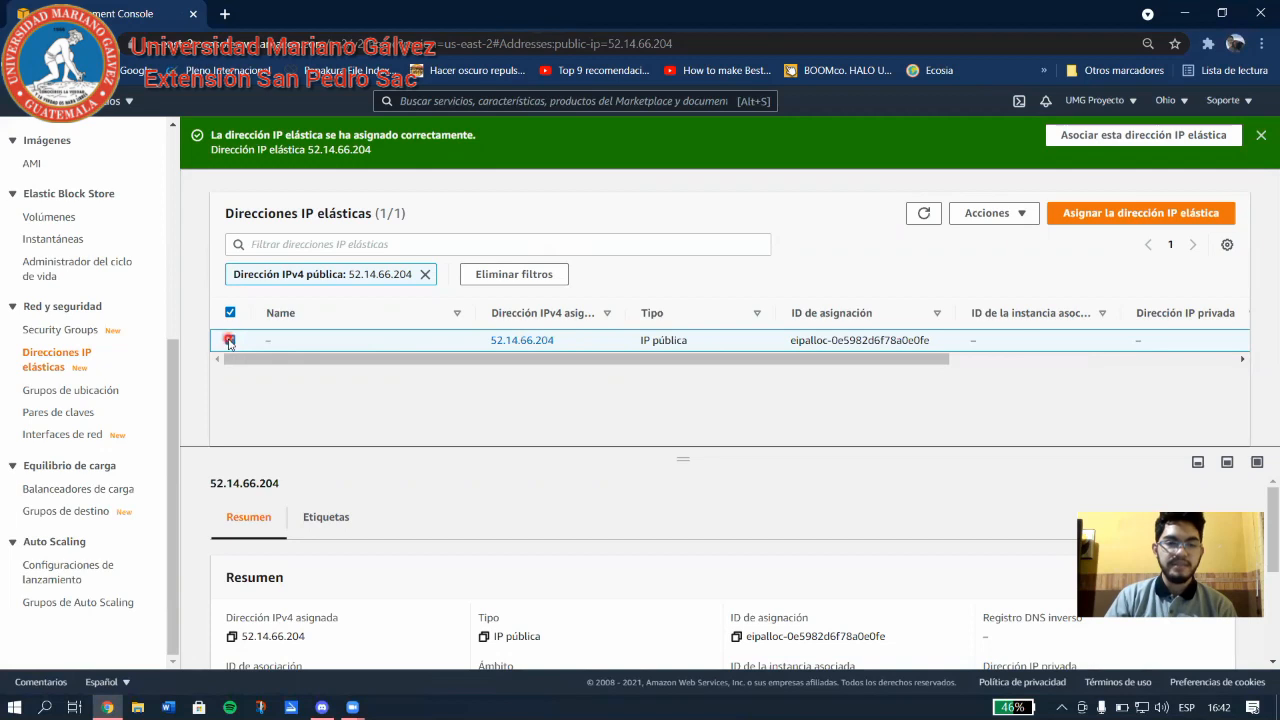
left_click(1000, 216)
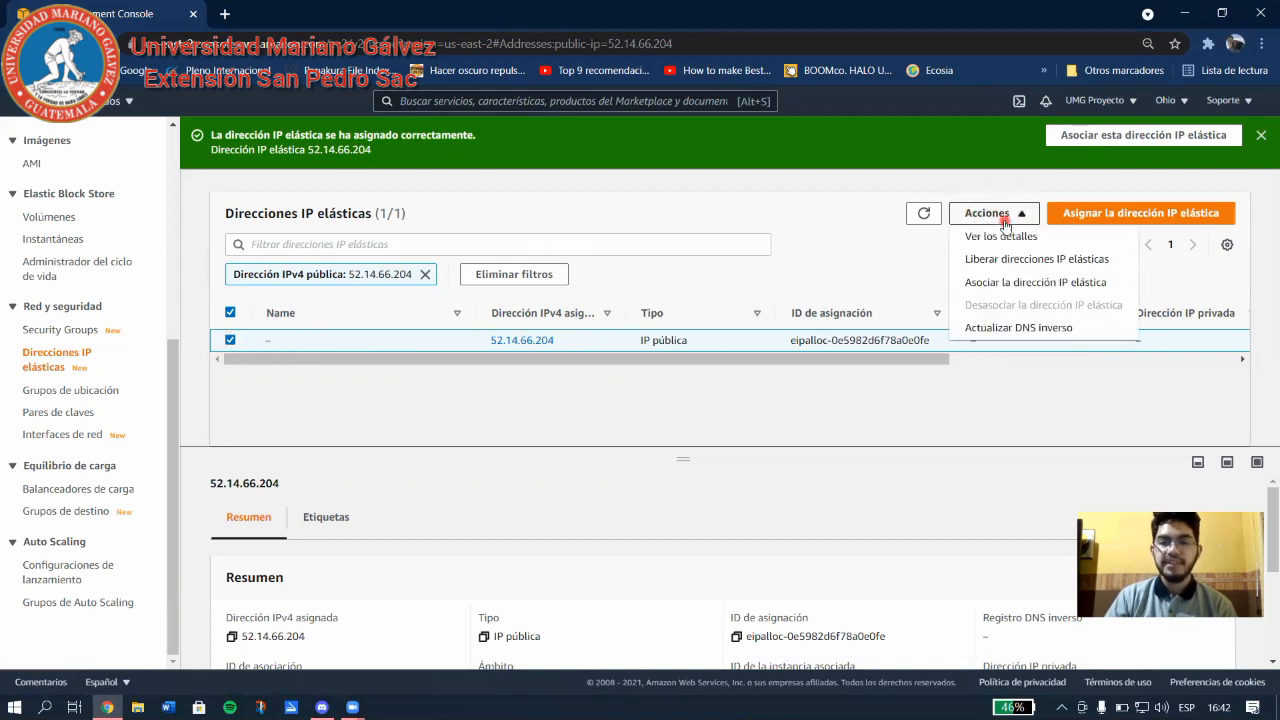
left_click(1049, 285)
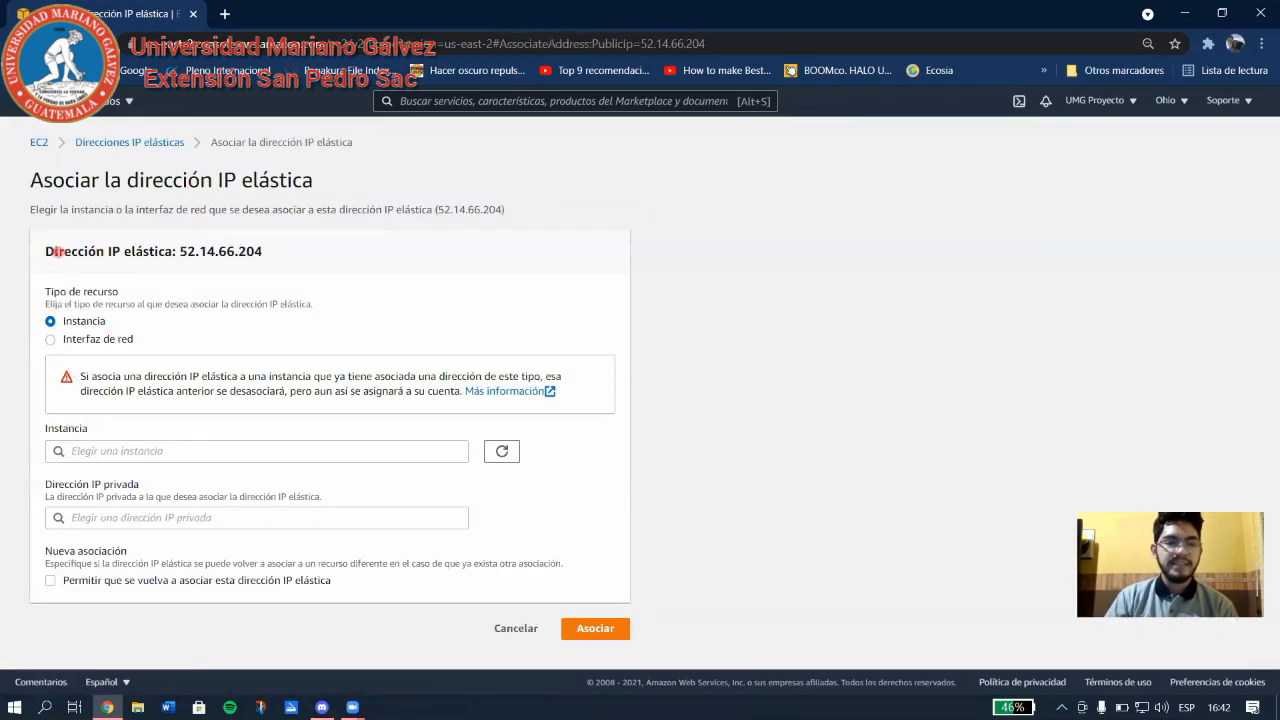
Pick instance i-0a414e26f1d819678 in the association form, then cancel, leaving 52.14.66.204 unattached.
left_click_drag(57, 251, 366, 250)
left_click(365, 249)
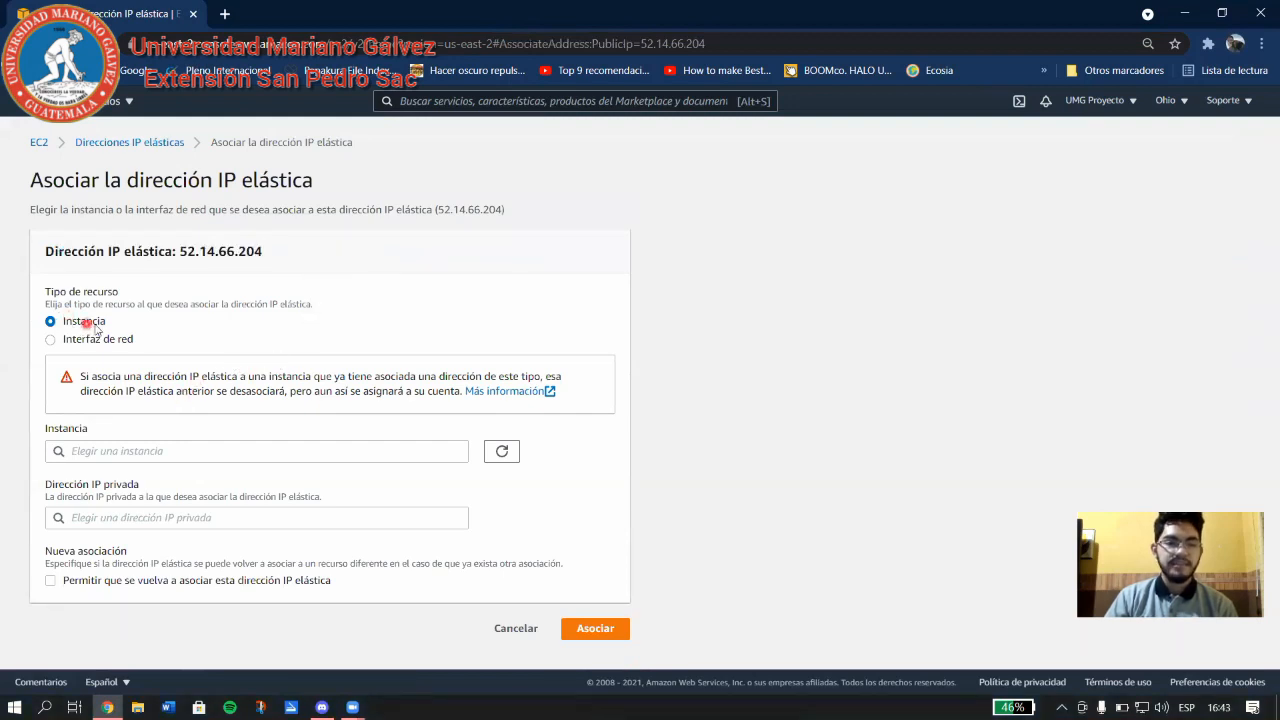
left_click(113, 452)
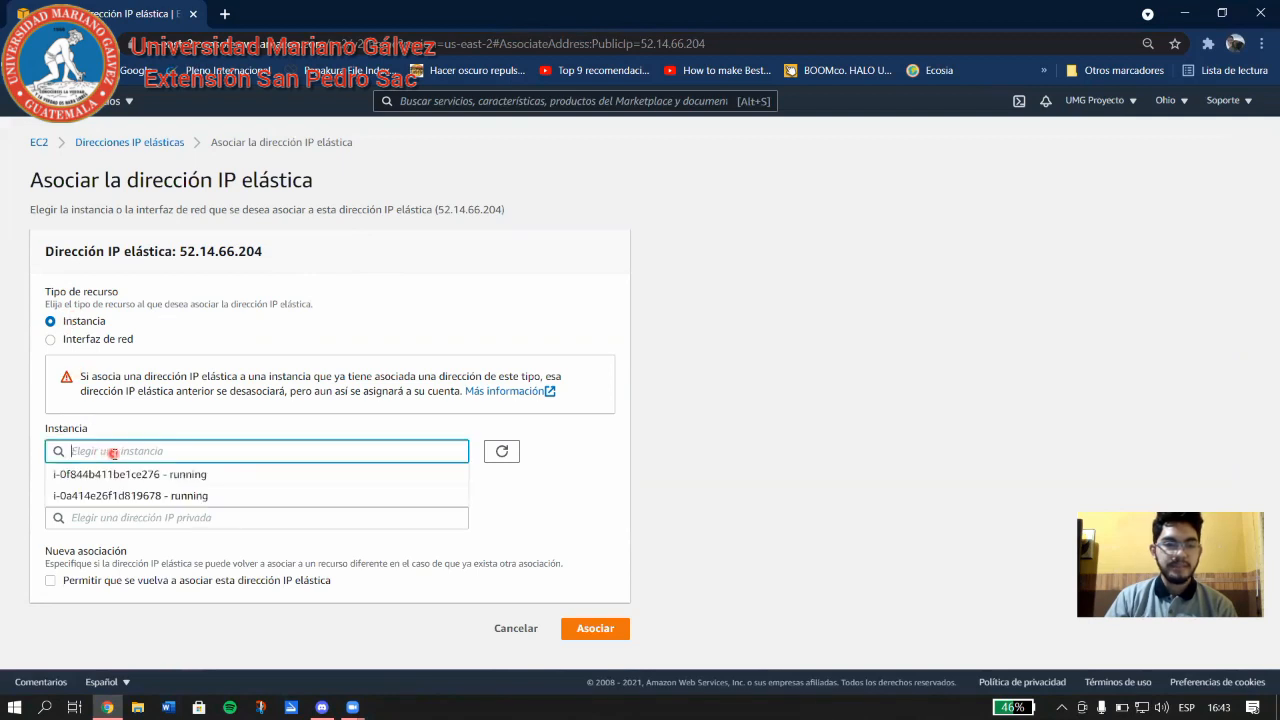
left_click(153, 495)
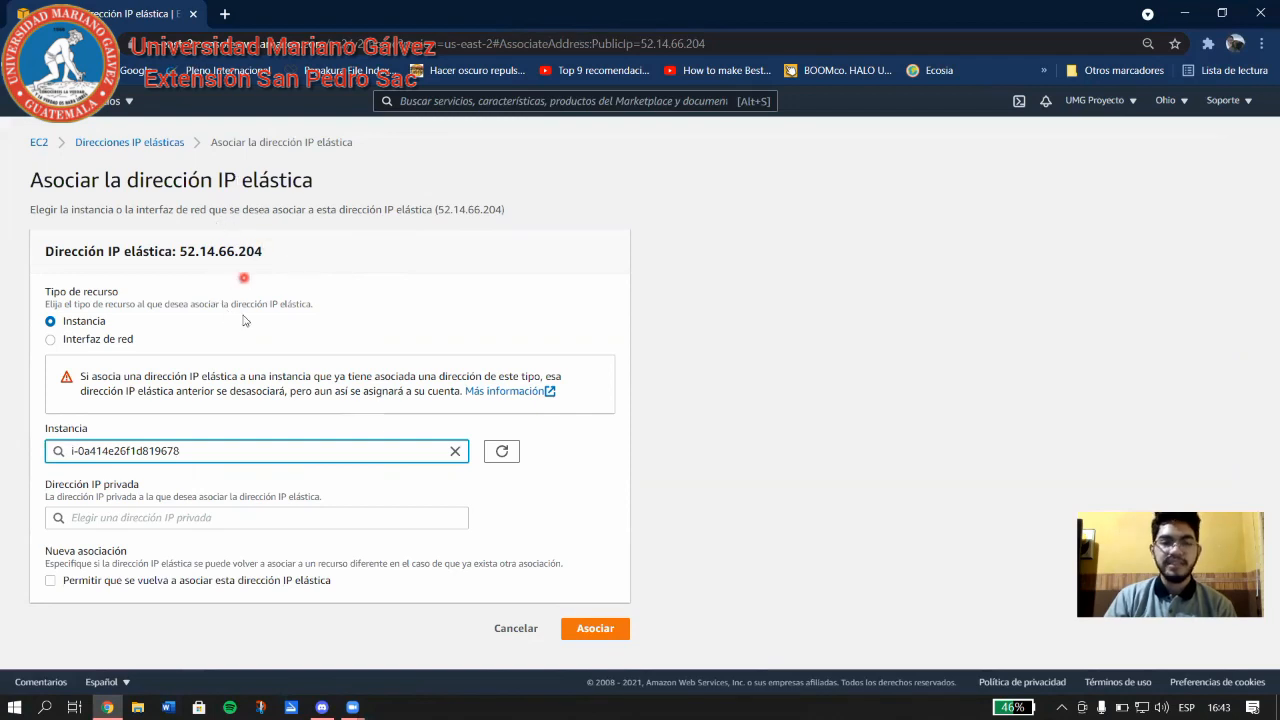
left_click(533, 629)
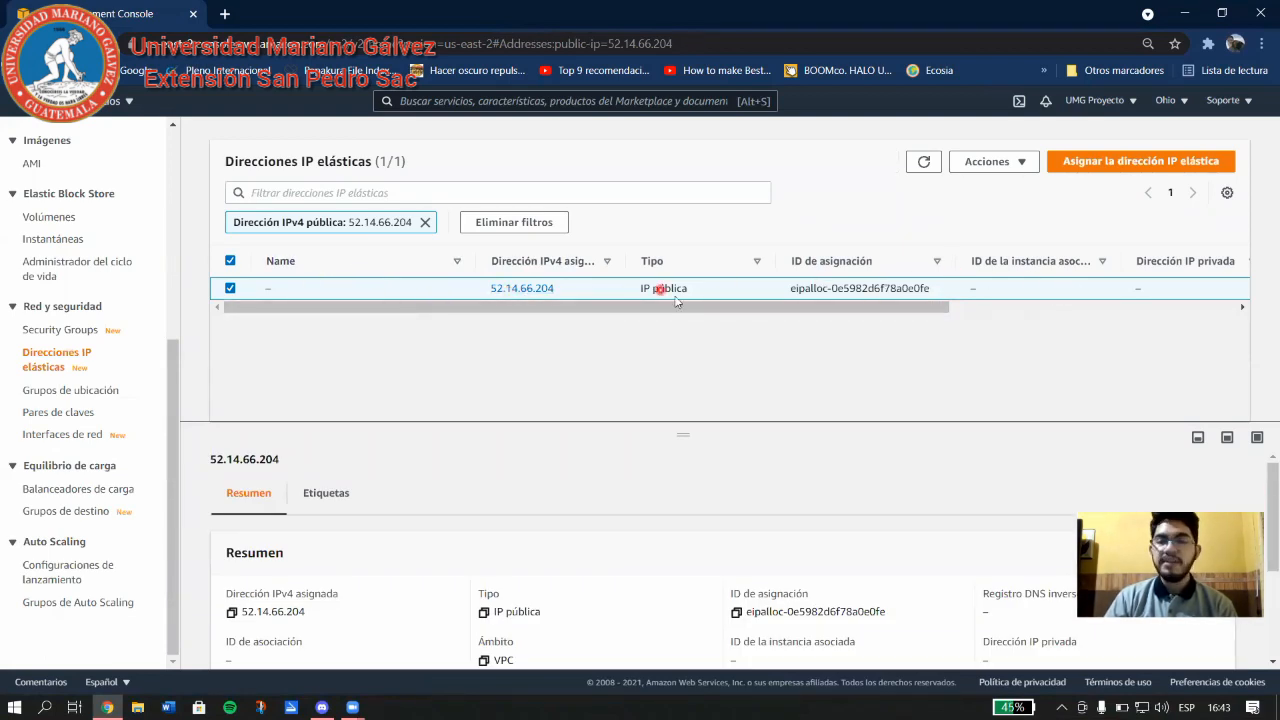
Release Elastic IP 52.14.66.204 through Acciones > Liberar direcciones IP elásticas and confirm.
left_click(1020, 158)
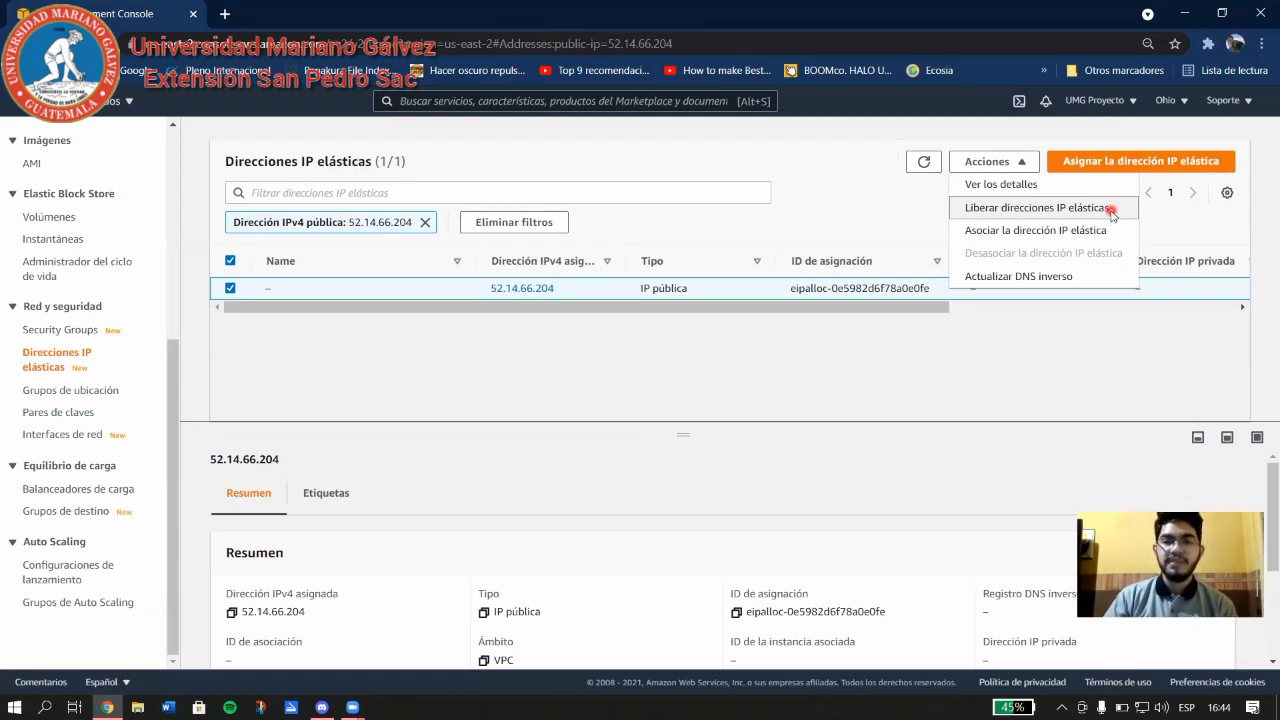
left_click(1110, 210)
left_click(916, 466)
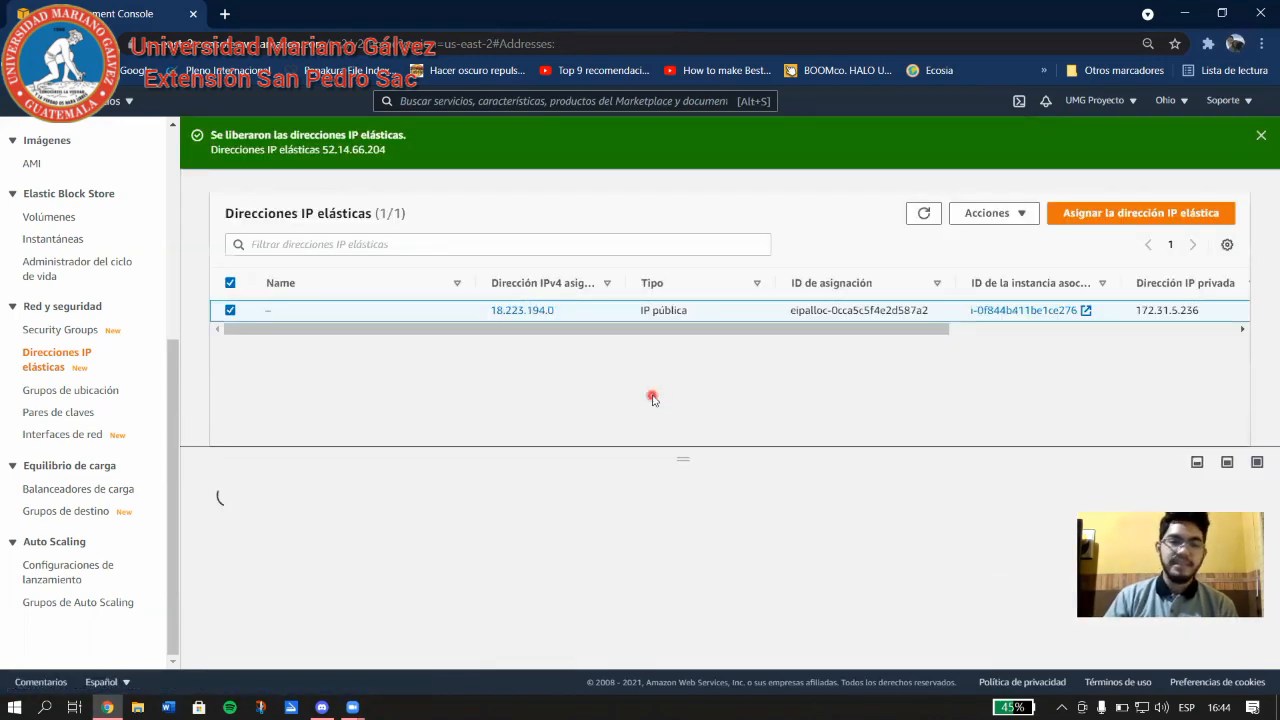
scroll(108, 457, "up", 3)
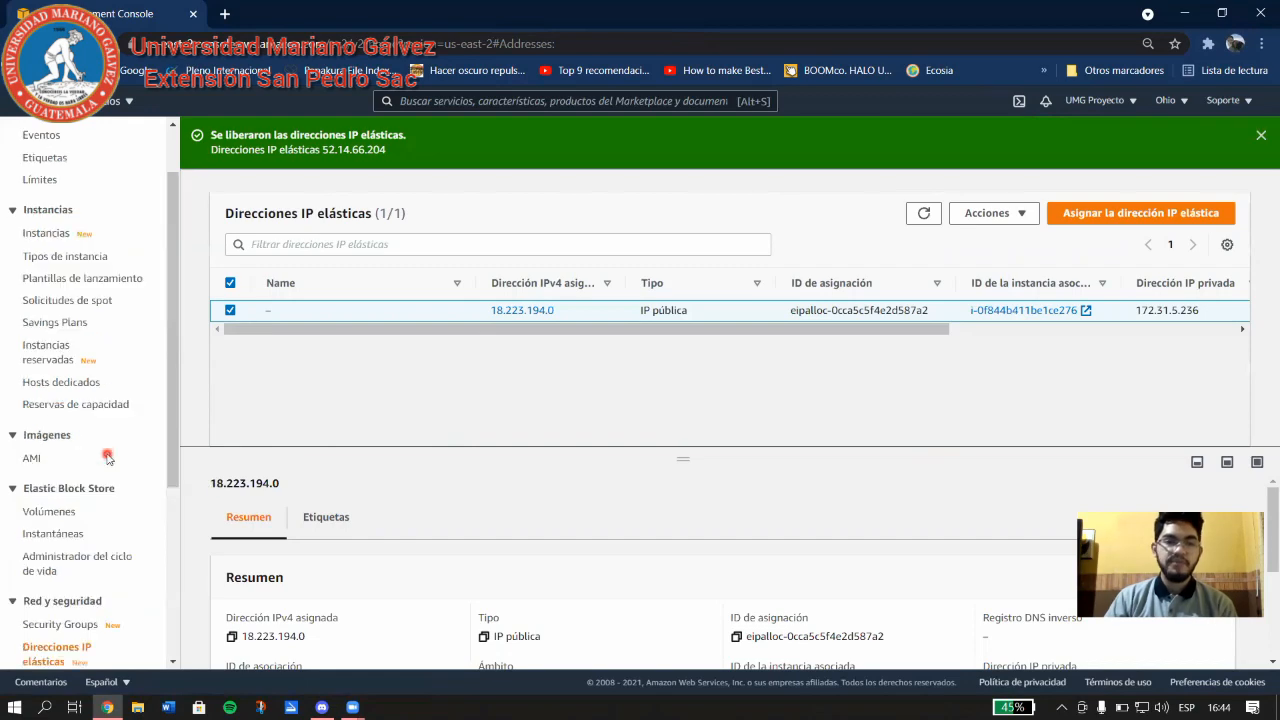
scroll(100, 440, "up", 3)
Terminate instance i-0a414e26f1d819678 from the running instances list via Estado de la instancia.
left_click(60, 187)
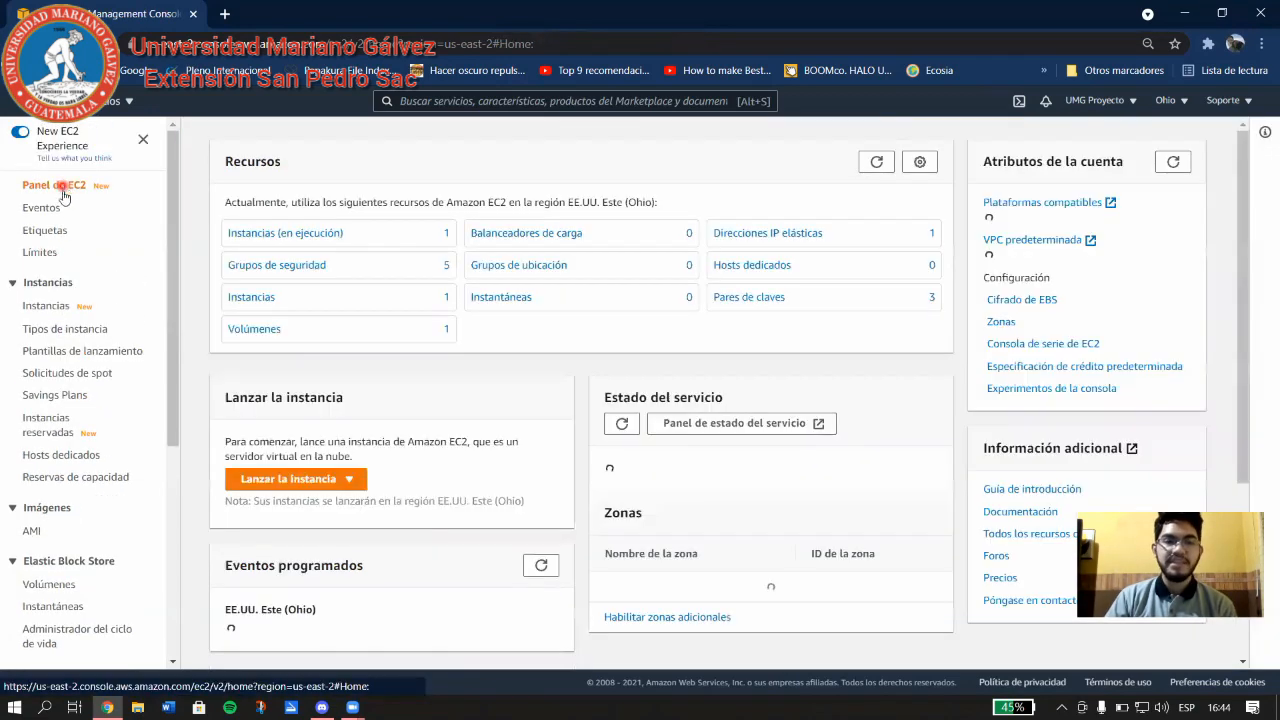
left_click(341, 238)
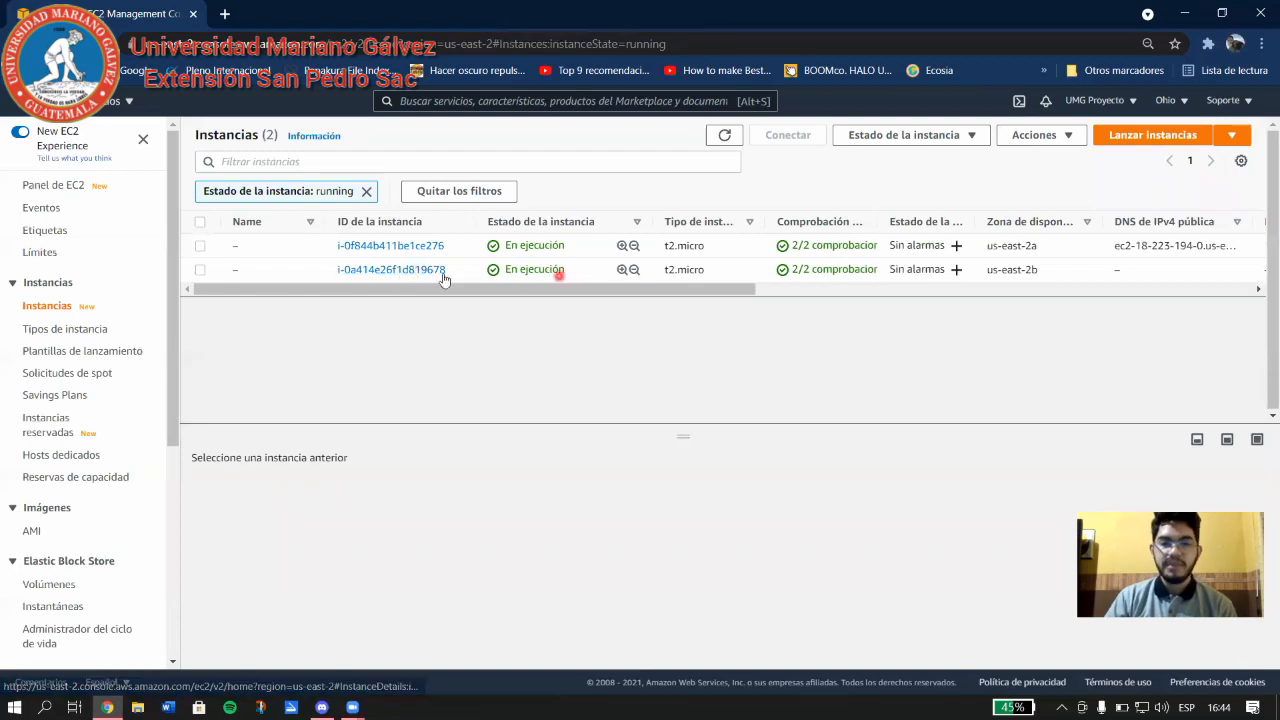
left_click(200, 273)
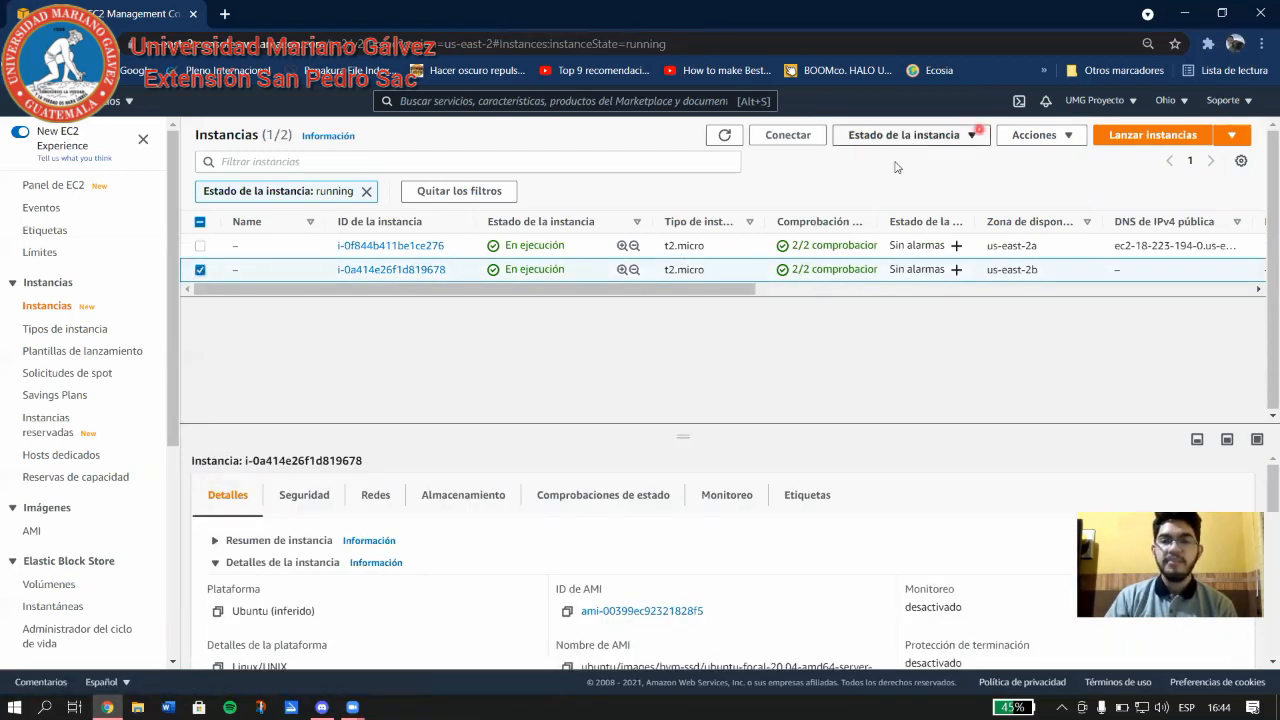
left_click(949, 140)
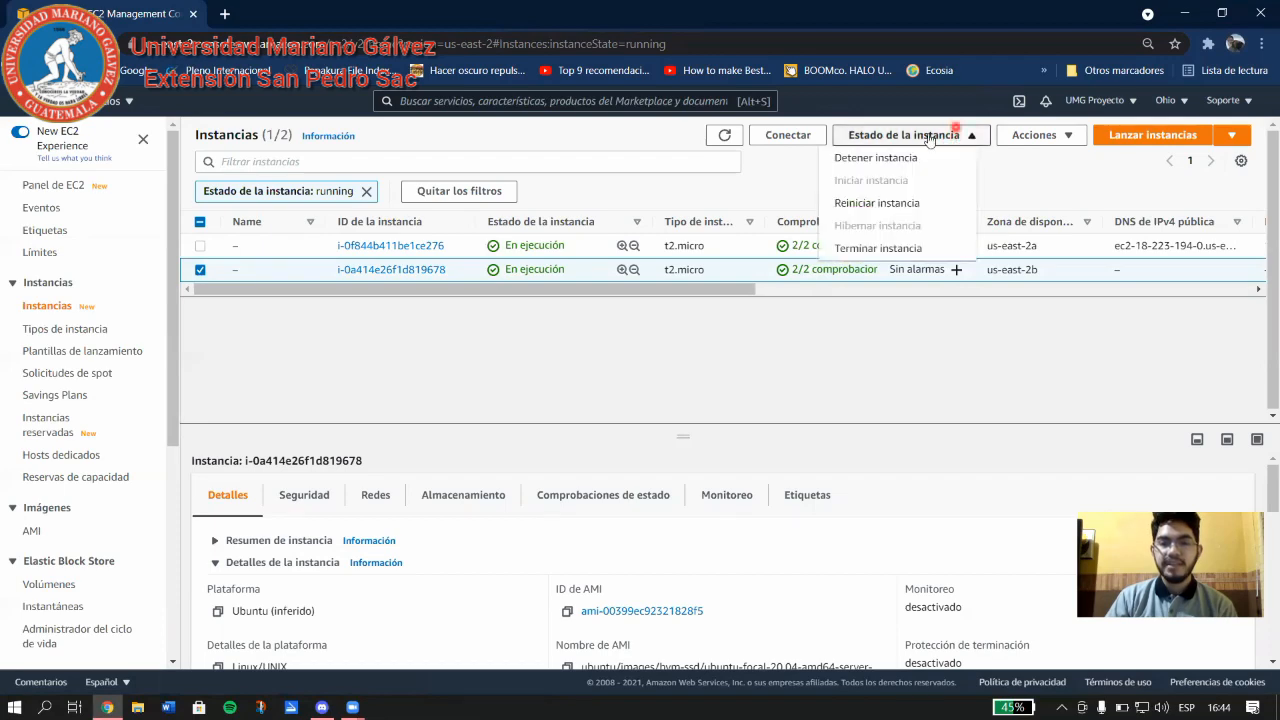
left_click(896, 249)
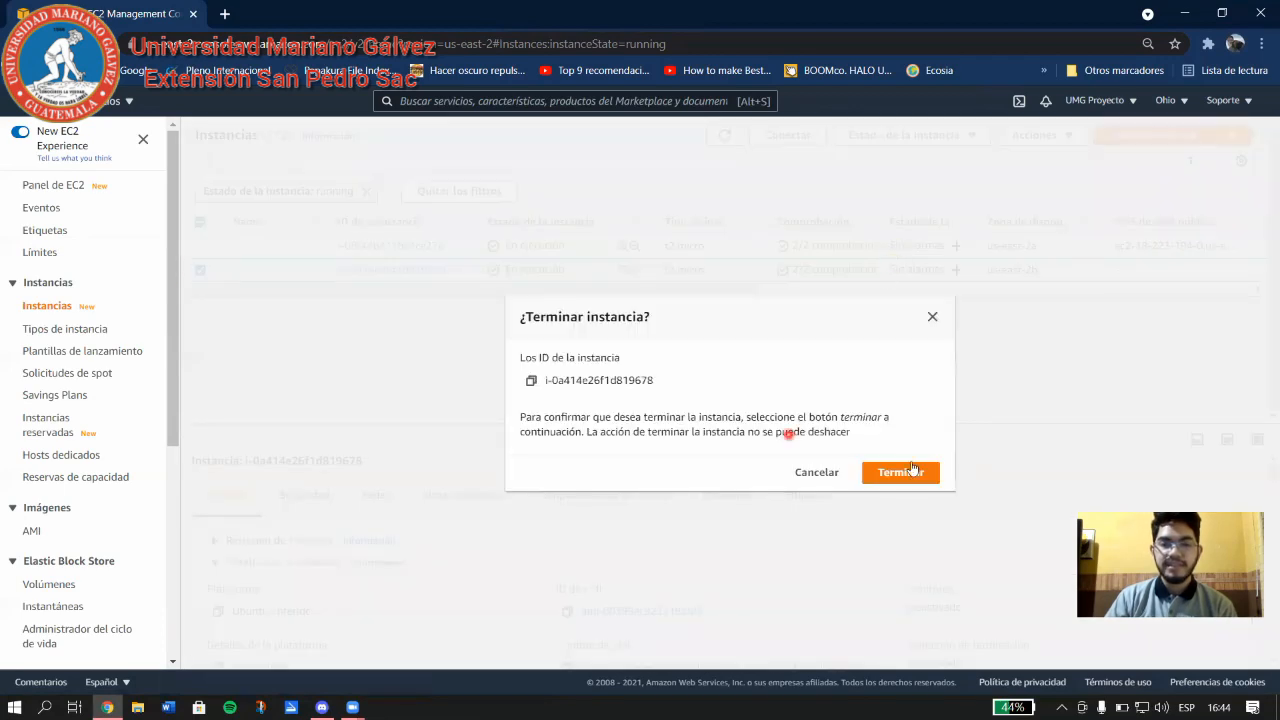
left_click(900, 472)
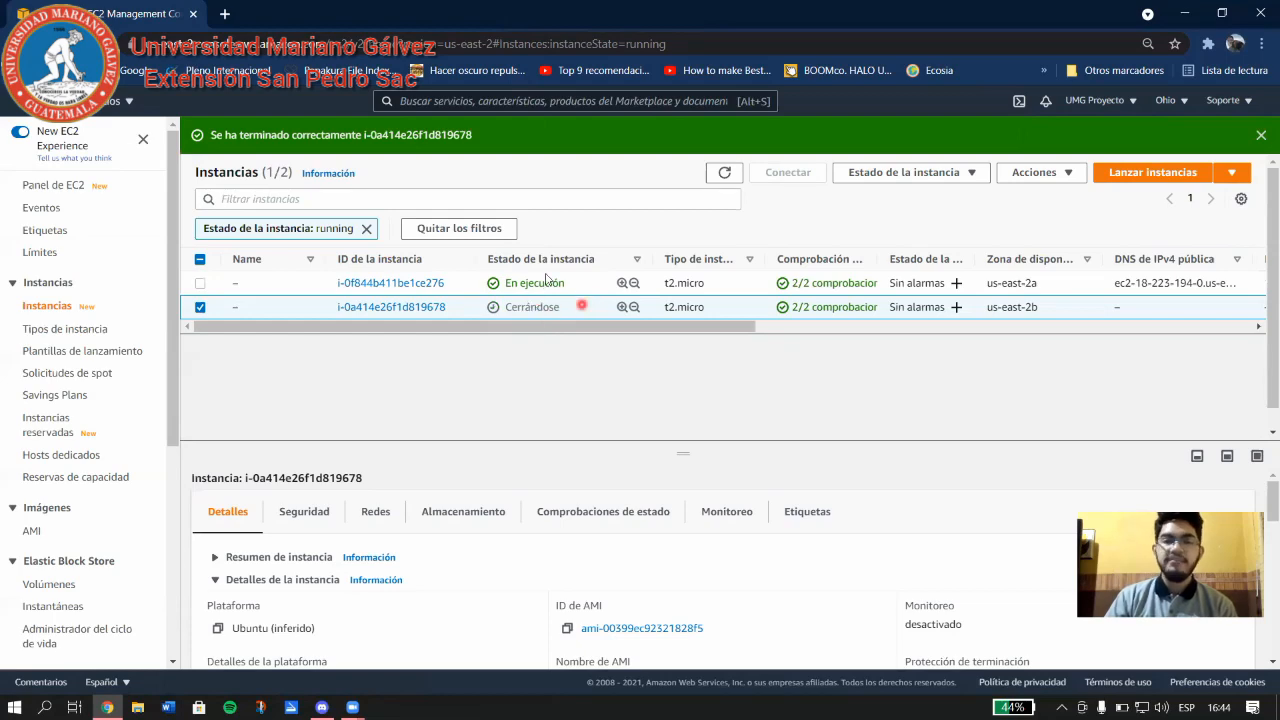
left_click_drag(769, 332, 523, 339)
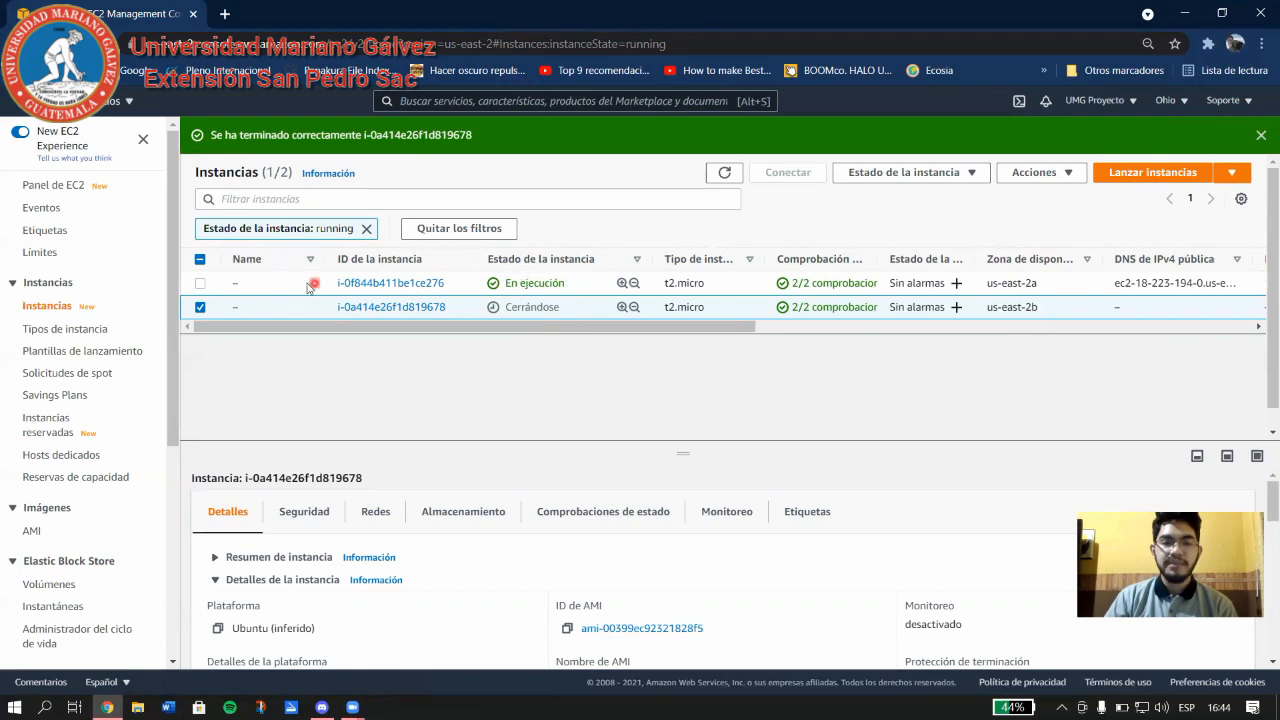
Select only i-0f844b411be1ce276 and view its Redes details with public IPv4 18.223.194.0.
left_click(201, 284)
left_click(199, 308)
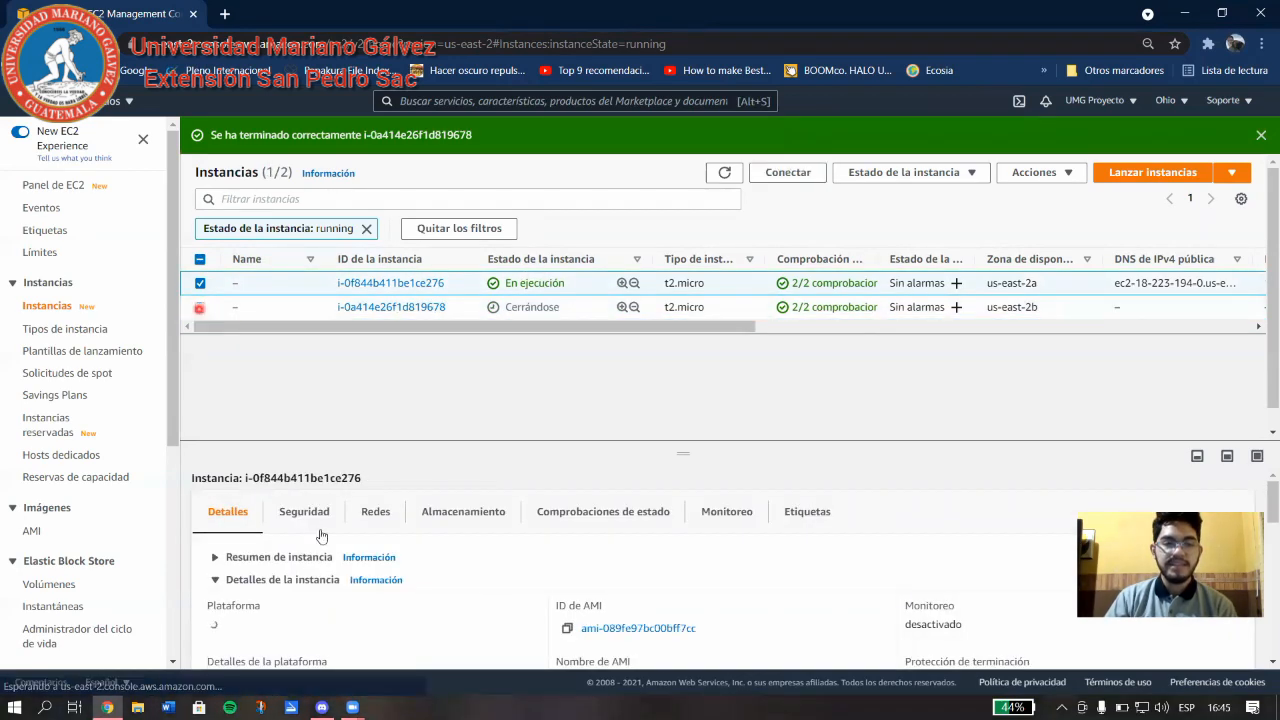
left_click(387, 519)
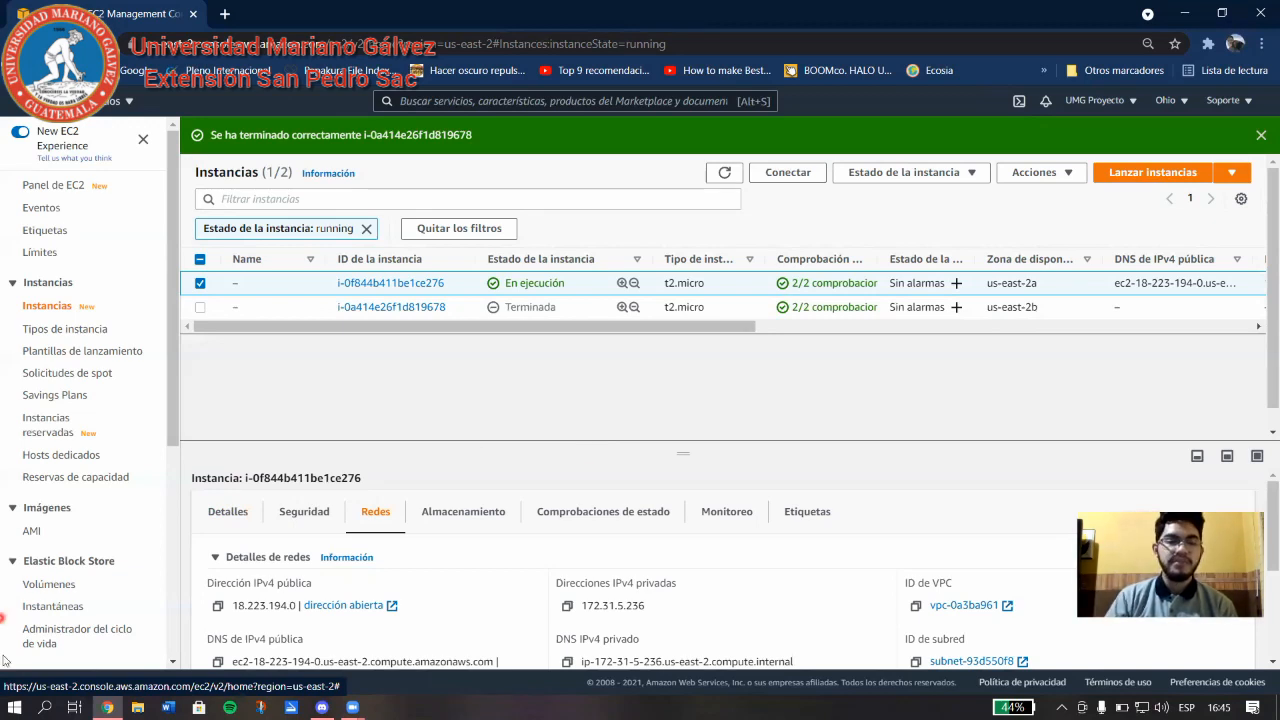
left_click(14, 707)
left_click(129, 310)
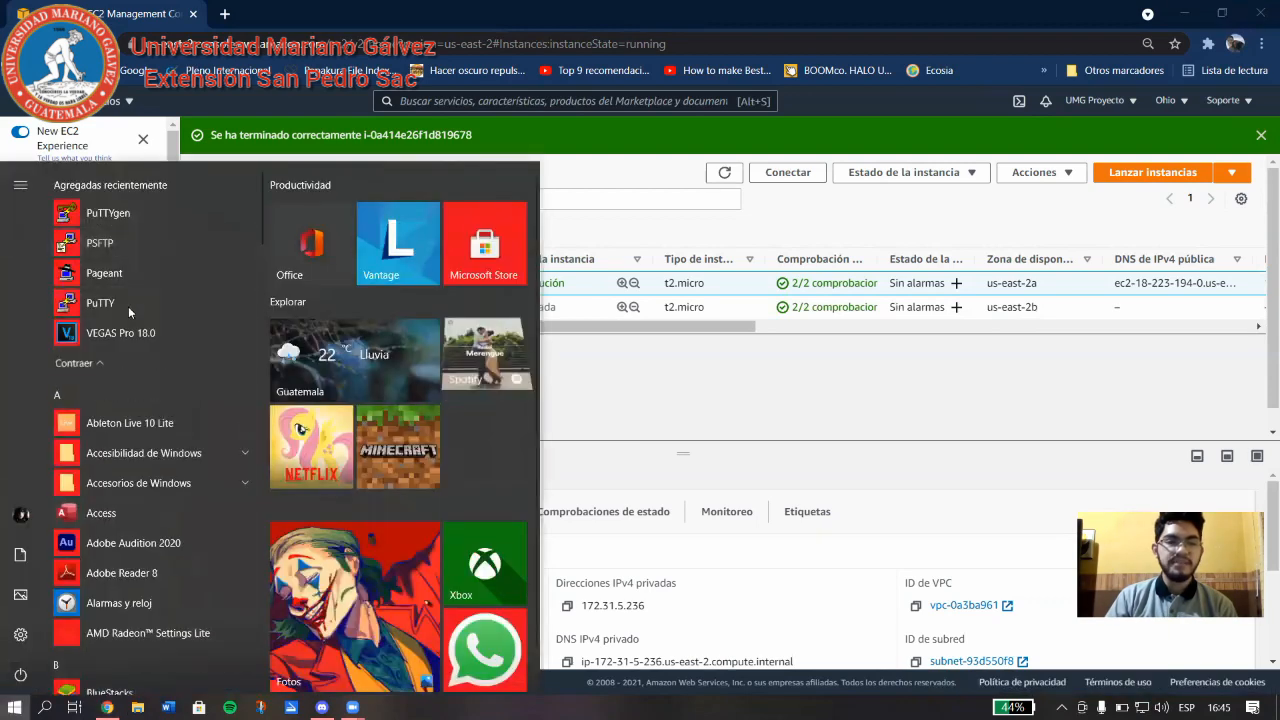
left_click(225, 13)
key("ctrl+h")
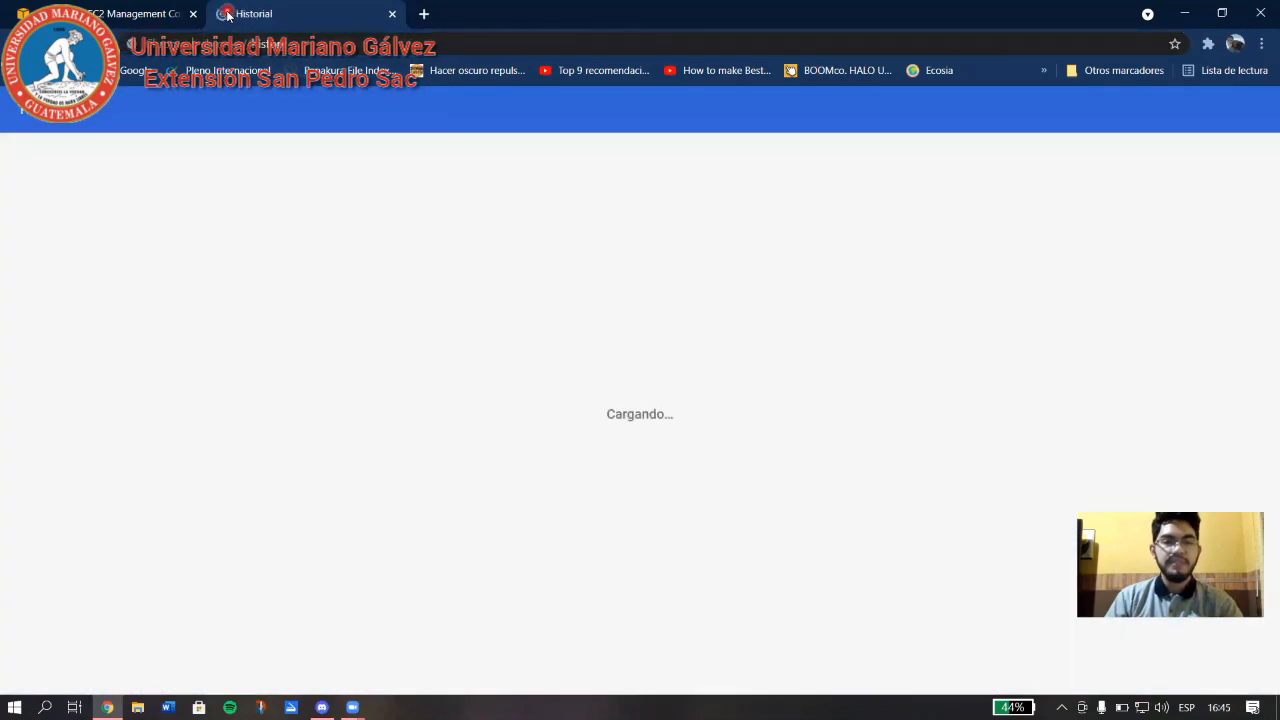
type("p")
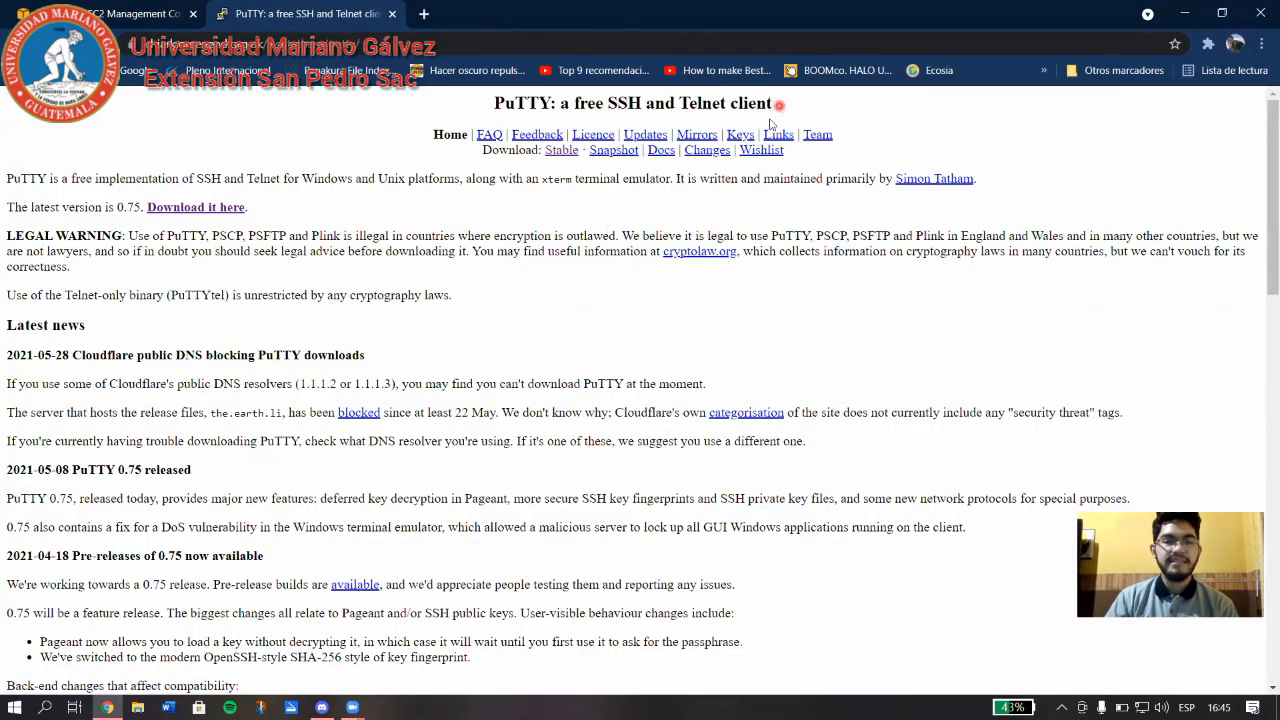
scroll(392, 372, "down", 4)
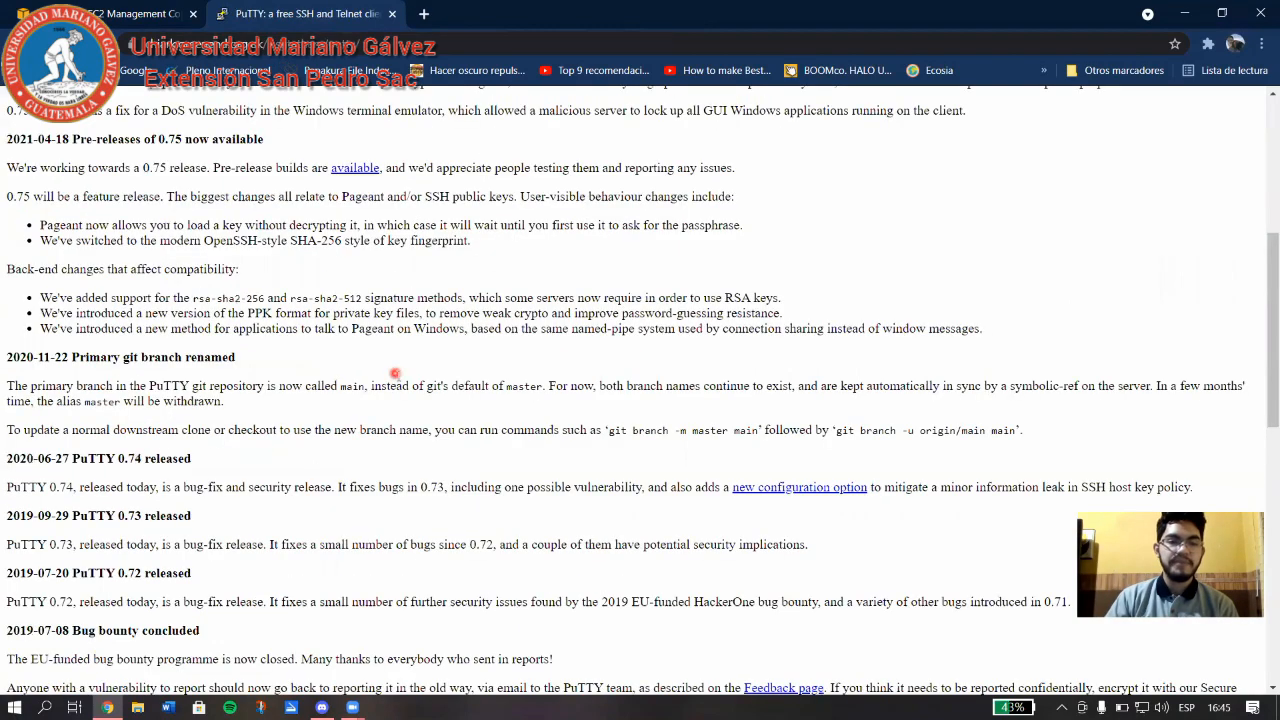
scroll(397, 377, "up", 4)
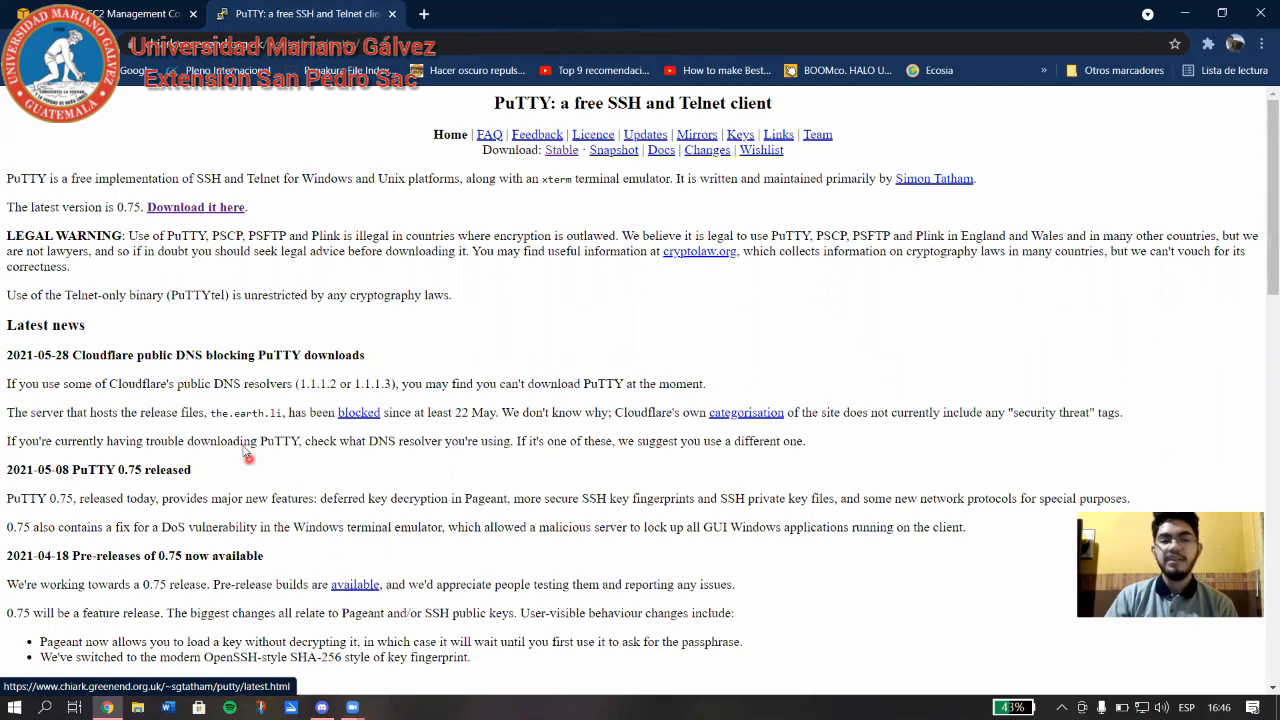
left_click(396, 15)
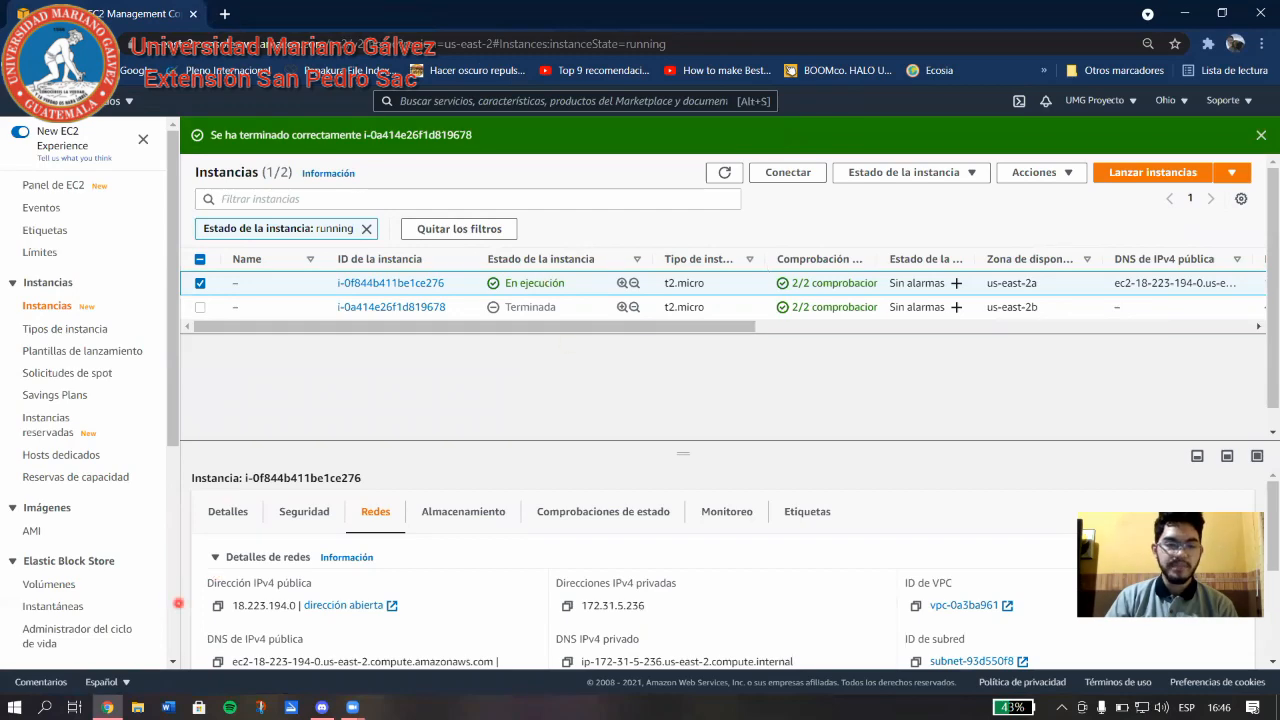
Launch PuTTYgen and load Ejemplo1.pem from Descargas using the All Files (*.*) filter.
left_click(14, 707)
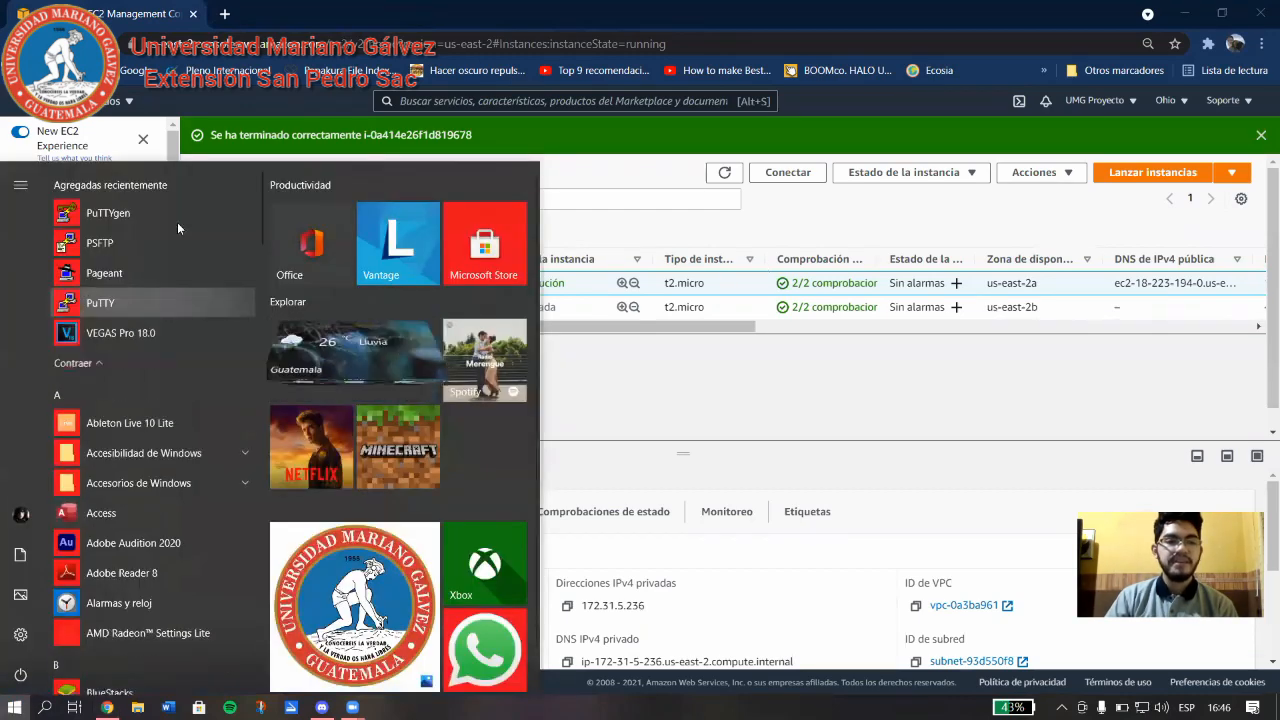
left_click(108, 213)
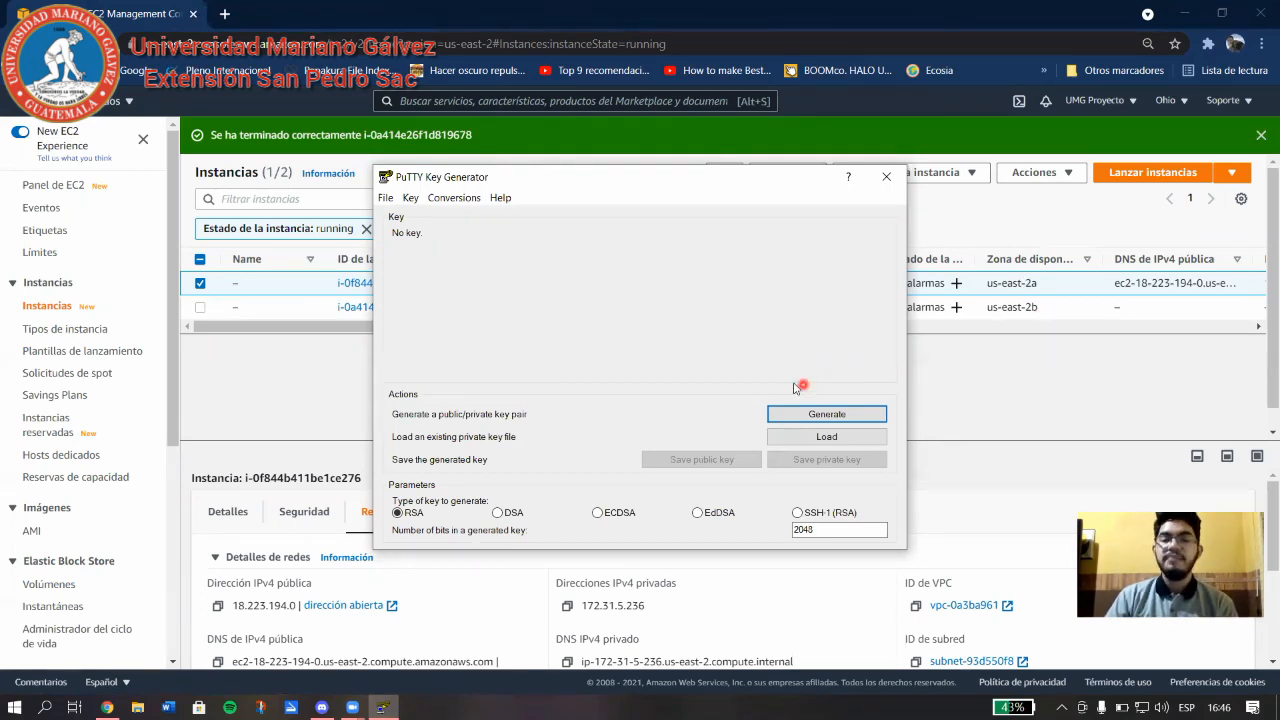
left_click(829, 440)
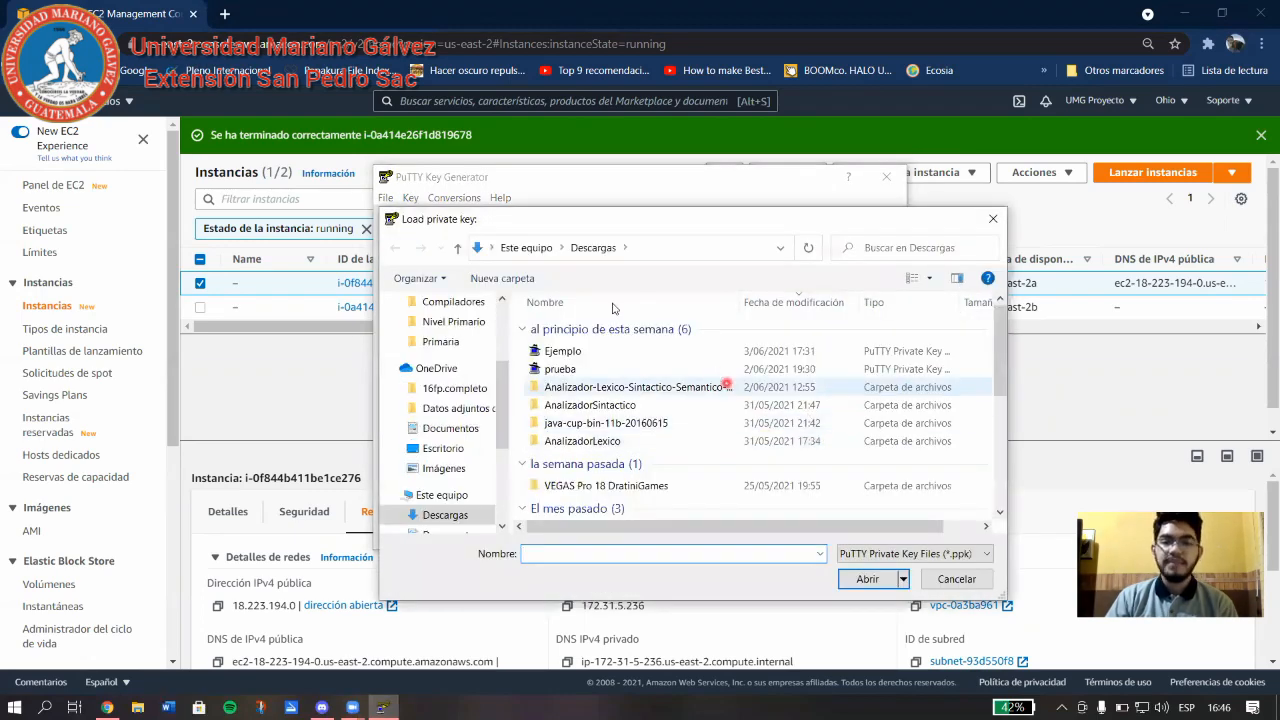
left_click(901, 558)
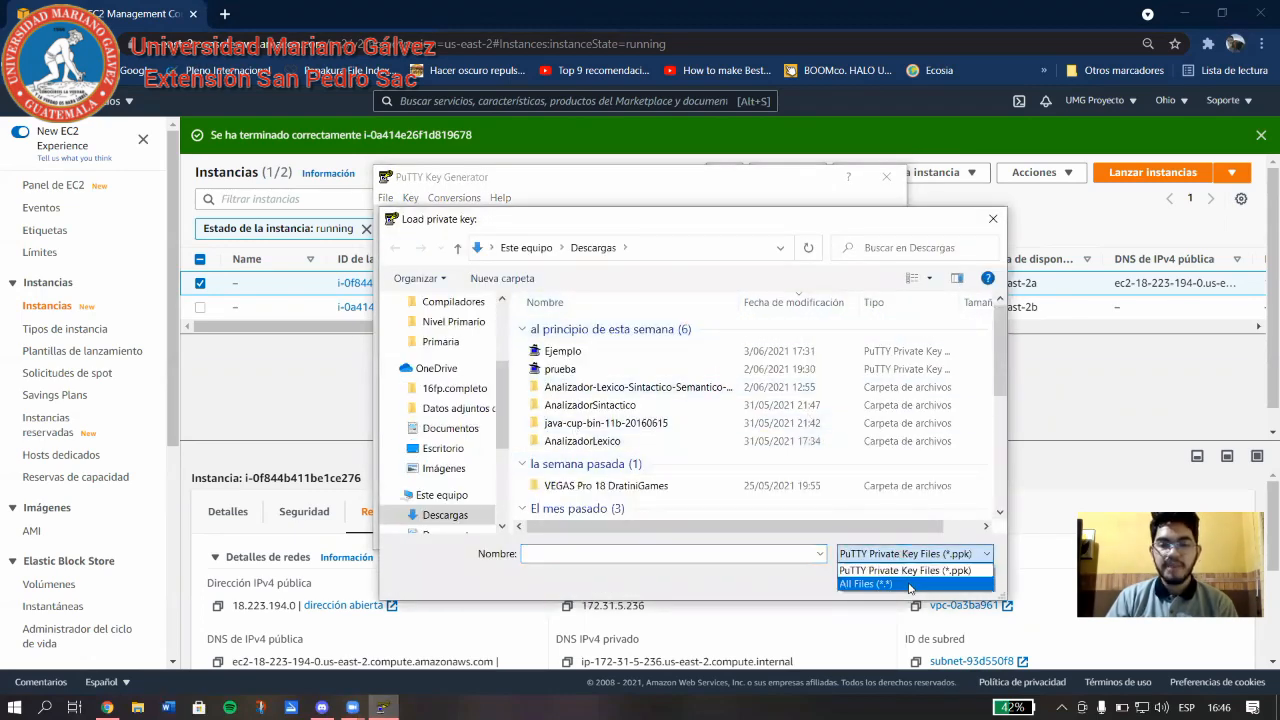
left_click(866, 583)
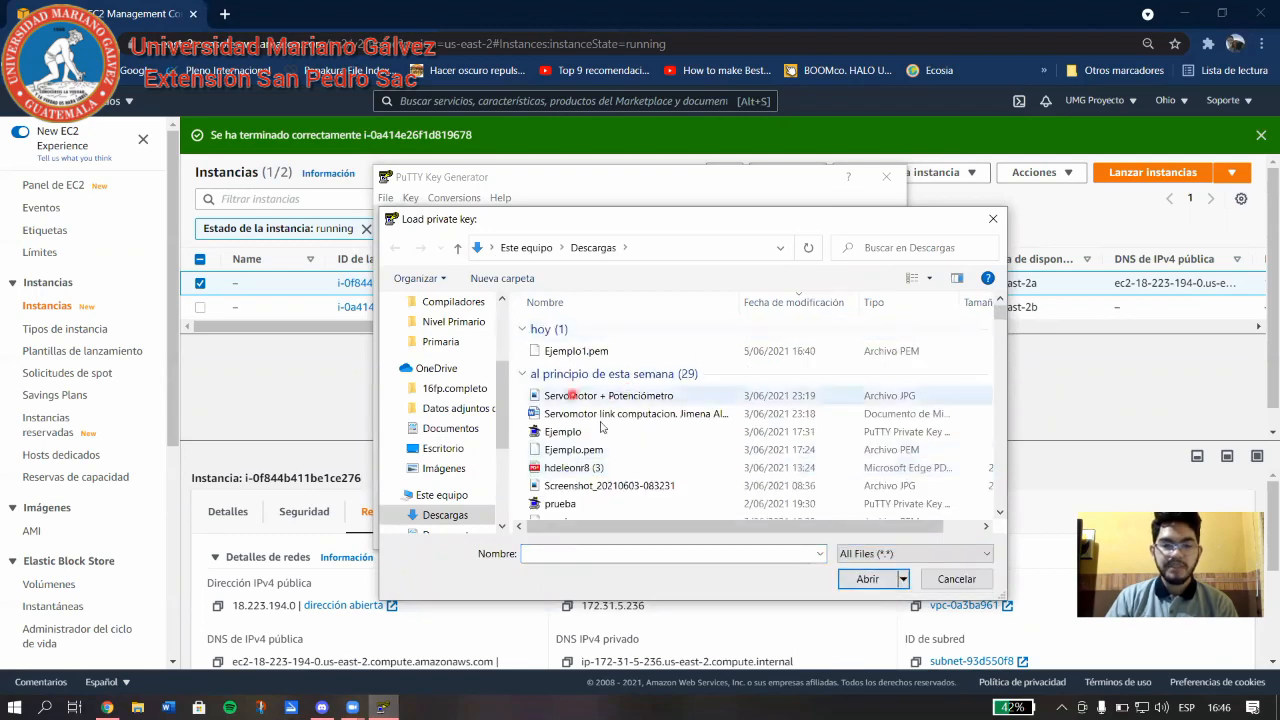
left_click(585, 351)
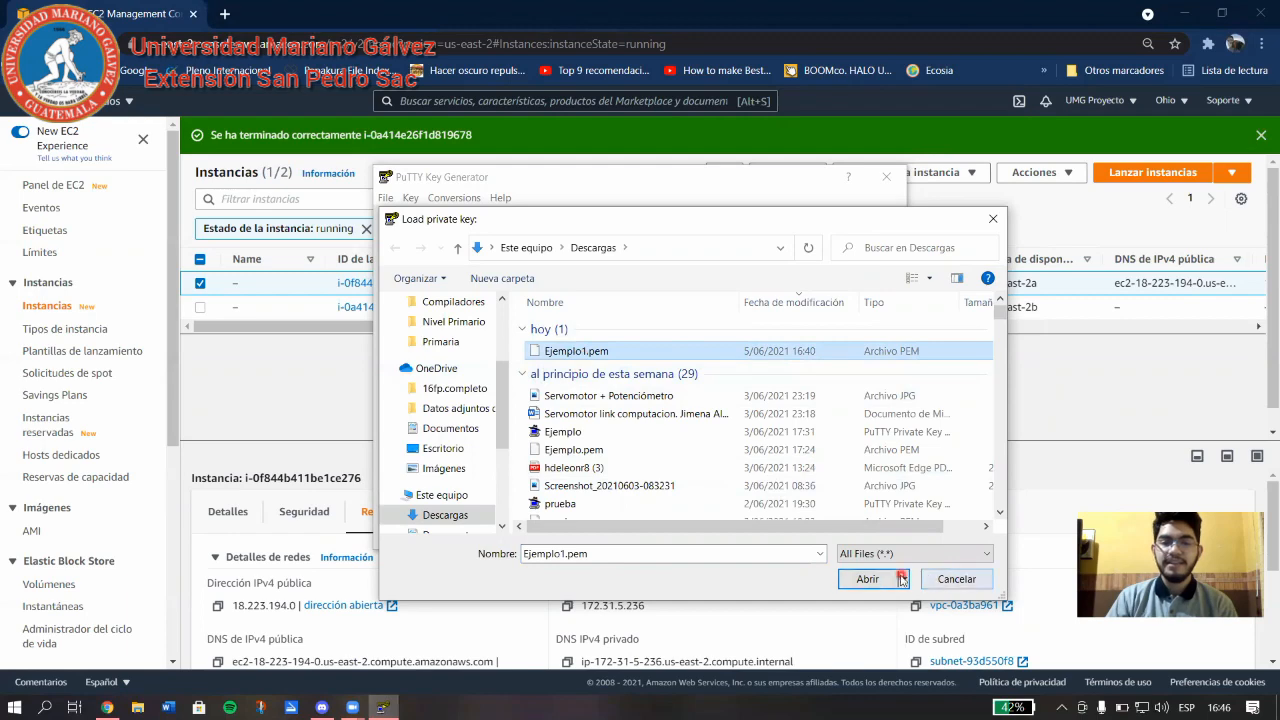
left_click(867, 580)
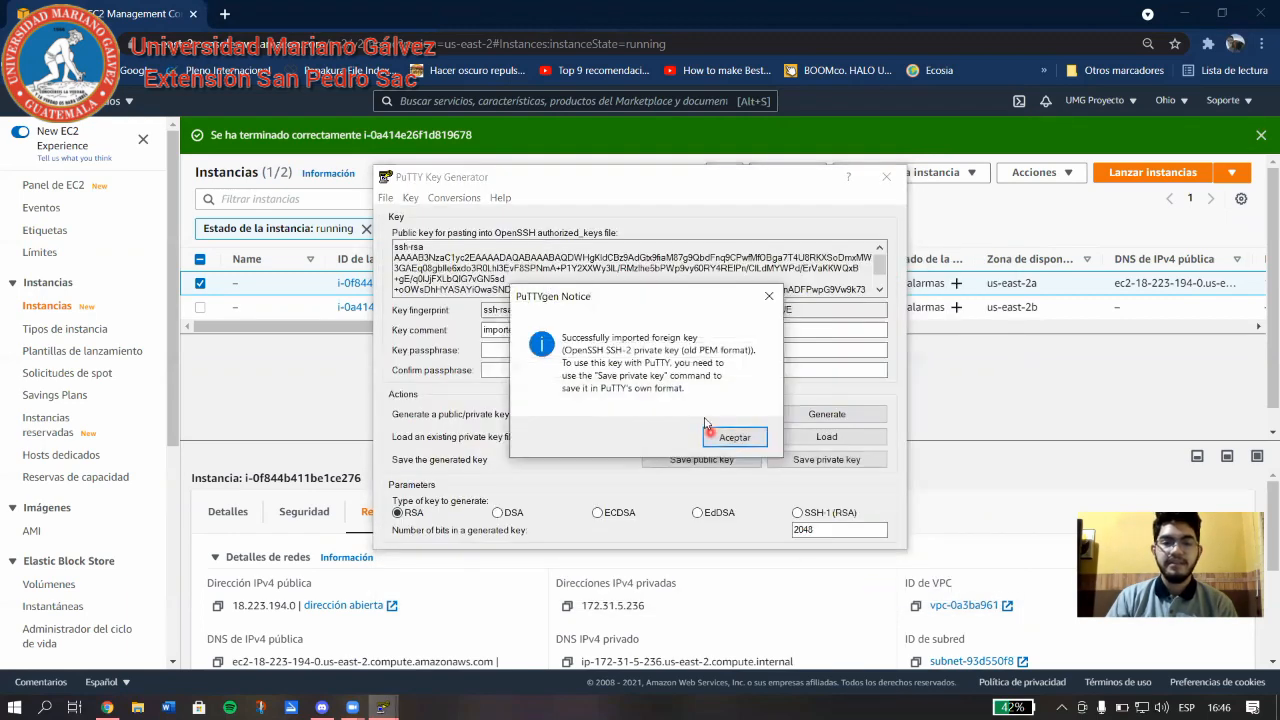
Save the imported key without a passphrase as Ejemplo1.ppk in Descargas, then close PuTTYgen.
left_click(730, 437)
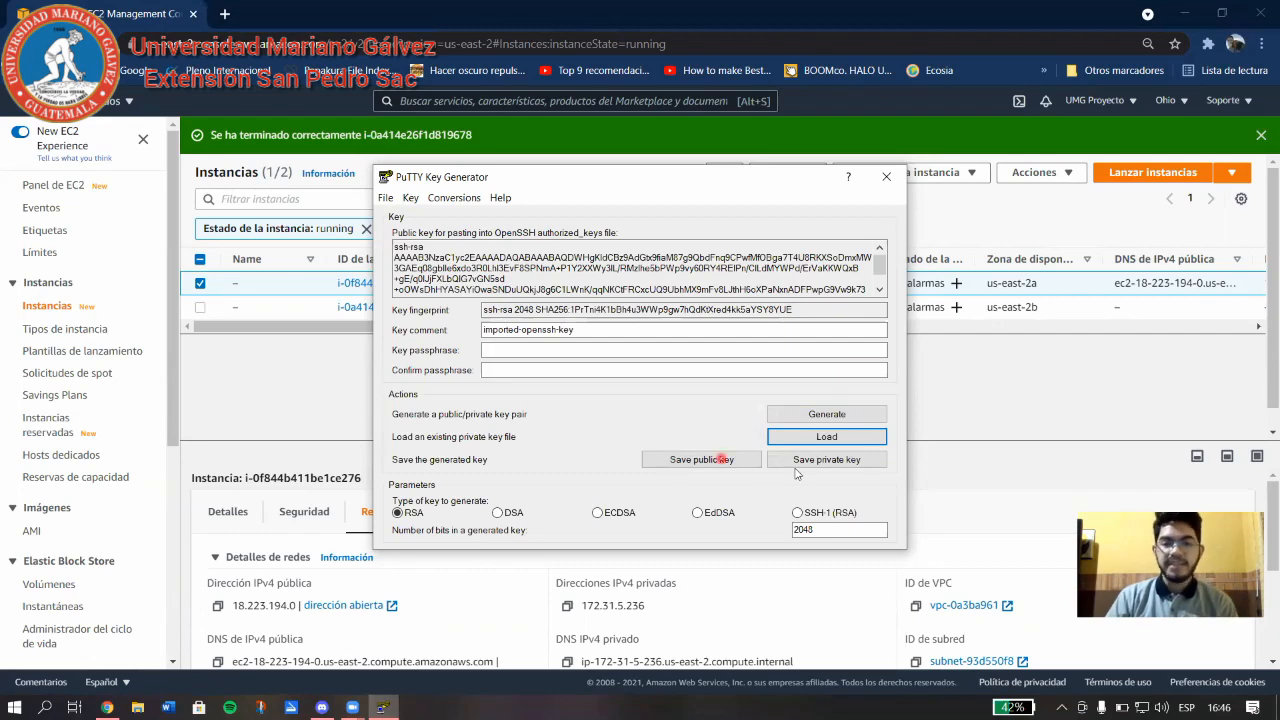
left_click(858, 460)
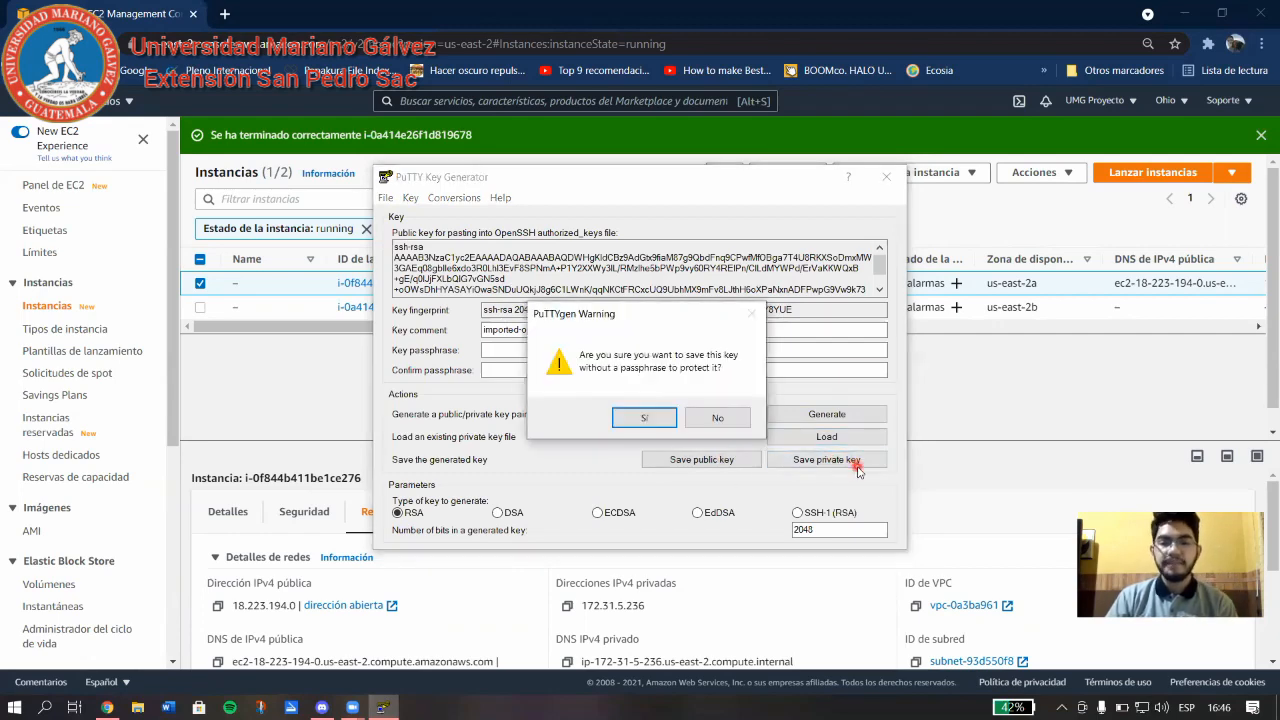
left_click(637, 417)
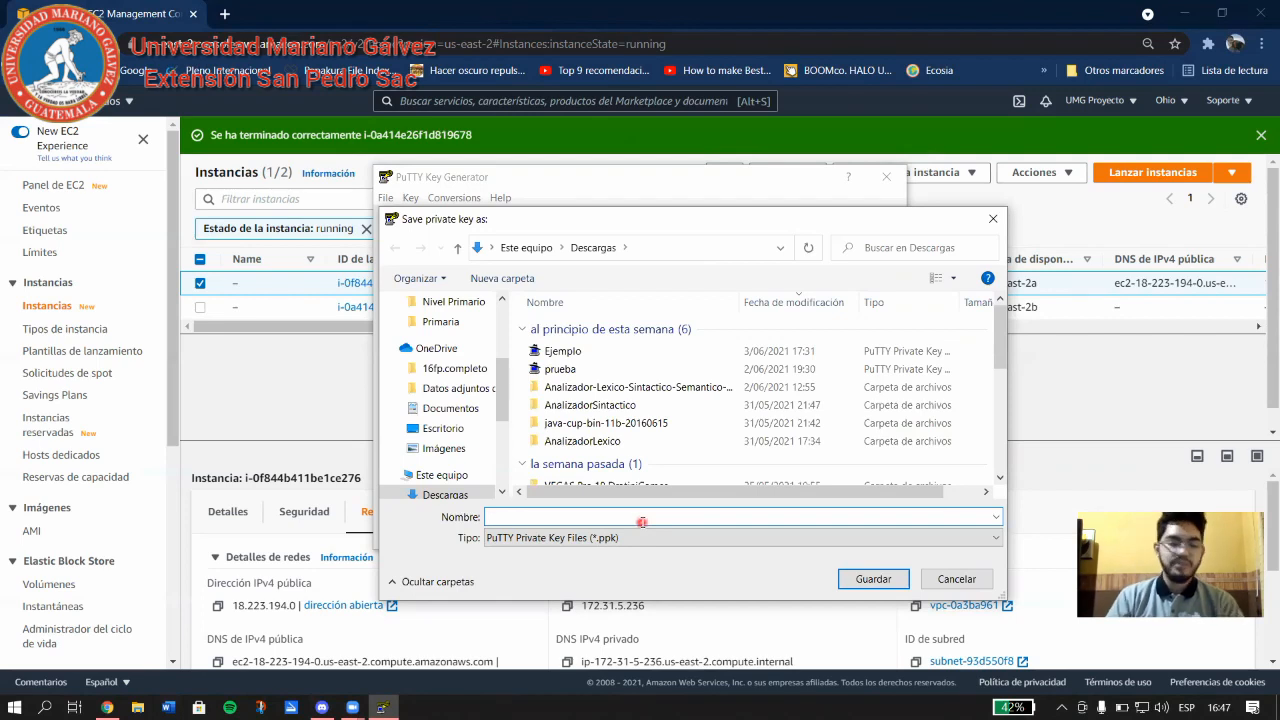
type("Ejempl")
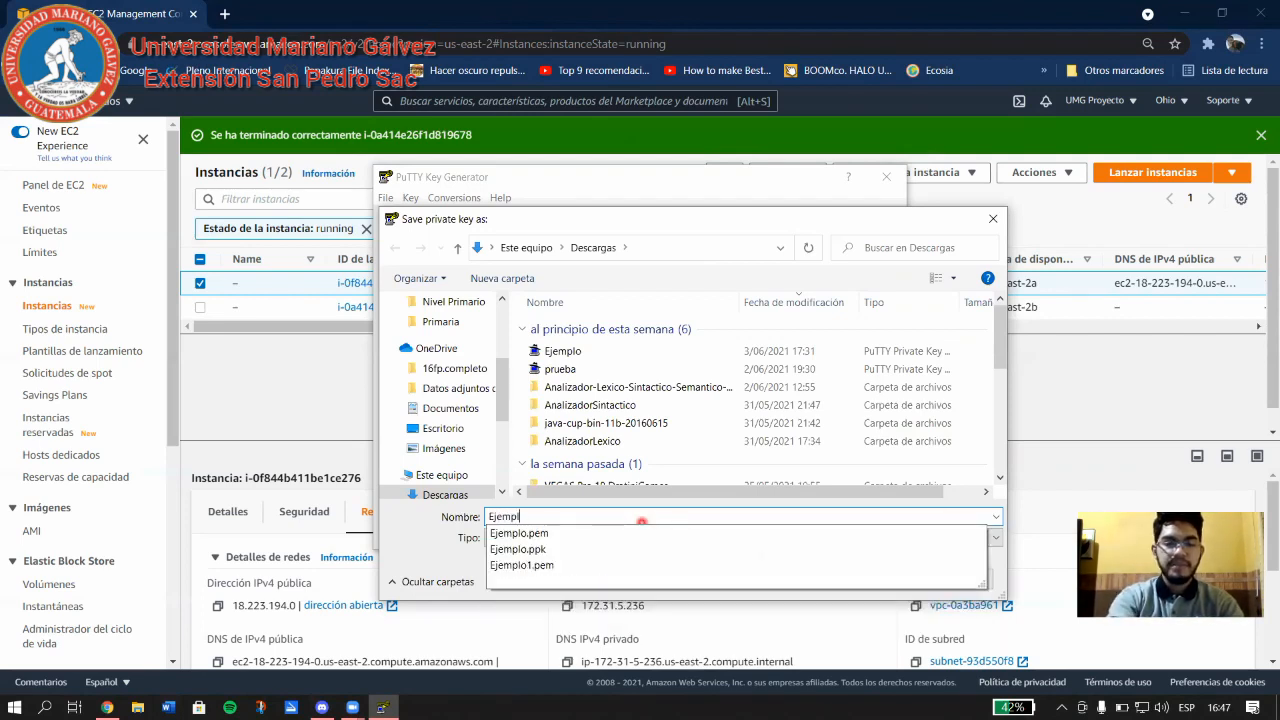
type("o1")
left_click(550, 599)
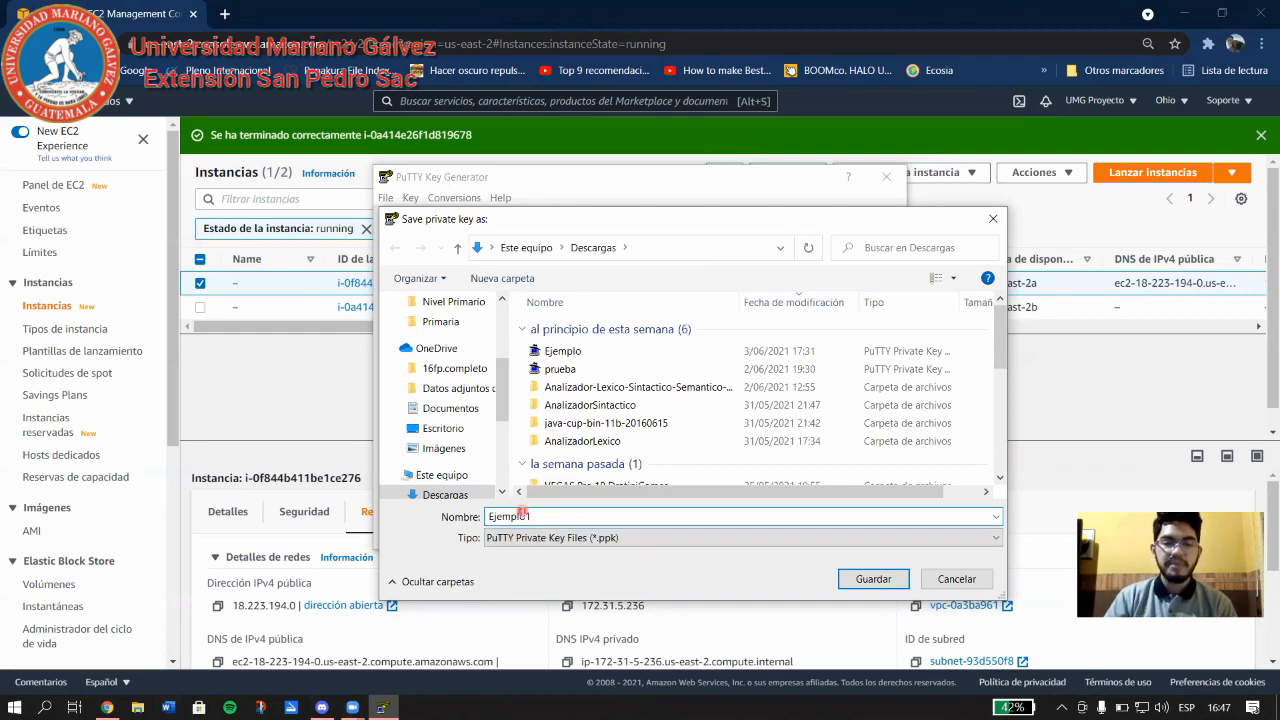
left_click(872, 579)
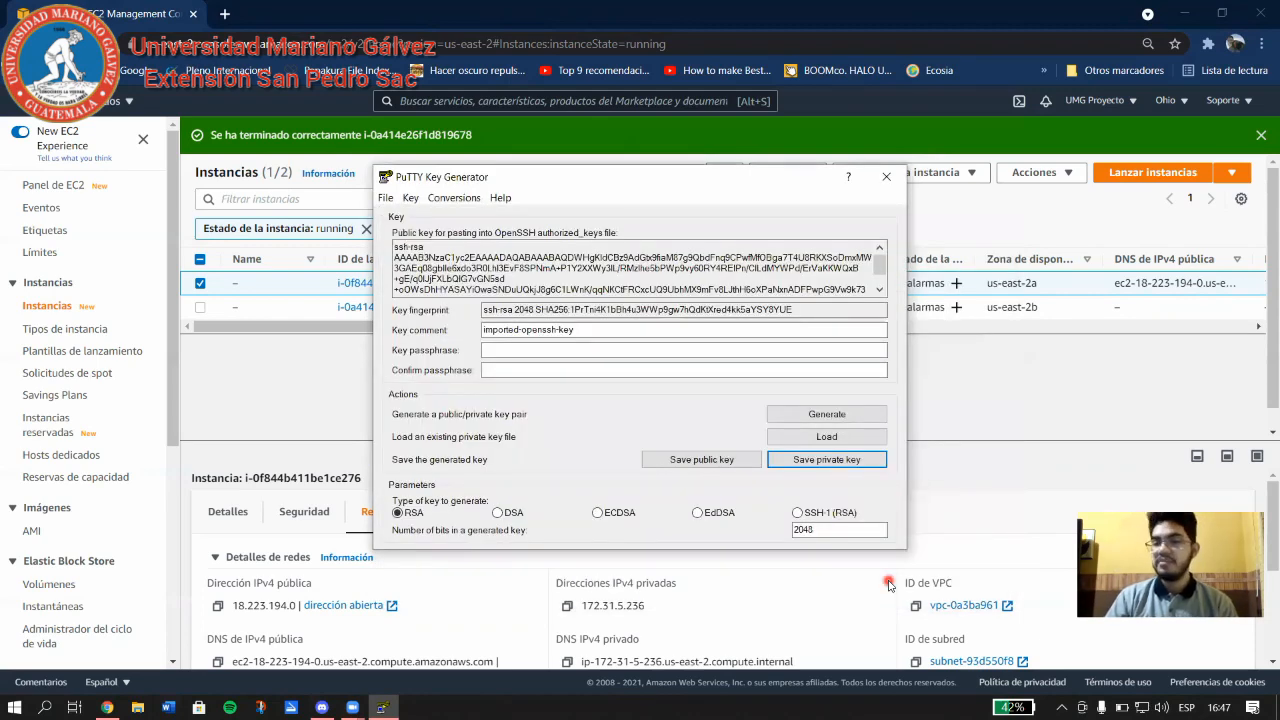
left_click(886, 177)
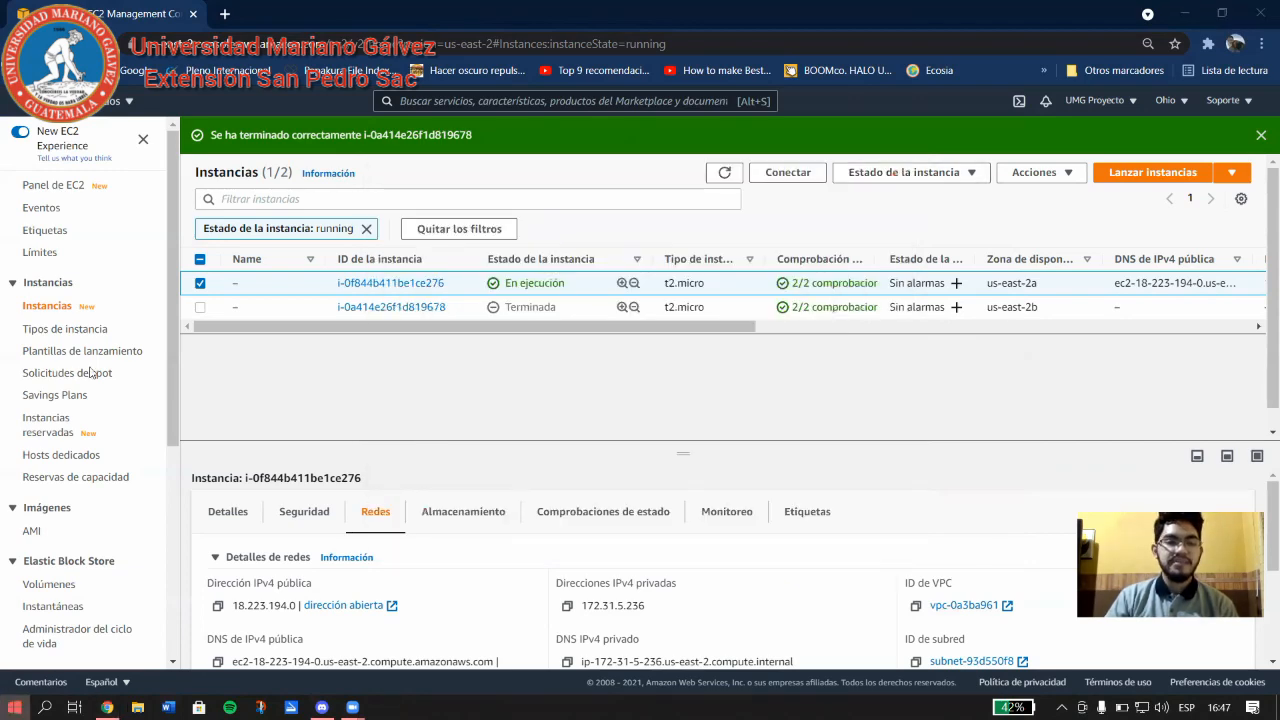
Launch PuTTY from the Start menu's recently added apps.
key("super")
left_click(101, 307)
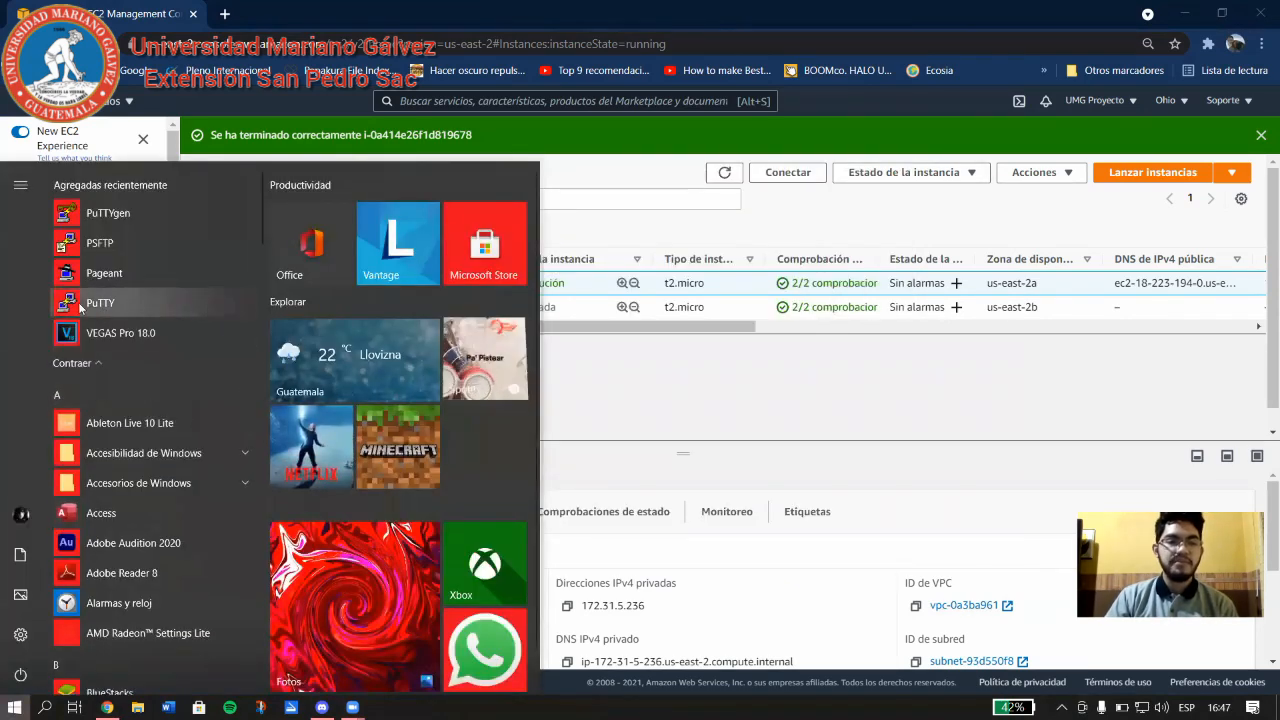
left_click(115, 303)
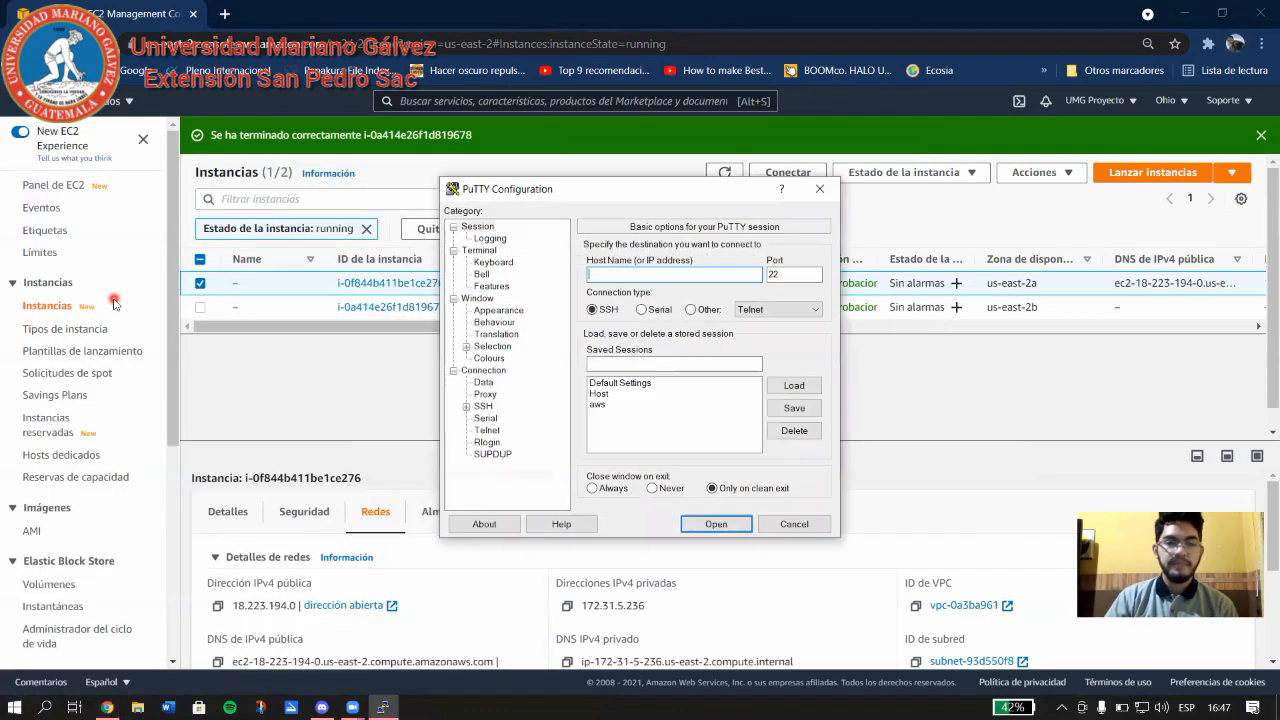
left_click(654, 191)
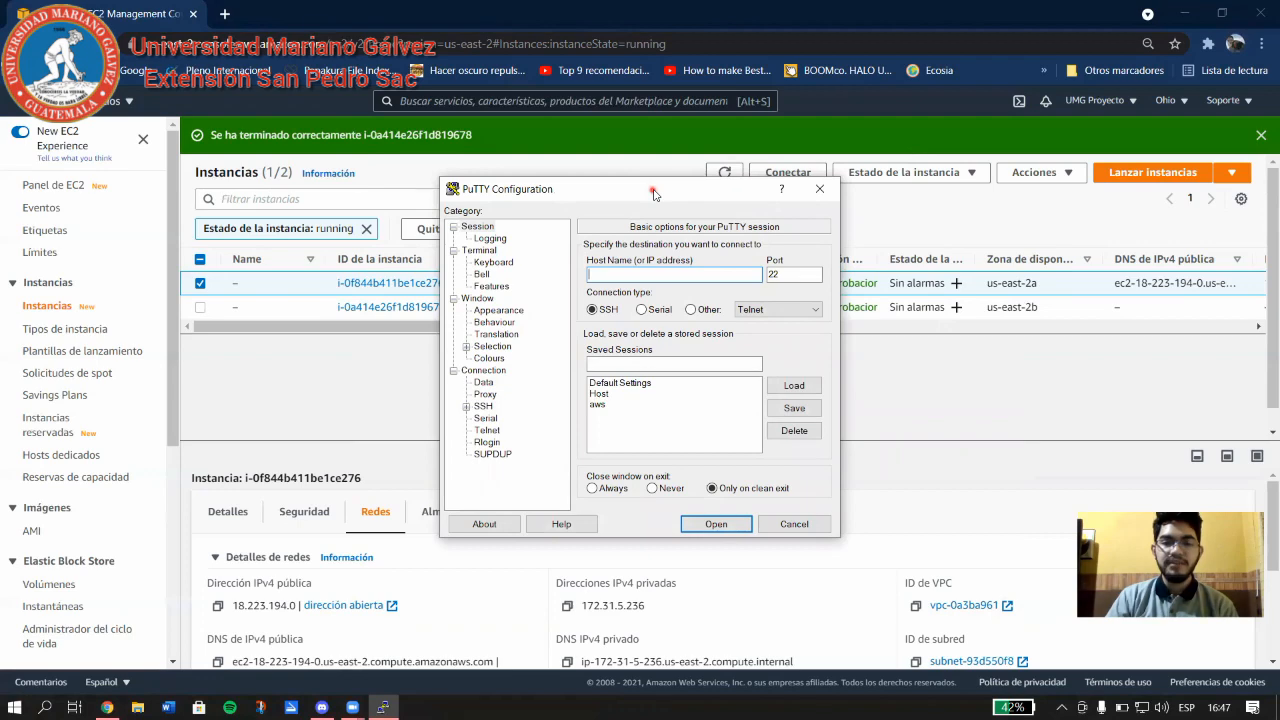
left_click_drag(655, 195, 743, 225)
Enter the instance's public IPv4 18.223.194.0 as PuTTY's host name, keeping SSH on port 22.
left_click(107, 707)
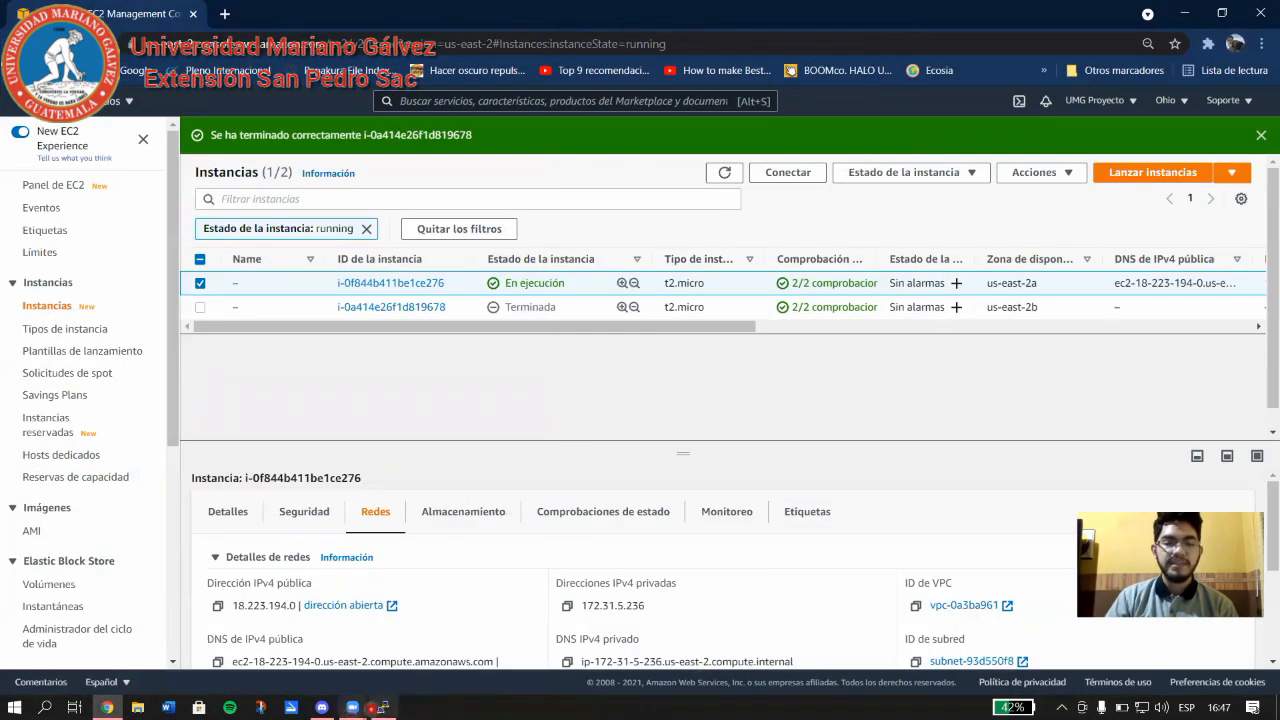
left_click(383, 707)
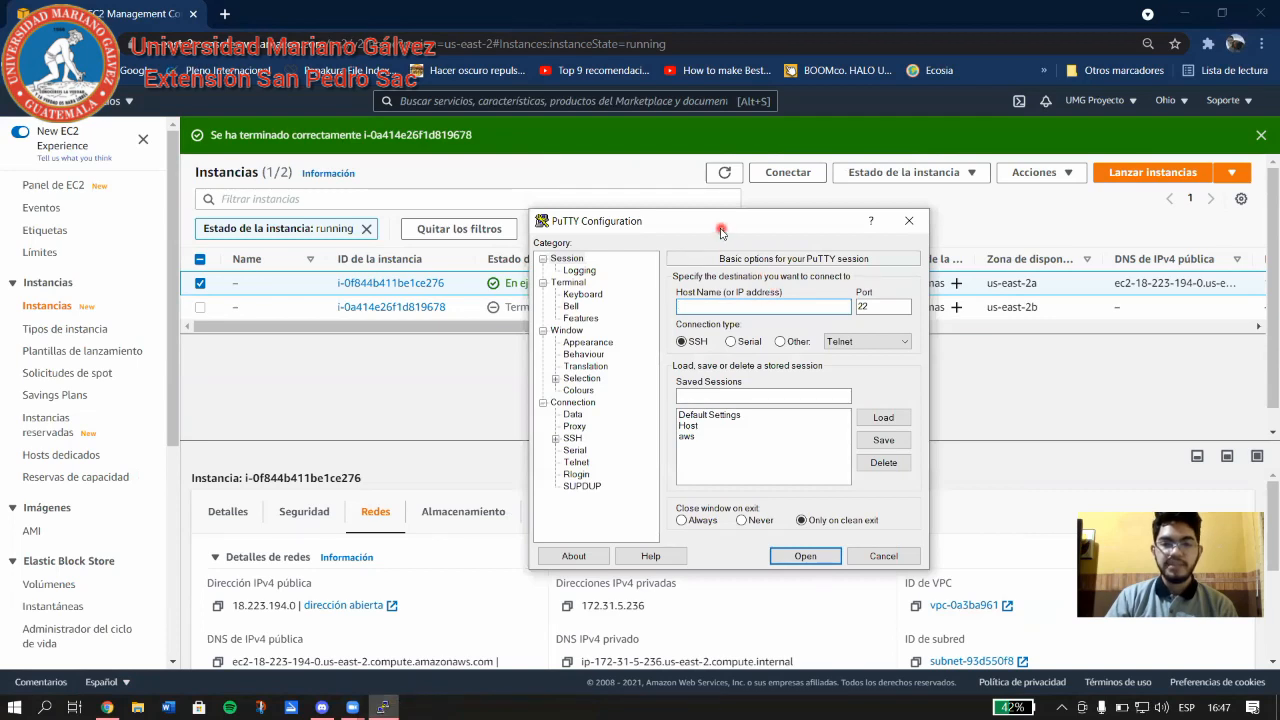
left_click_drag(717, 226, 669, 216)
left_click(660, 297)
left_click(700, 298)
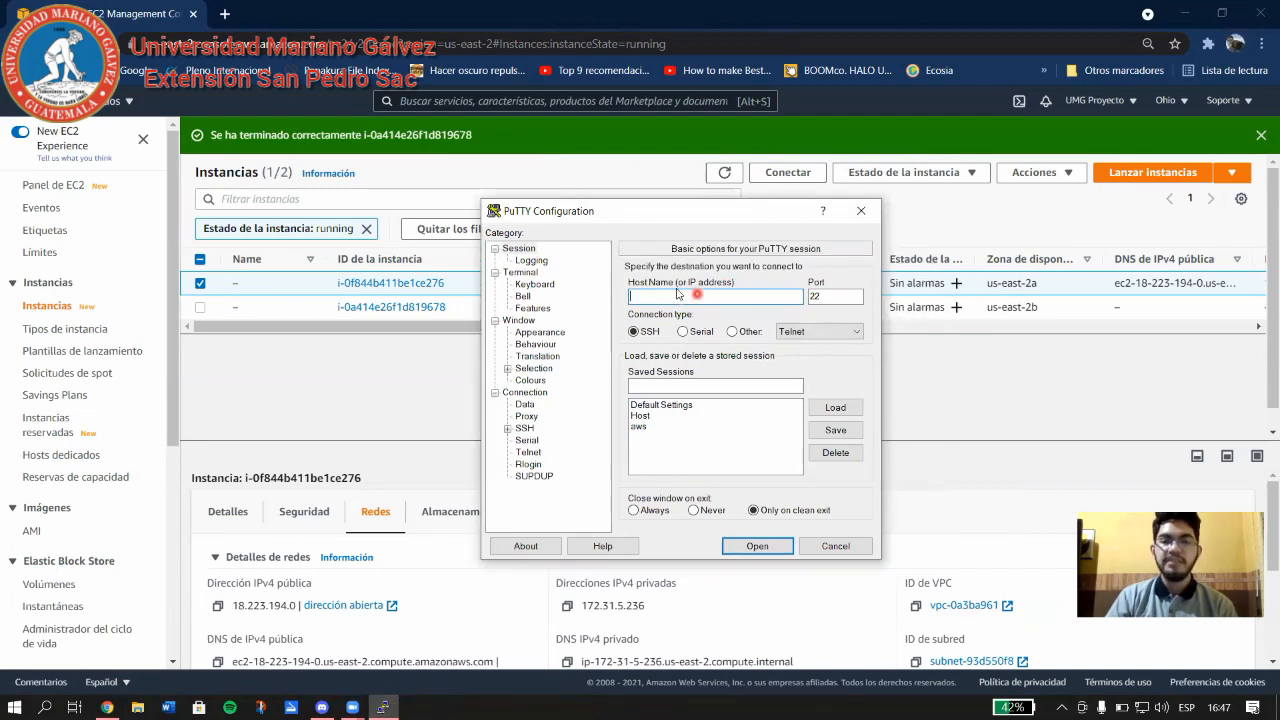
left_click(713, 293)
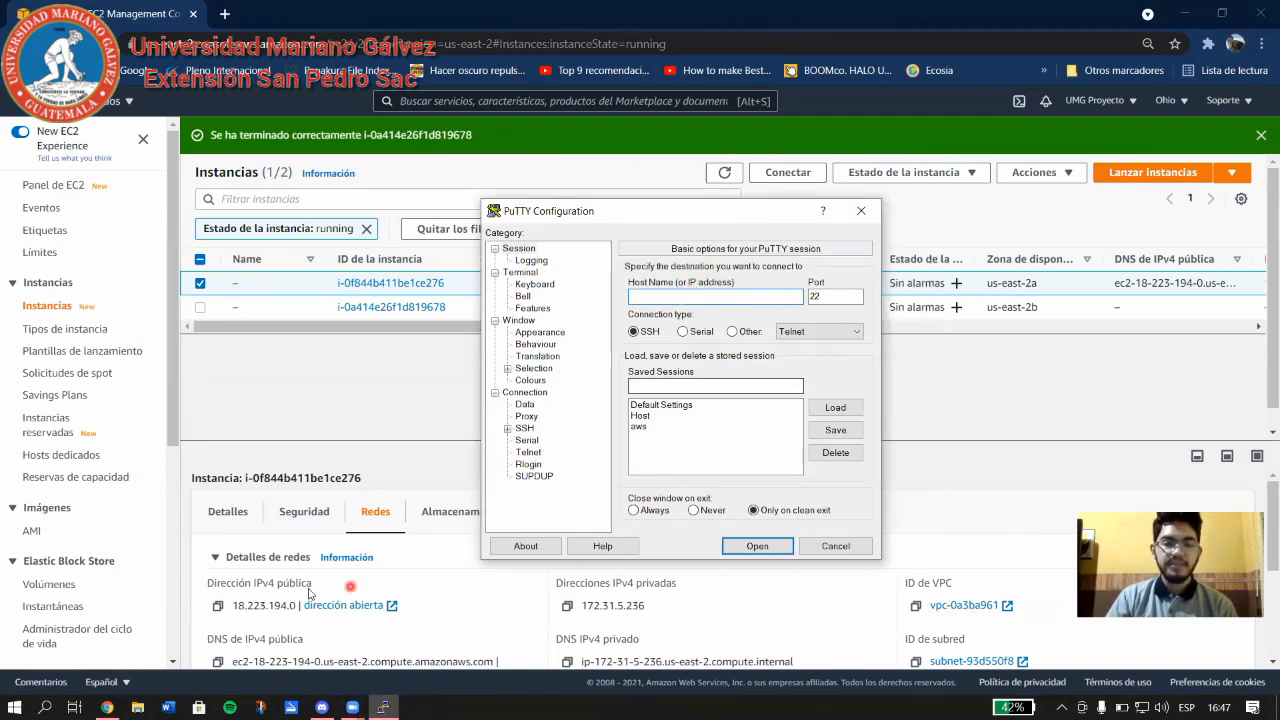
left_click(215, 608)
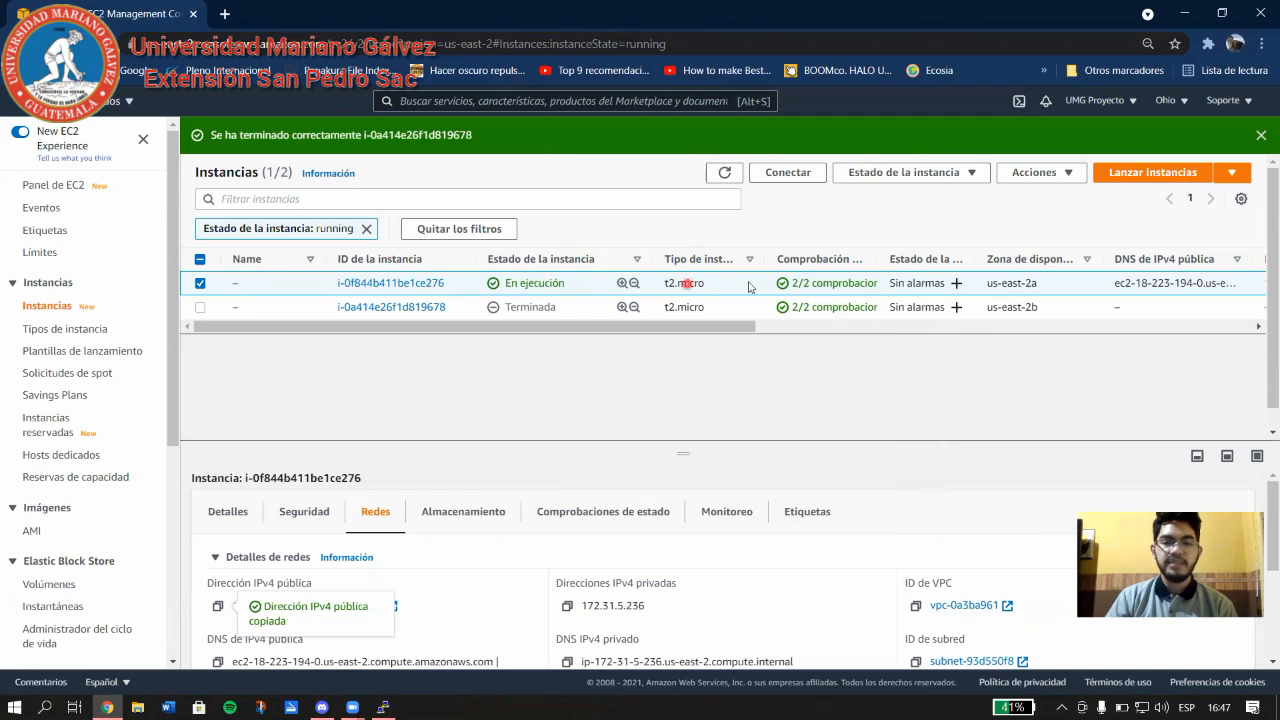
left_click(383, 707)
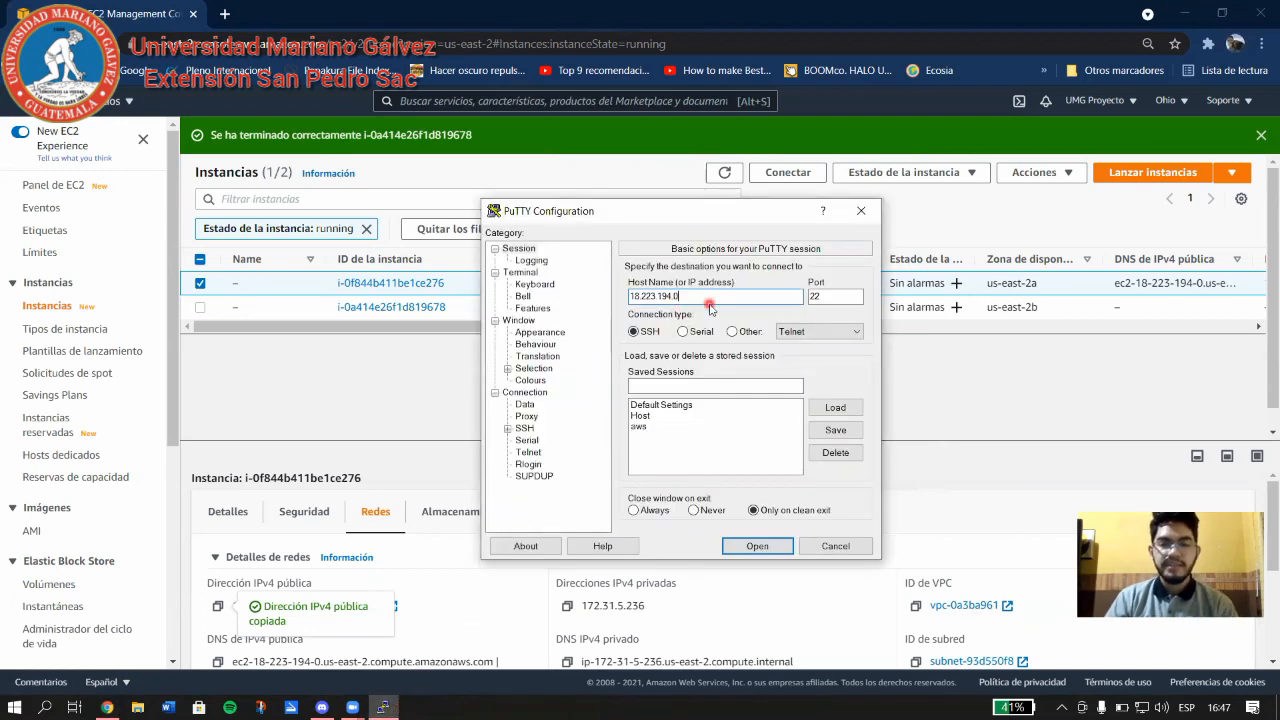
left_click(823, 300)
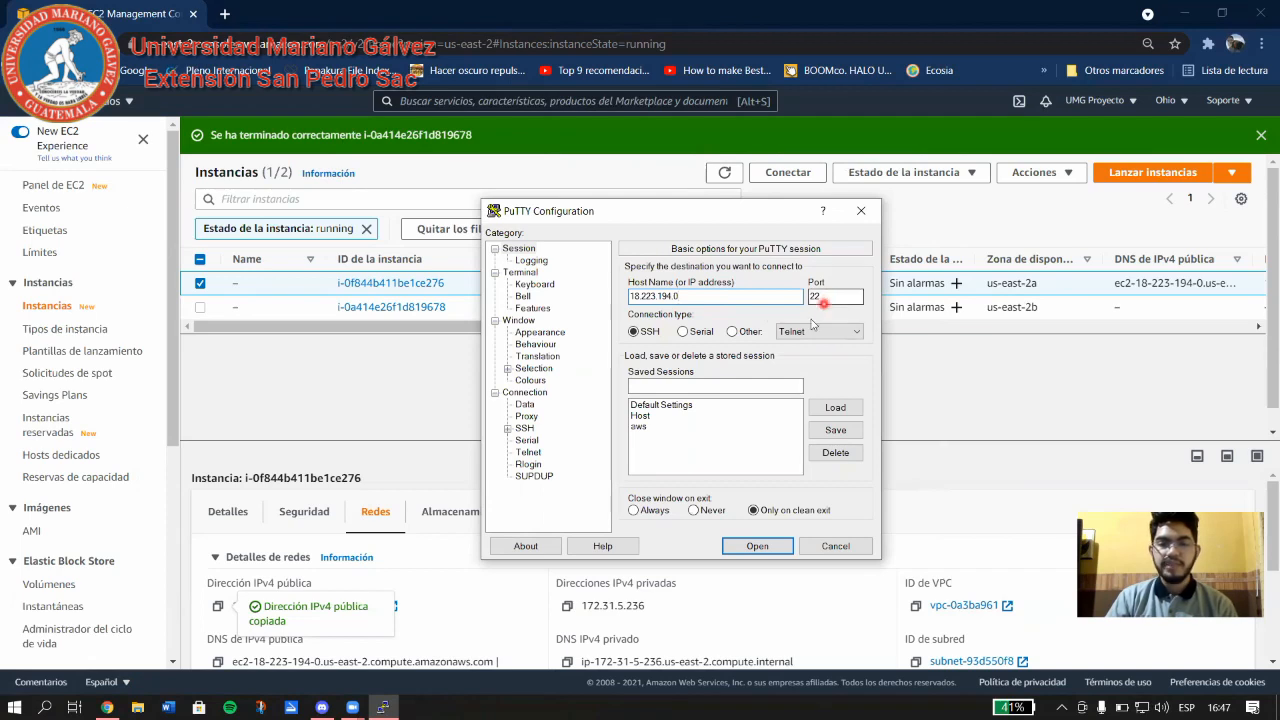
left_click(657, 383)
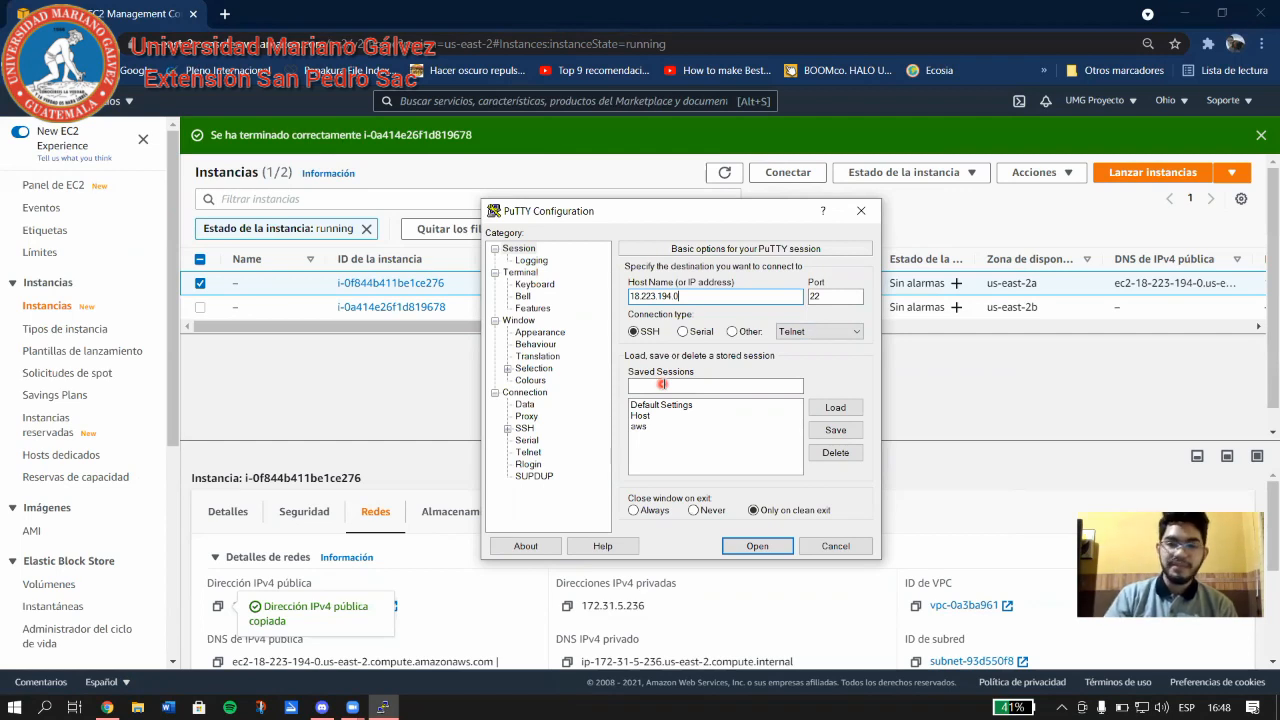
left_click(661, 384)
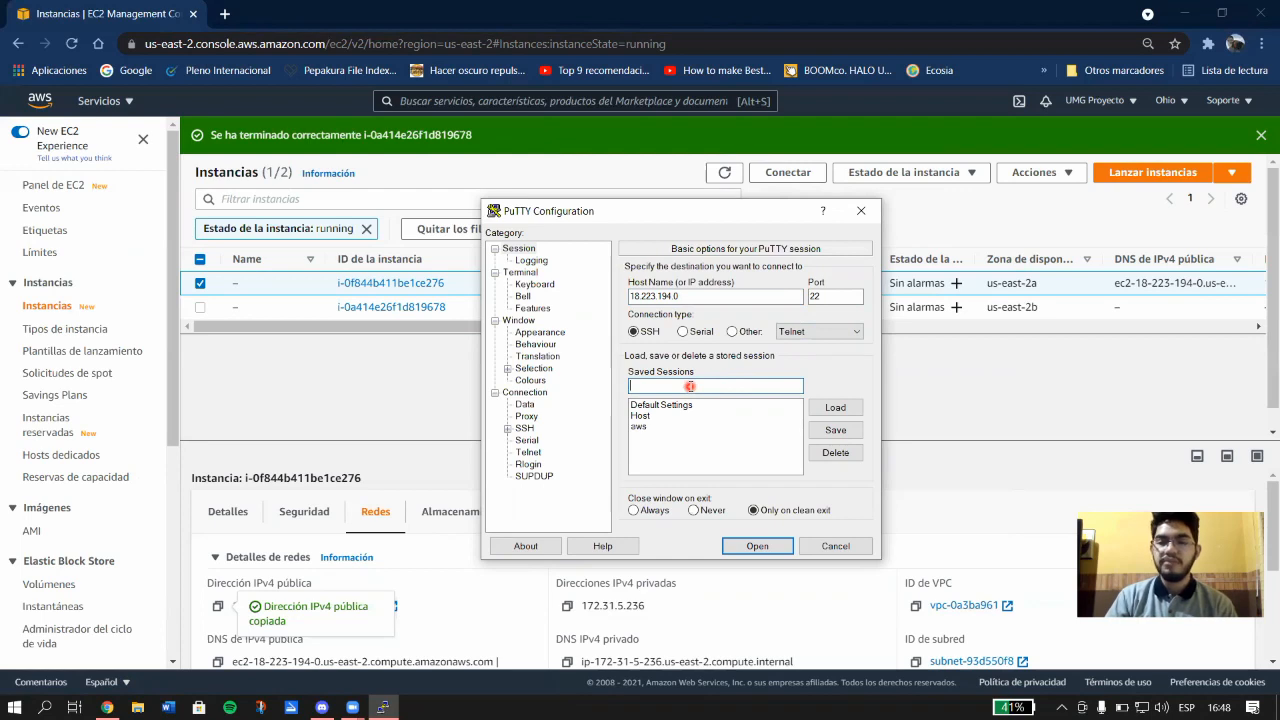
Save the current PuTTY settings as the saved session 'aws'.
left_click(638, 427)
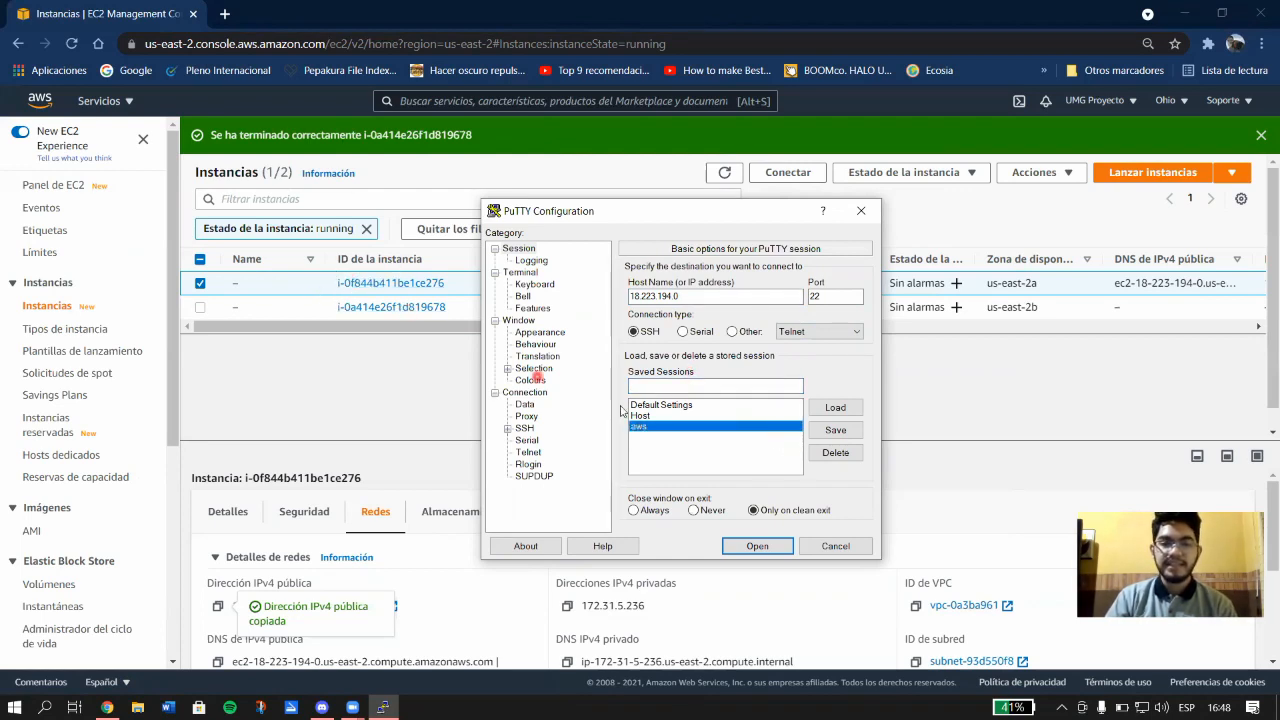
left_click(830, 433)
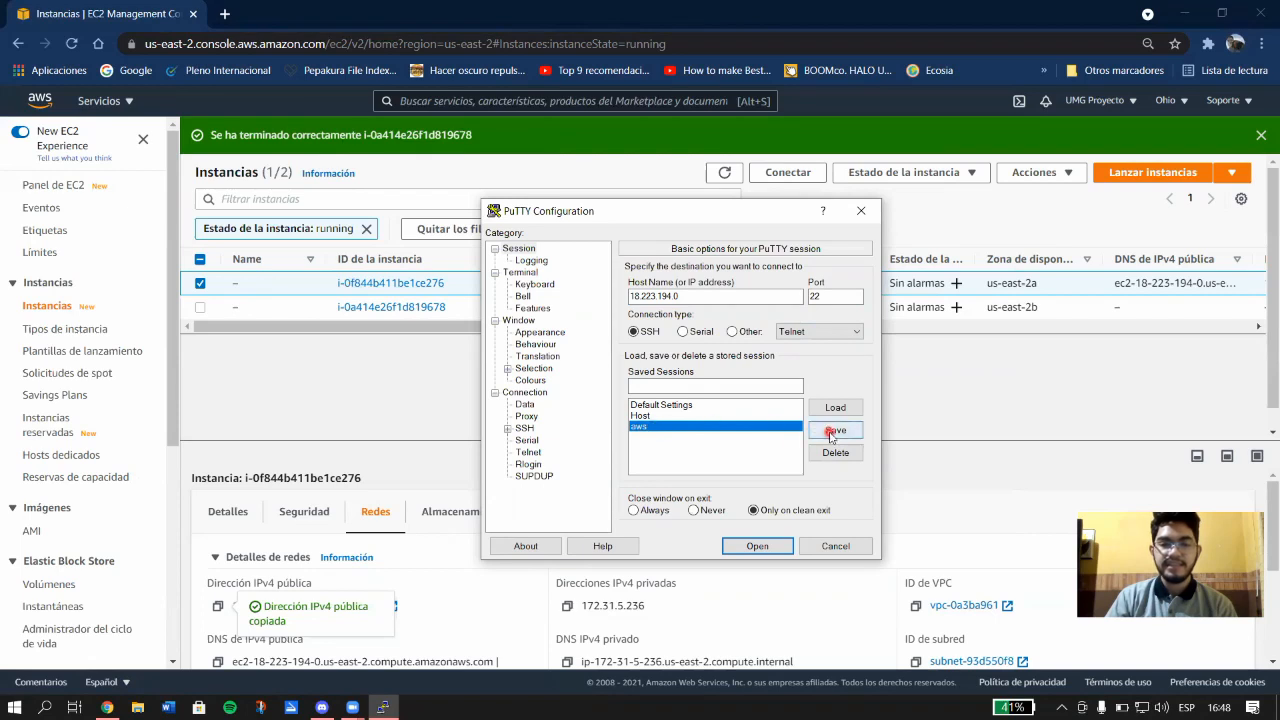
left_click(834, 410)
left_click(835, 412)
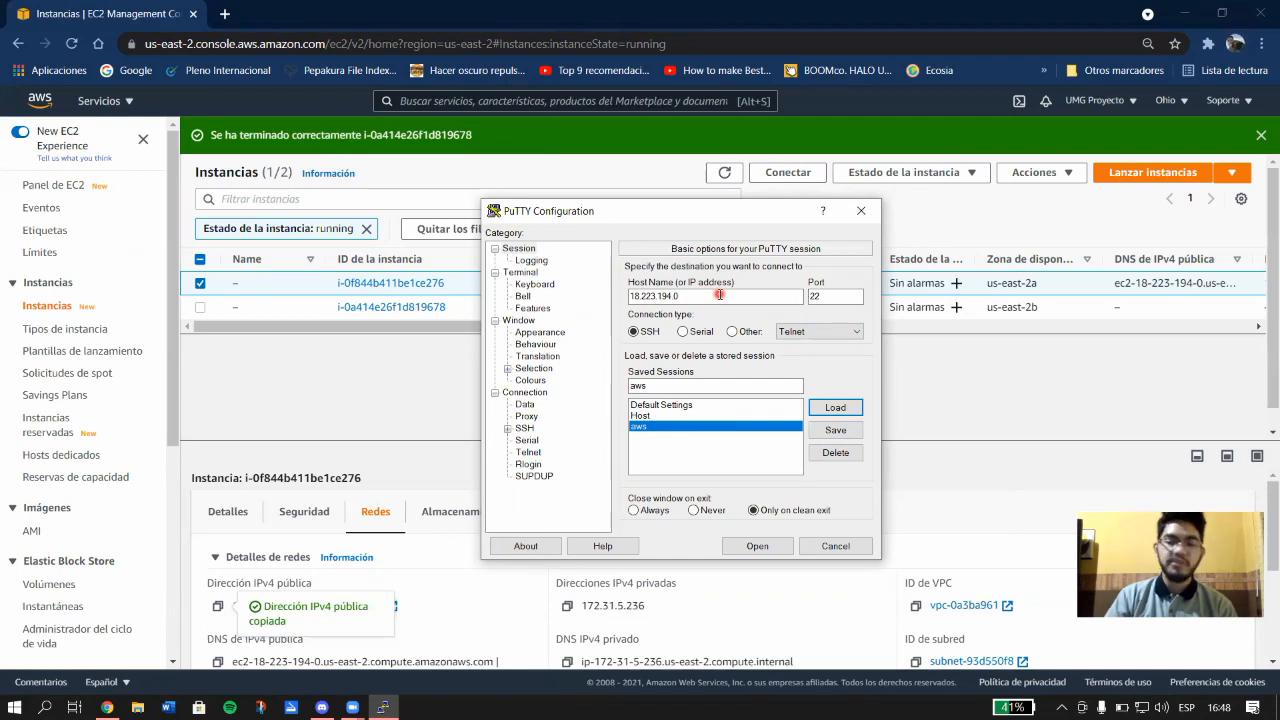
Check the private key file set under Connection > SSH > Auth.
left_click(508, 429)
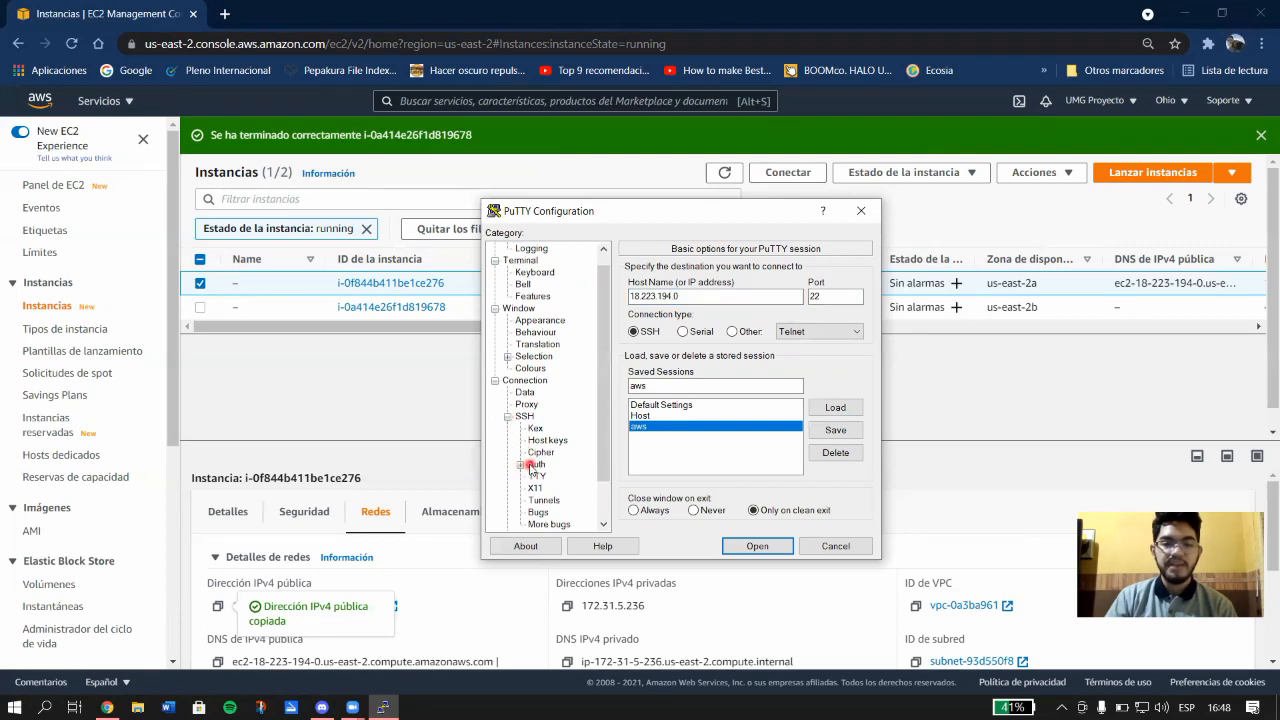
left_click(536, 464)
left_click(720, 440)
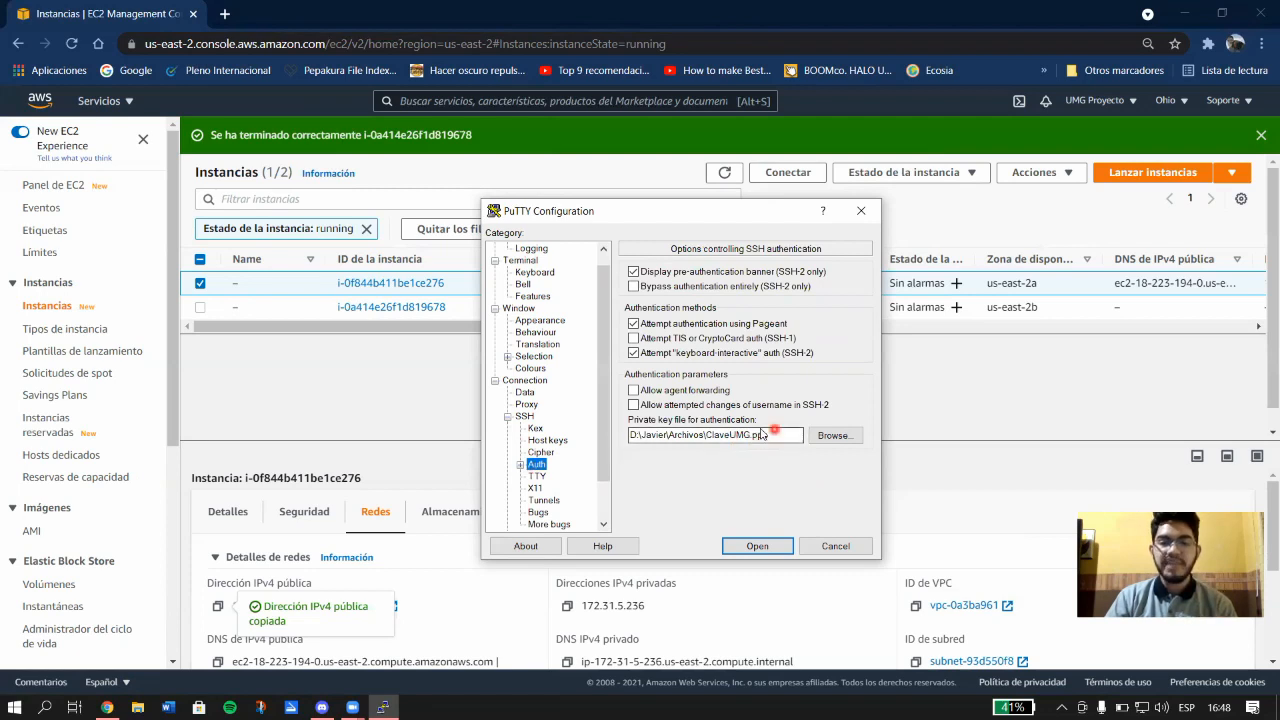
left_click_drag(770, 436, 607, 441)
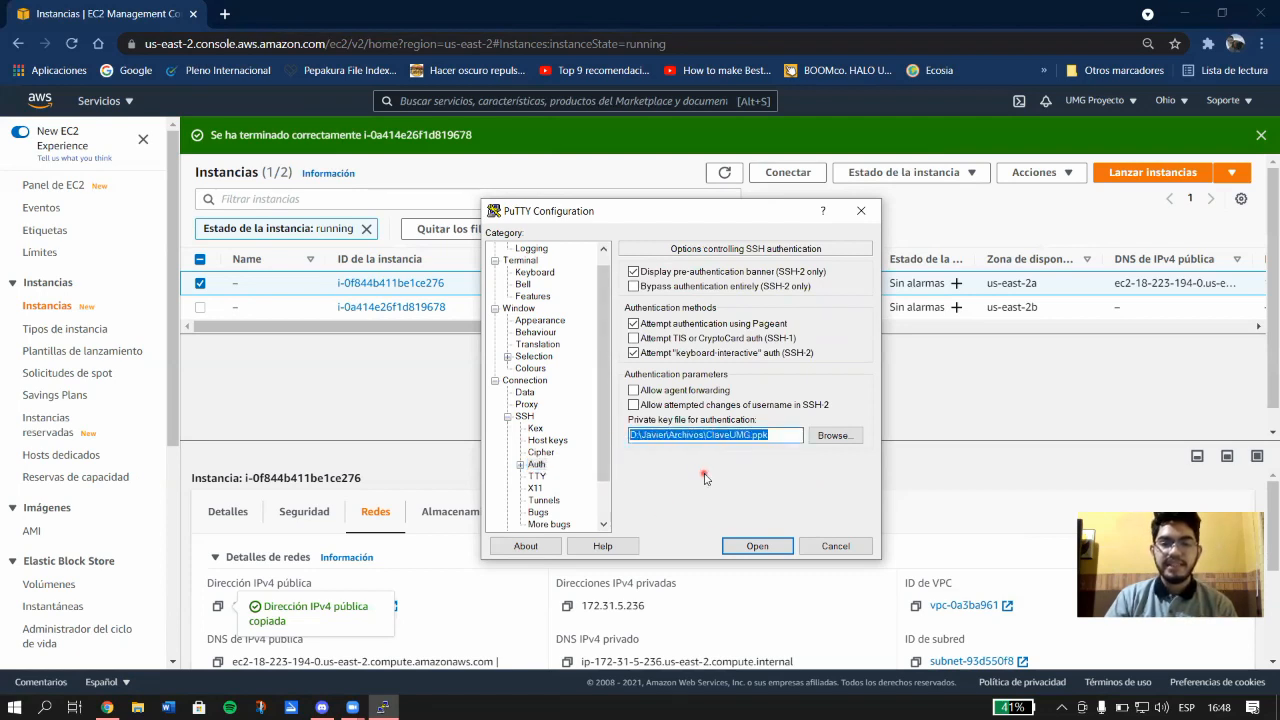
left_click(773, 437)
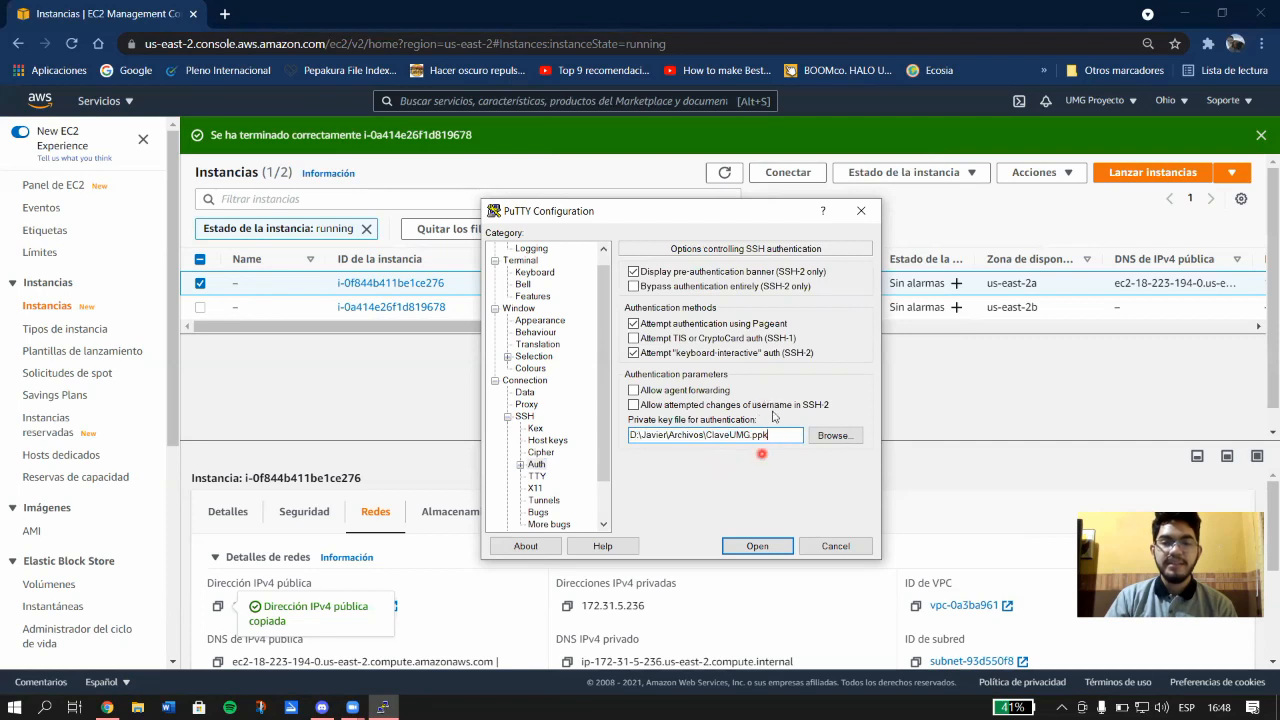
Open the SSH connection to 18.223.194.0 and centre the terminal window.
scroll(566, 258, "up", 1)
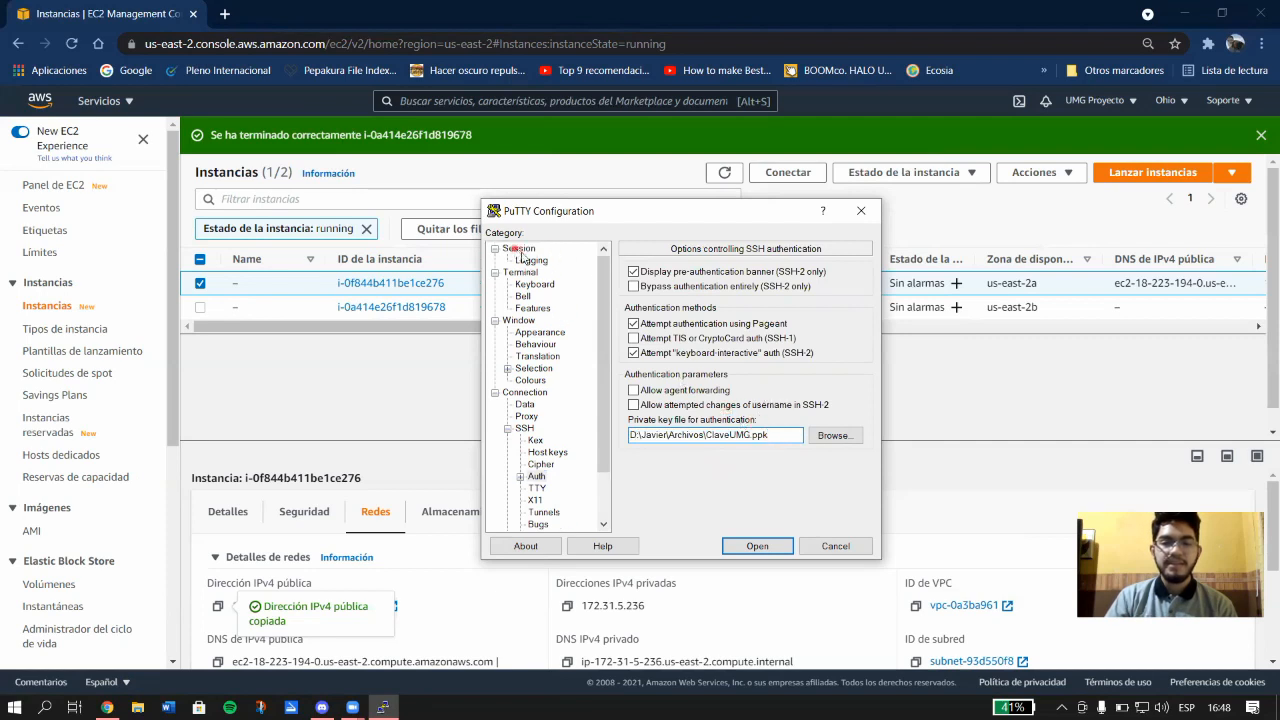
left_click(519, 249)
left_click(755, 546)
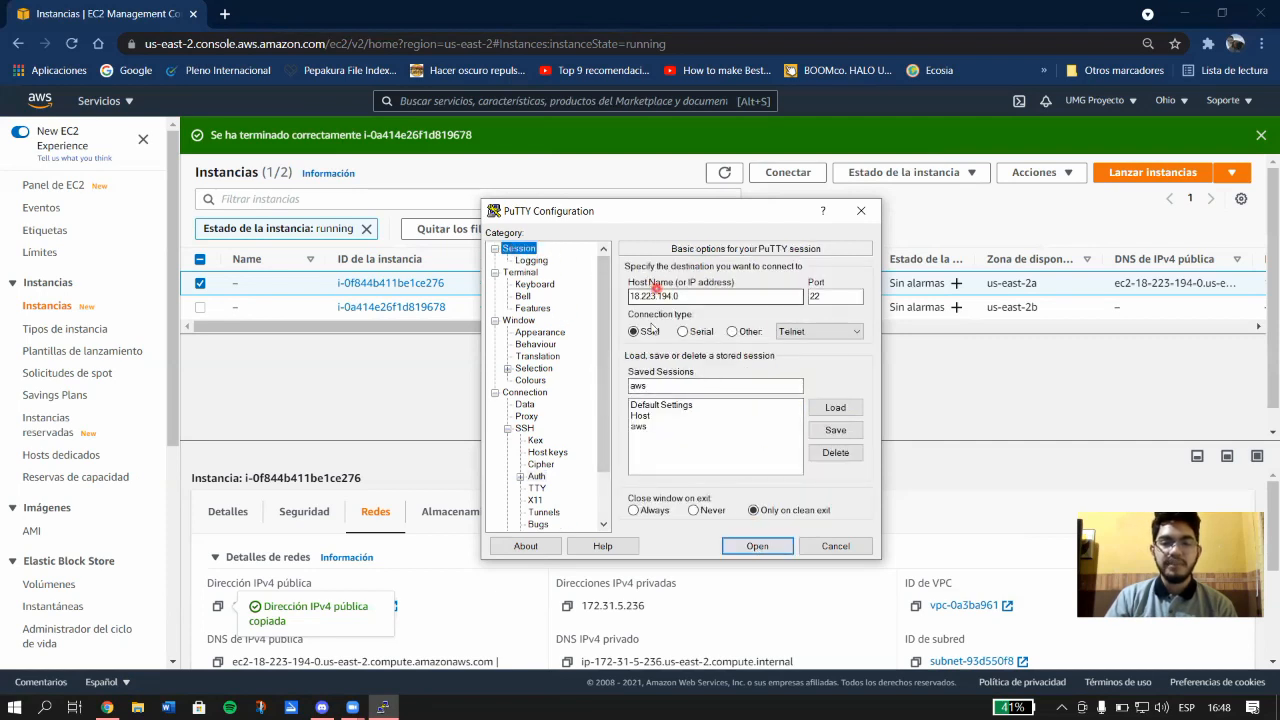
left_click(637, 332)
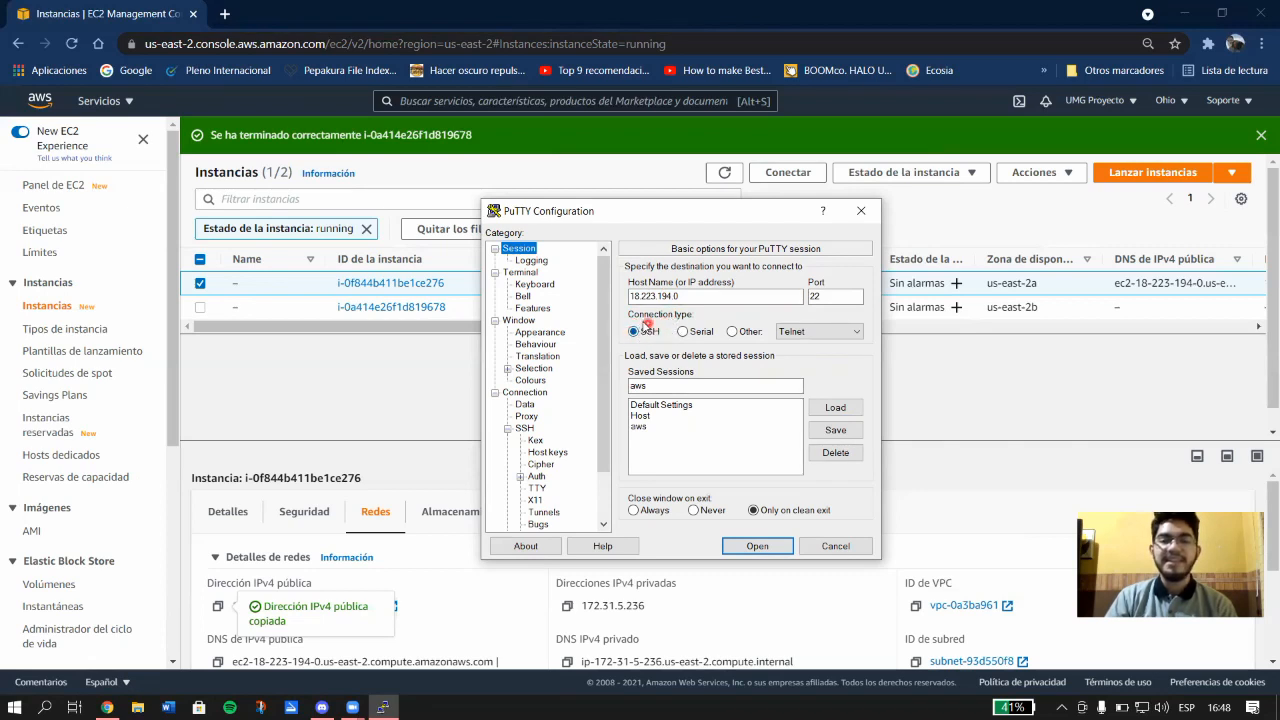
left_click(745, 548)
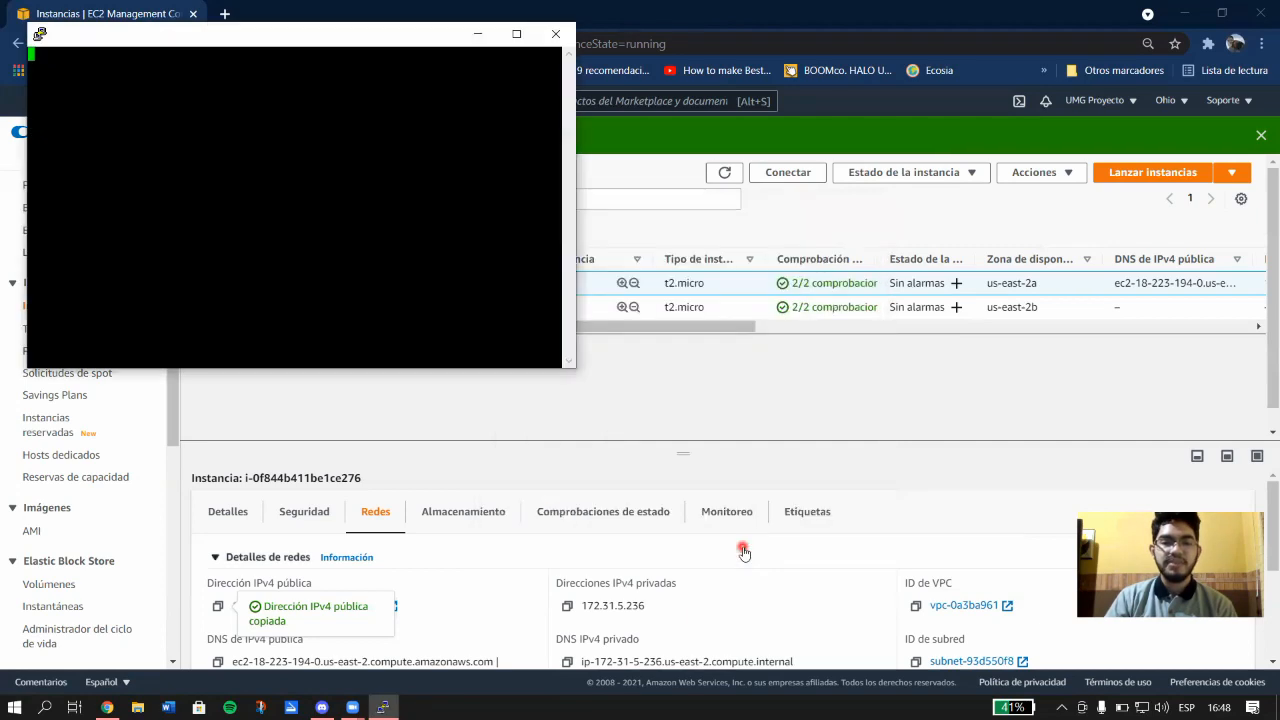
left_click(245, 37)
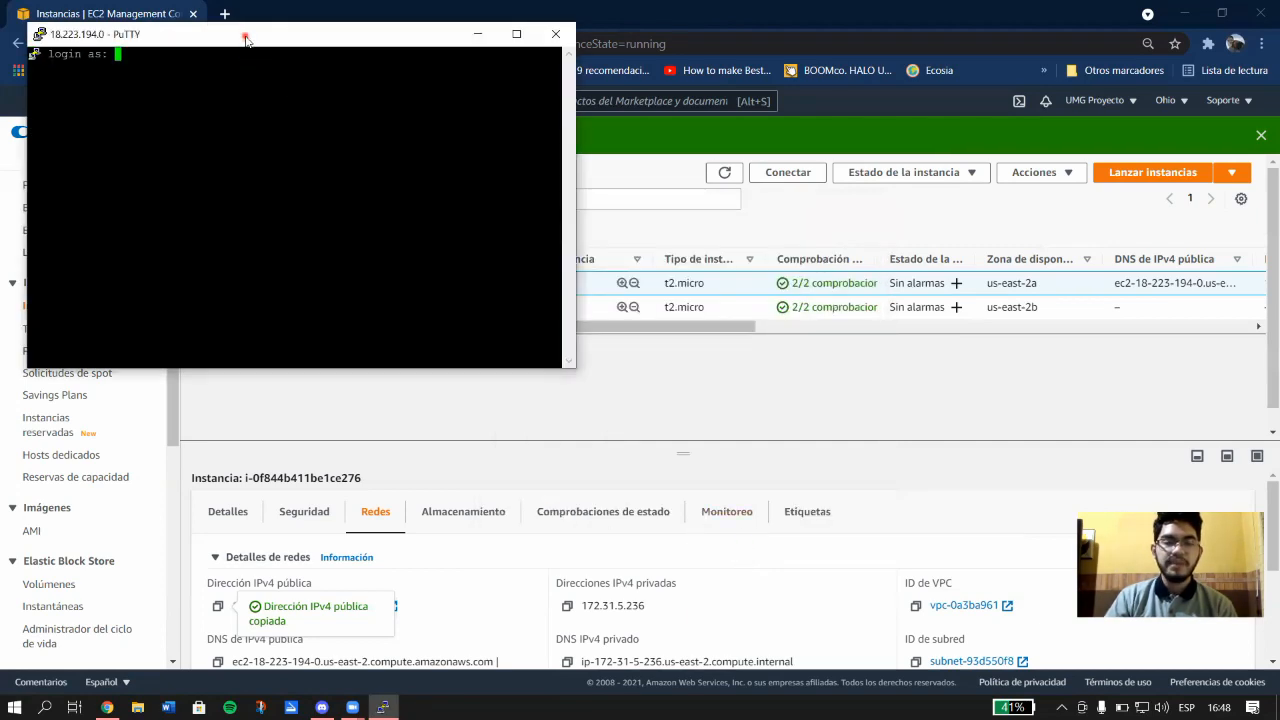
left_click_drag(245, 37, 652, 218)
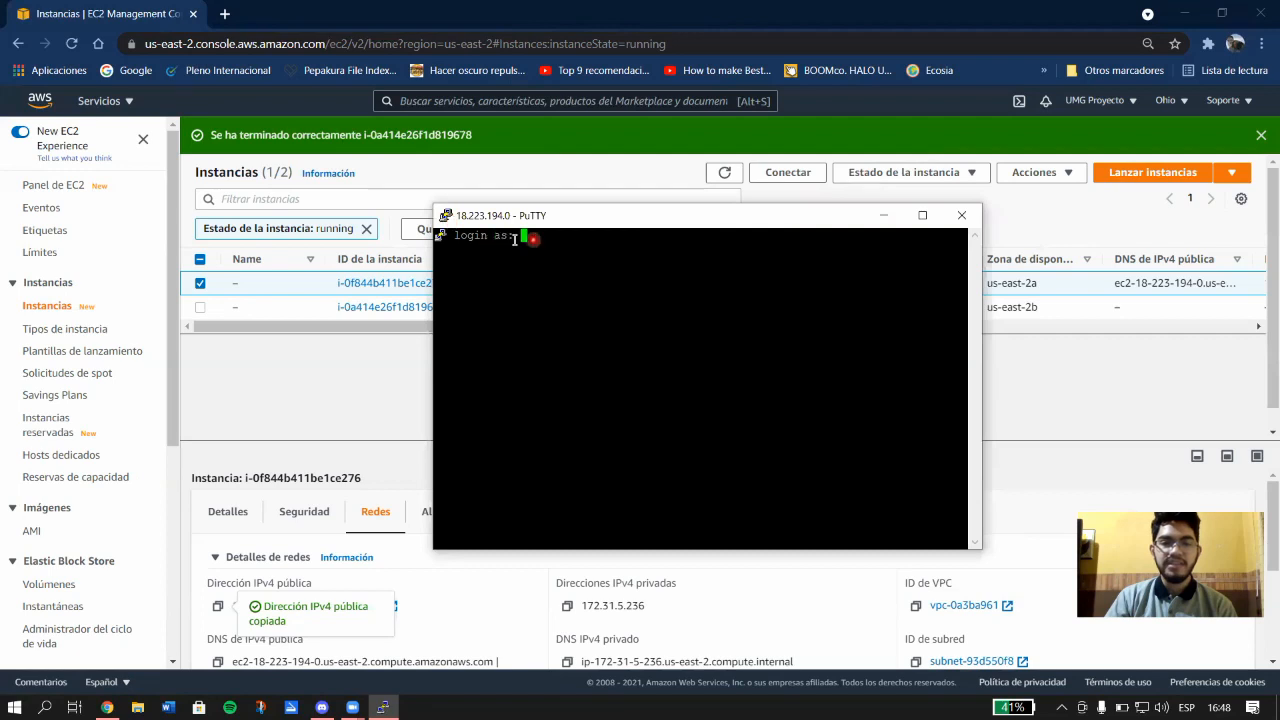
Log in as 'admin' at the login prompt and reach the Debian shell.
left_click(519, 231)
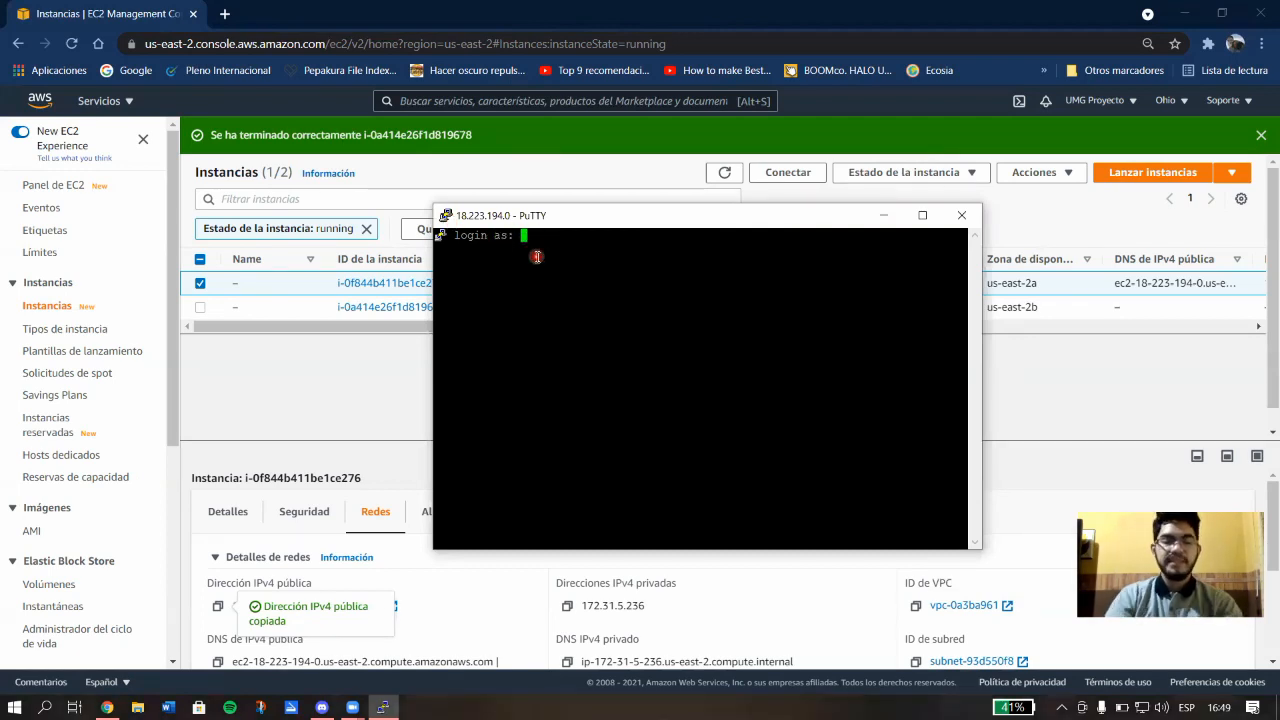
type("admin")
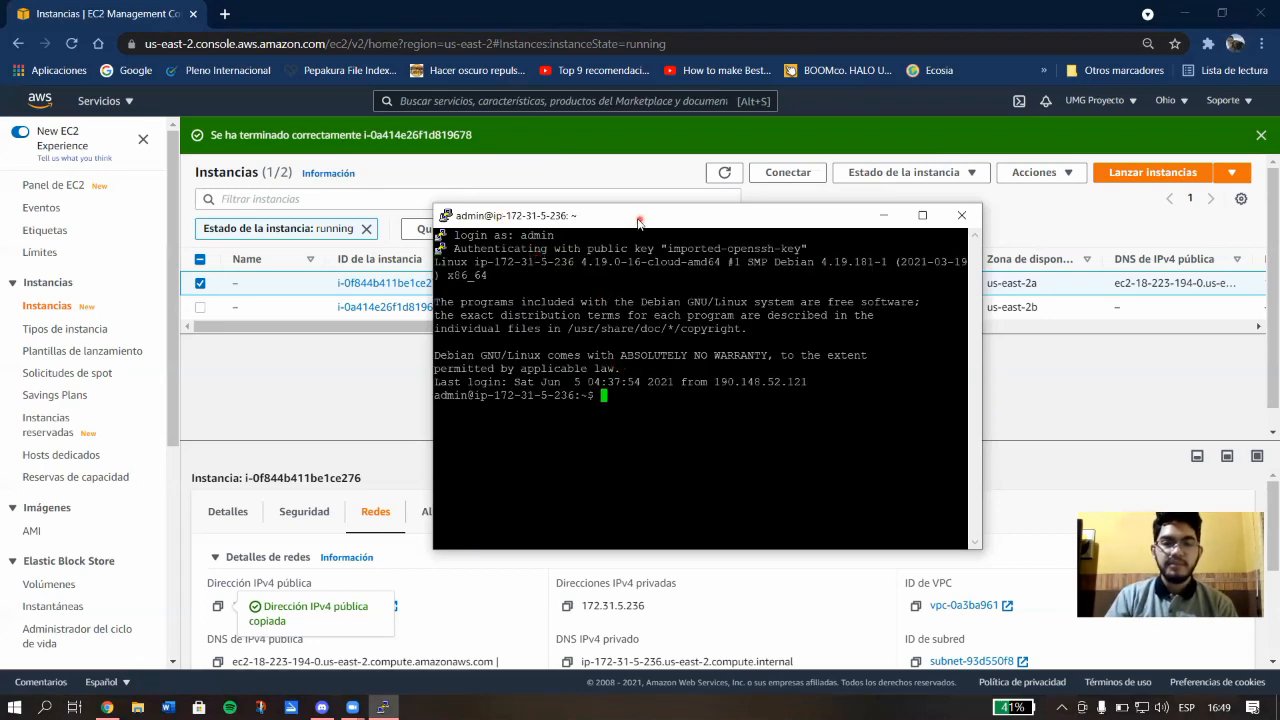
left_click_drag(617, 225, 593, 228)
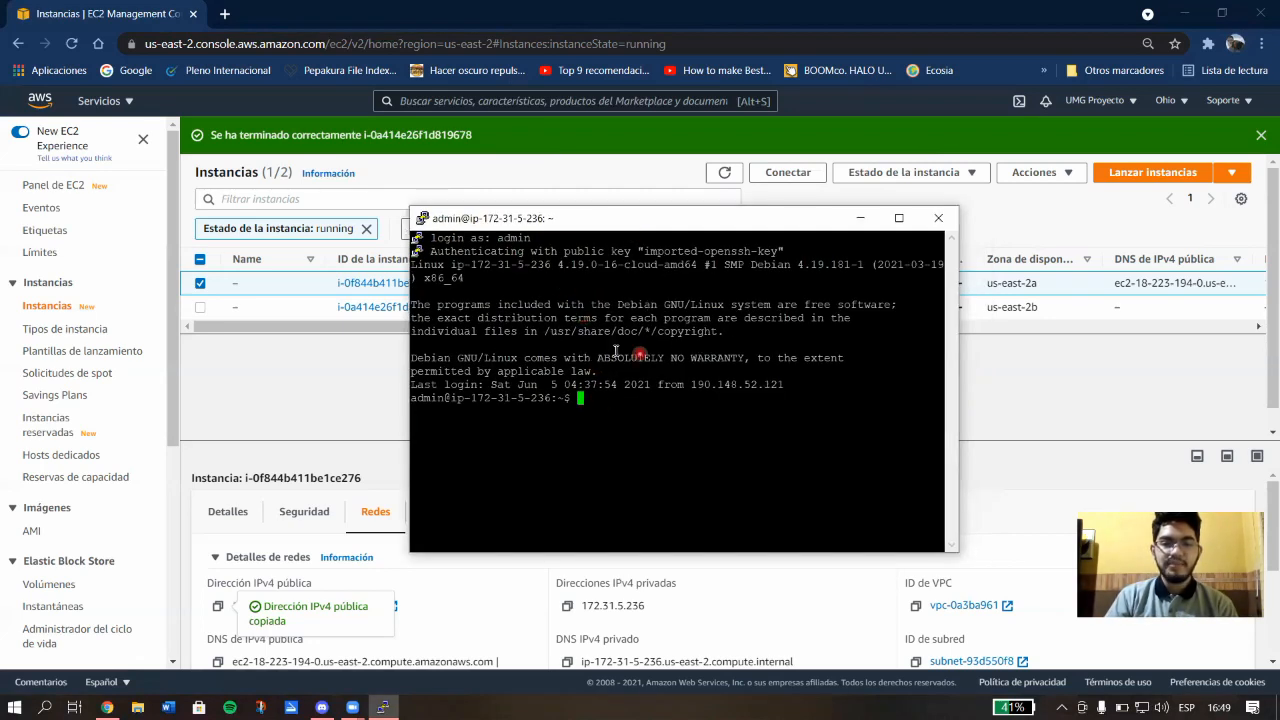
left_click_drag(412, 358, 845, 356)
left_click(646, 409)
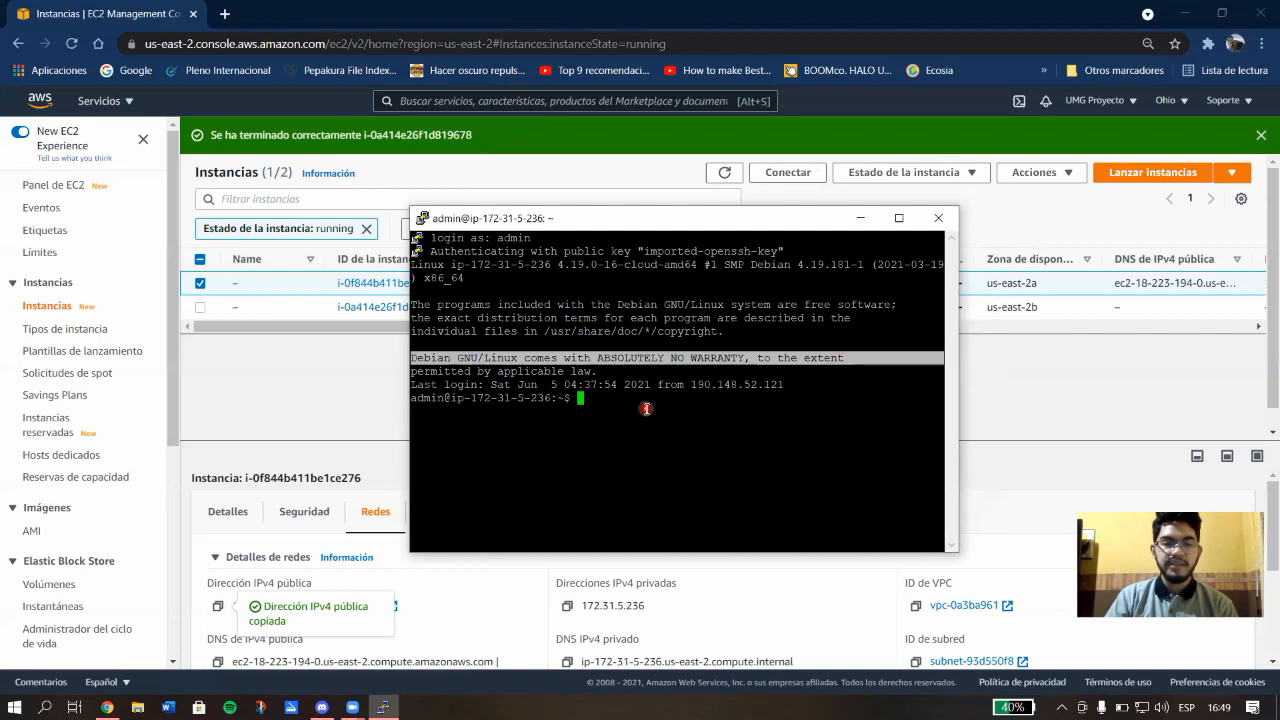
left_click(636, 403)
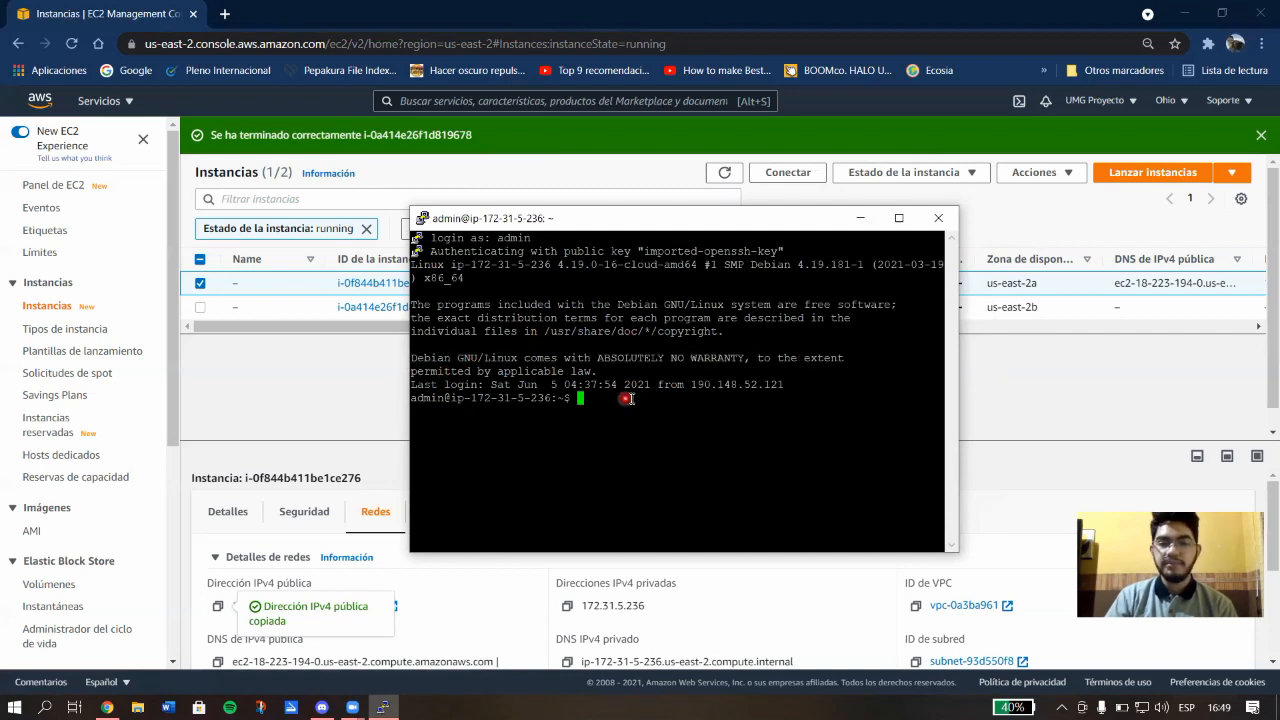
left_click(617, 218)
left_click(655, 384)
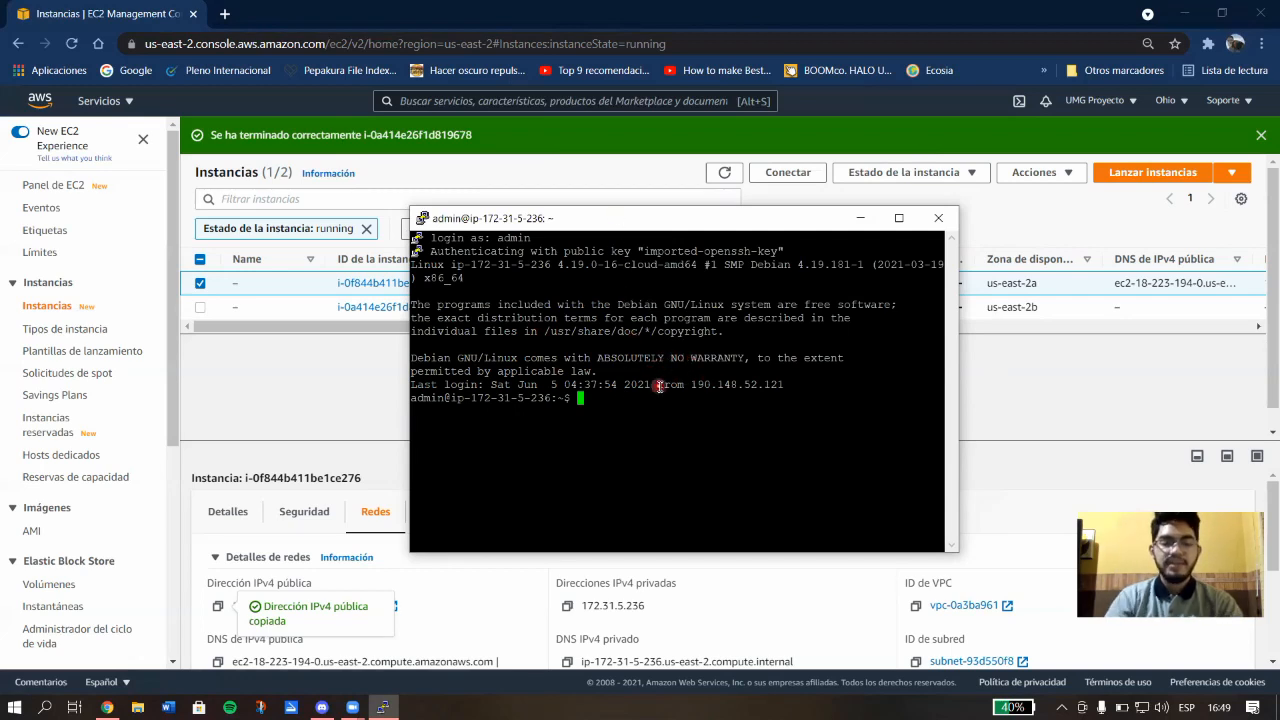
Run ls to list the home folder, showing Archivos.
type("ls")
key("Return")
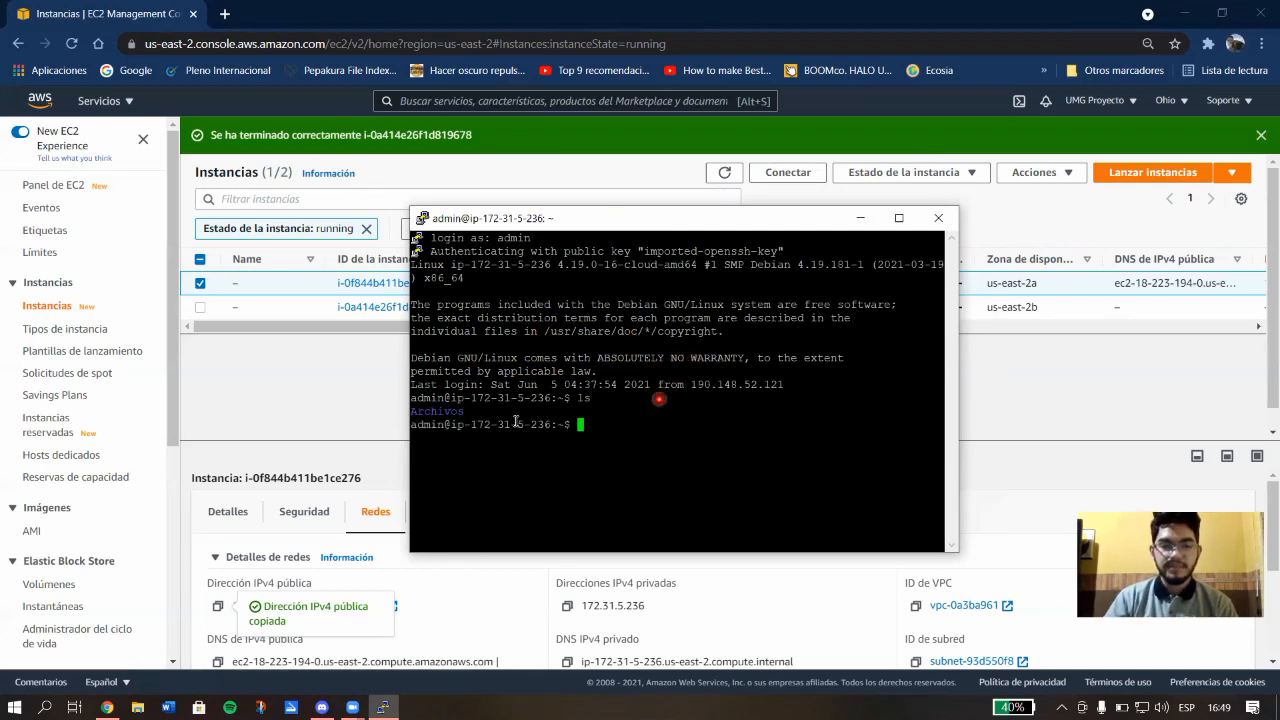
left_click(581, 418)
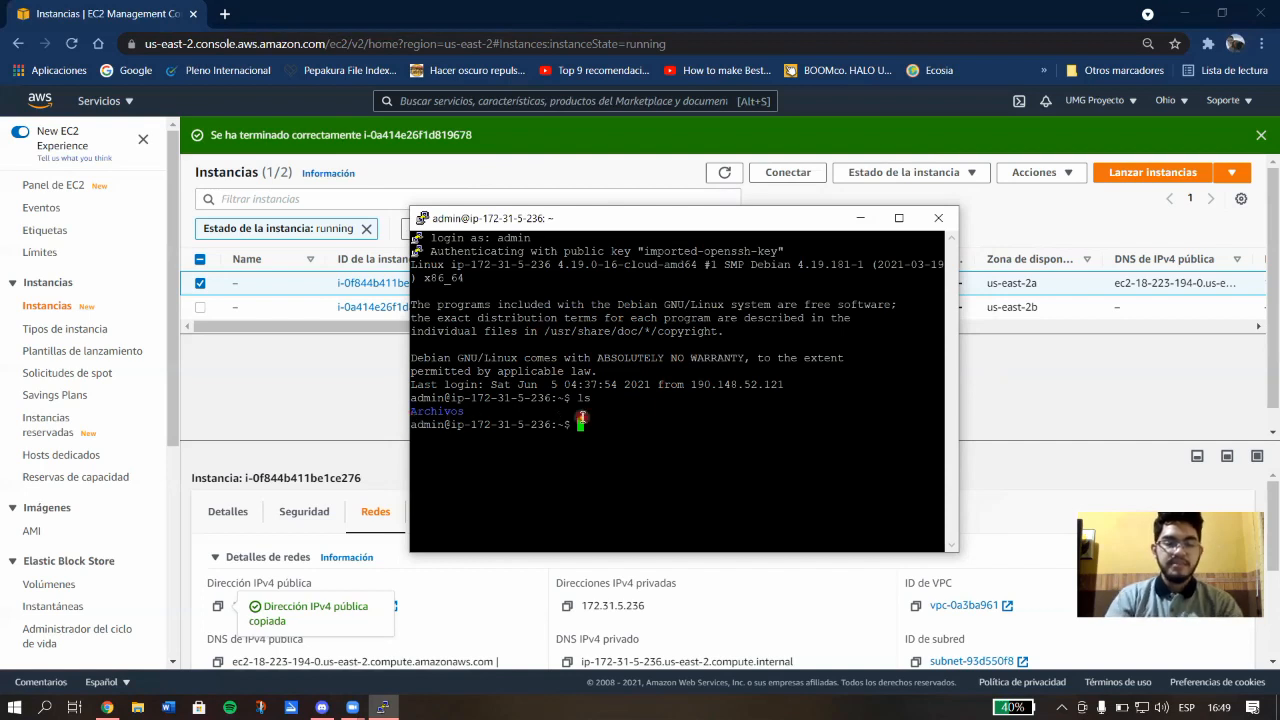
Recall and run cd /var/ from history, then list the contents of /var.
key("Up")
key("Up")
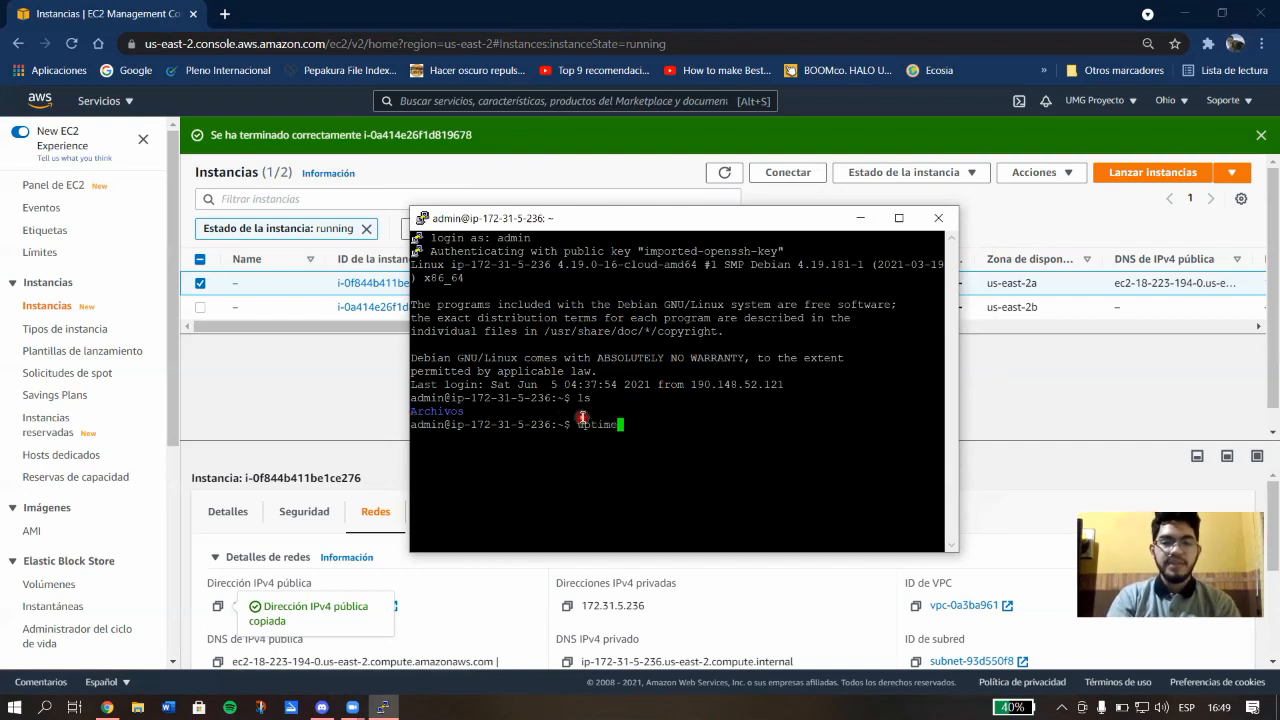
key("Up")
key("Down")
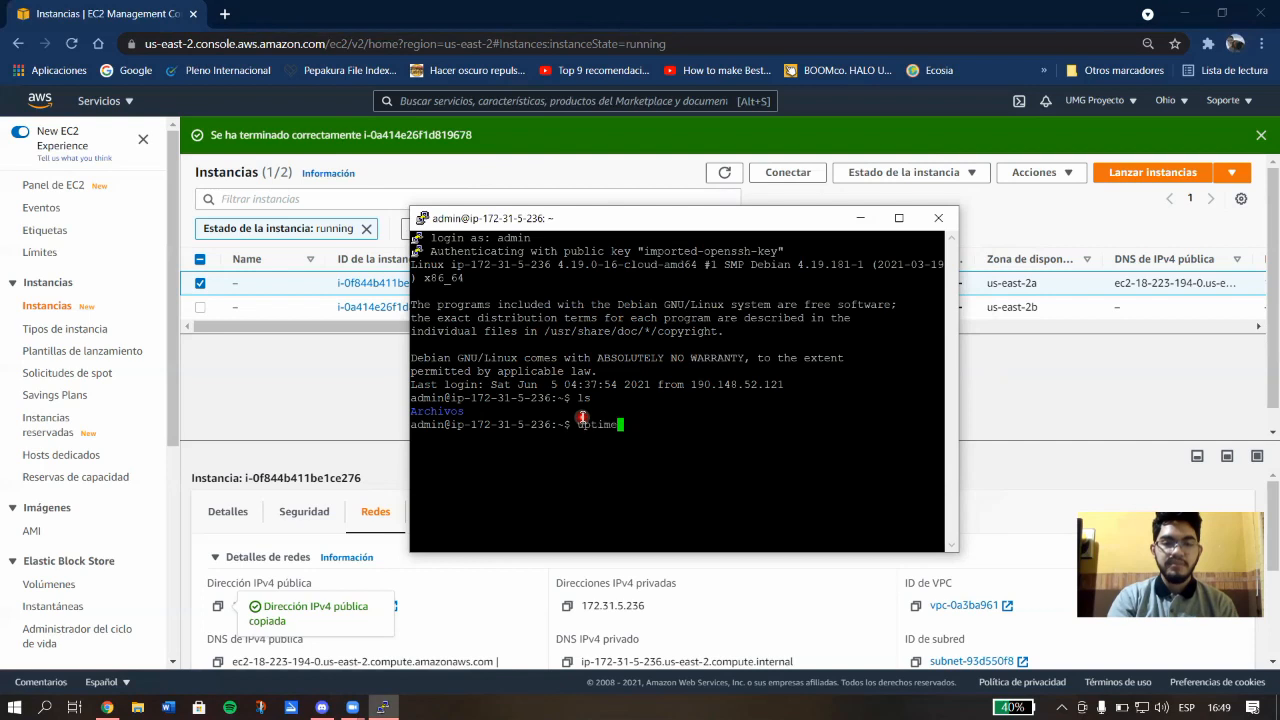
key("Up")
key("Up")
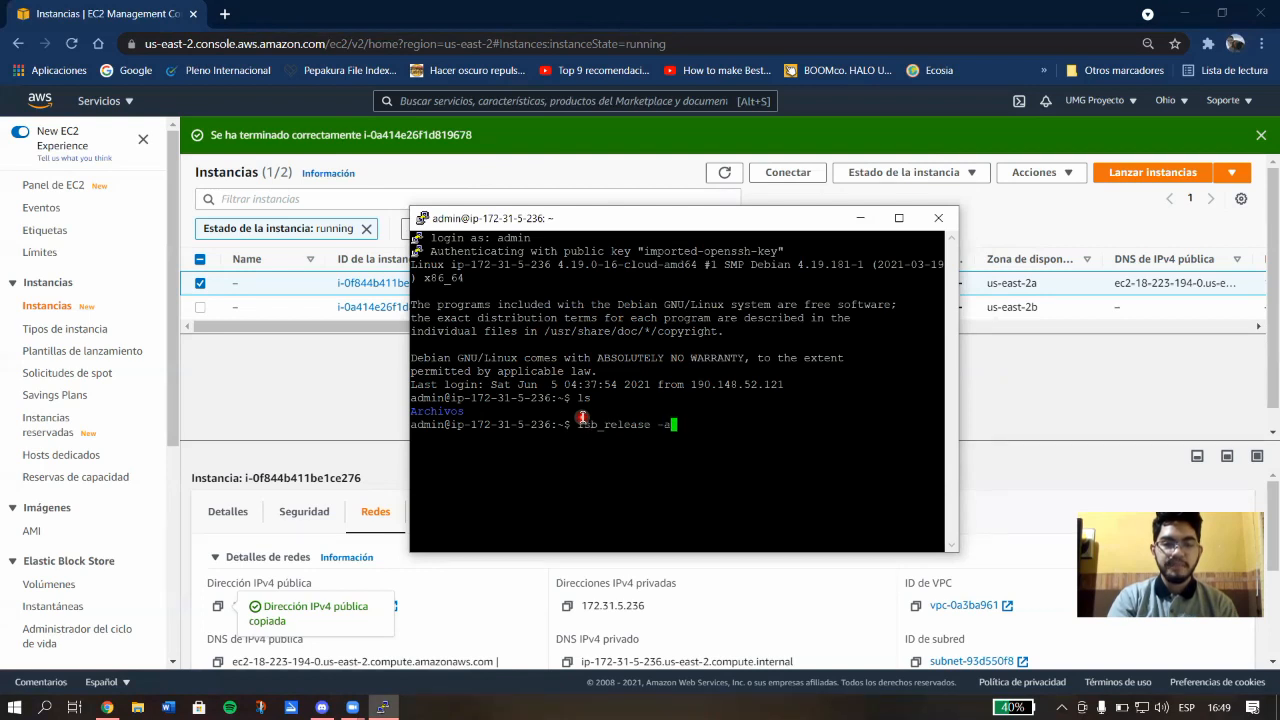
key("Up")
key("Up")
key("Up")
key("Up")
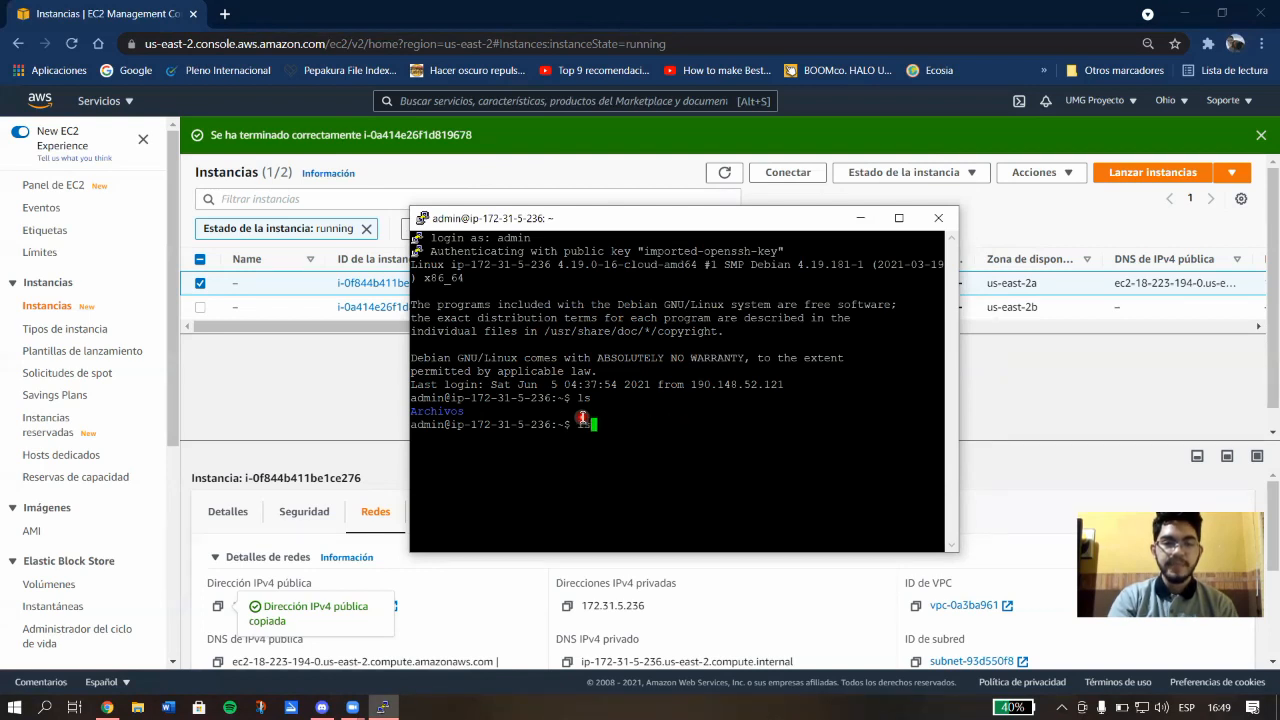
key("Down")
key("Down")
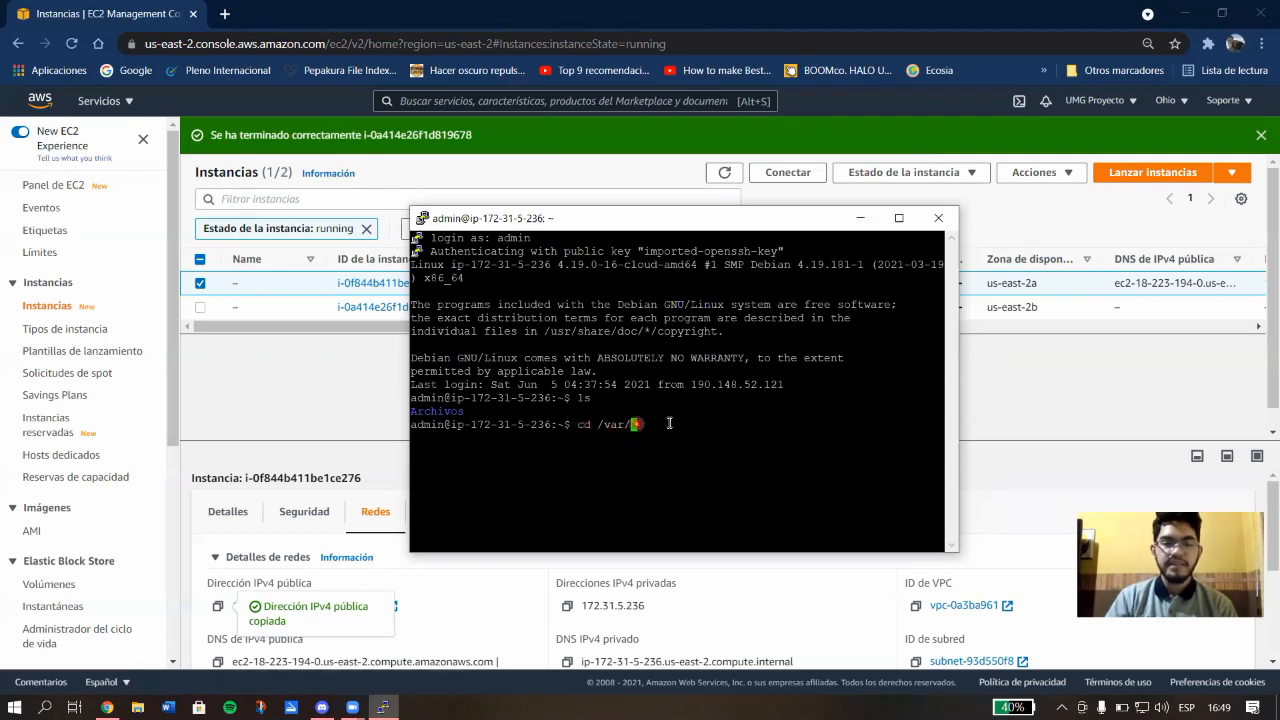
key("Return")
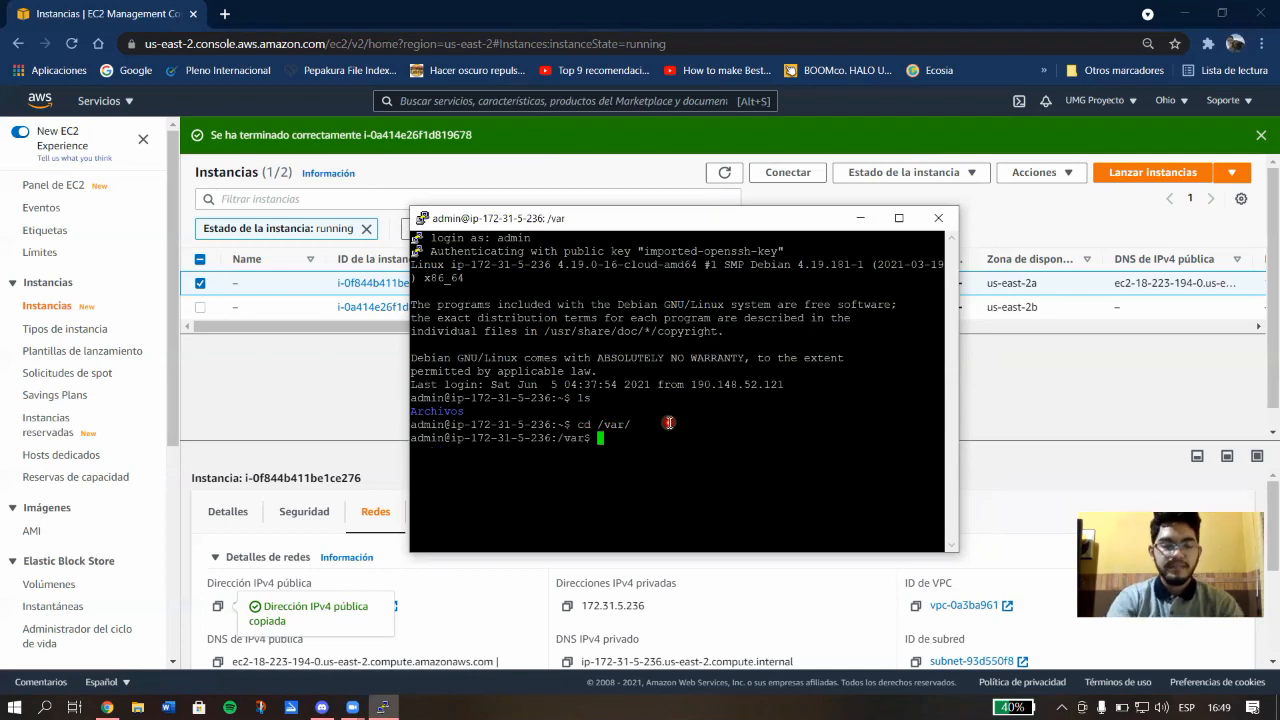
type("ls")
key("Return")
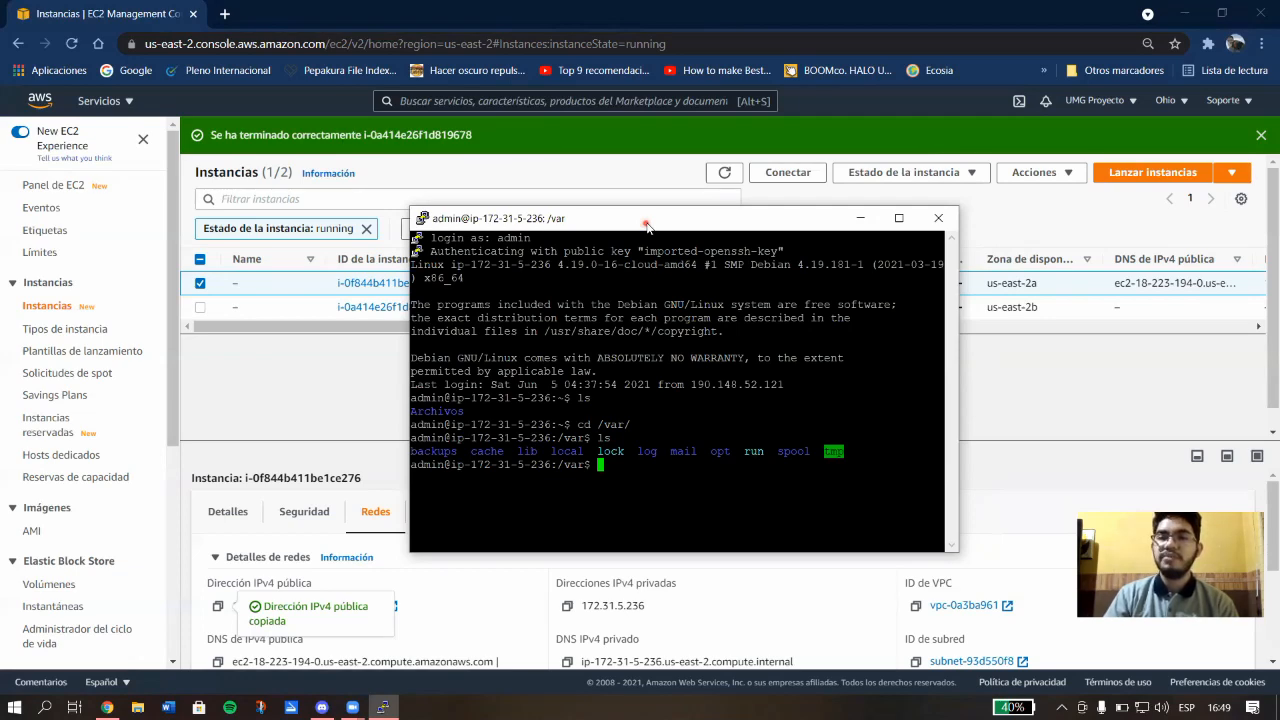
Move the terminal to the top-right and launch FileZilla from Start menu search.
left_click_drag(646, 225, 966, 31)
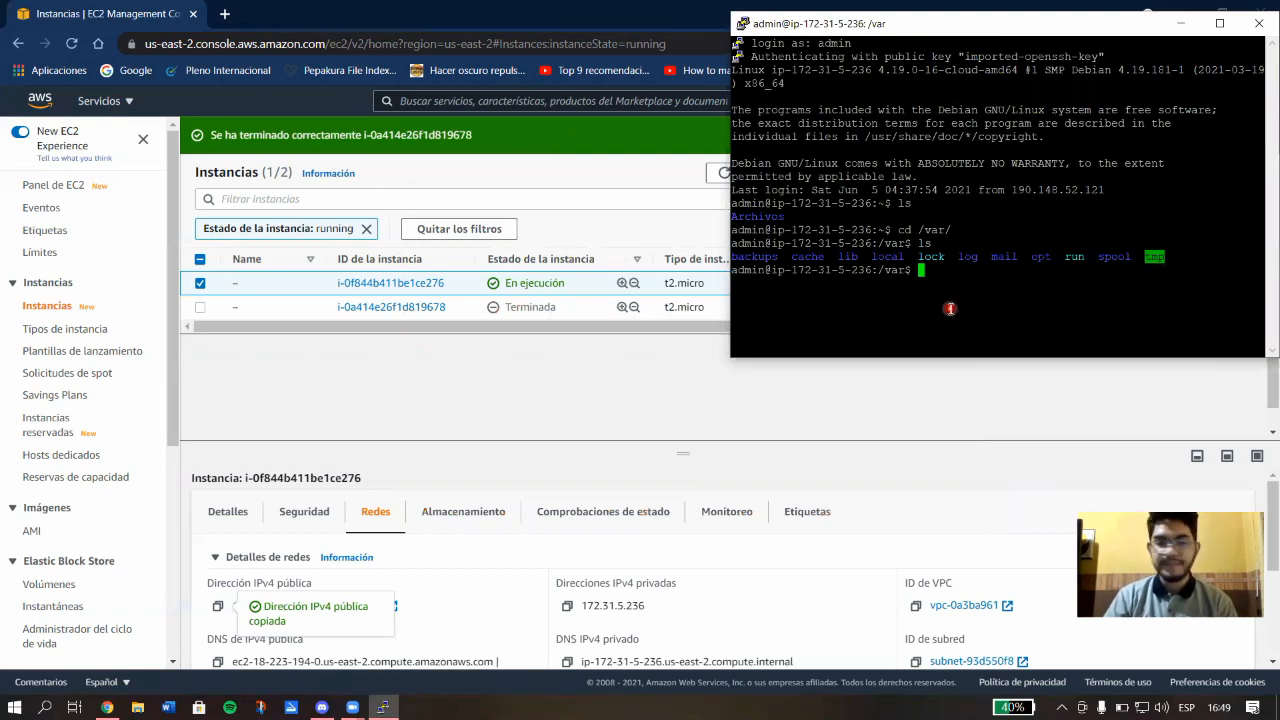
key("alt+Tab")
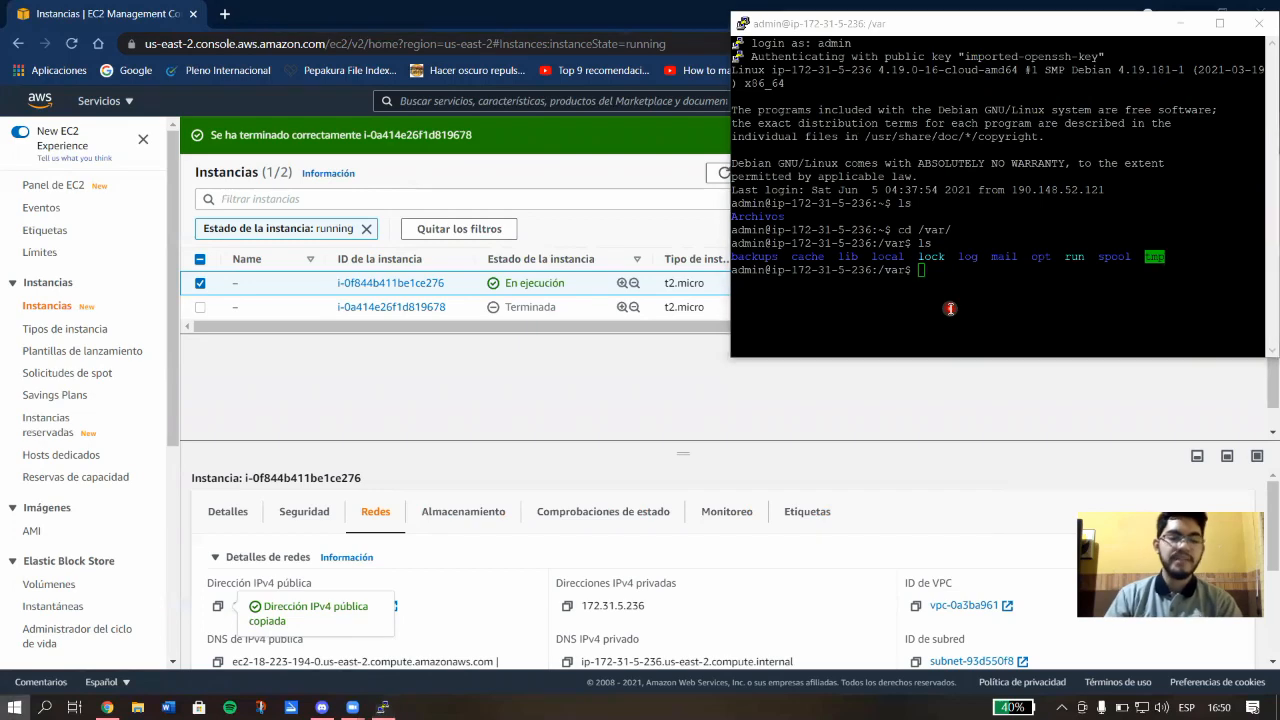
key("super")
type("filezilla")
key("Return")
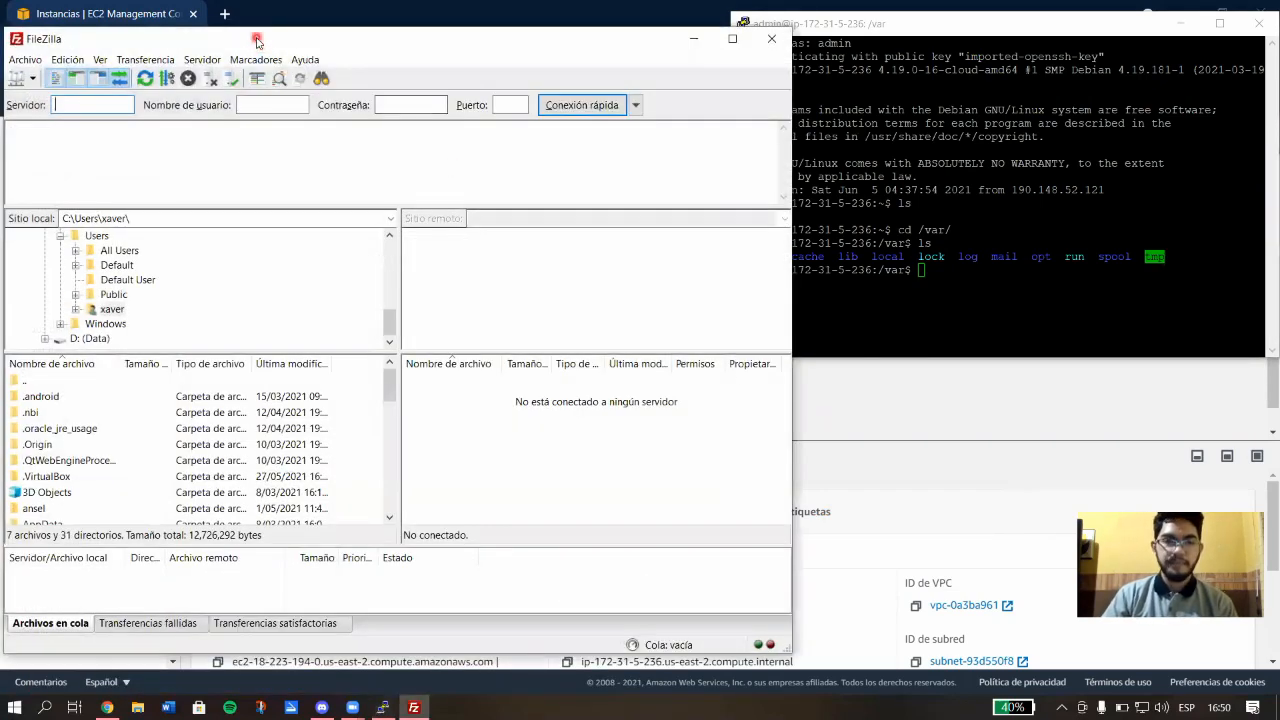
Open FileZilla's Site Manager on the saved AWSserver site: SFTP to 18.223.194.0 as admin.
left_click_drag(260, 40, 518, 46)
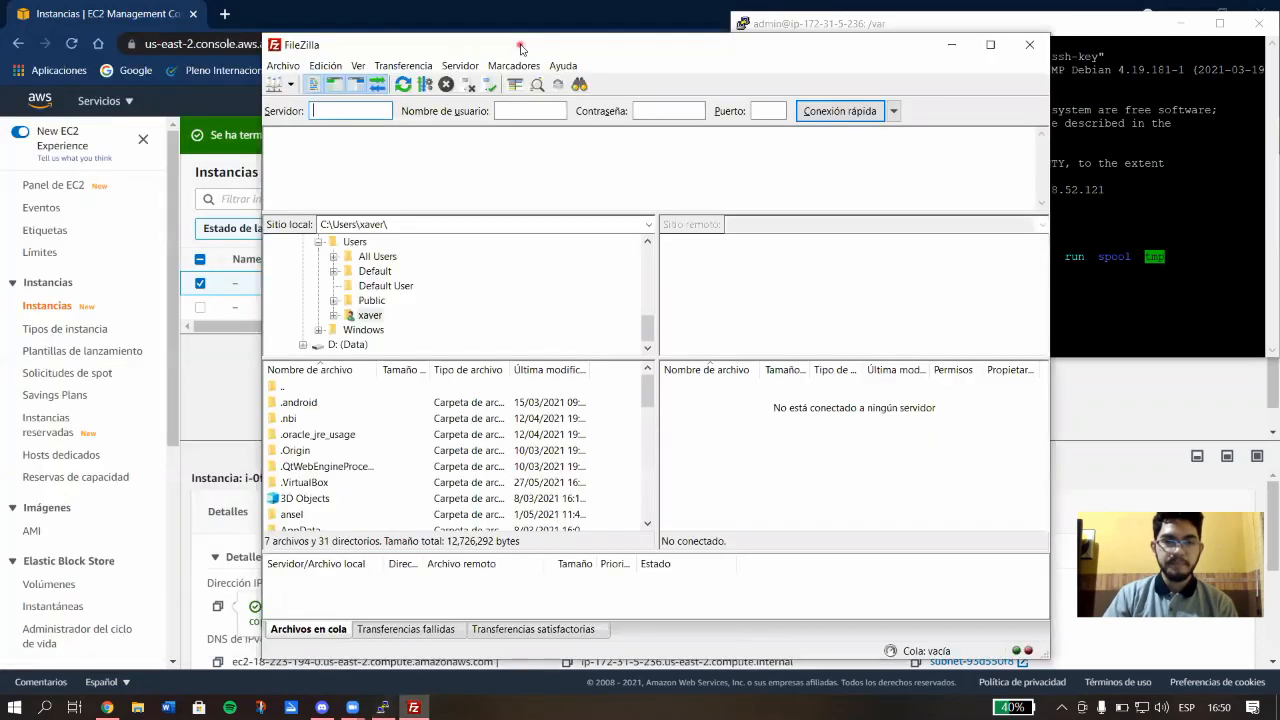
left_click(282, 88)
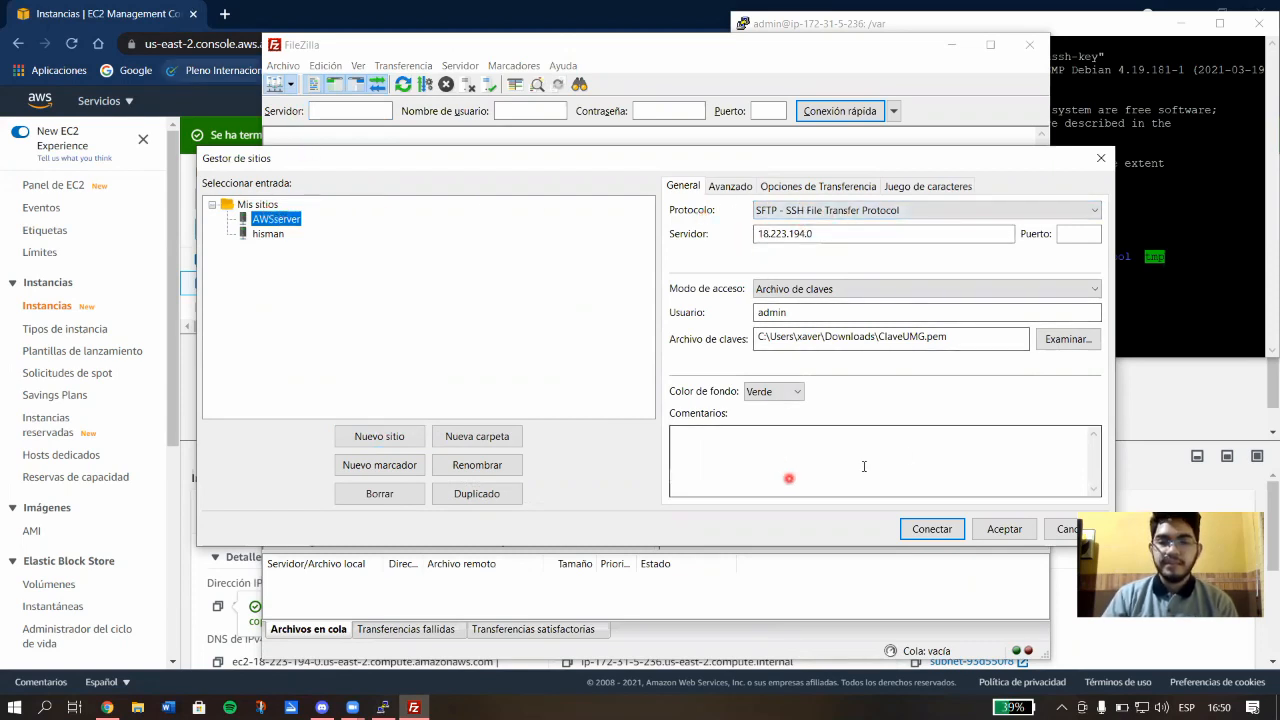
Keep SFTP as the protocol and verify the server address 18.223.194.0 against the EC2 instance page.
left_click(811, 212)
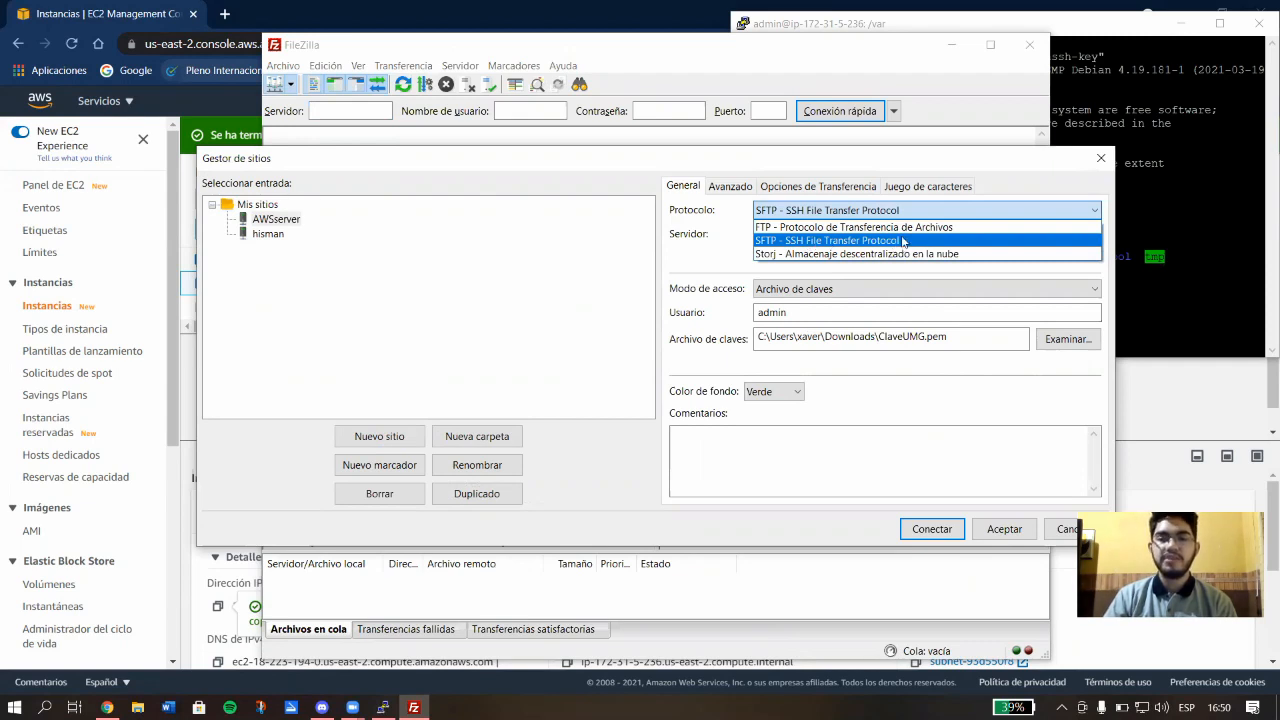
left_click(725, 236)
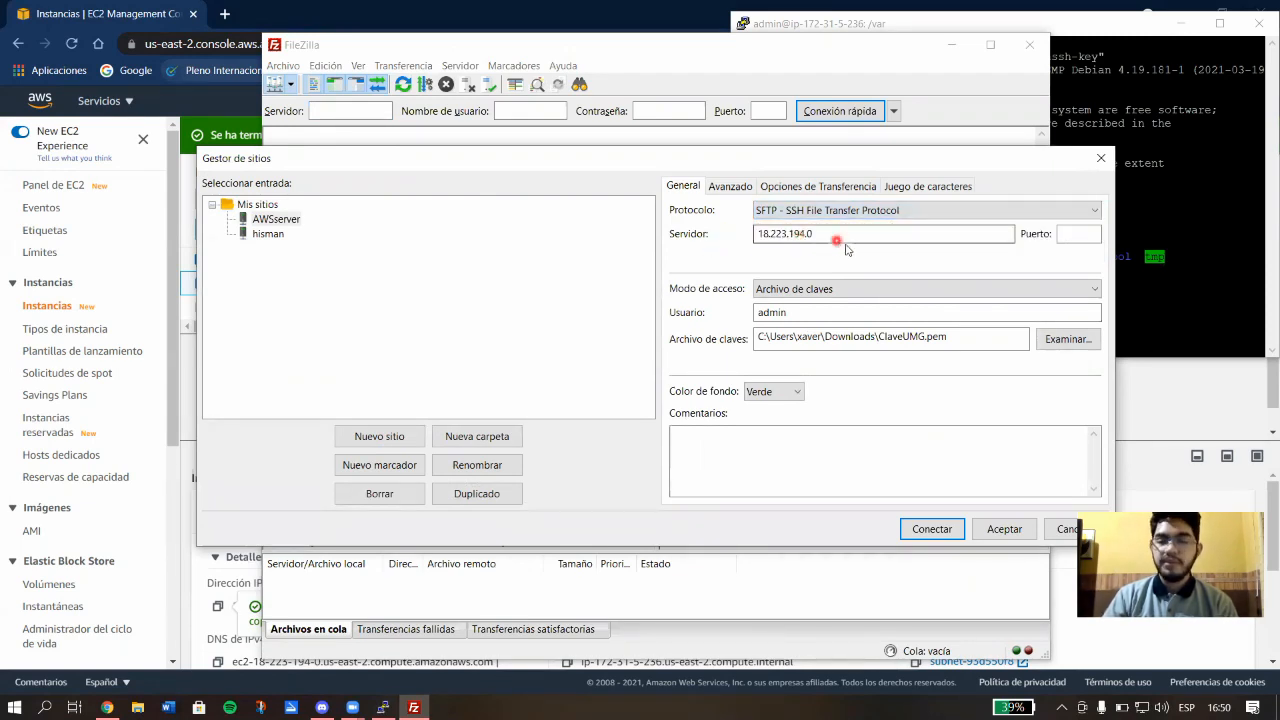
left_click(257, 582)
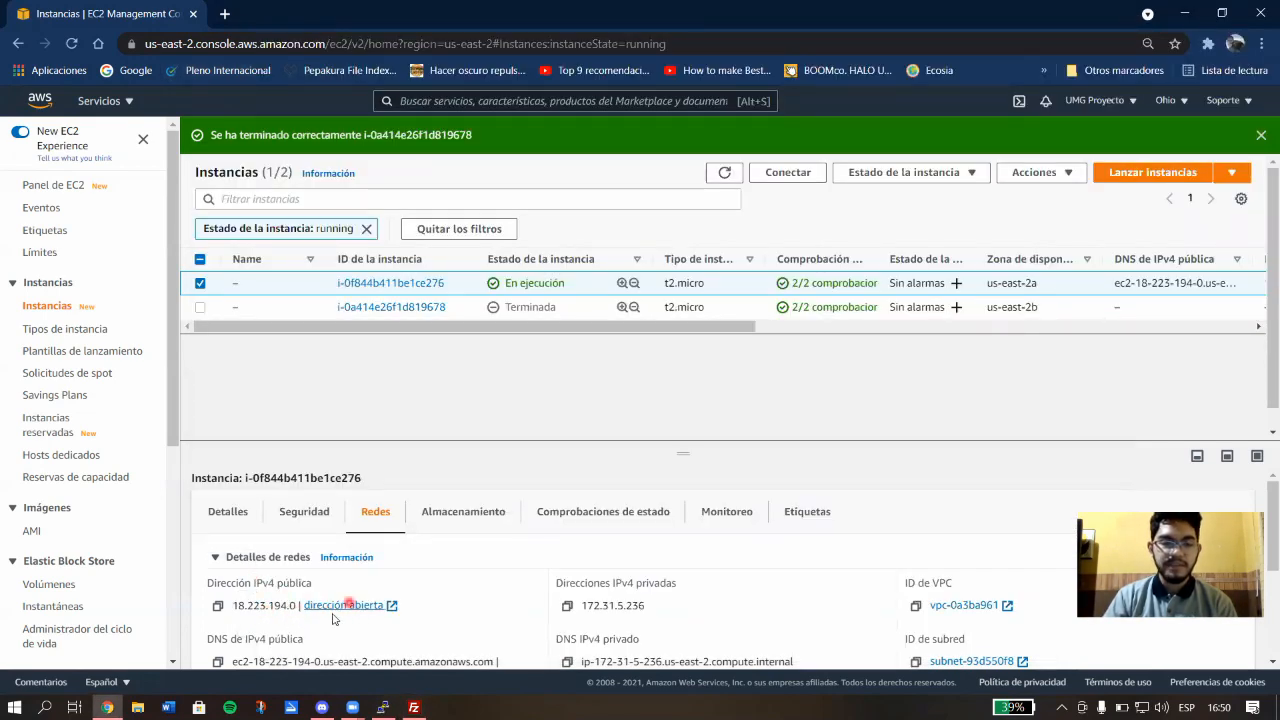
left_click(414, 707)
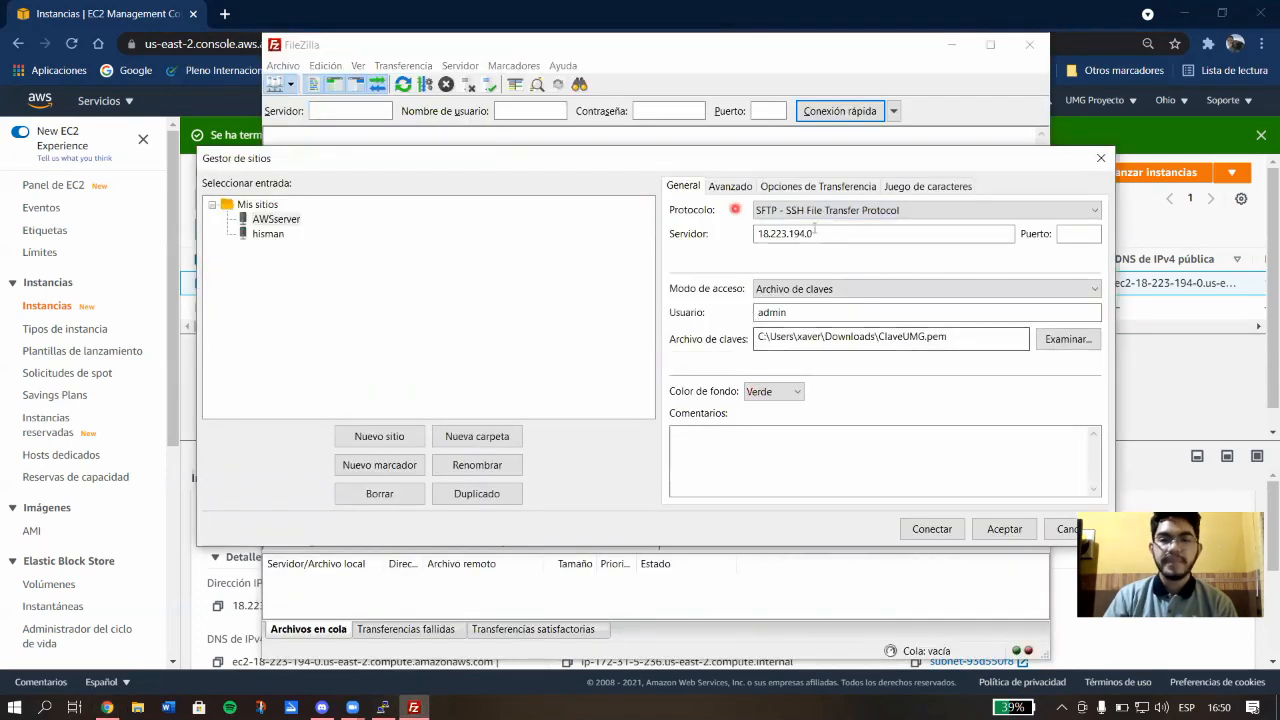
left_click(1077, 236)
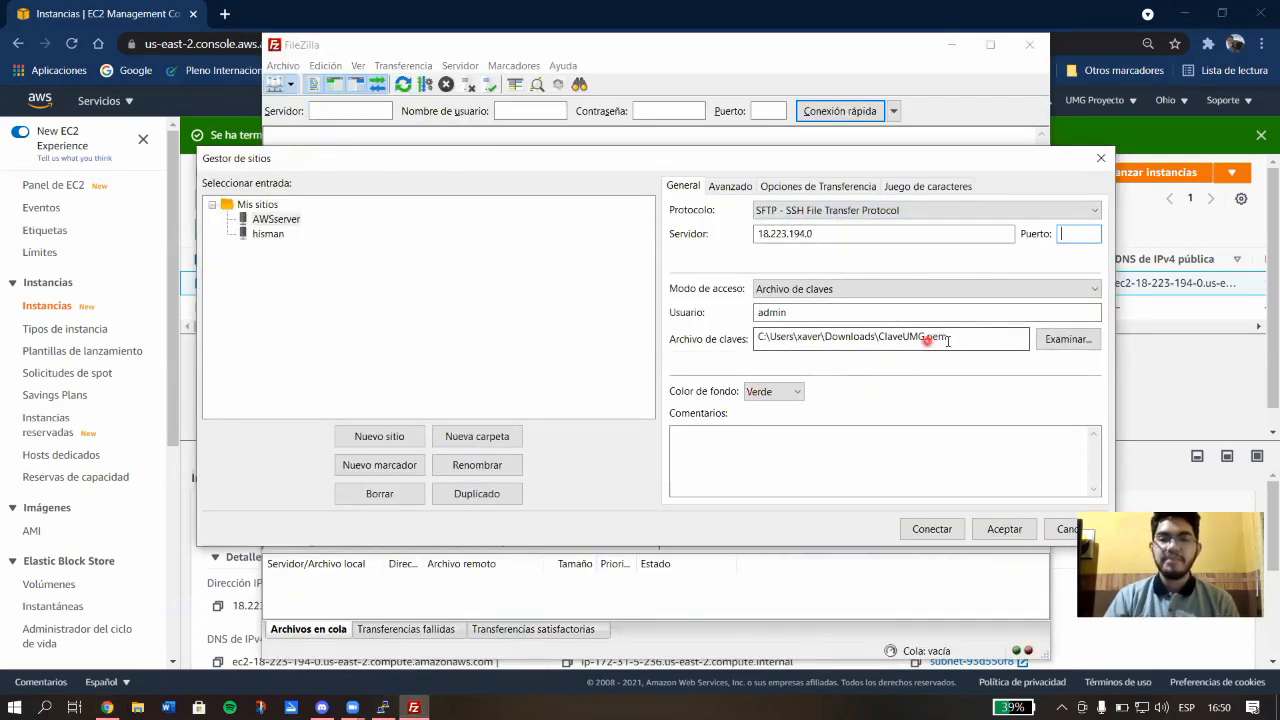
left_click_drag(957, 340, 718, 339)
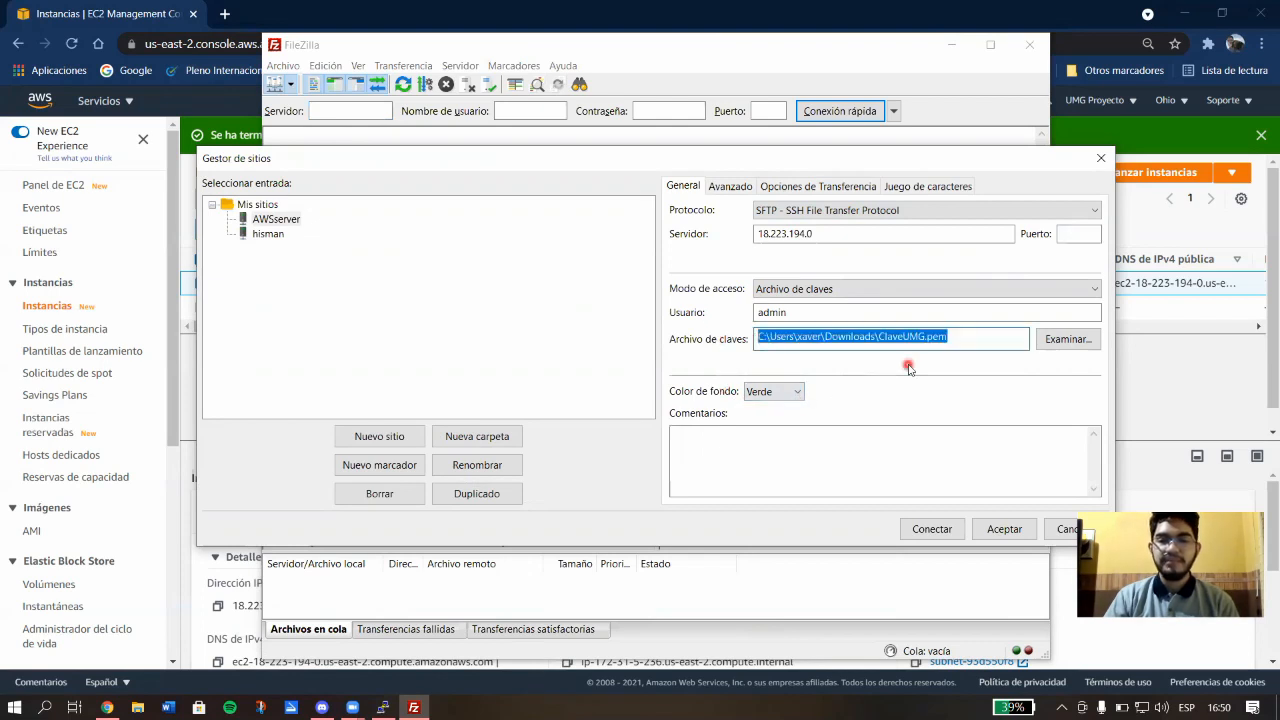
Keep key-file logon with user admin and the ClaveUMG.pem key, then connect to AWSserver.
left_click(797, 289)
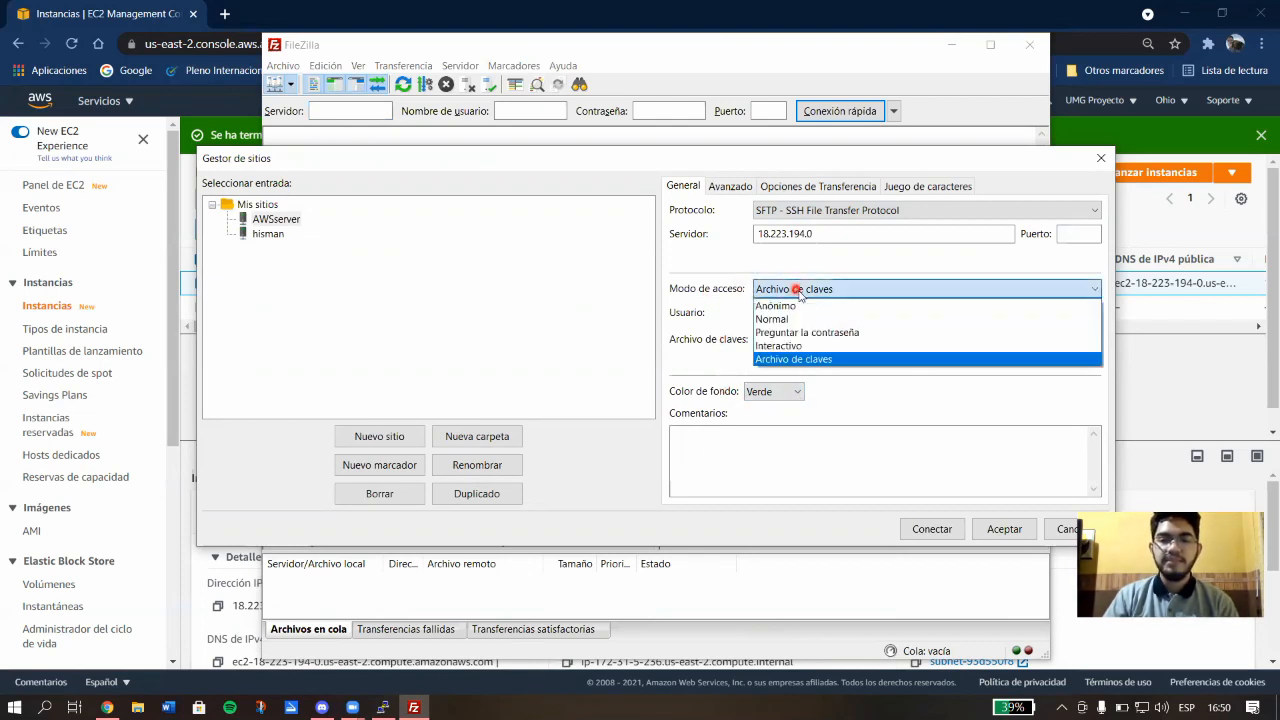
left_click(821, 360)
left_click_drag(800, 313, 659, 306)
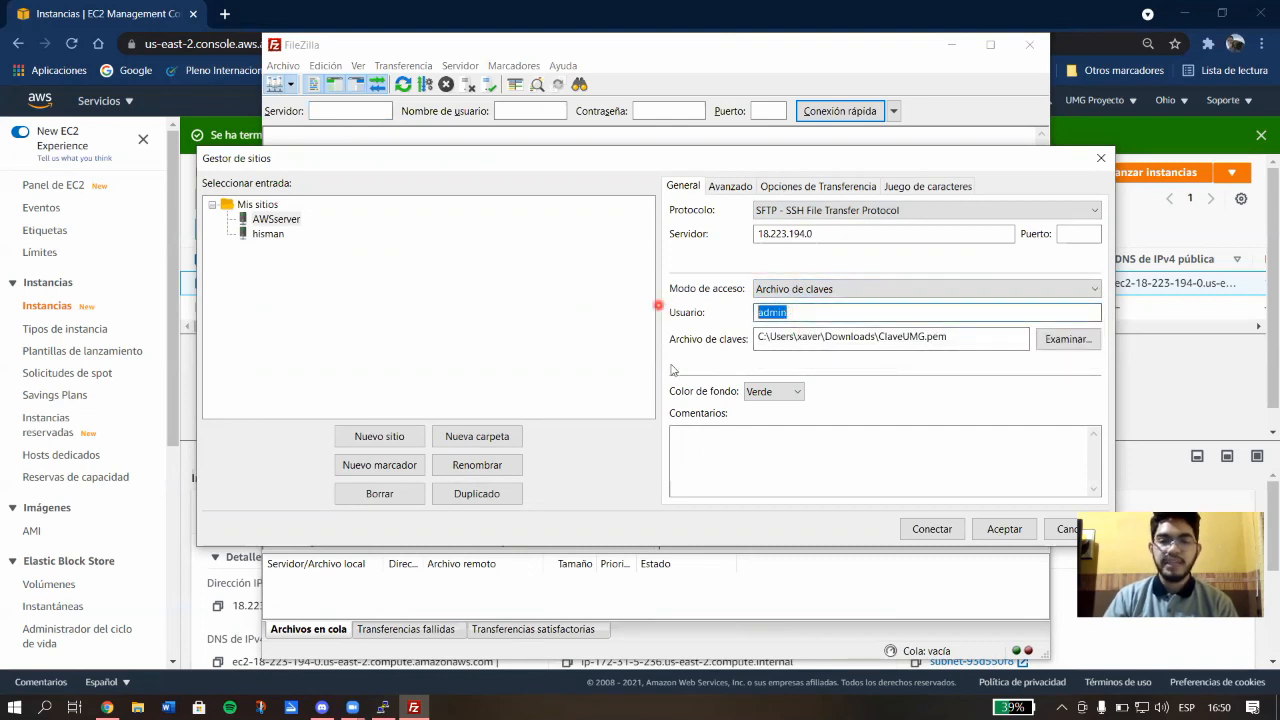
left_click(822, 315)
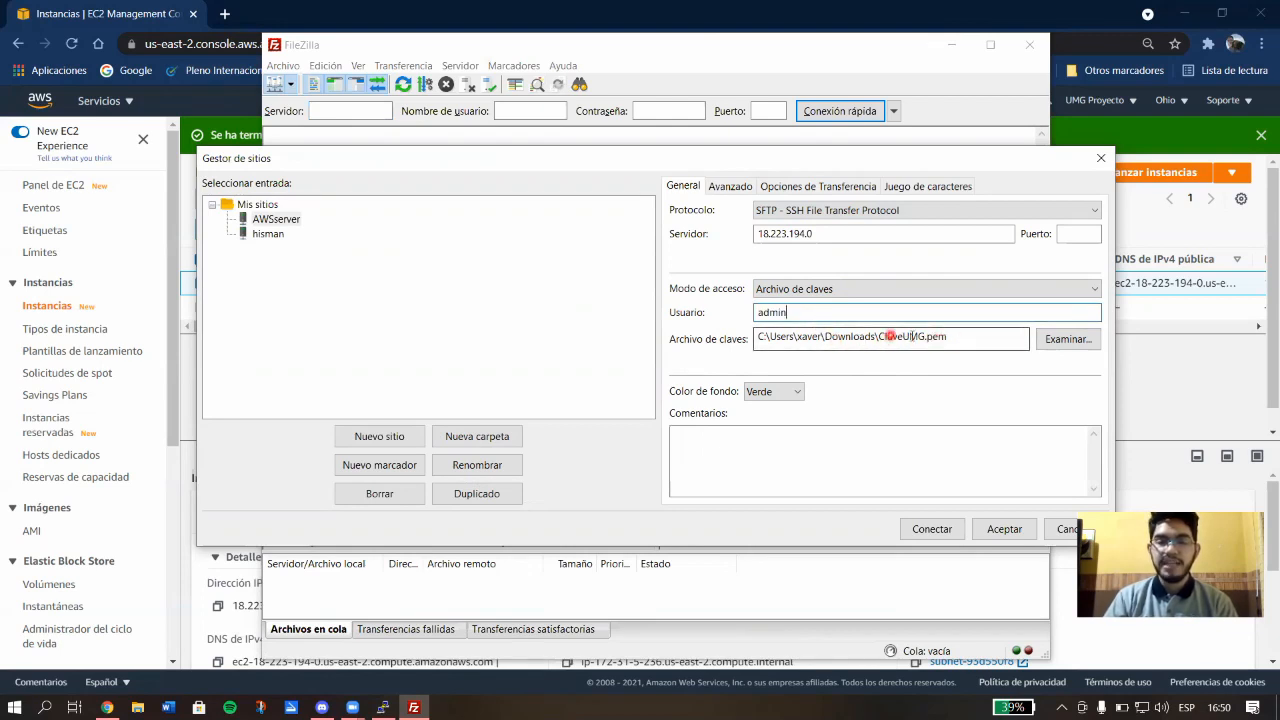
left_click_drag(938, 336, 925, 337)
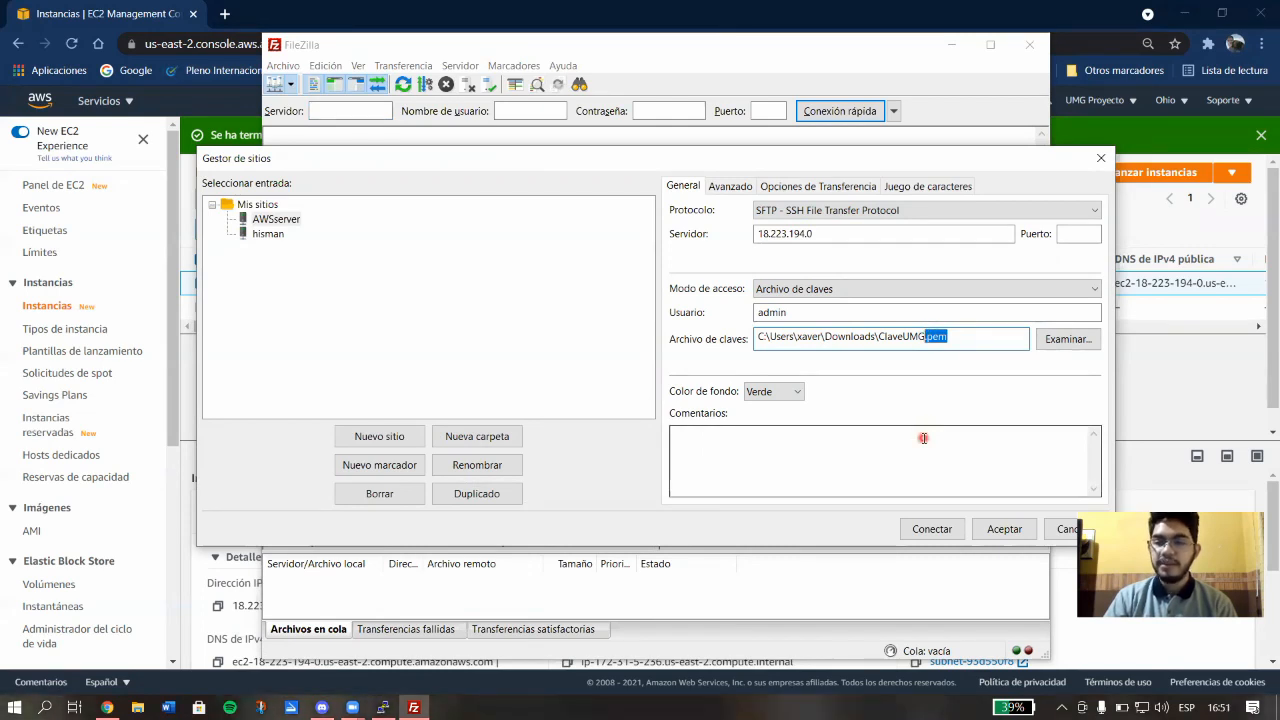
left_click(986, 336)
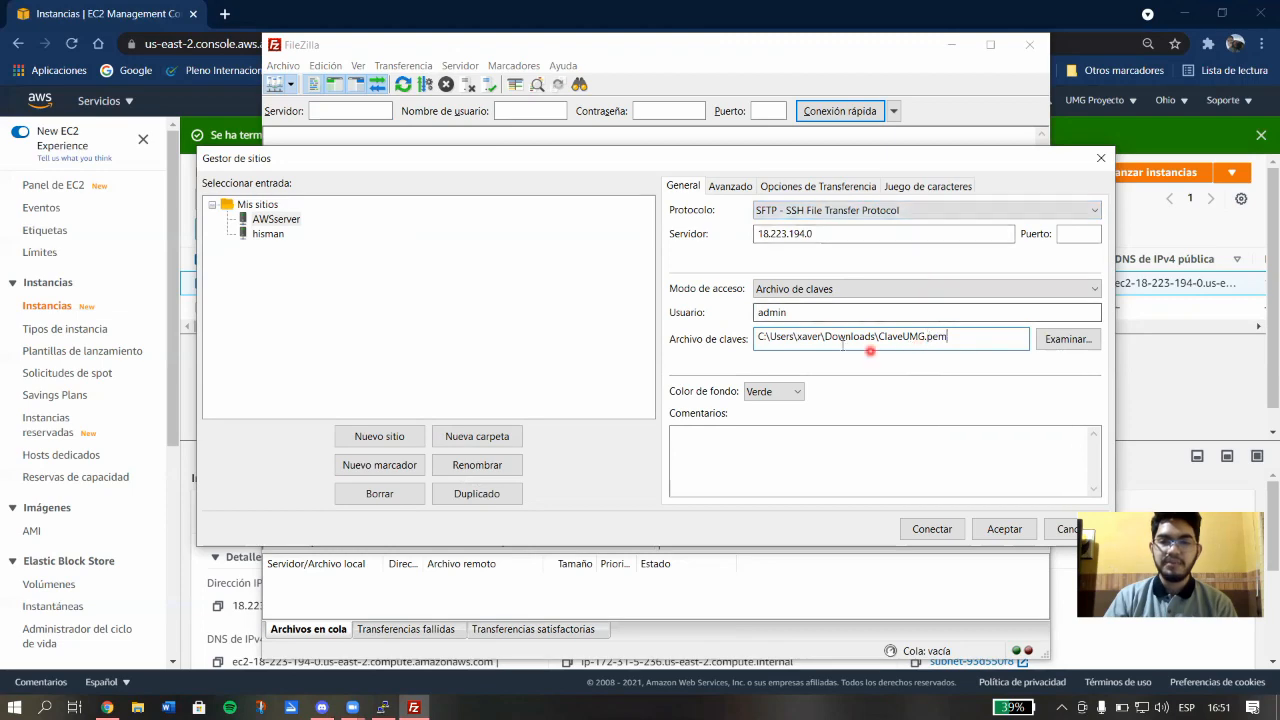
left_click(940, 529)
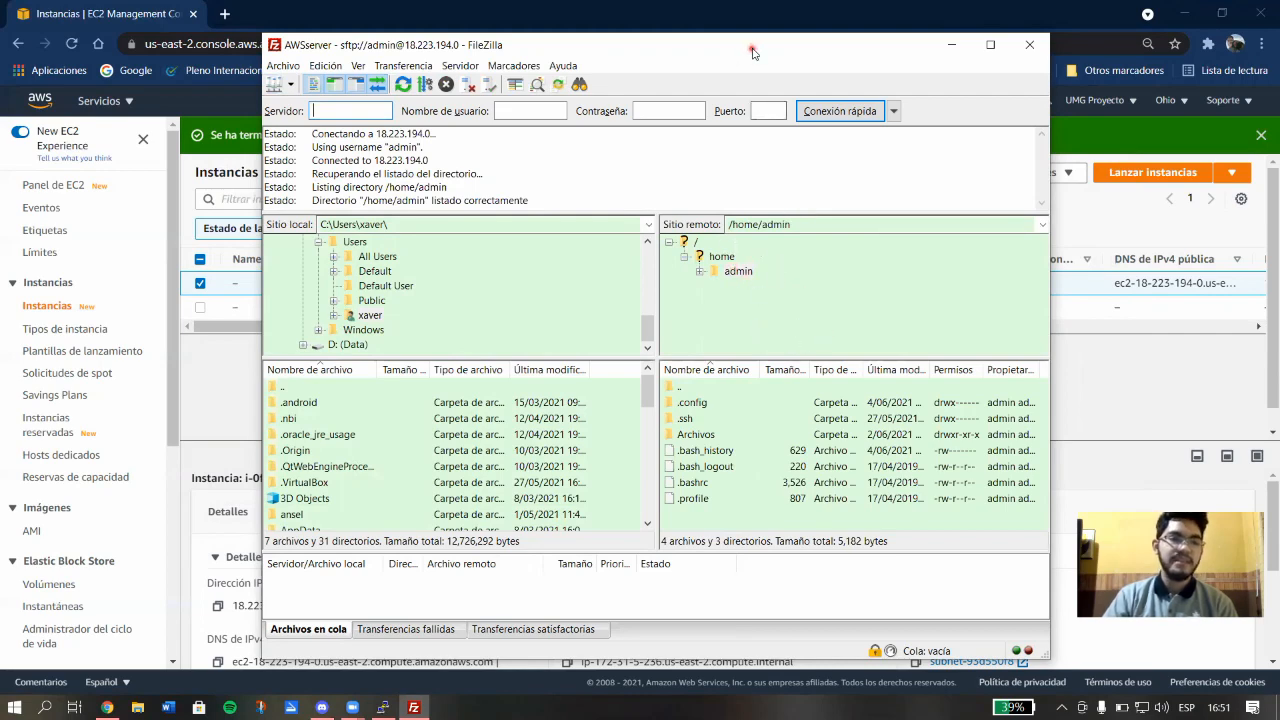
Return the PuTTY shell home with cd, then open Archivos in FileZilla's remote /home/admin listing.
left_click_drag(753, 52, 492, 33)
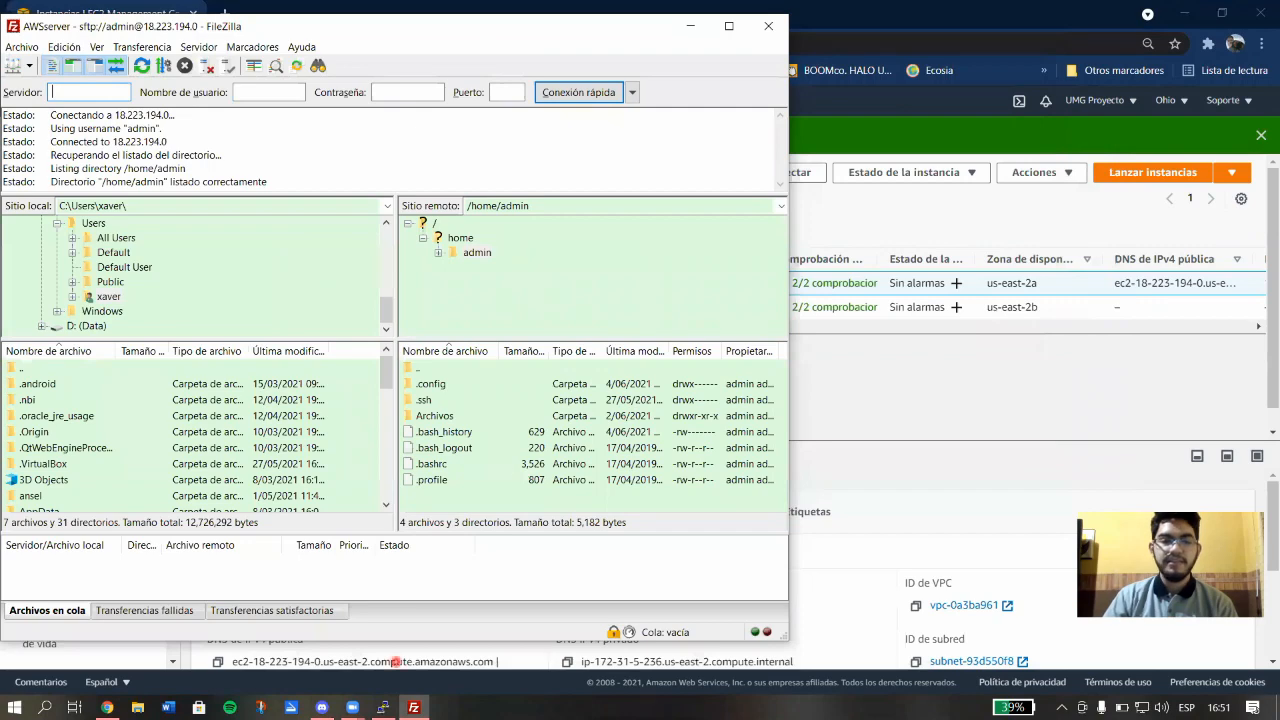
left_click(383, 707)
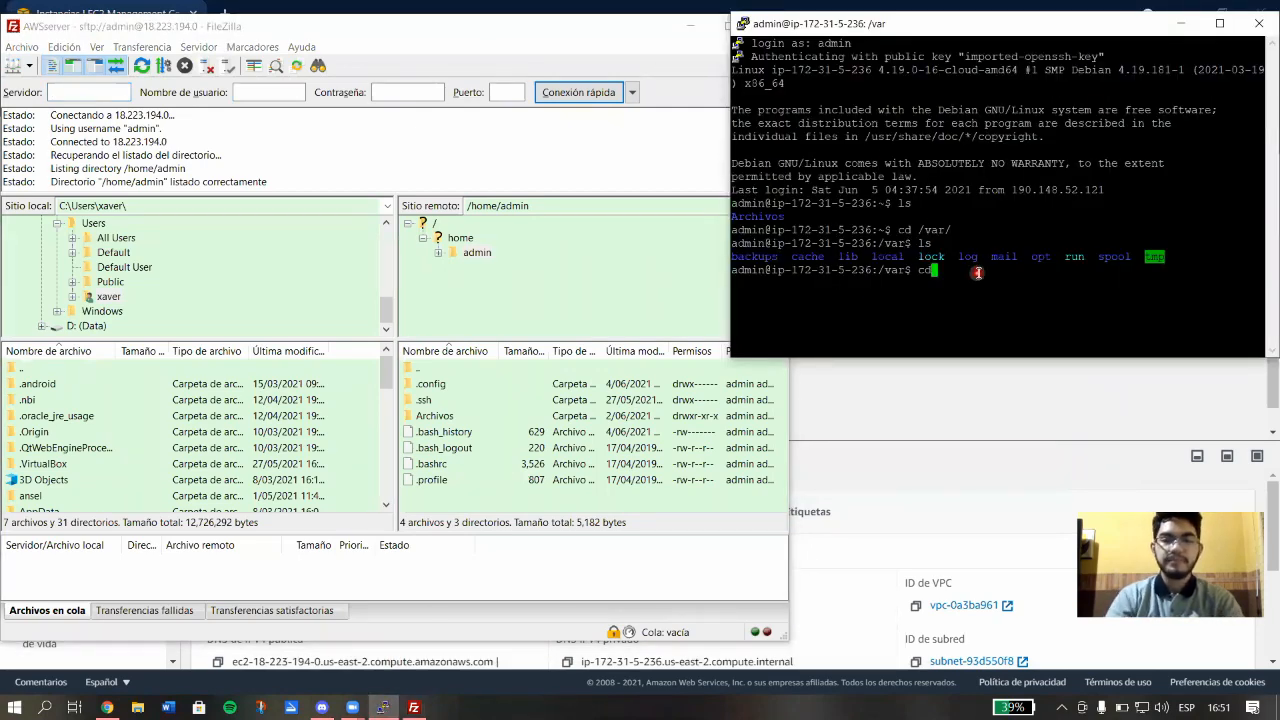
type("cd")
key("Return")
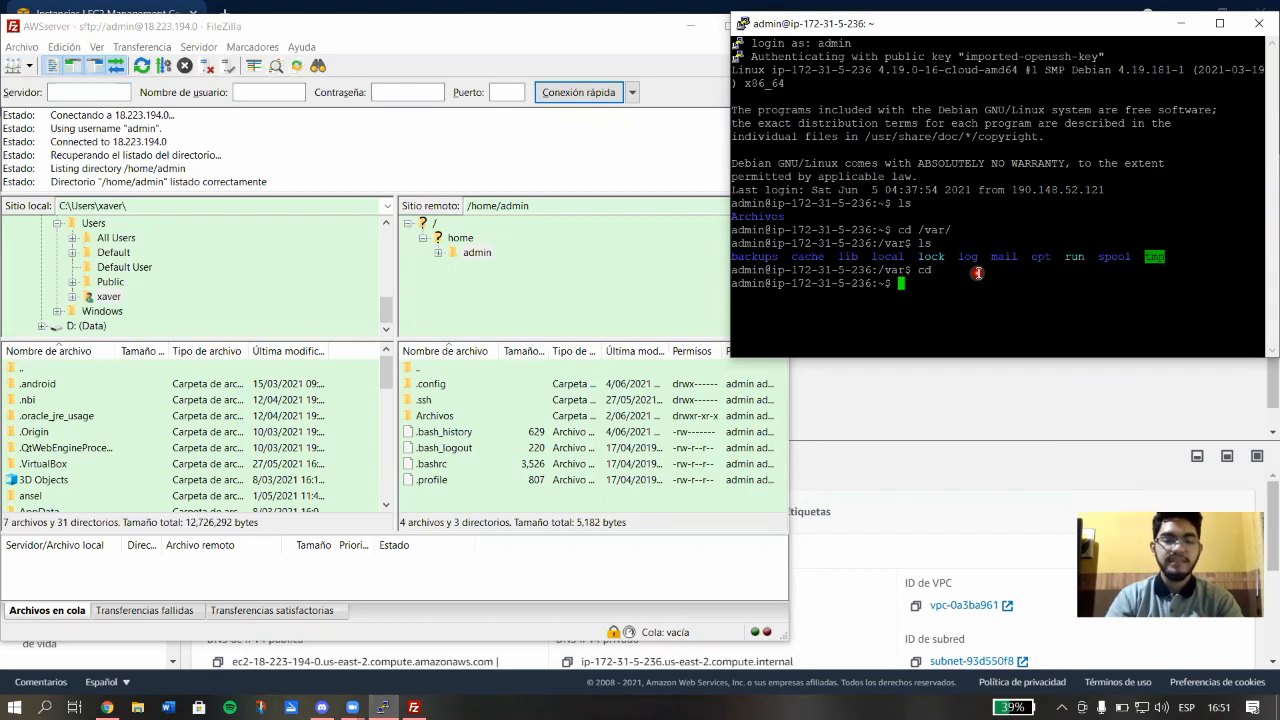
left_click_drag(791, 298, 725, 294)
left_click(843, 312)
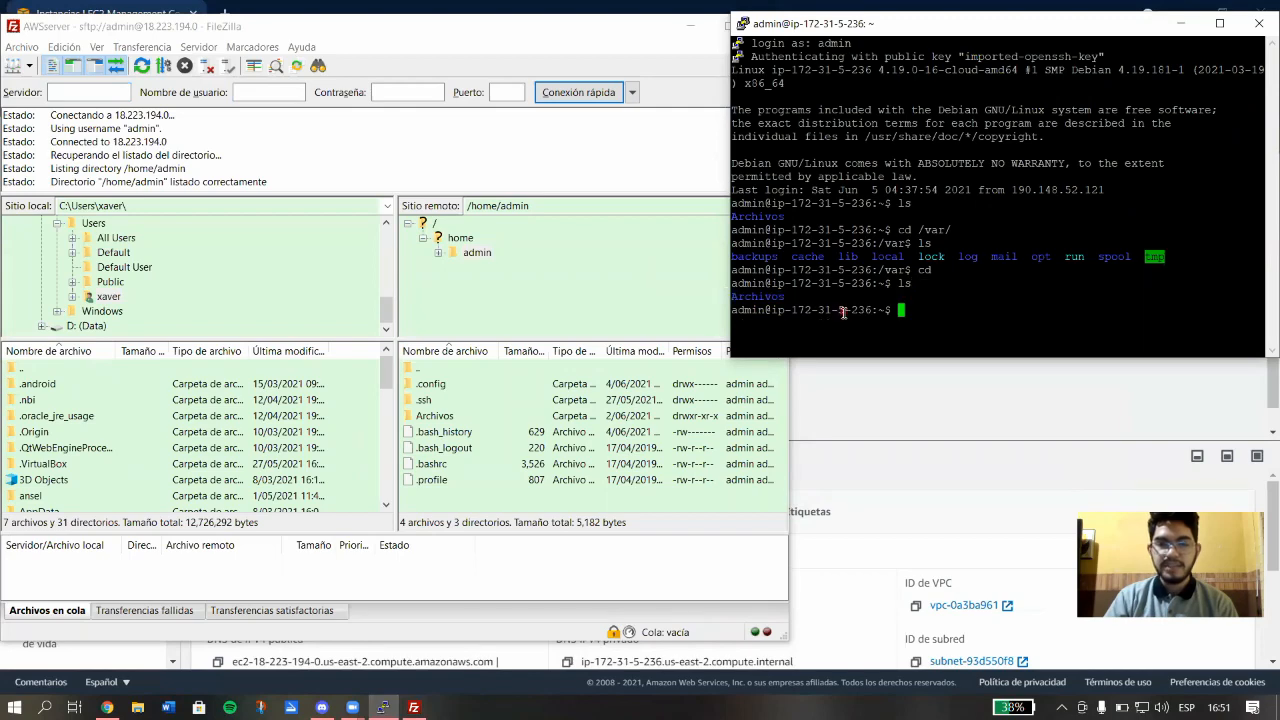
double_click(449, 419)
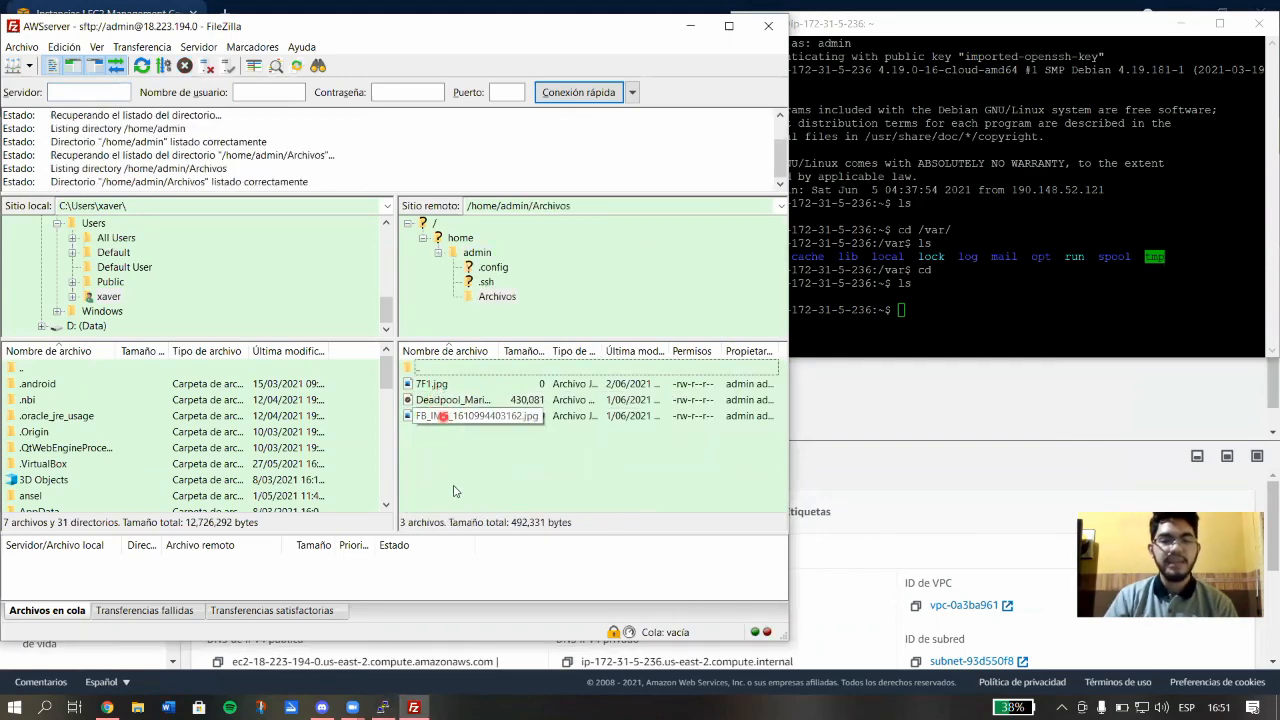
Run cd Archivos and ls in PuTTY, listing 7F1.jpg, the Deadpool_Marimba_Mix mp3 and an FB_IMG jpg.
left_click(945, 303)
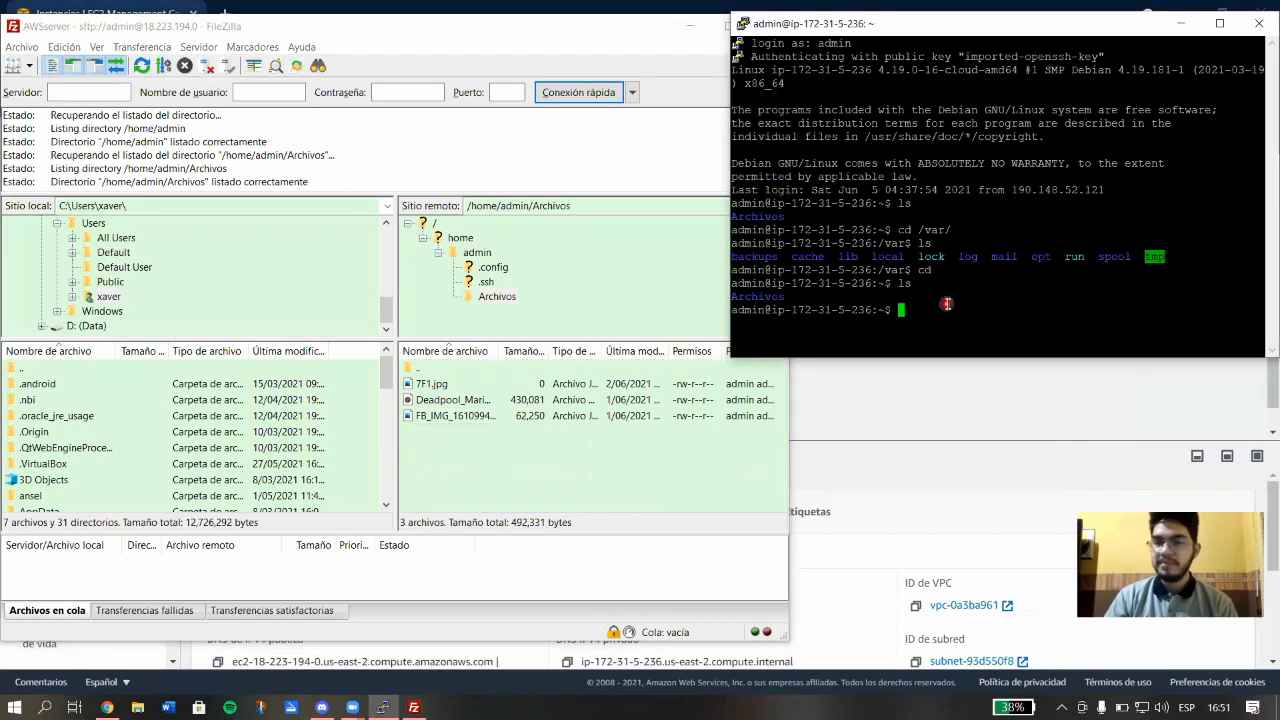
type("cd ")
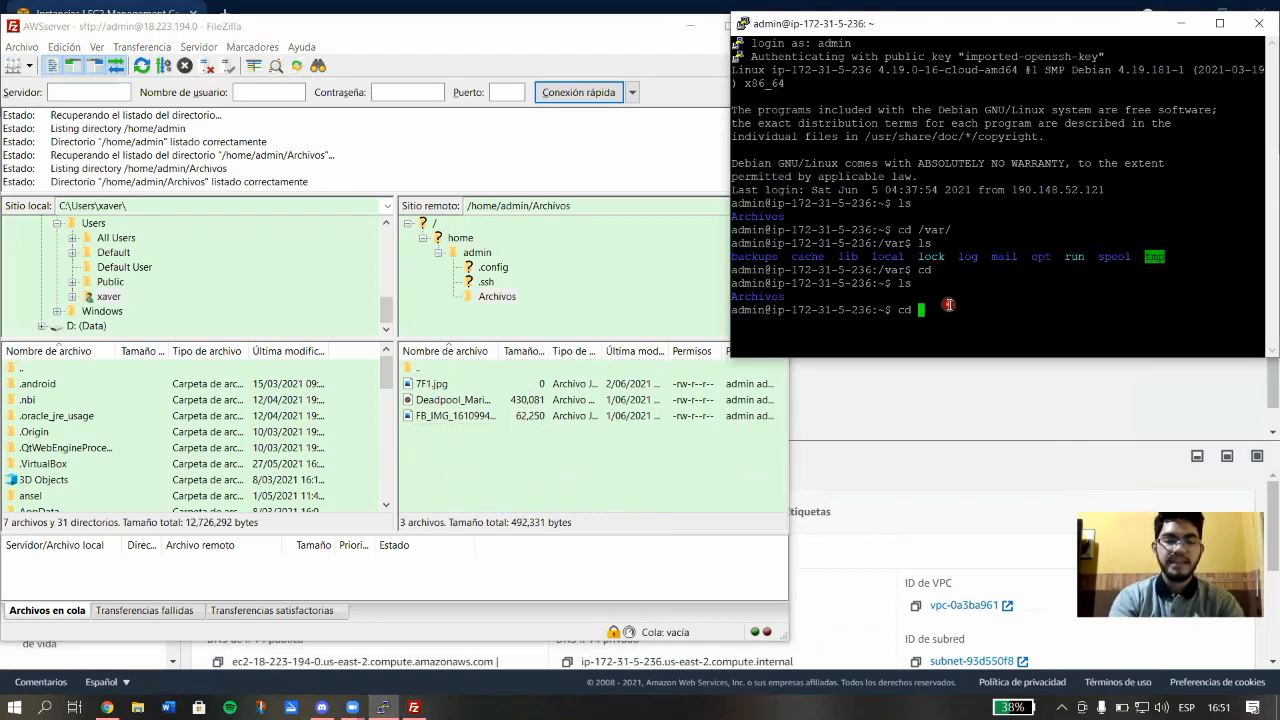
type("Archivos")
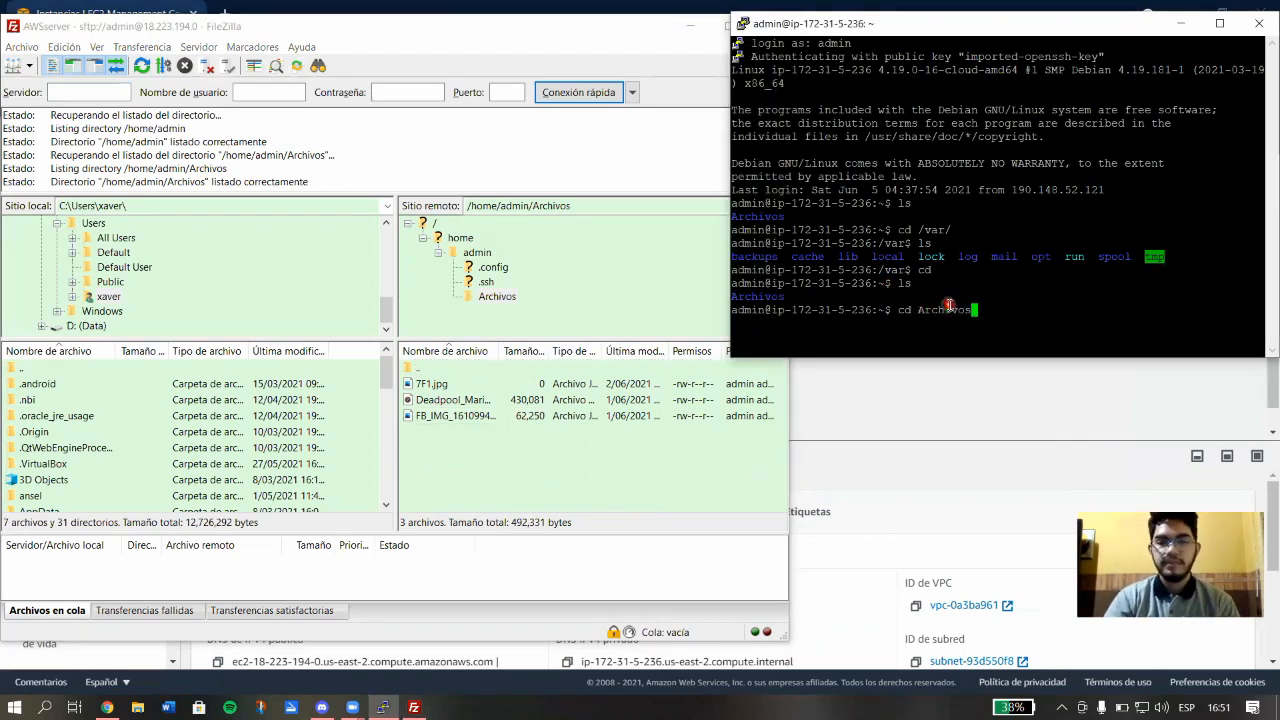
key("Return")
type("ls")
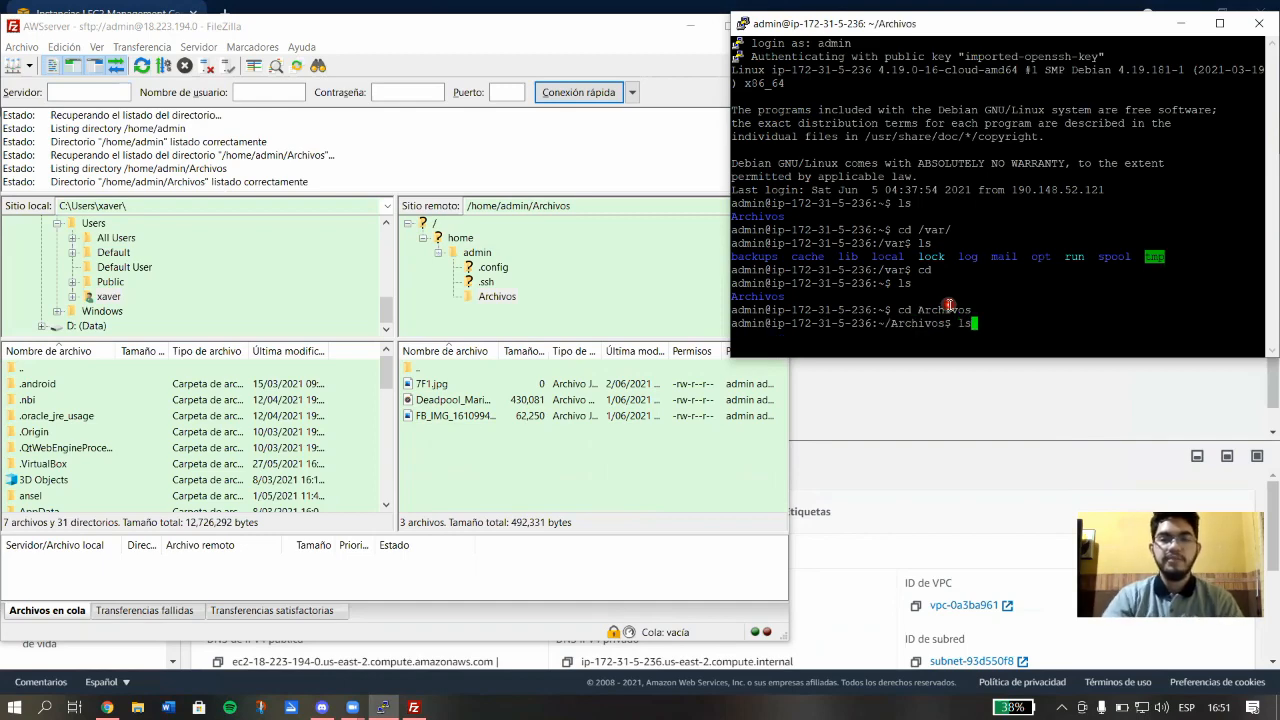
key("Return")
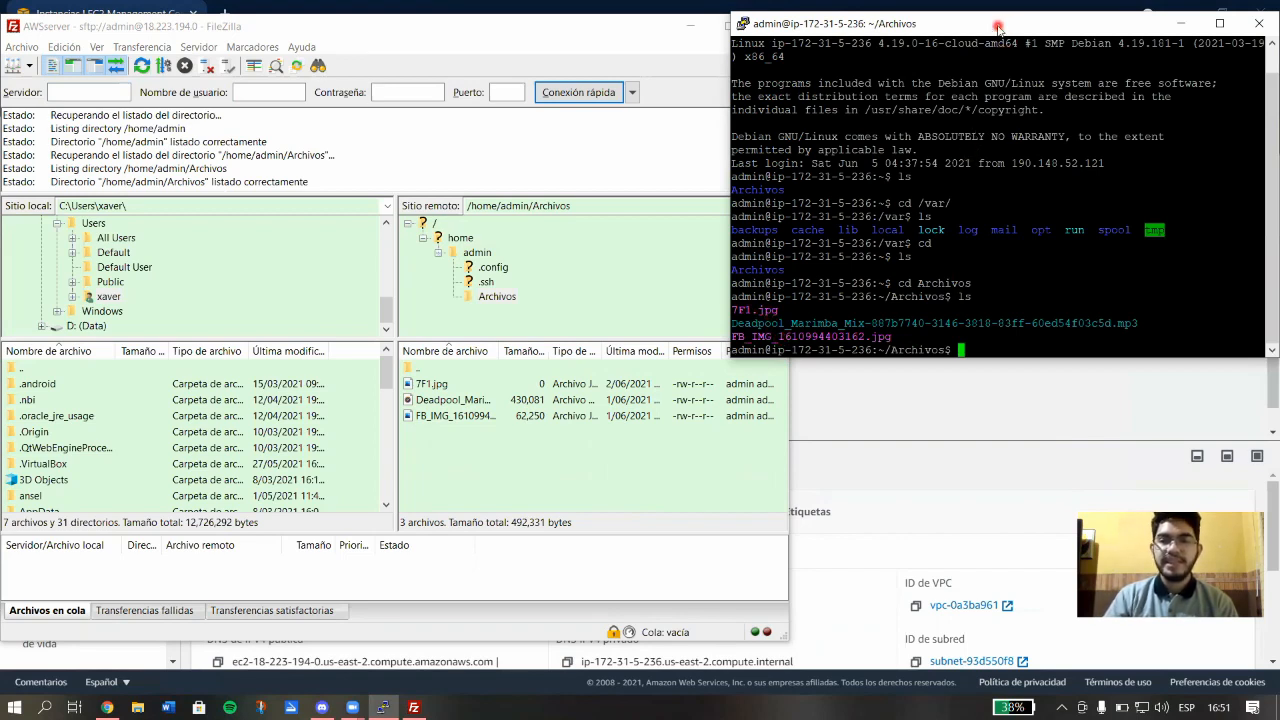
Switch between PuTTY and FileZilla to compare their Archivos file listings.
left_click_drag(997, 26, 998, 28)
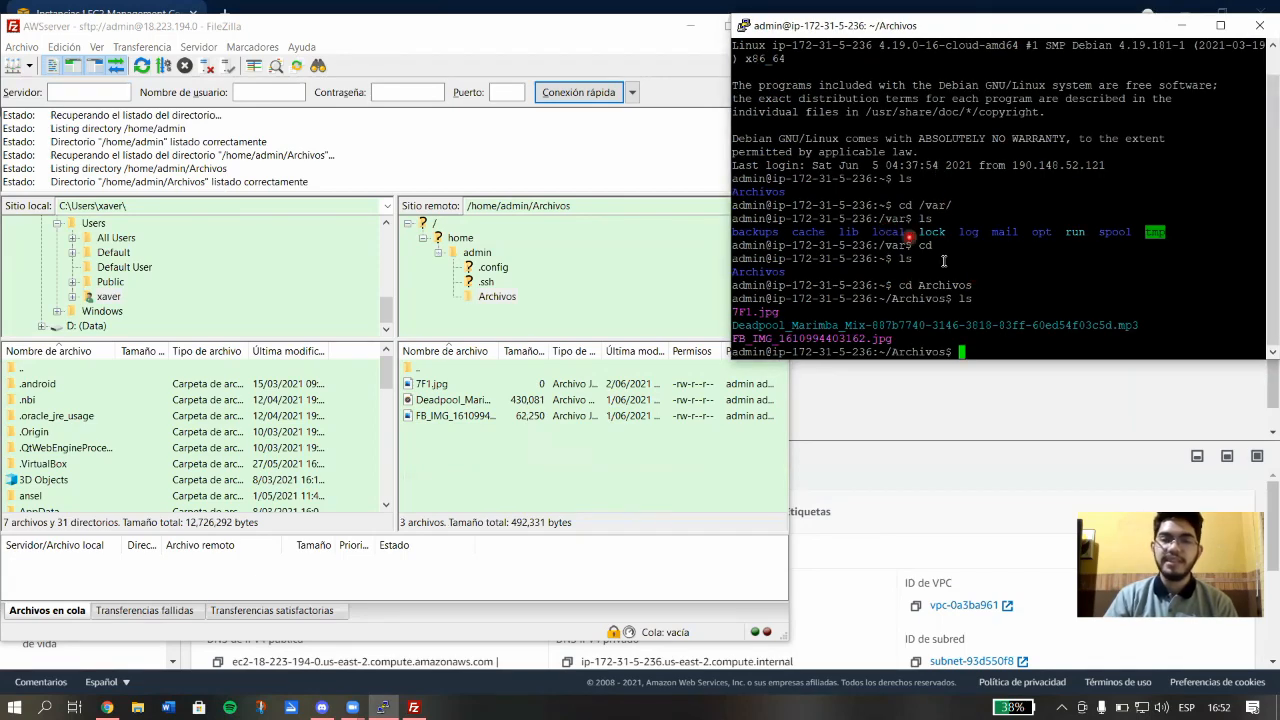
left_click(381, 32)
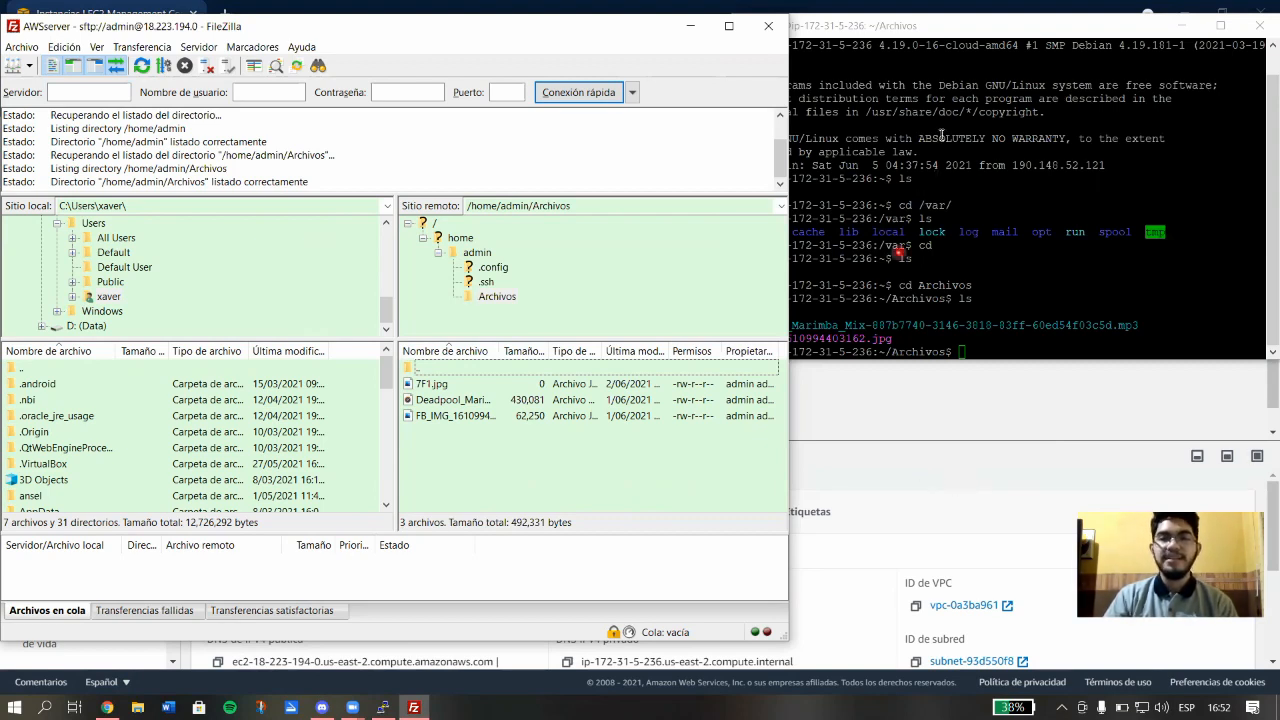
left_click(959, 28)
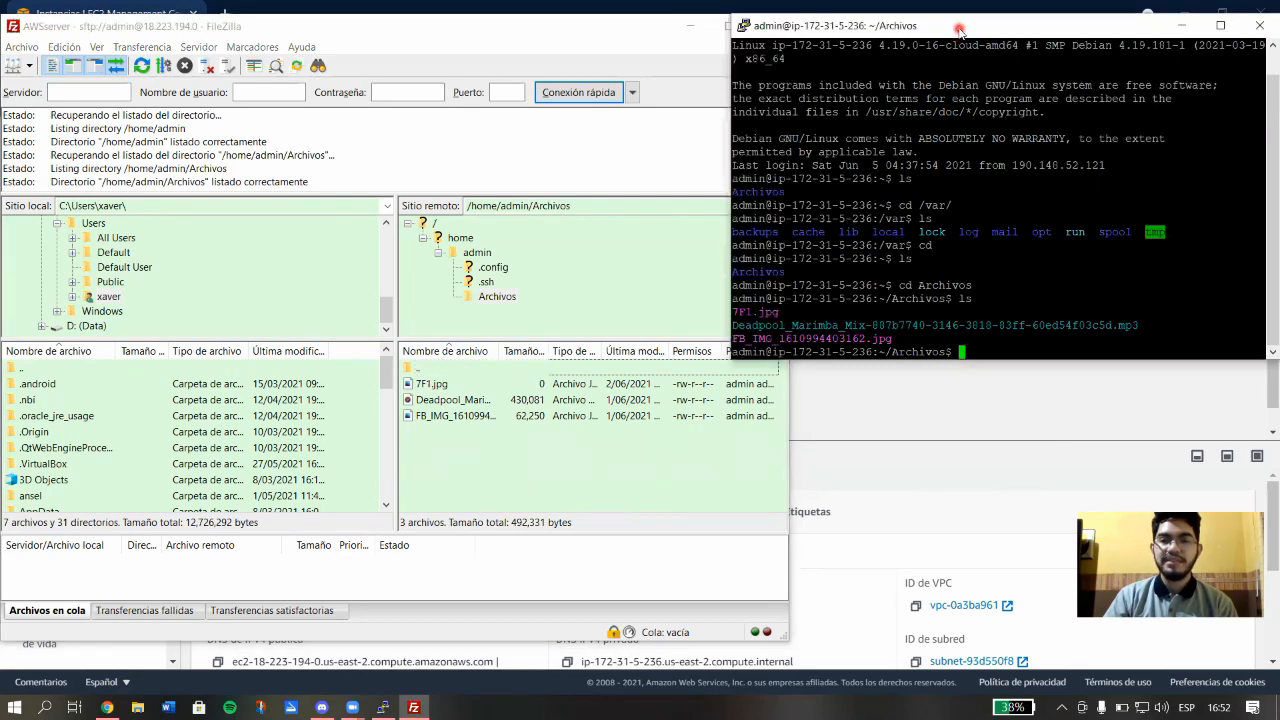
left_click_drag(959, 28, 1017, 28)
left_click(522, 50)
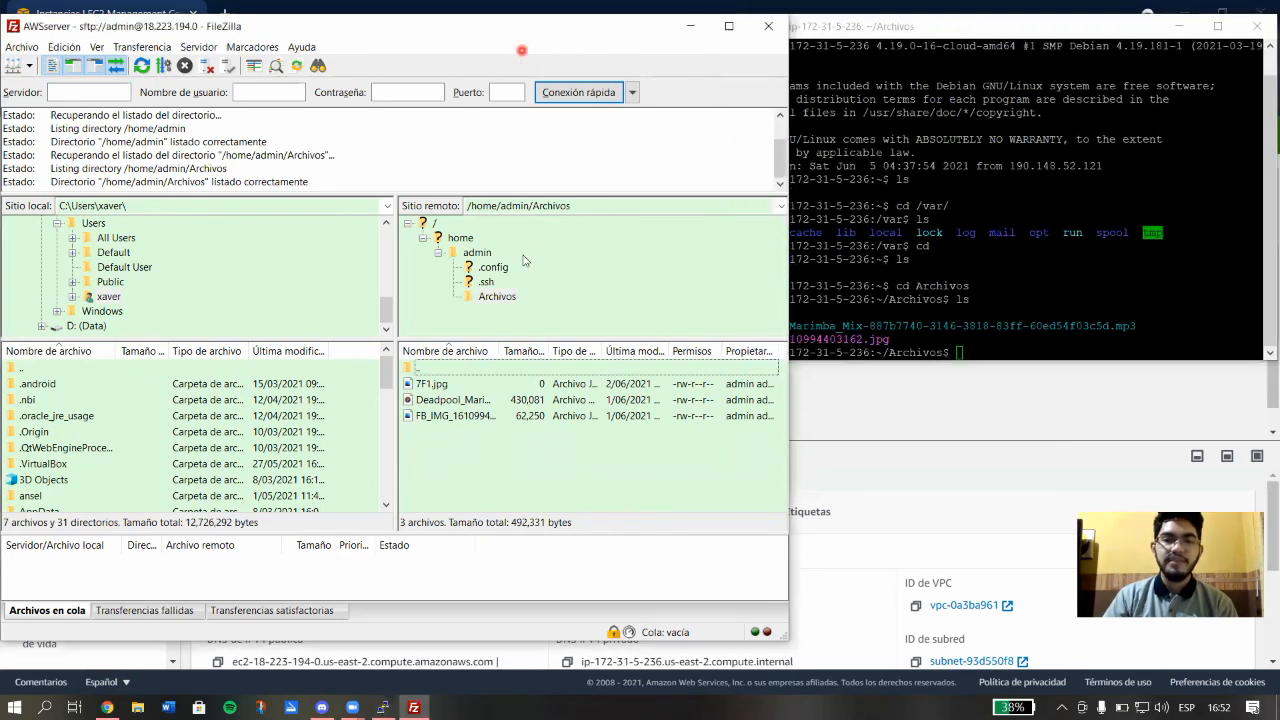